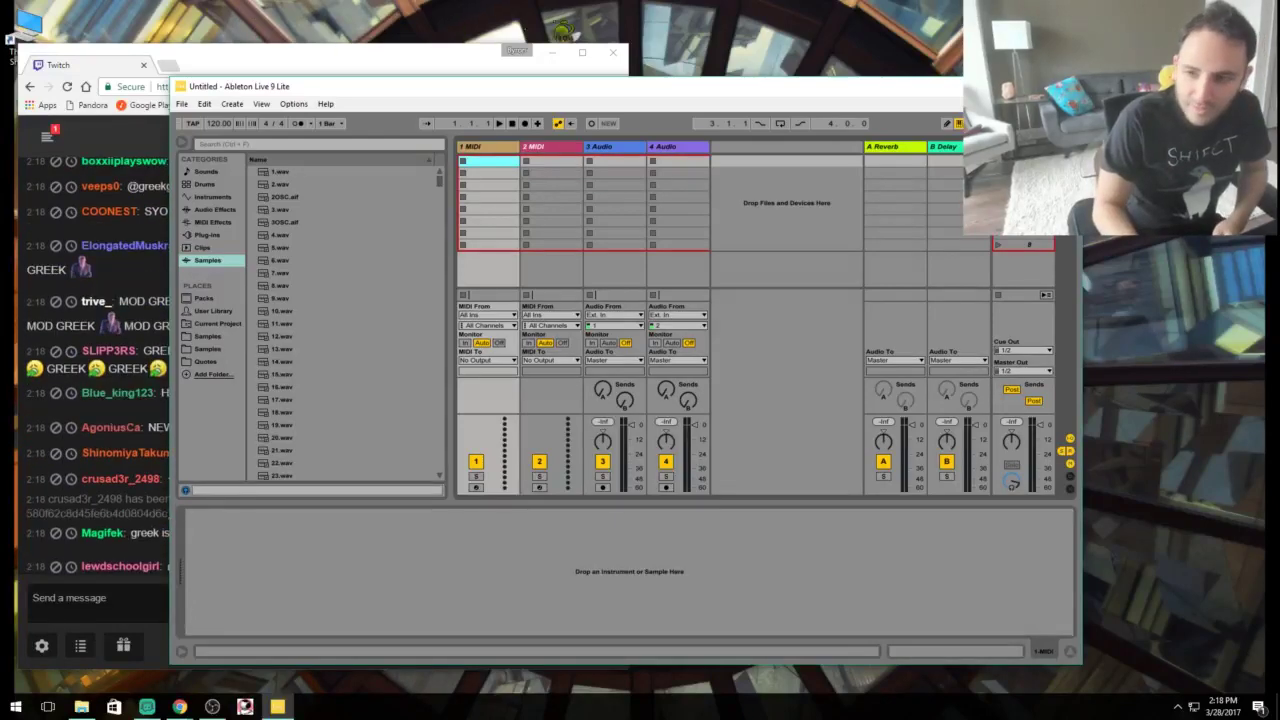
Open the Reckful Dire Dire Docks Live set from its project folder in Downloads after 2017, continuing without the unavailable devices.
drag(515, 86, 646, 65)
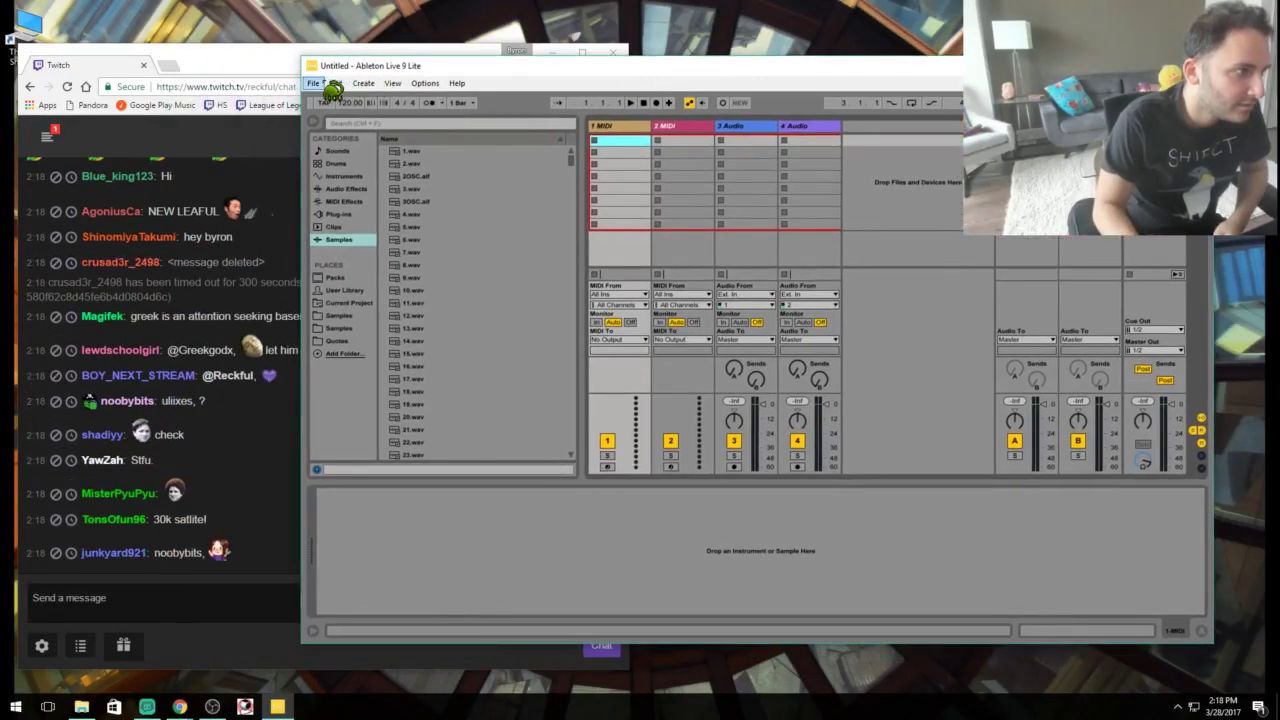
click(336, 83)
click(313, 83)
click(350, 112)
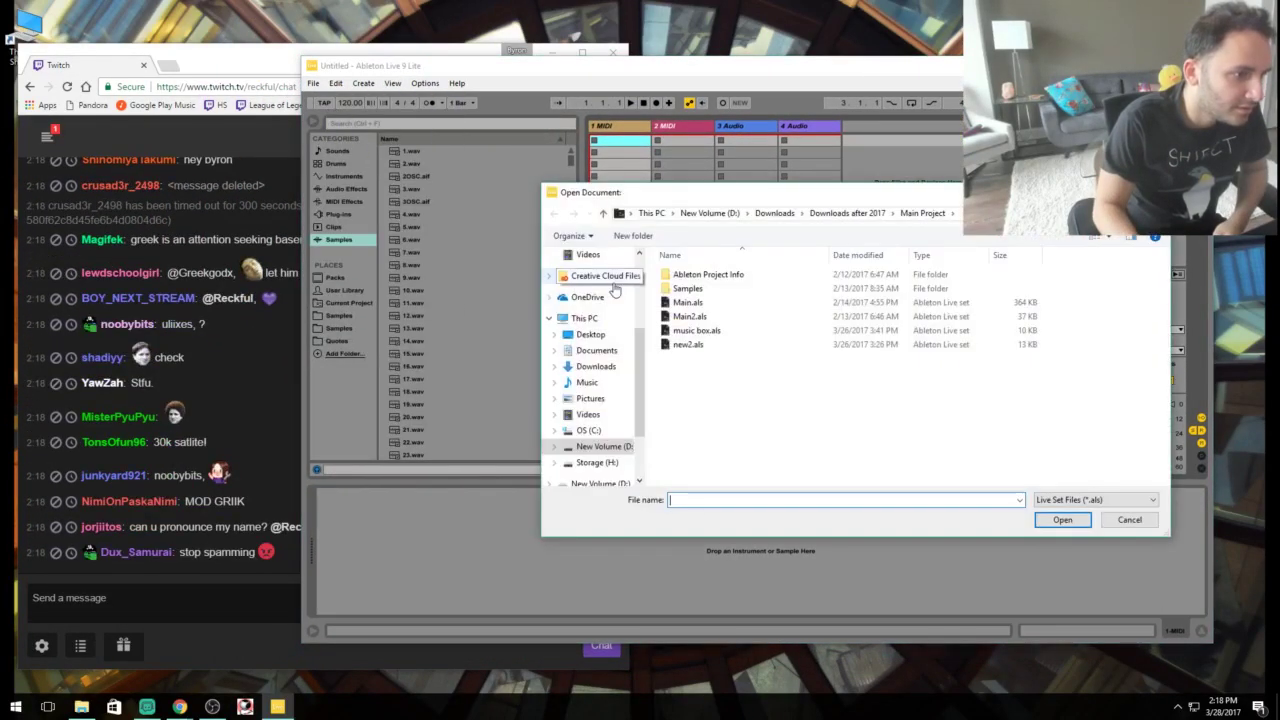
click(602, 213)
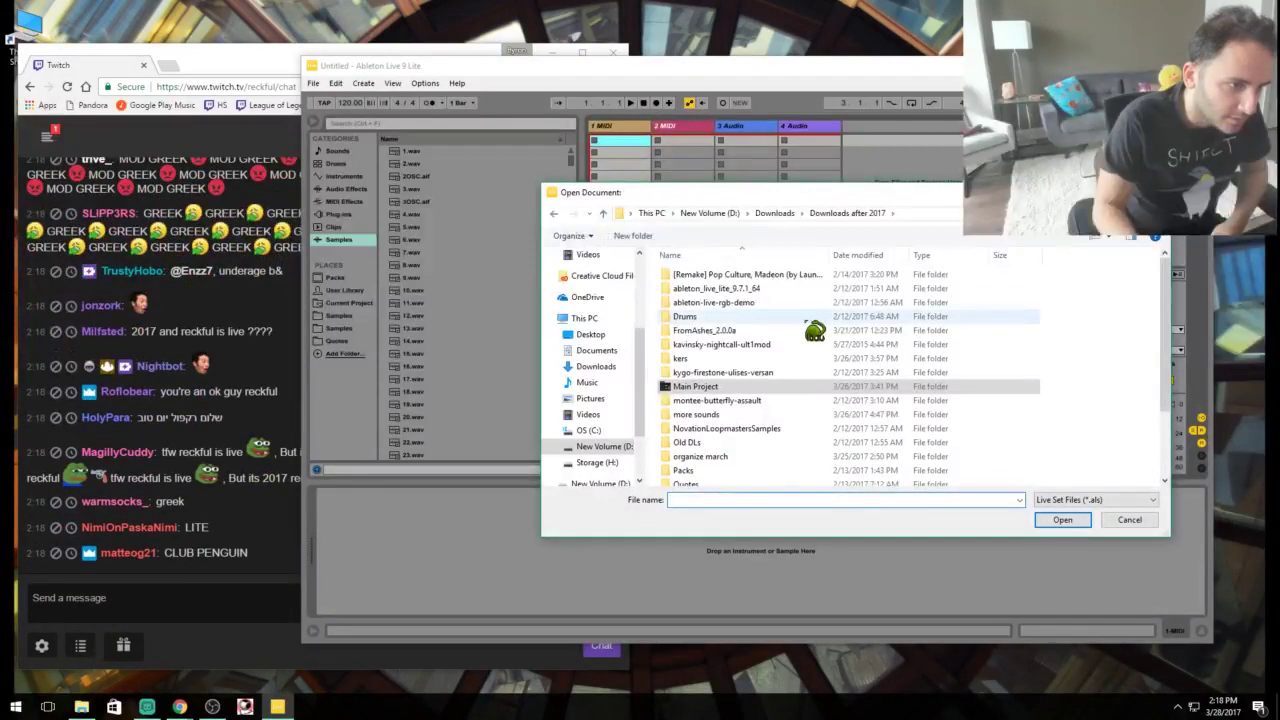
scroll(815, 330, down, 2)
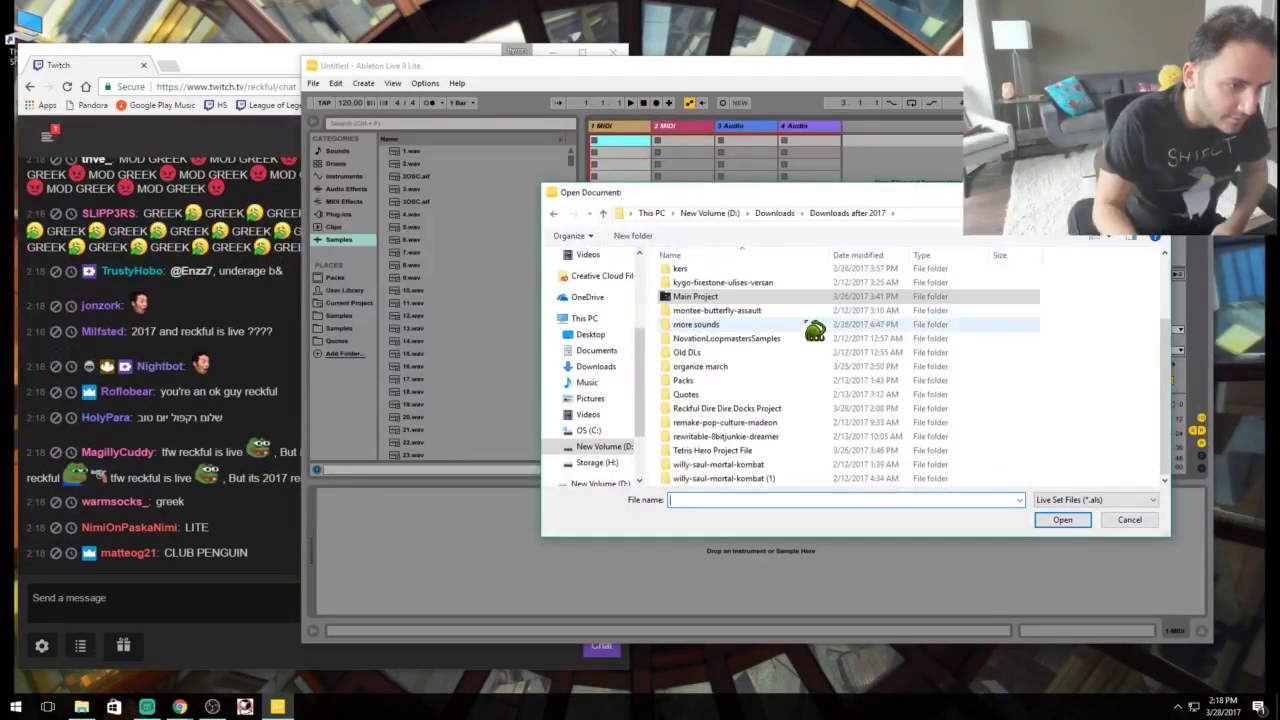
double_click(785, 408)
double_click(750, 290)
double_click(744, 303)
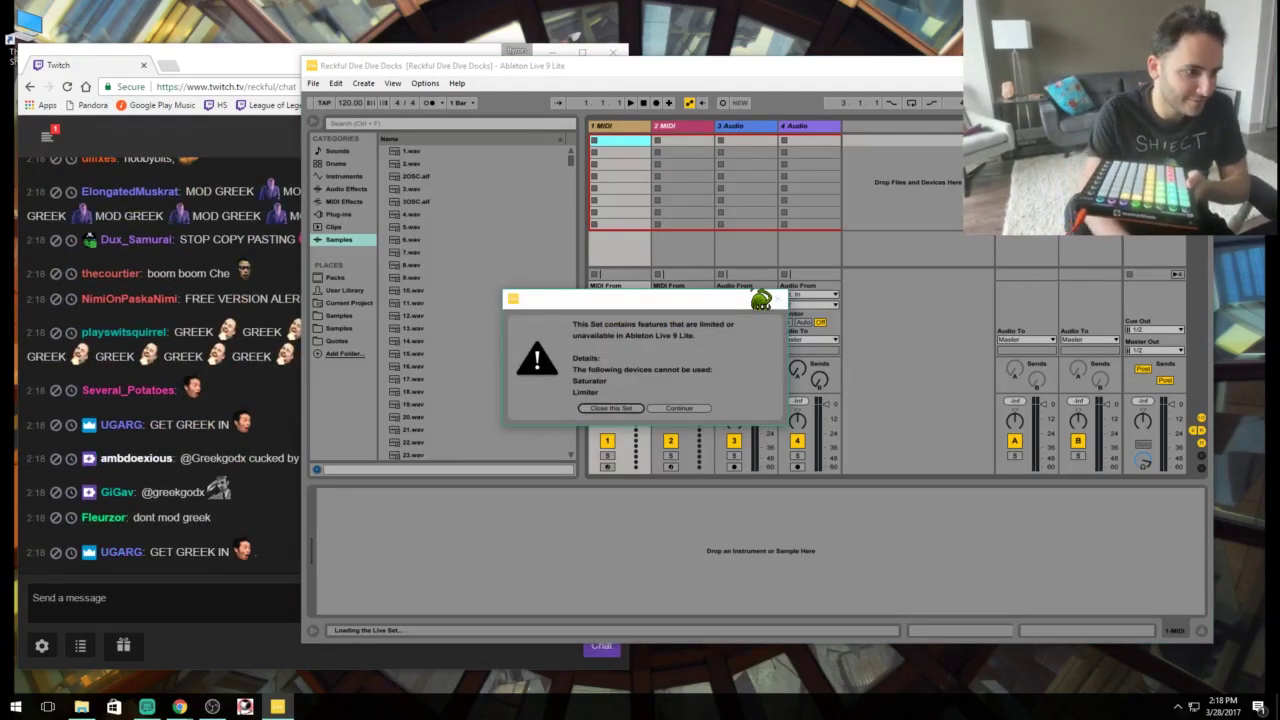
click(679, 408)
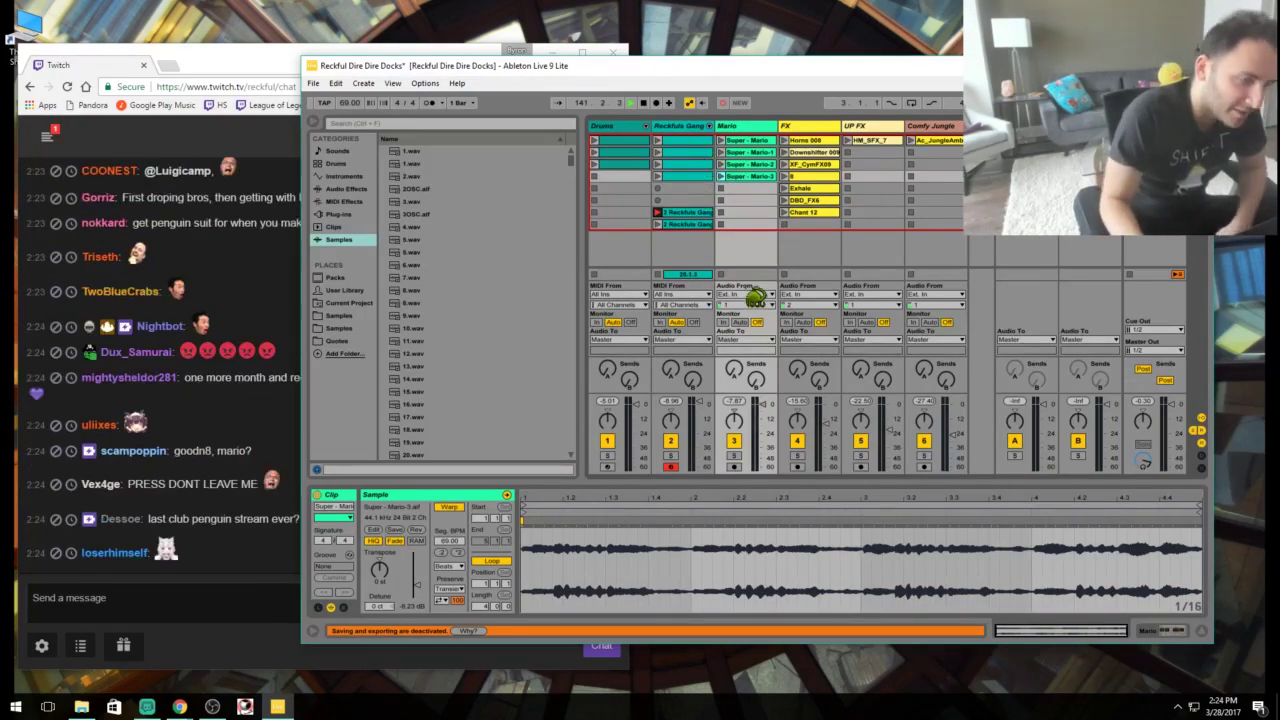
Inspect the Super - Mario audio clips in the Mario track.
click(760, 178)
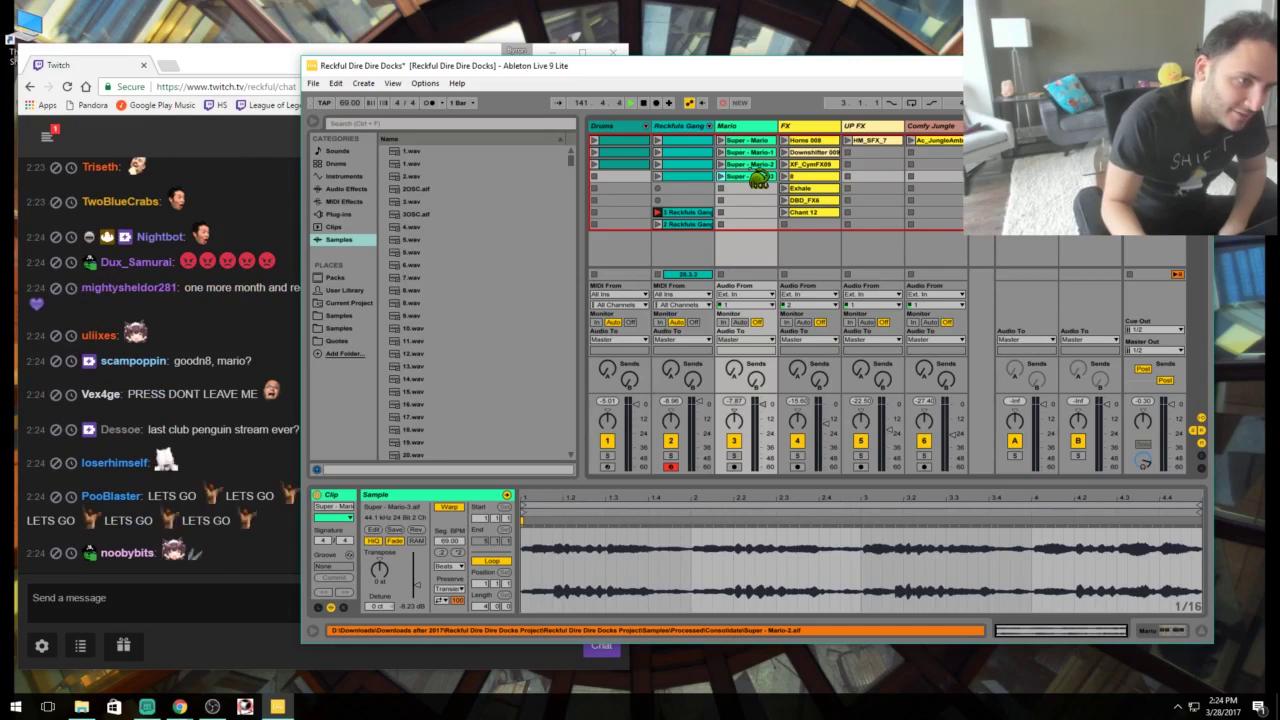
click(758, 160)
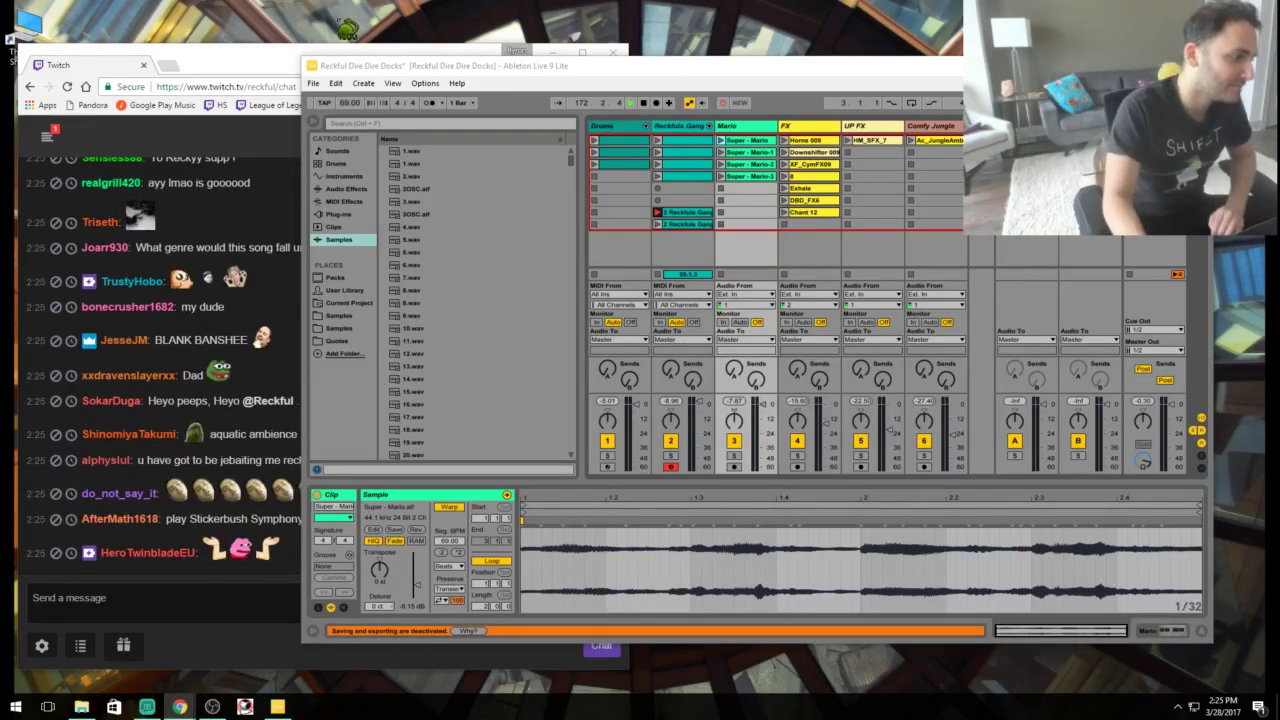
Uncover the Twitch chat, ban the chatter who posted the row of repeated emotes, and resume the live message feed.
drag(504, 66, 624, 55)
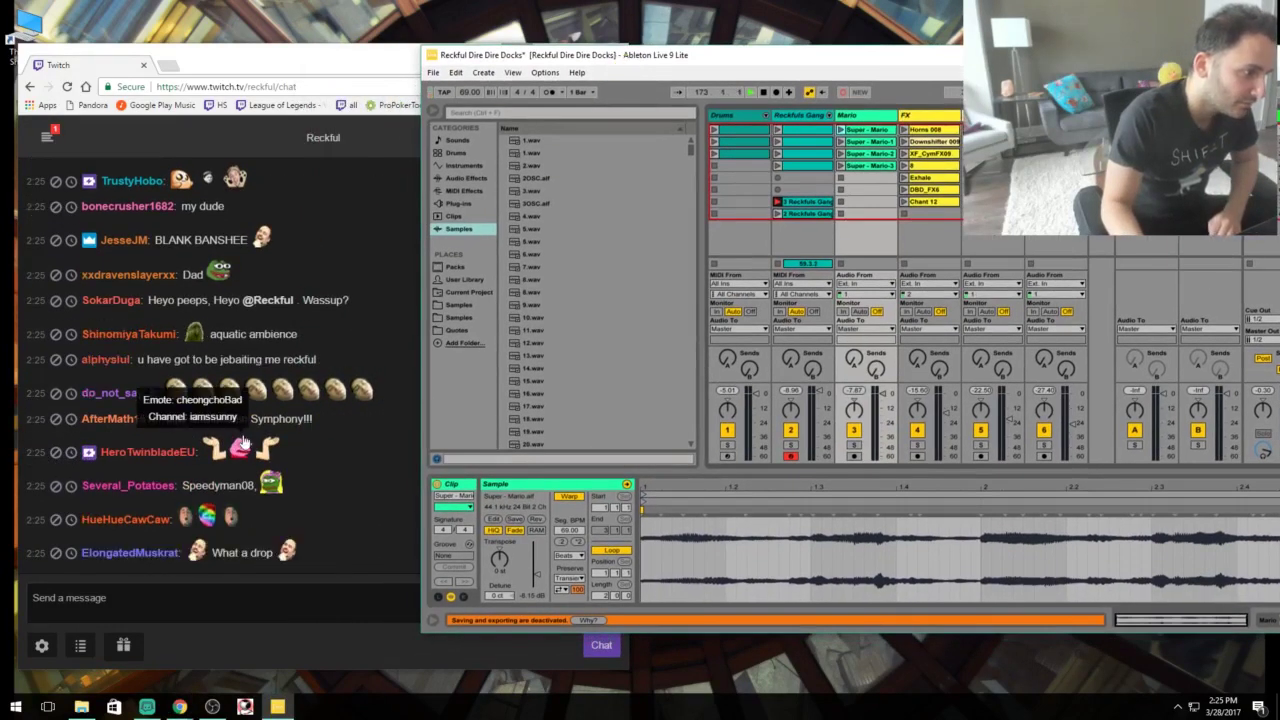
click(300, 340)
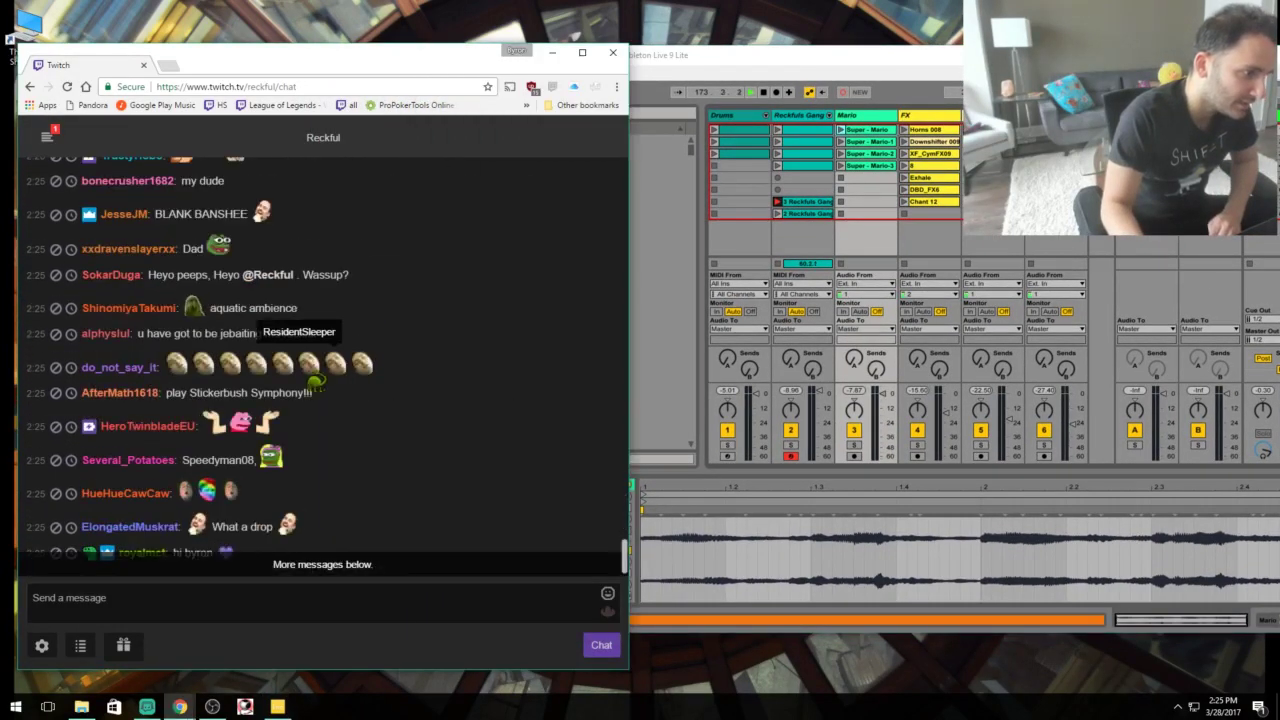
click(56, 367)
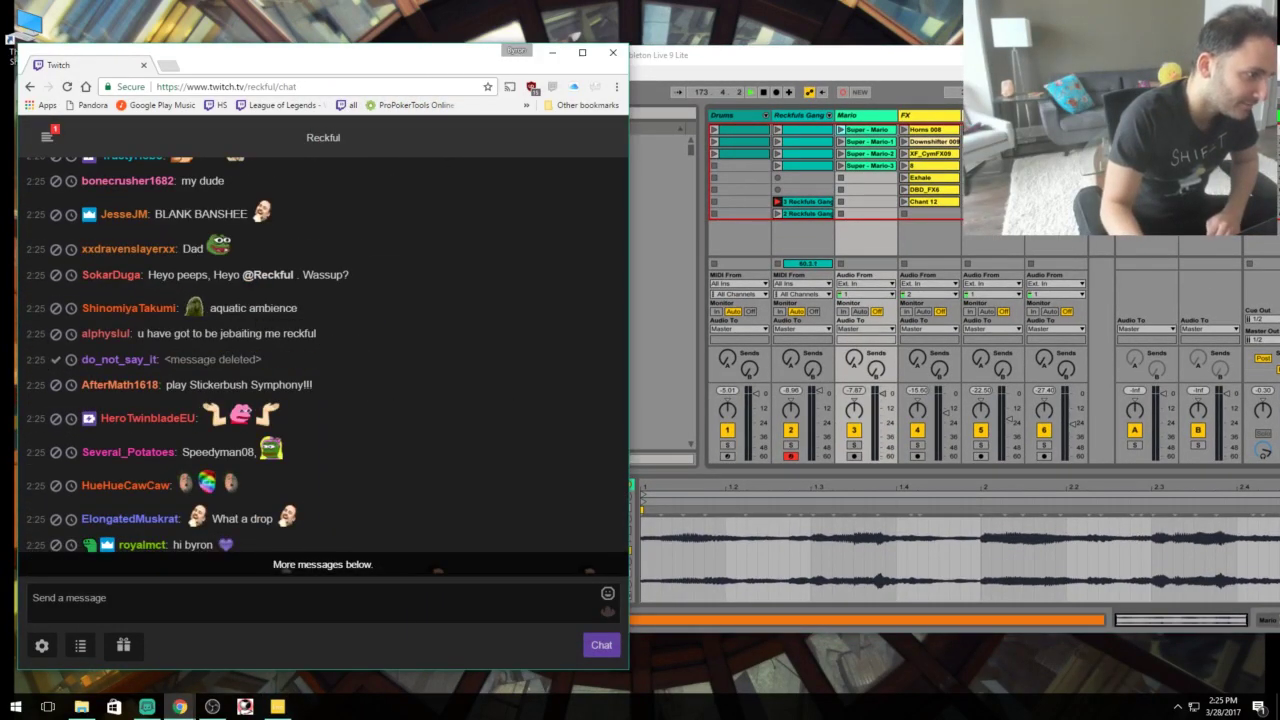
click(380, 566)
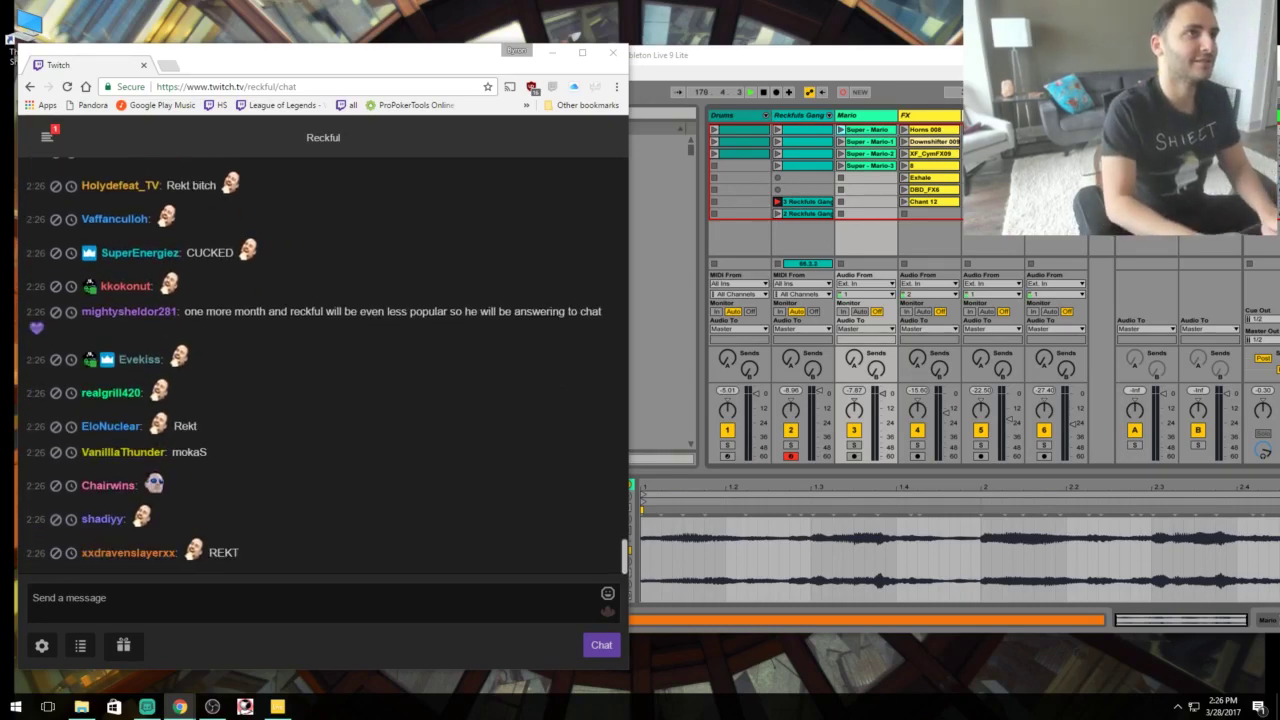
Switch to the Virtual Piano browser window and place it next to the Twitch chat.
key(alt+Tab)
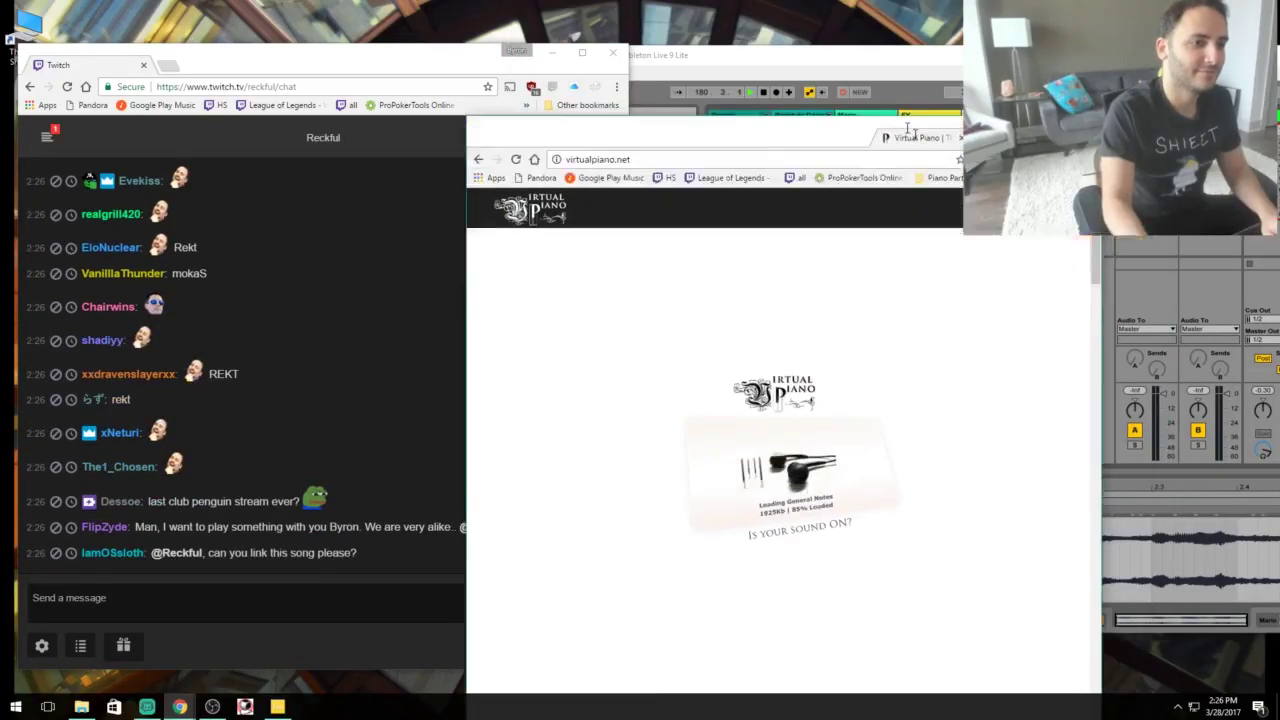
drag(814, 96, 819, 71)
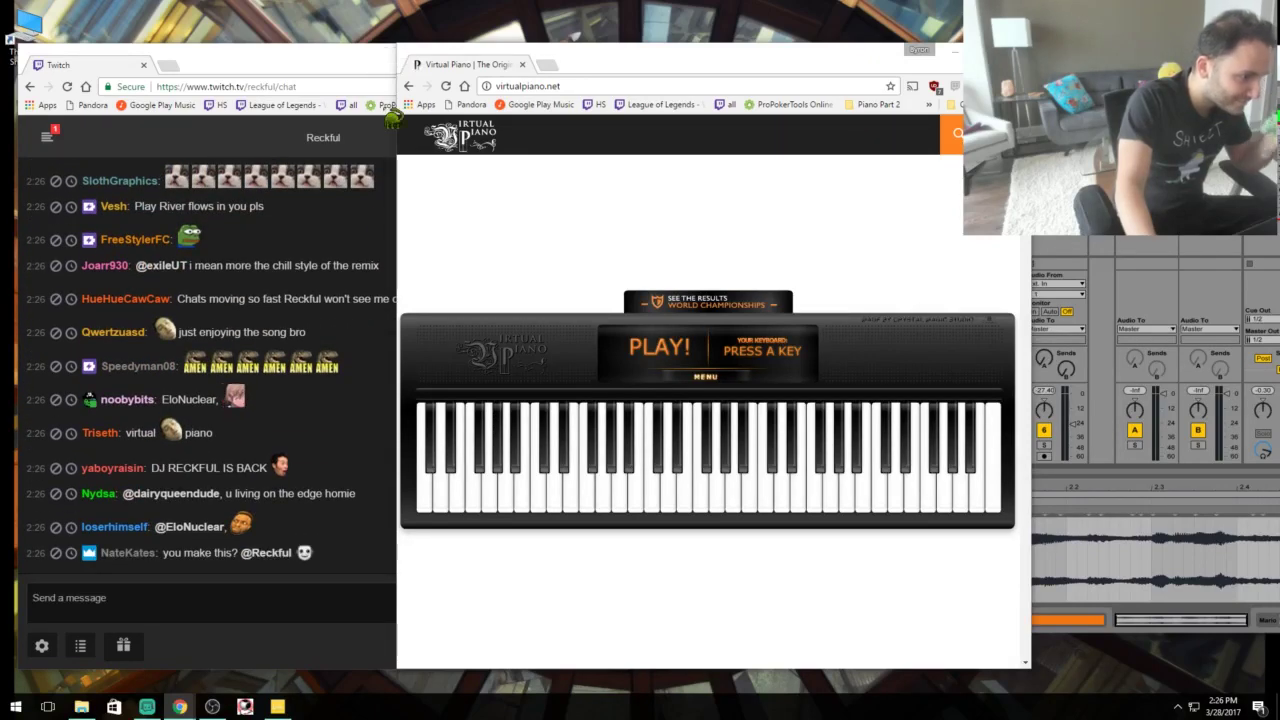
Read back through the recent Twitch chat messages and shift the Virtual Piano window to uncover more of the chat.
scroll(207, 365, up, 3)
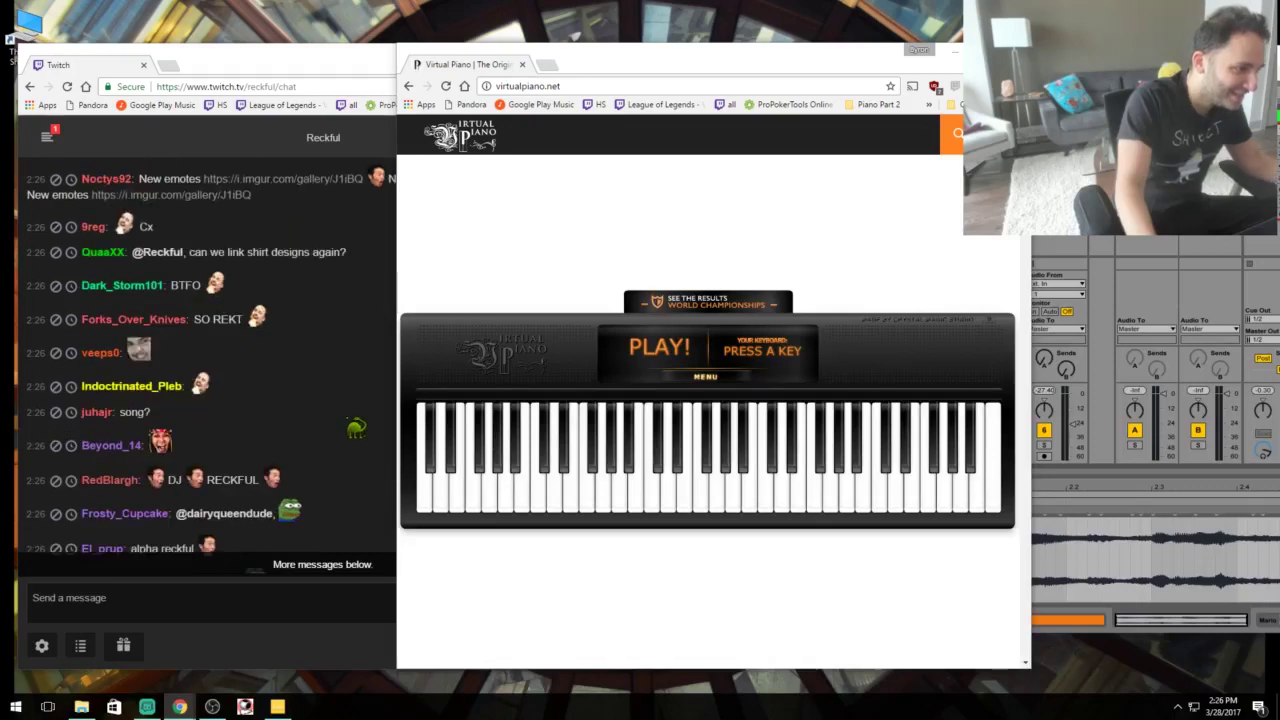
scroll(207, 365, down, 10)
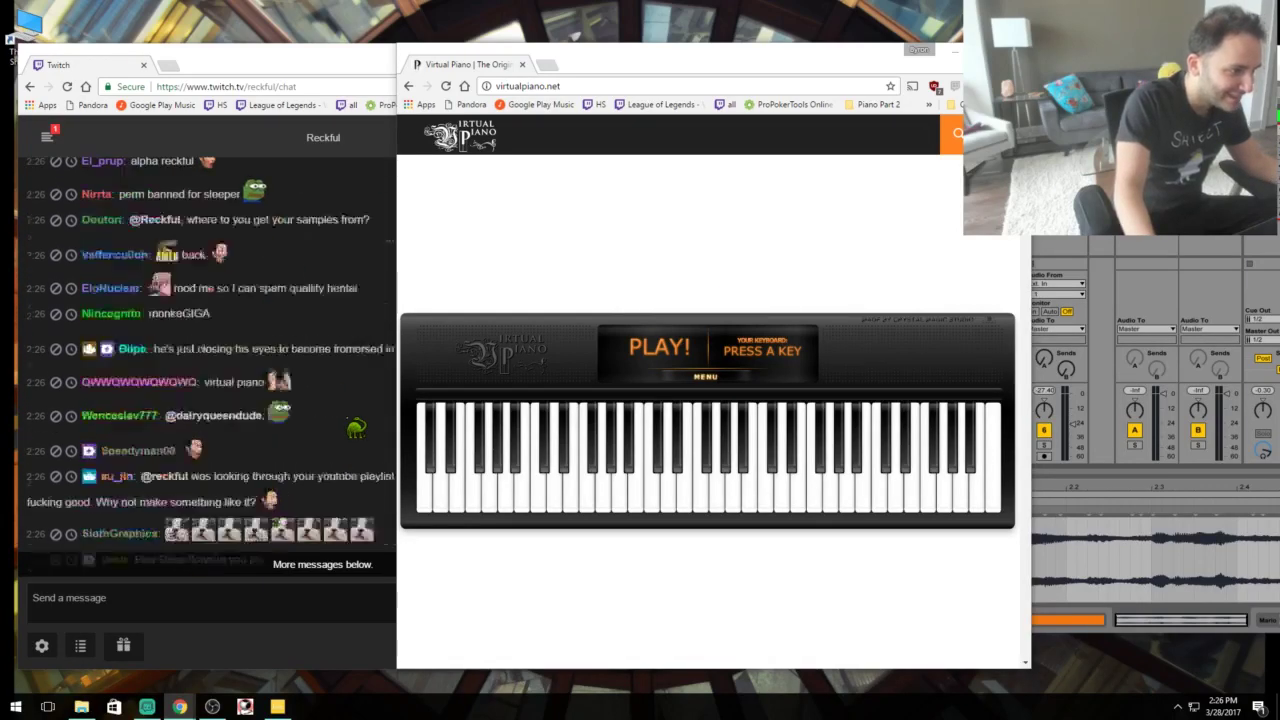
scroll(207, 365, down, 3)
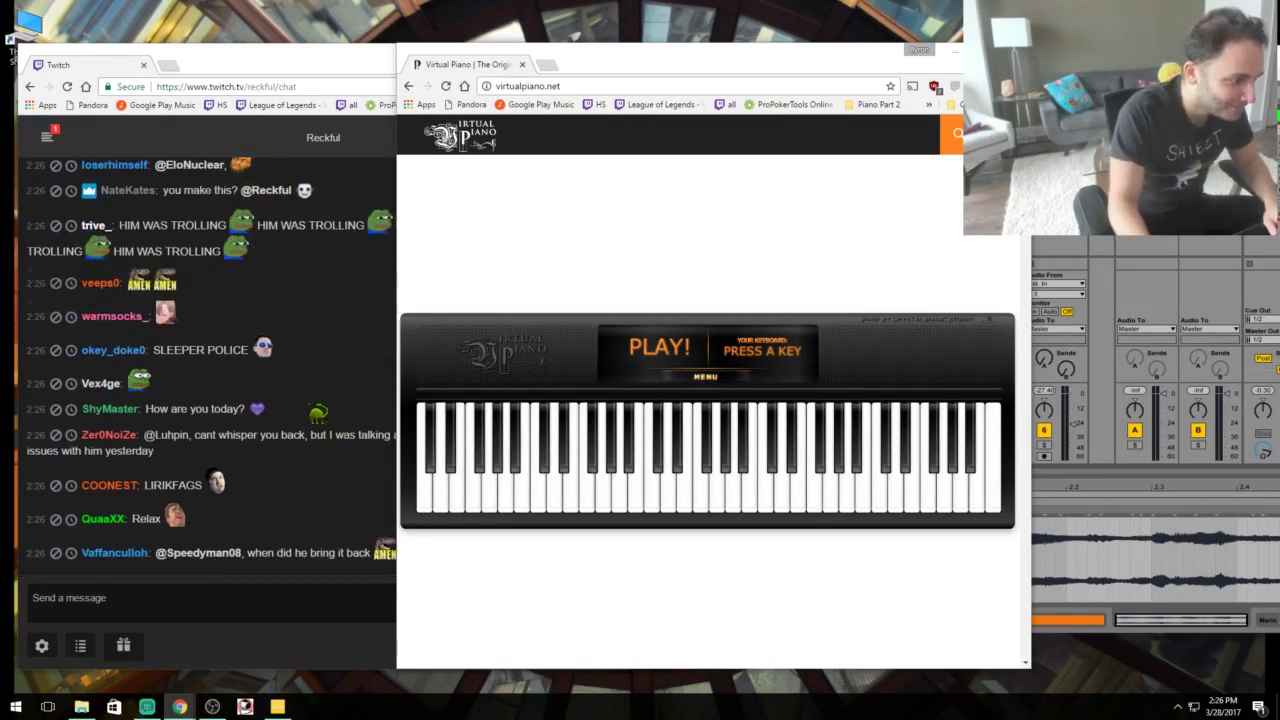
drag(537, 73, 593, 83)
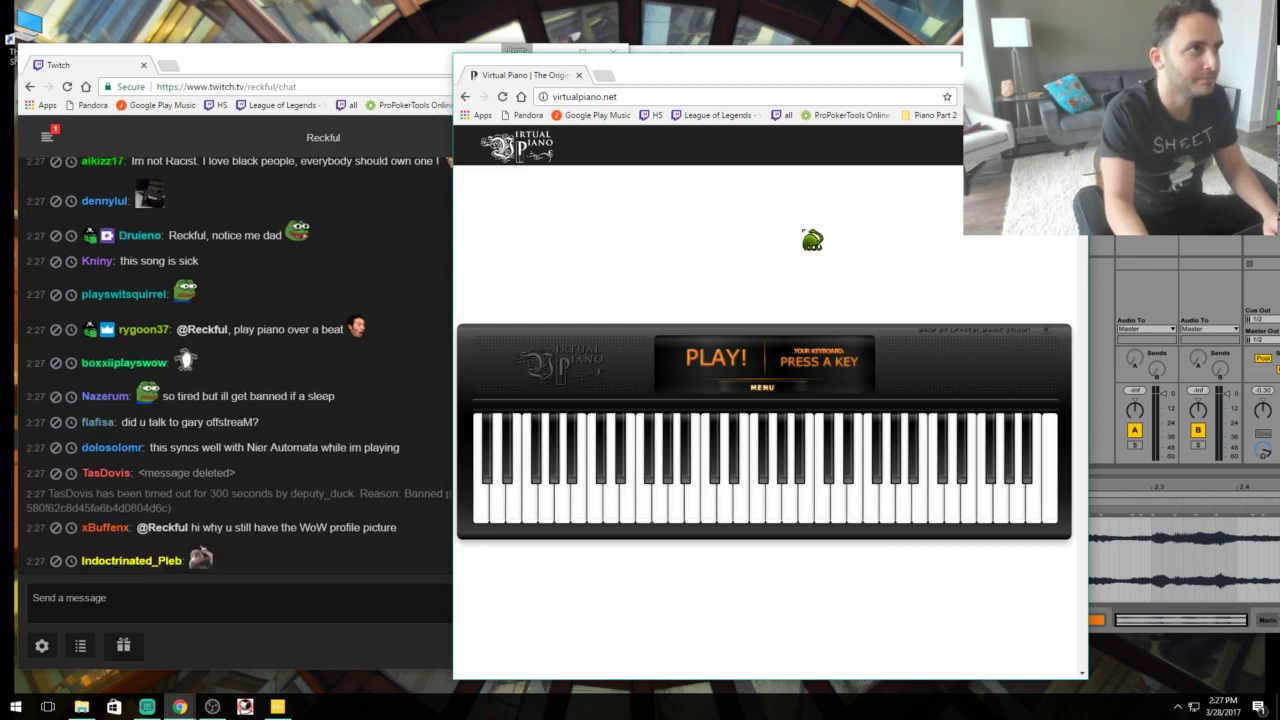
Play broken-chord patterns with a melody on the Virtual Piano, starting on F-18 and finishing on D-39.
key(q)
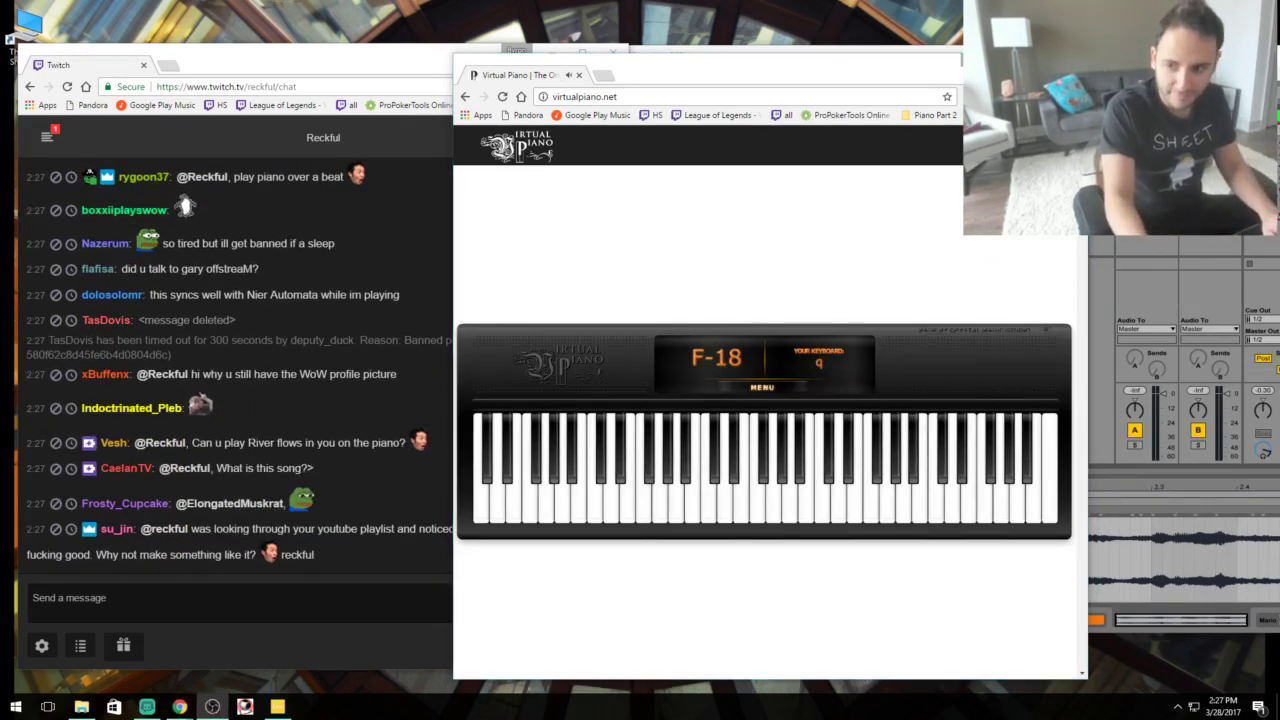
key(q)
key(t)
key(i)
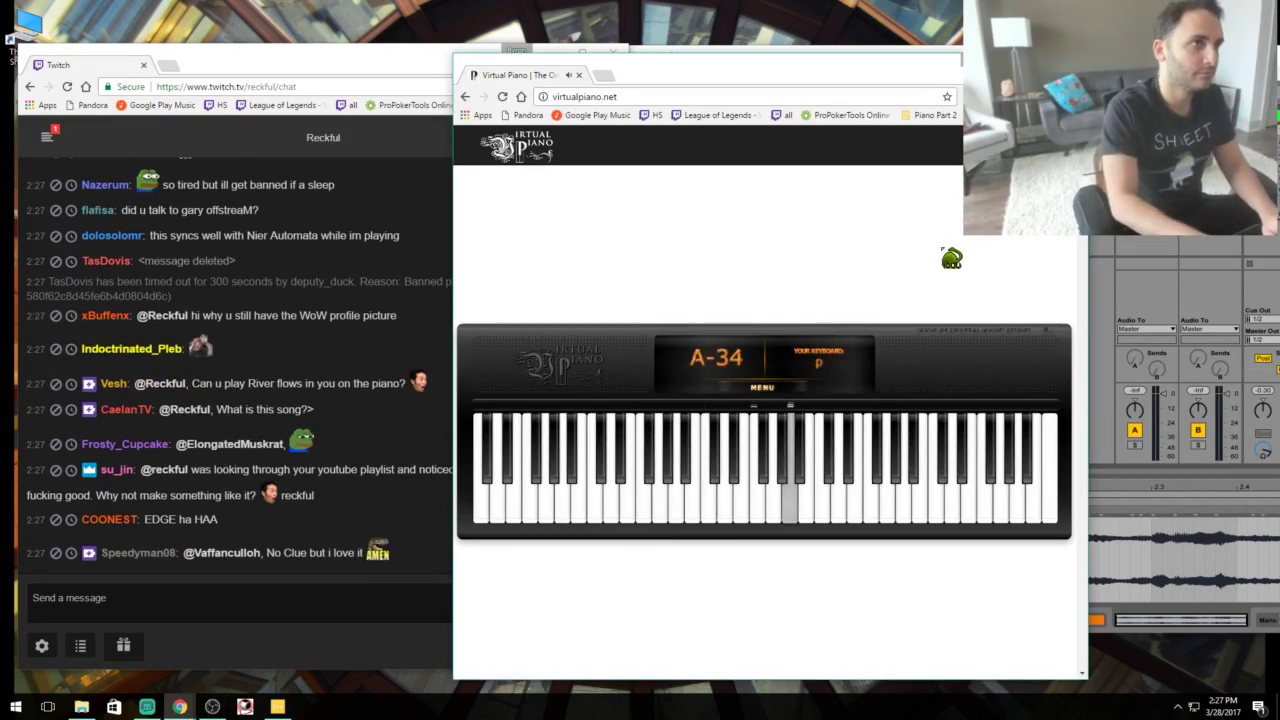
key(a)
key(w)
key(y)
key(v)
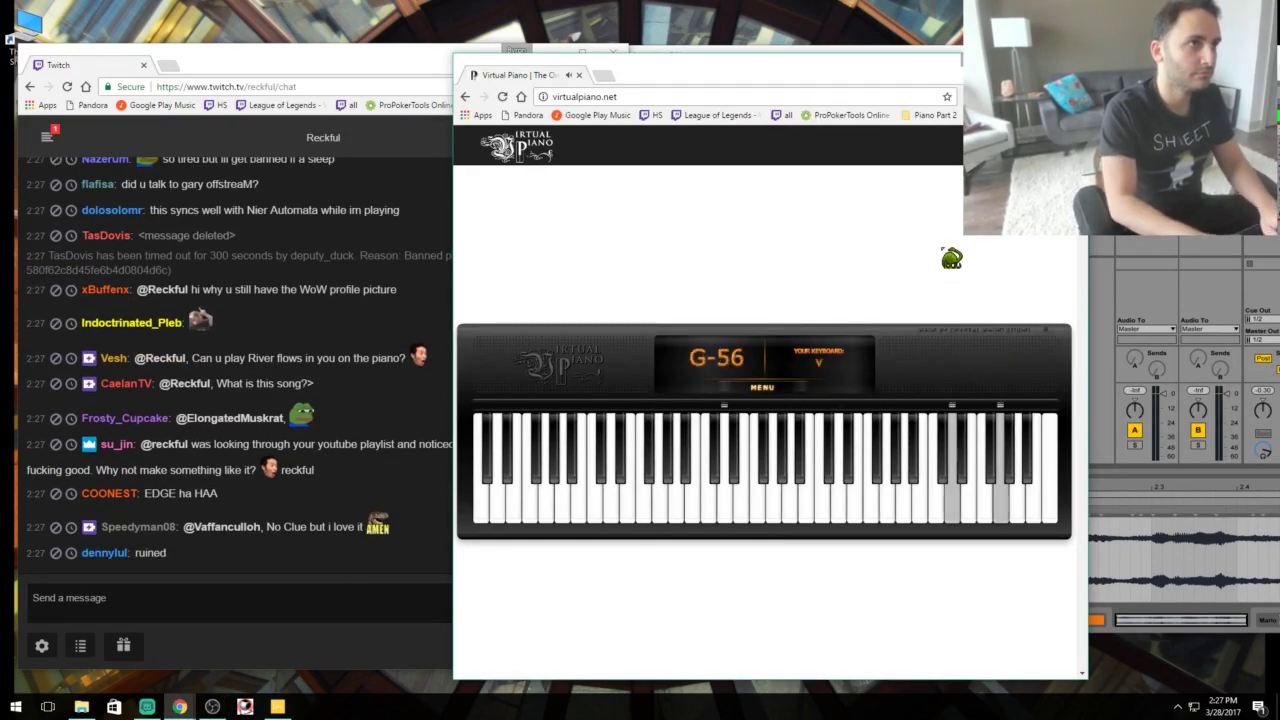
key(y)
key(p)
key(a)
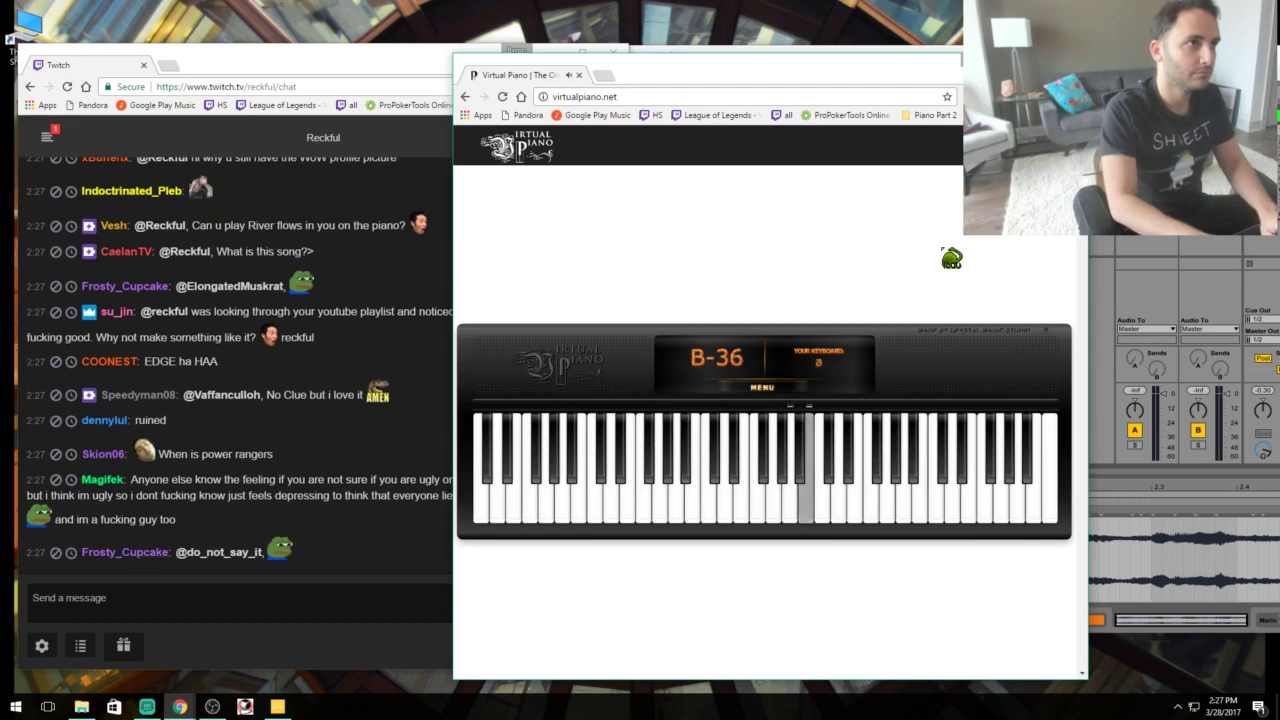
key(h)
key(w)
key(t)
key(z)
key(v)
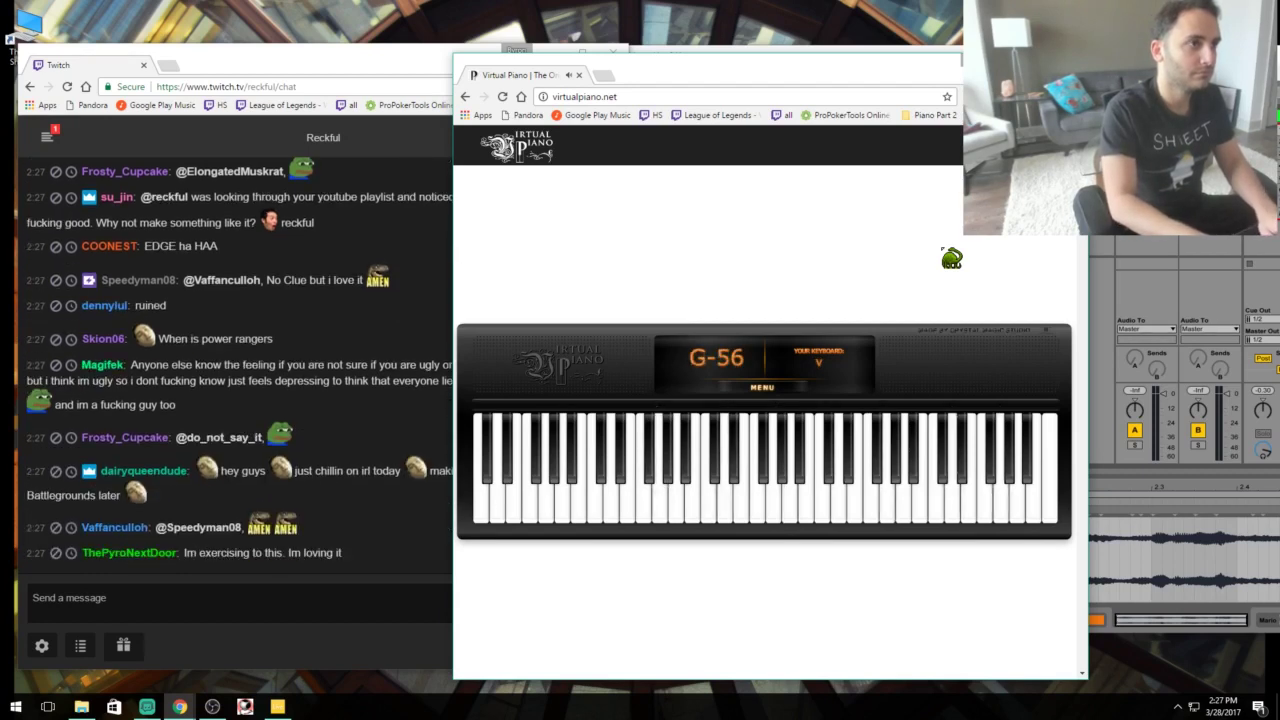
key(q)
key(t)
key(i)
key(p)
key(a)
key(d)
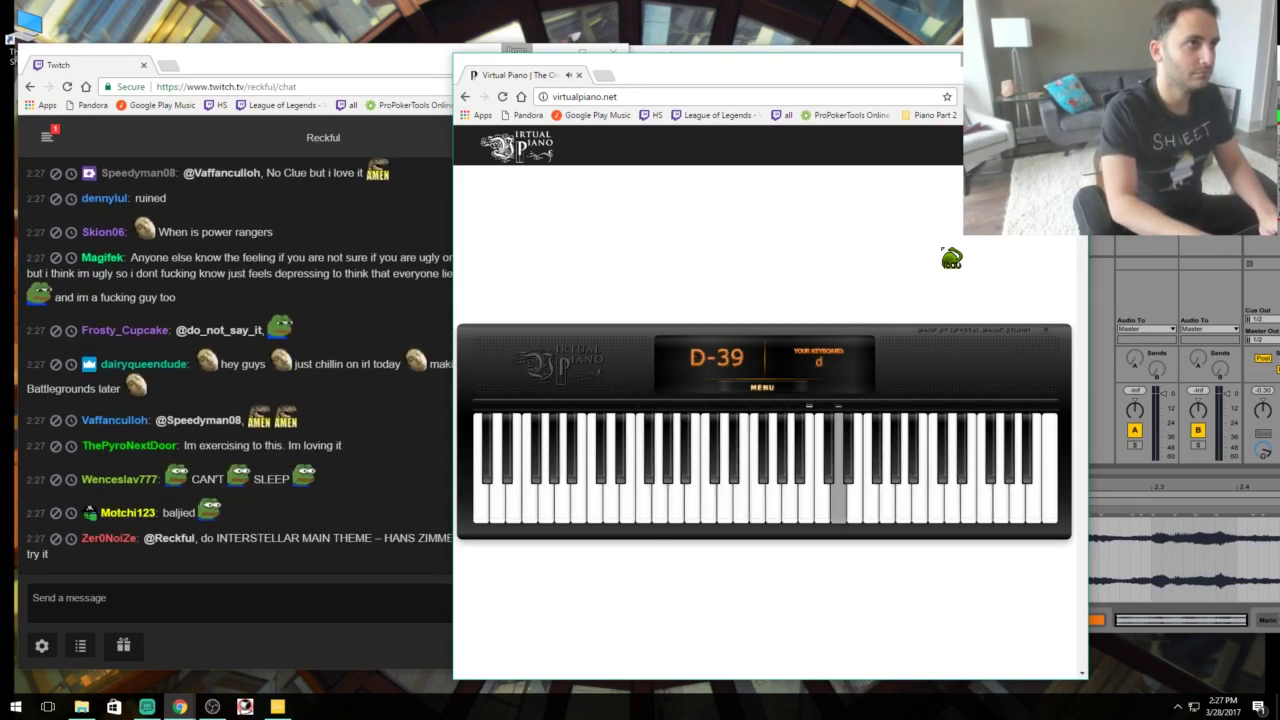
key(w)
key(y)
key(z)
key(shift+9)
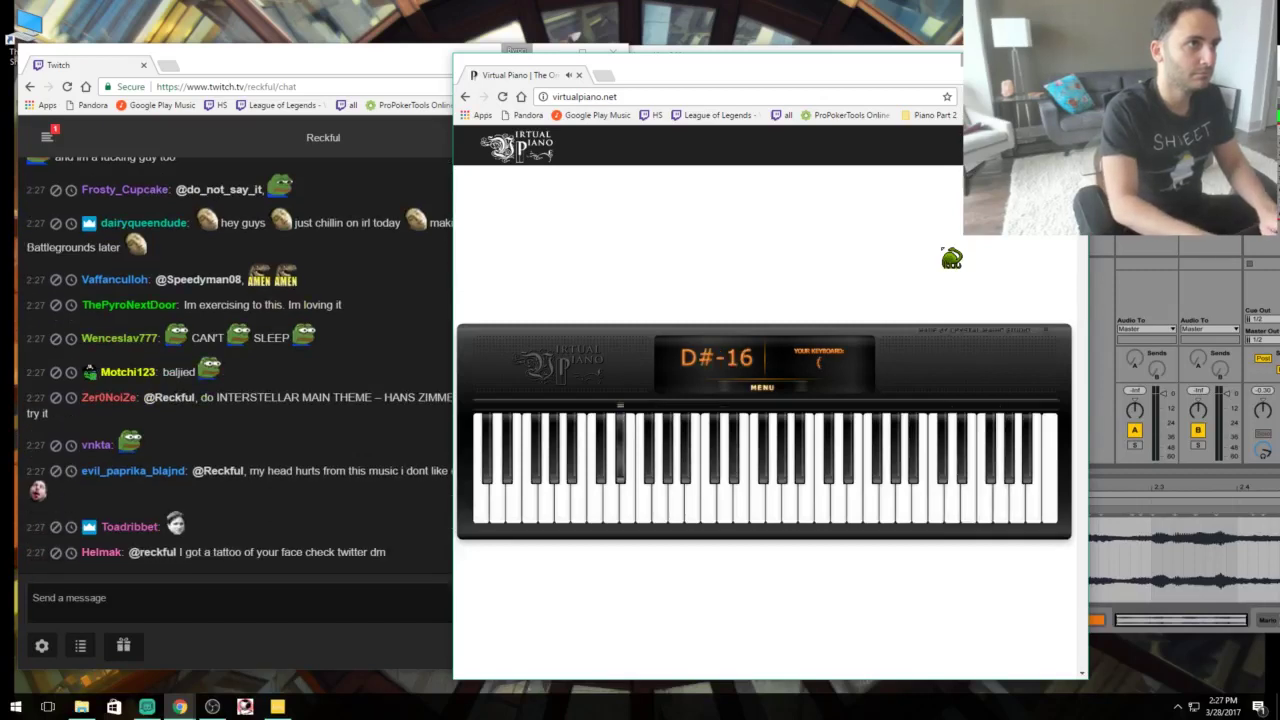
key(shift+y)
key(p)
key(d)
key(h)
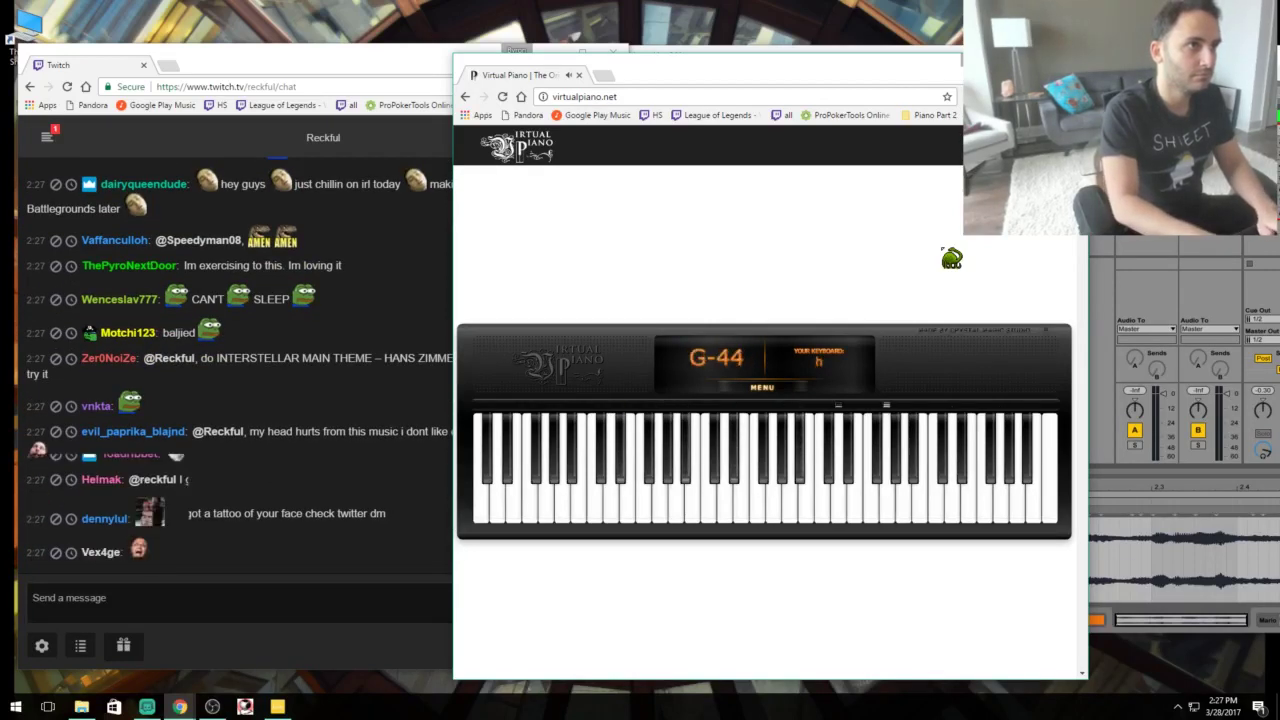
key(shift+e)
key(z)
key(v)
key(q)
key(t)
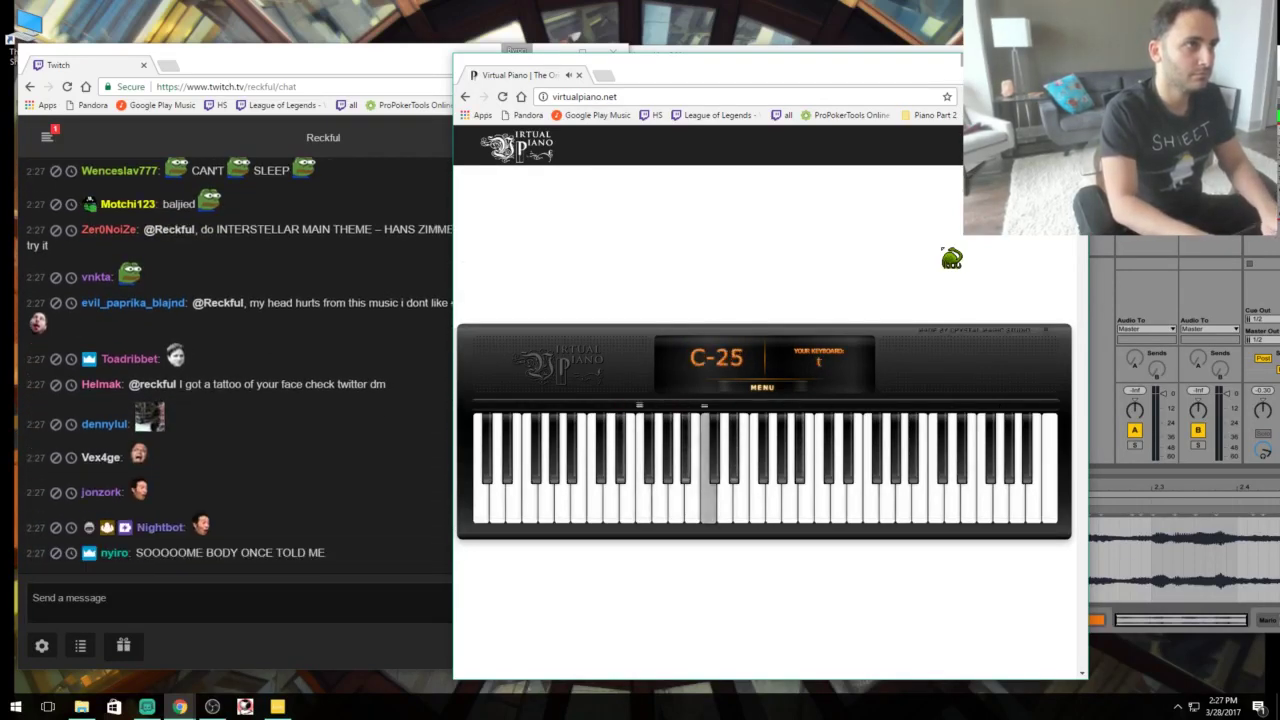
key(i)
key(p)
key(a)
key(d)
key(h)
key(w)
key(y)
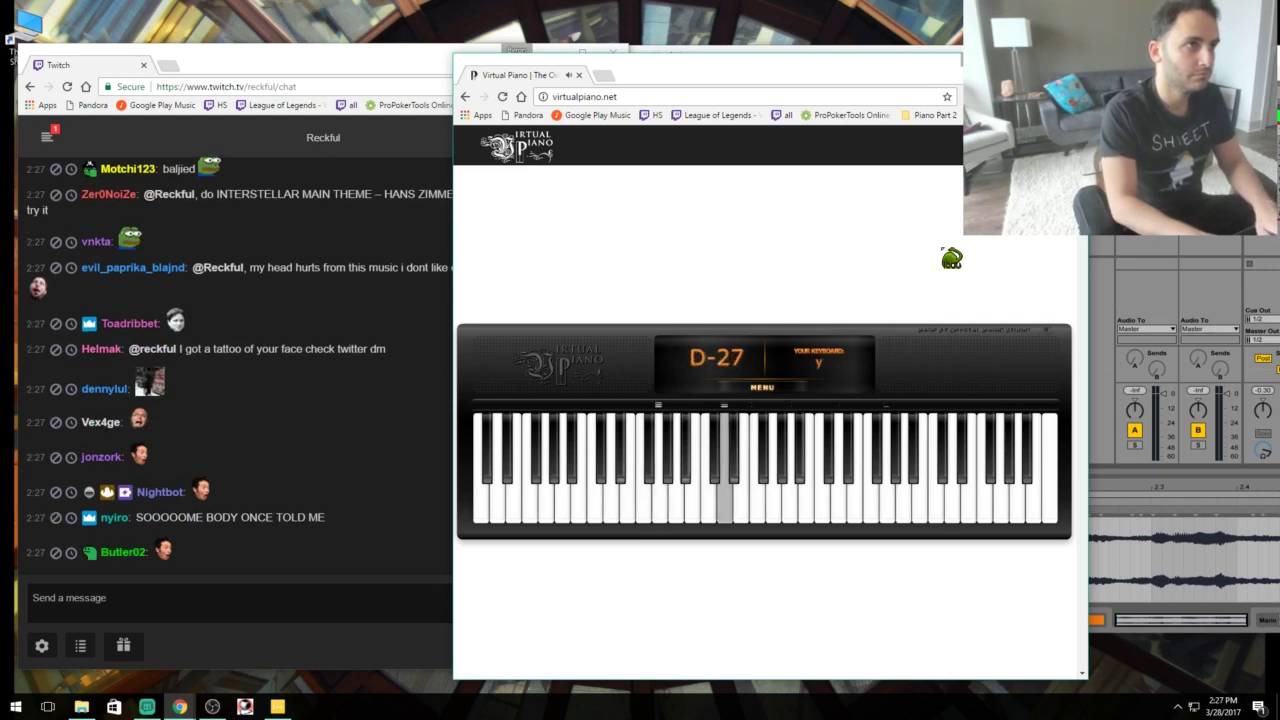
key(z)
key(v)
key(w)
key(d)
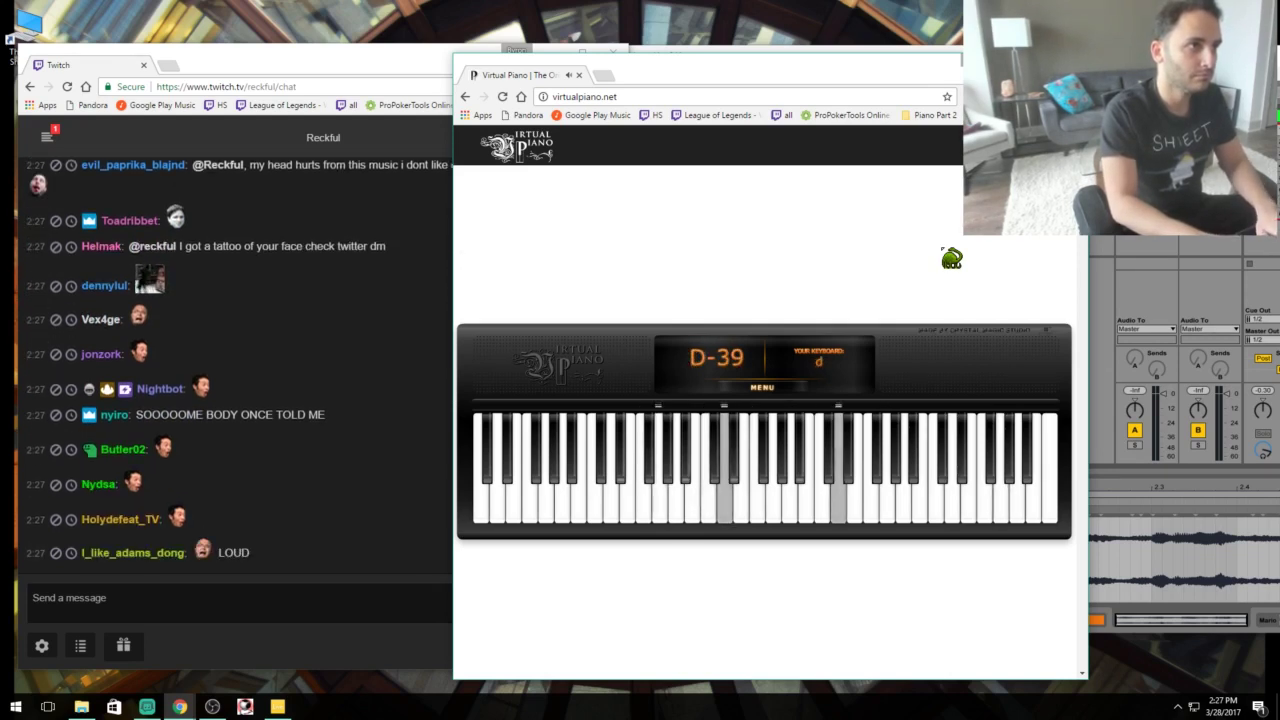
key(o)
key(j)
key(l)
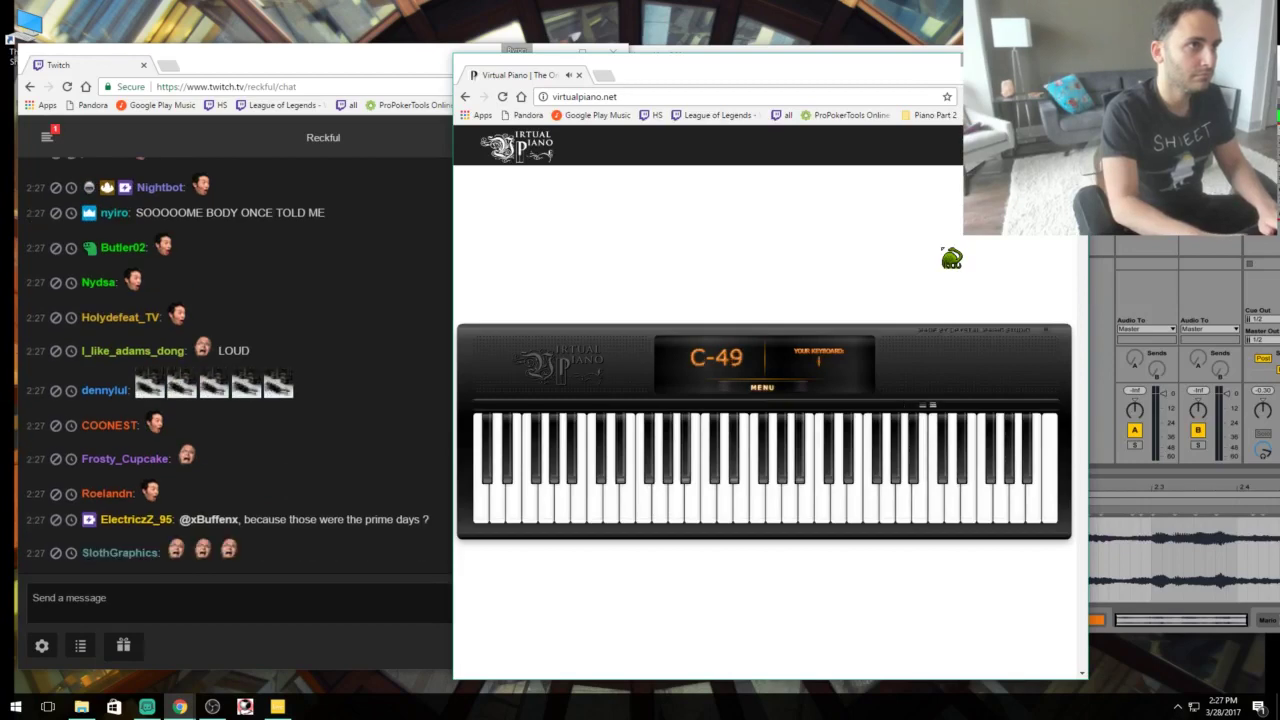
key(o)
key(y)
key(q)
key(i)
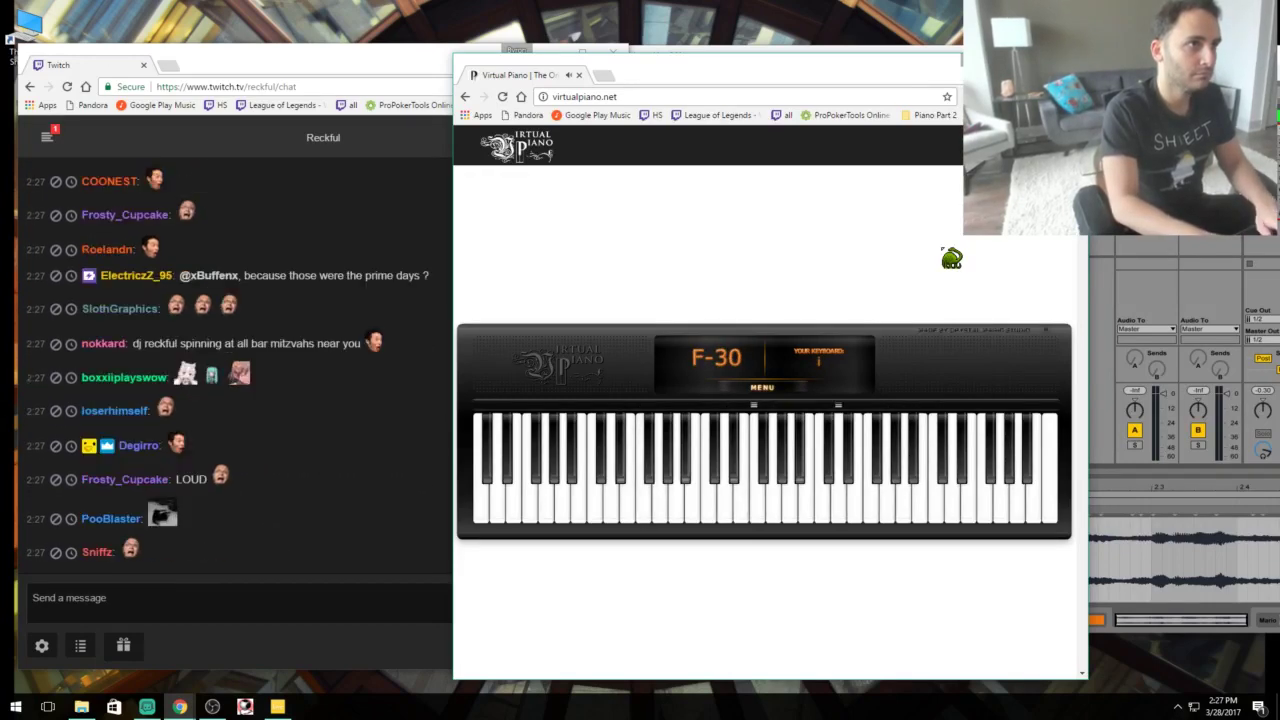
key(s)
key(h)
key(d)
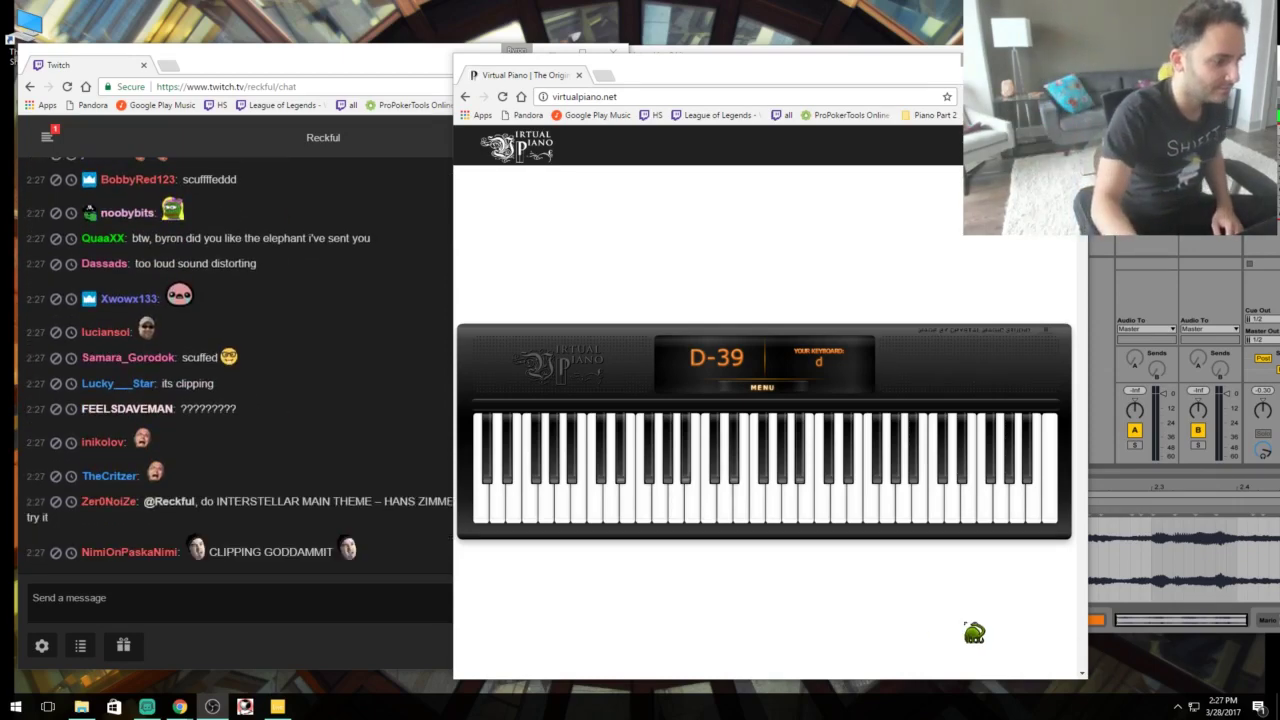
Open the Windows Volume Mixer and lower the Virtual Piano browser volume to 37.
click(1177, 706)
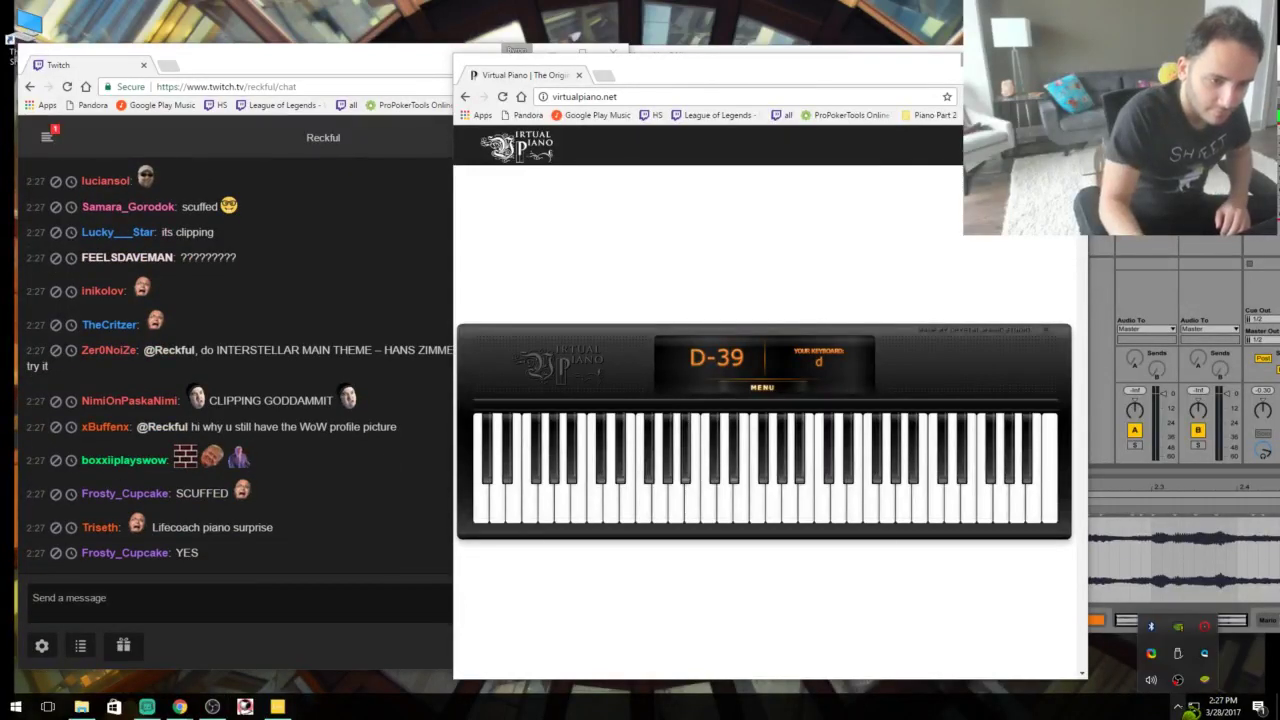
right_click(1151, 680)
click(1185, 612)
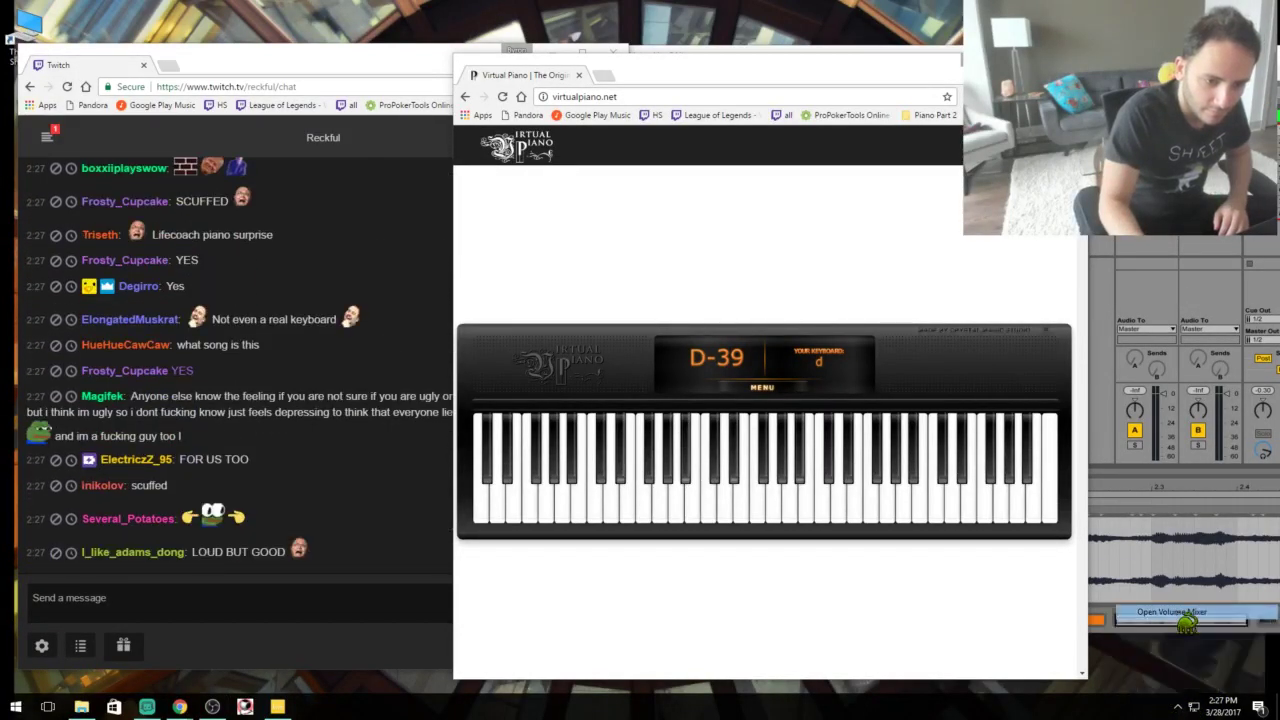
drag(1150, 578, 1150, 597)
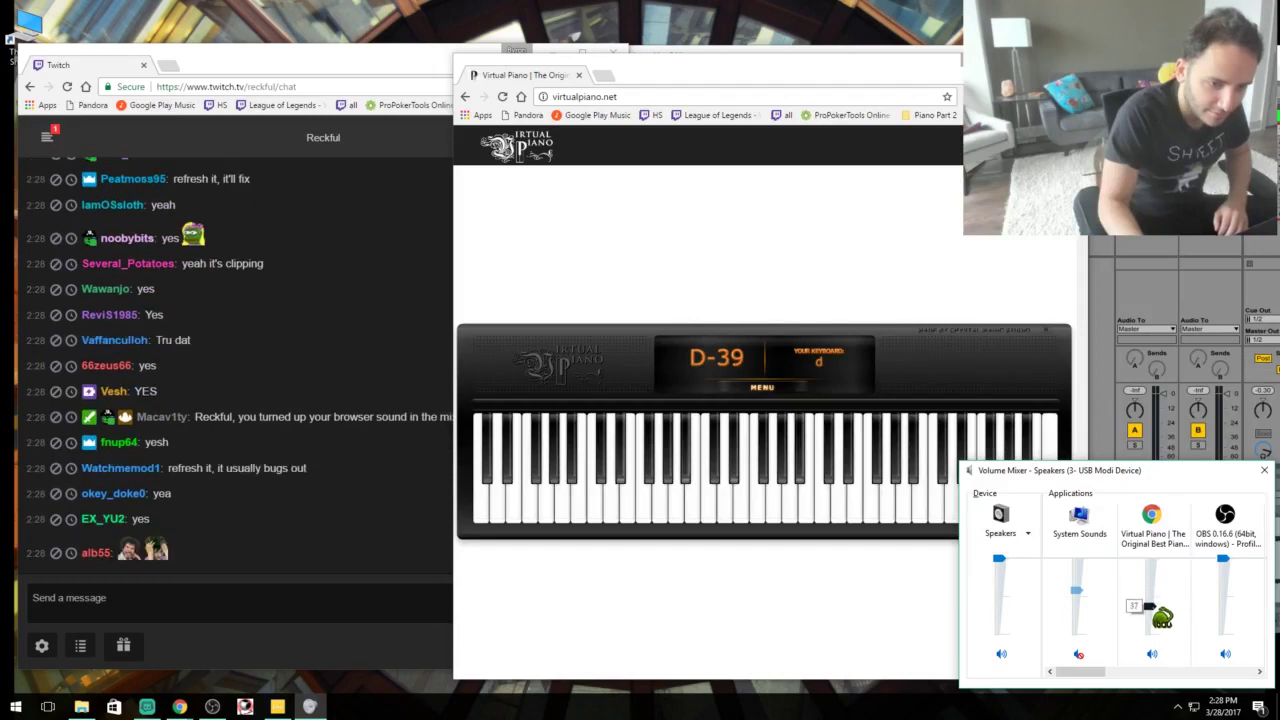
Close the Volume Mixer and play a short test phrase on the Virtual Piano, rising from F-18 and ending on G-56.
click(1264, 470)
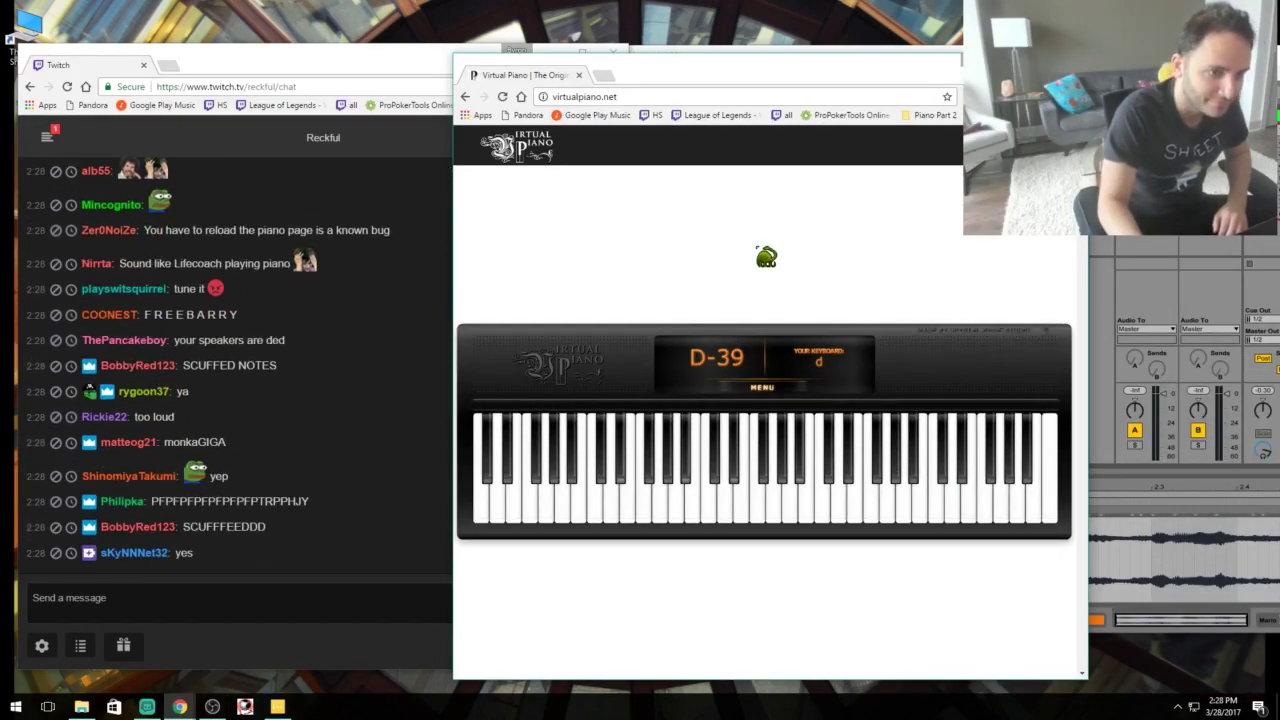
key(q)
key(t)
key(p)
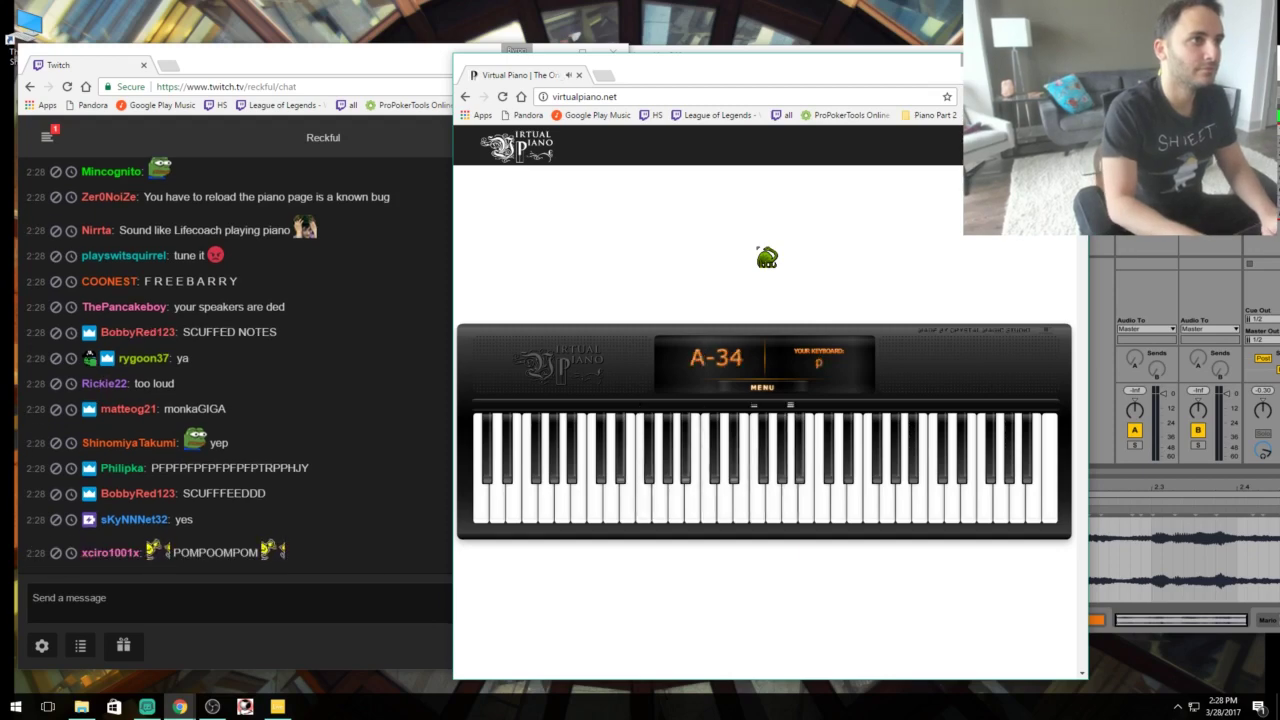
key(a)
key(d)
key(w)
key(y)
key(z)
key(v)
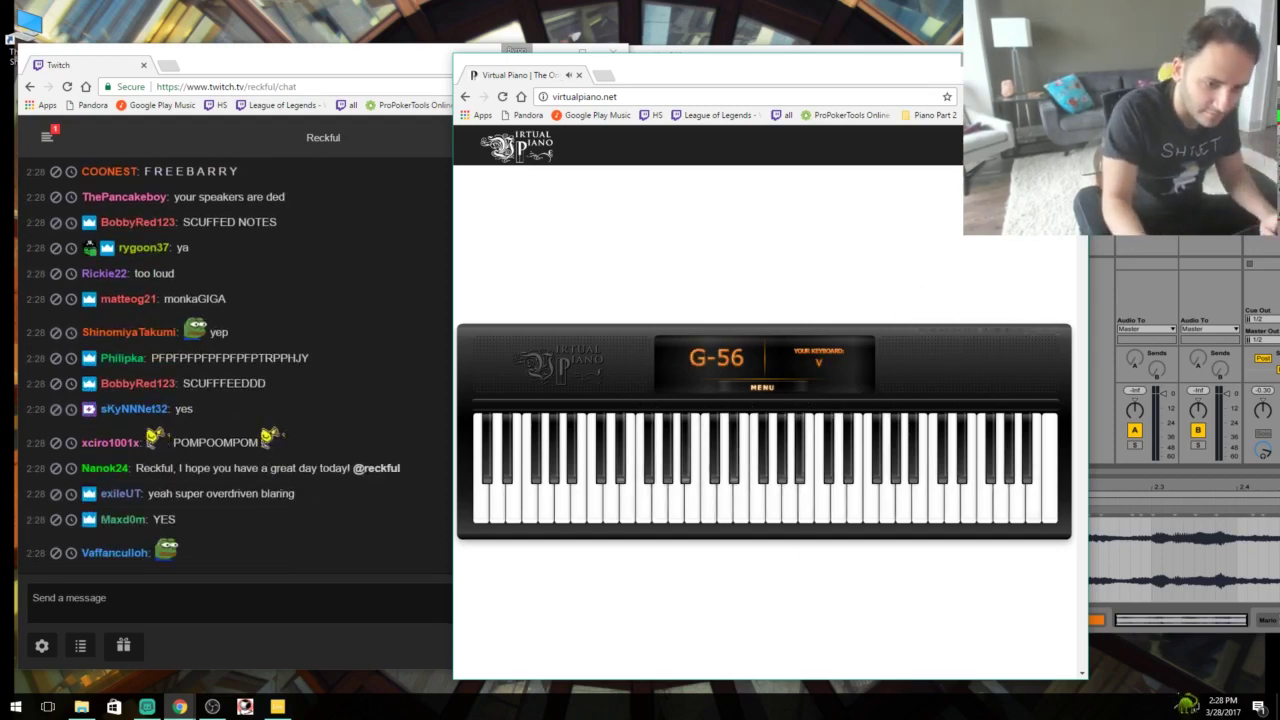
Reopen the Windows Volume Mixer and raise the Virtual Piano browser volume to 64.
click(1178, 707)
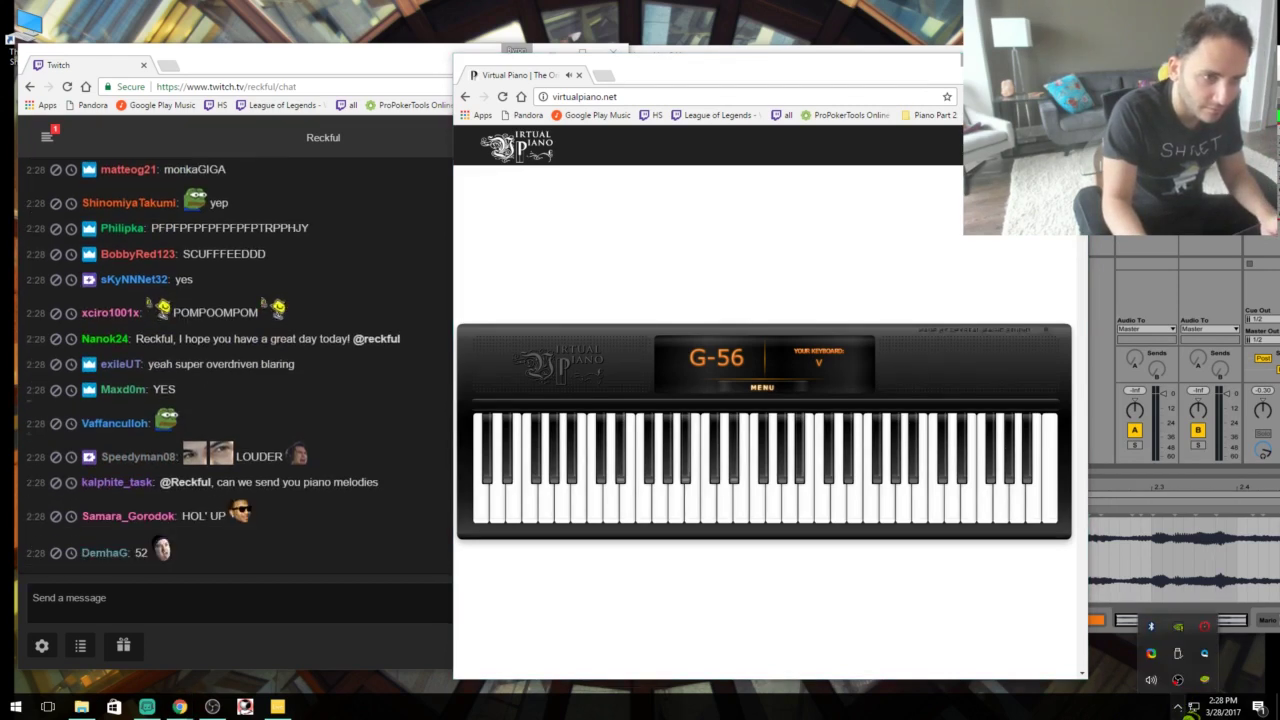
click(1178, 707)
click(1178, 707)
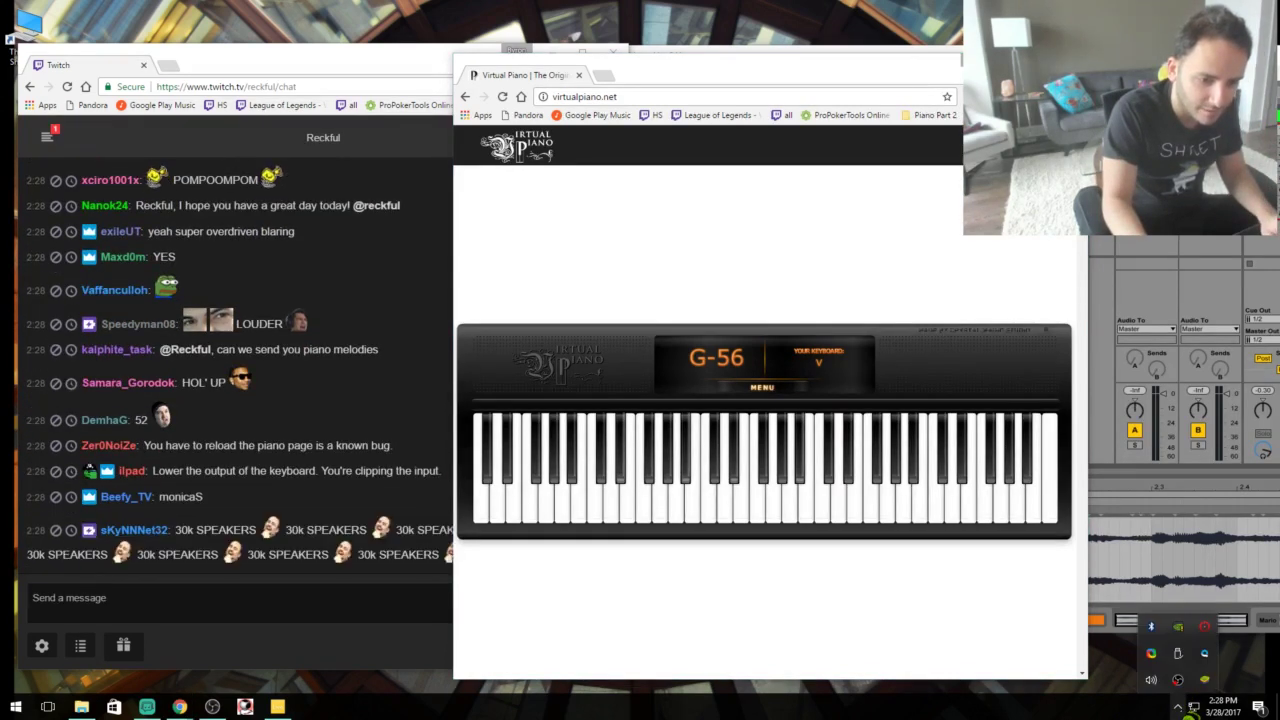
right_click(1151, 679)
click(1130, 608)
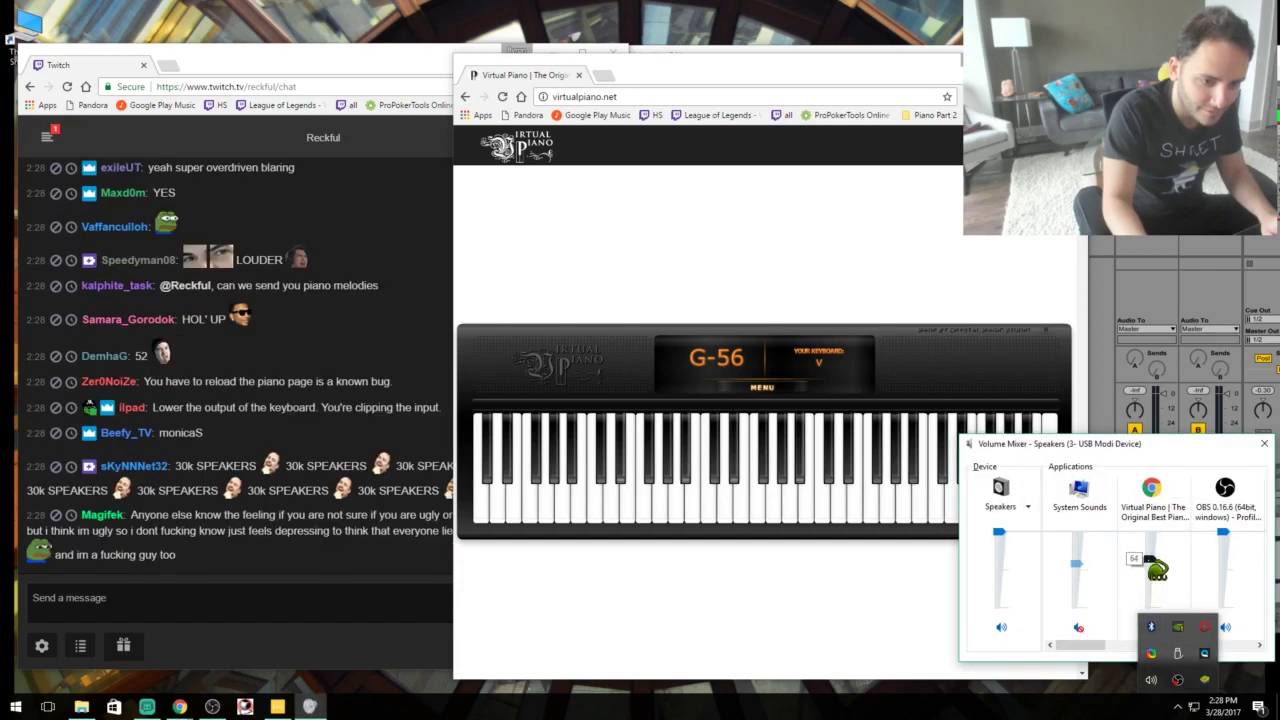
Reload the Virtual Piano page and test its sound with broken chords starting on F-18 and ending on G-56.
click(771, 277)
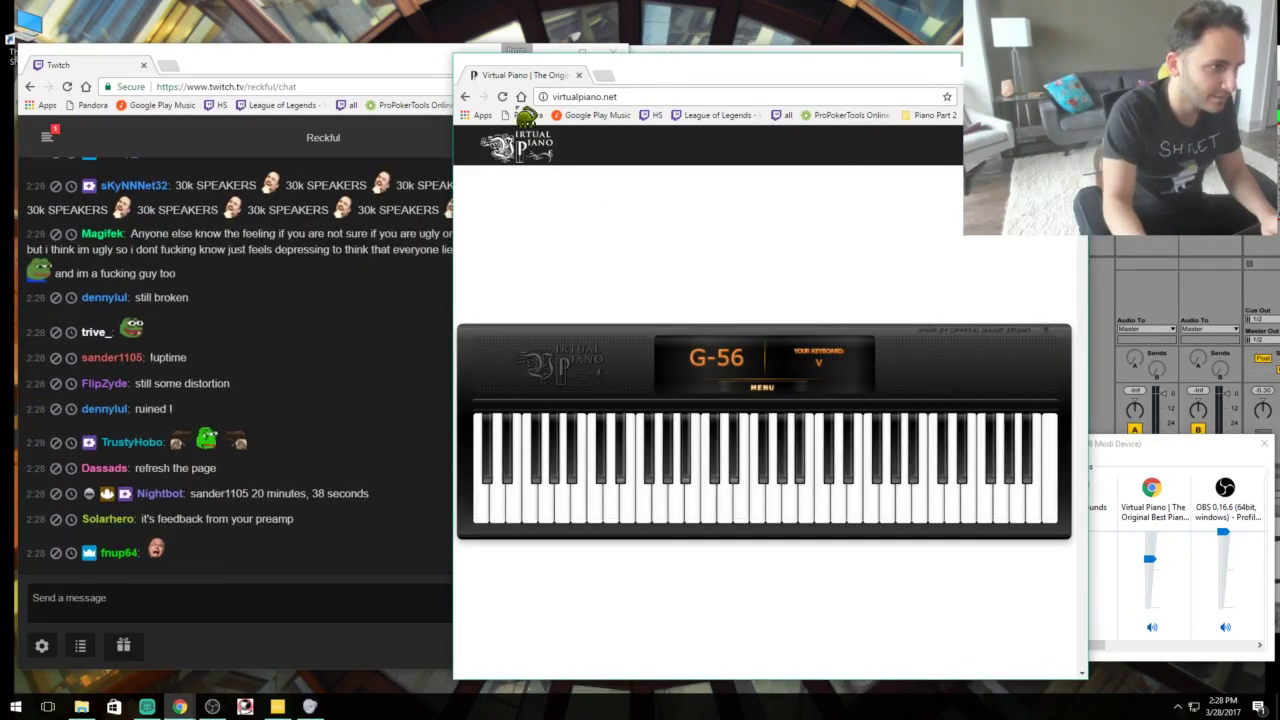
click(502, 96)
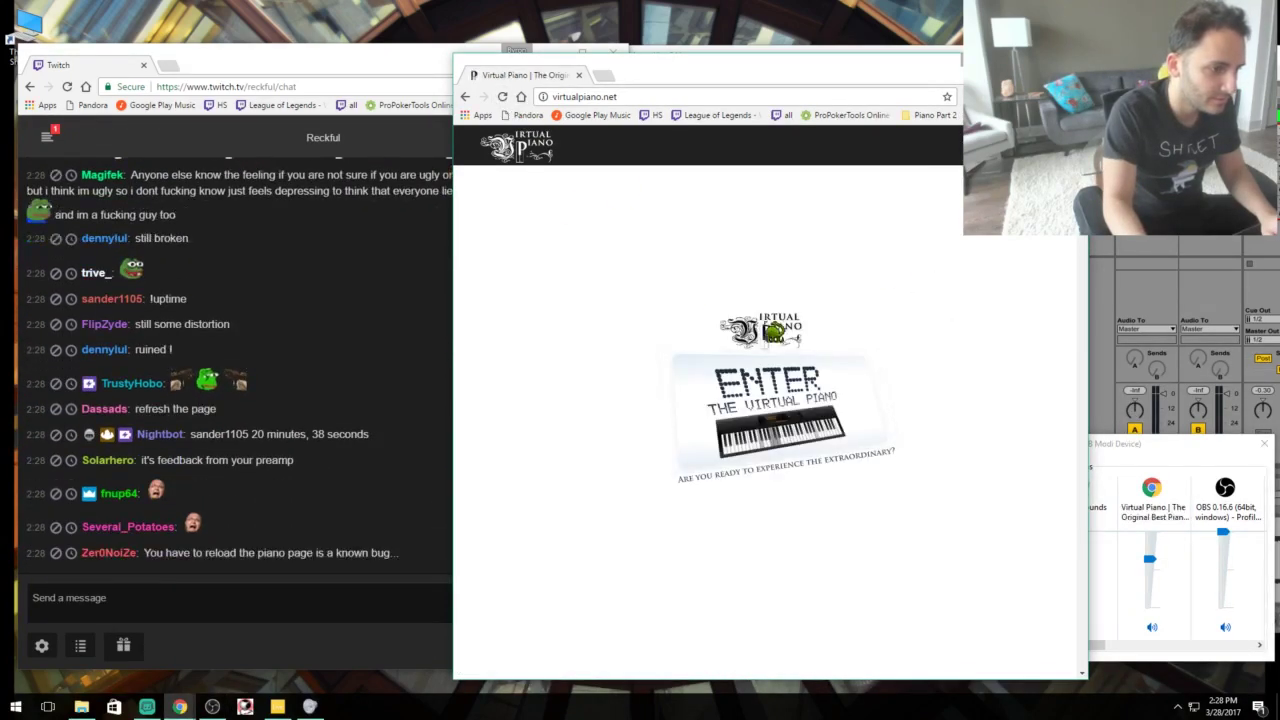
key(q)
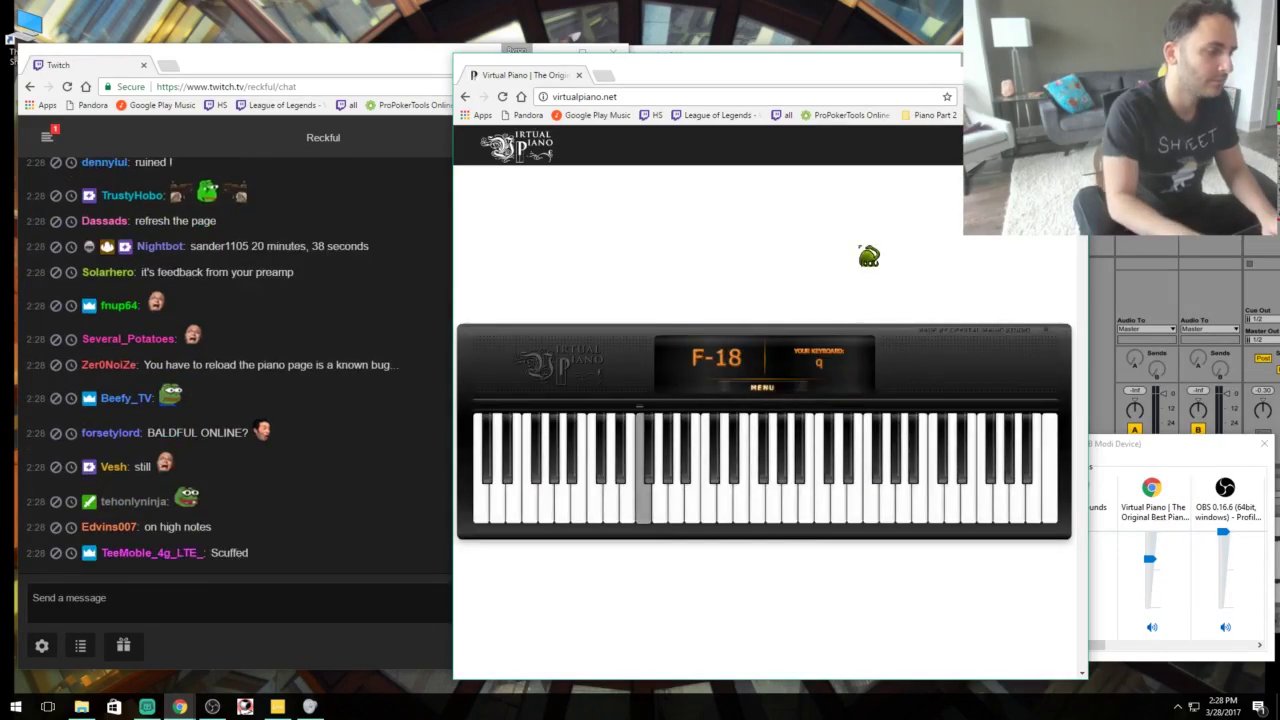
key(i)
key(p)
key(h)
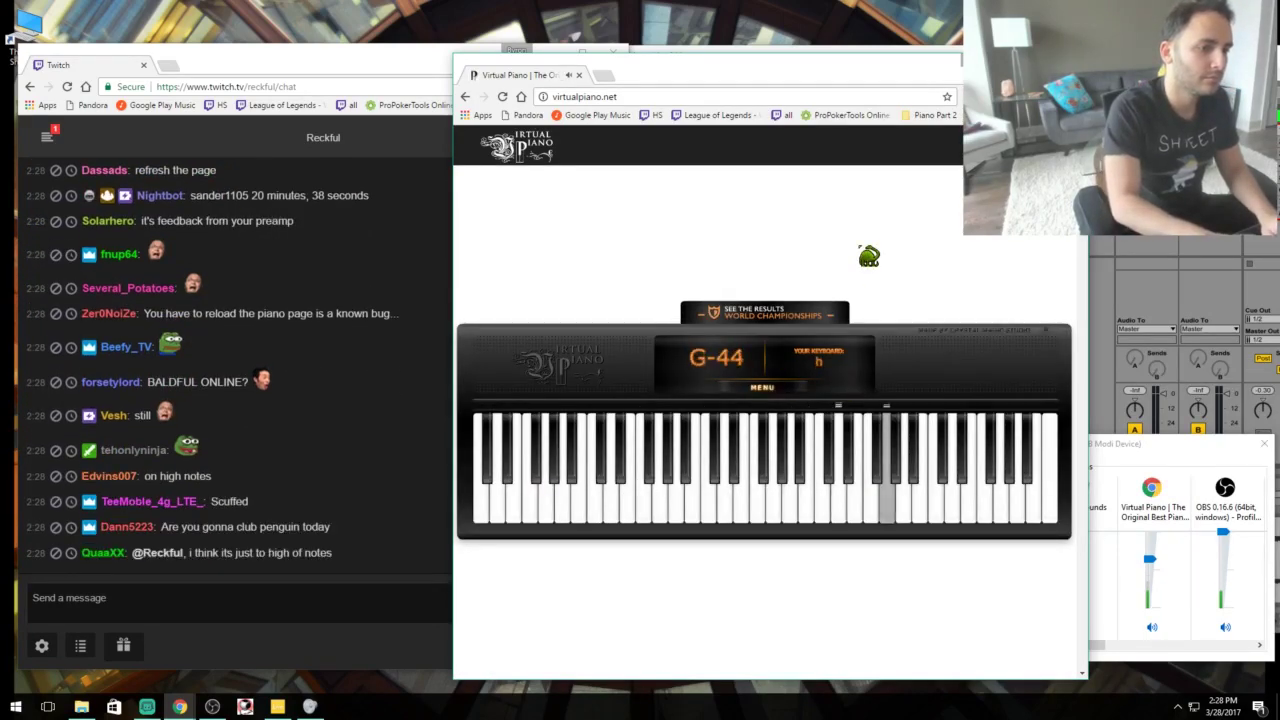
key(y)
key(v)
key(w)
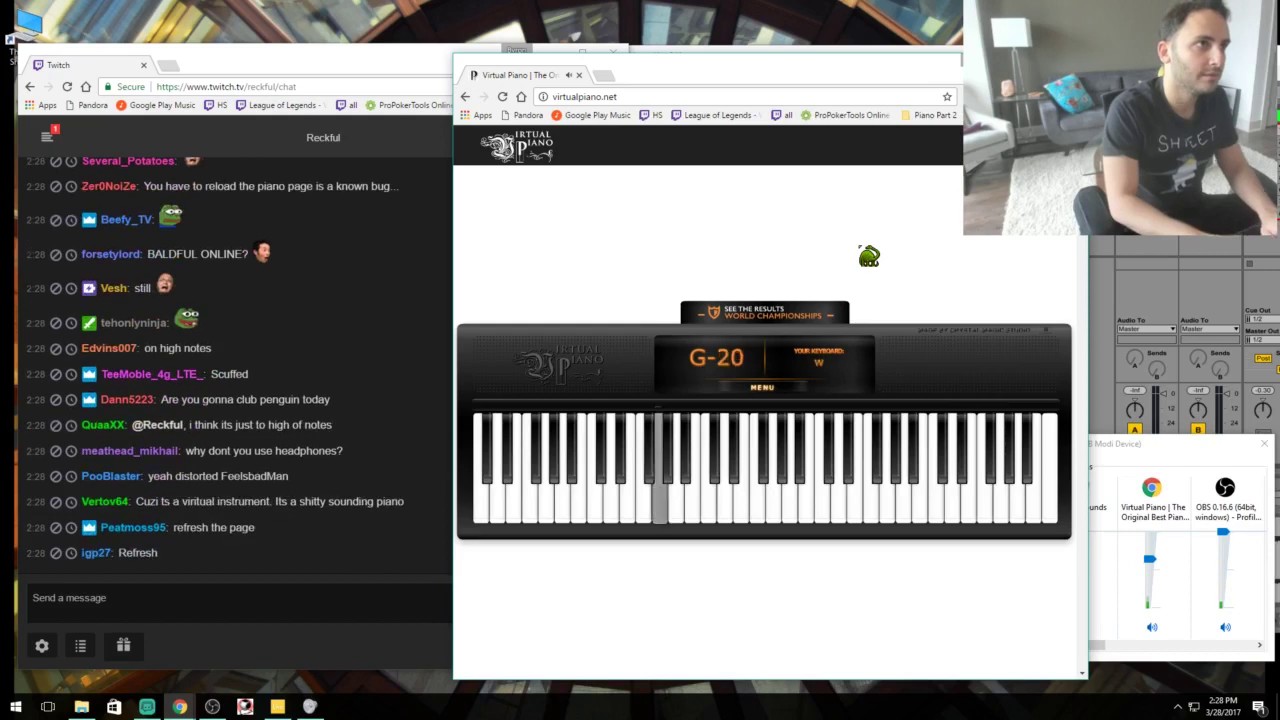
key(o)
key(a)
key(h)
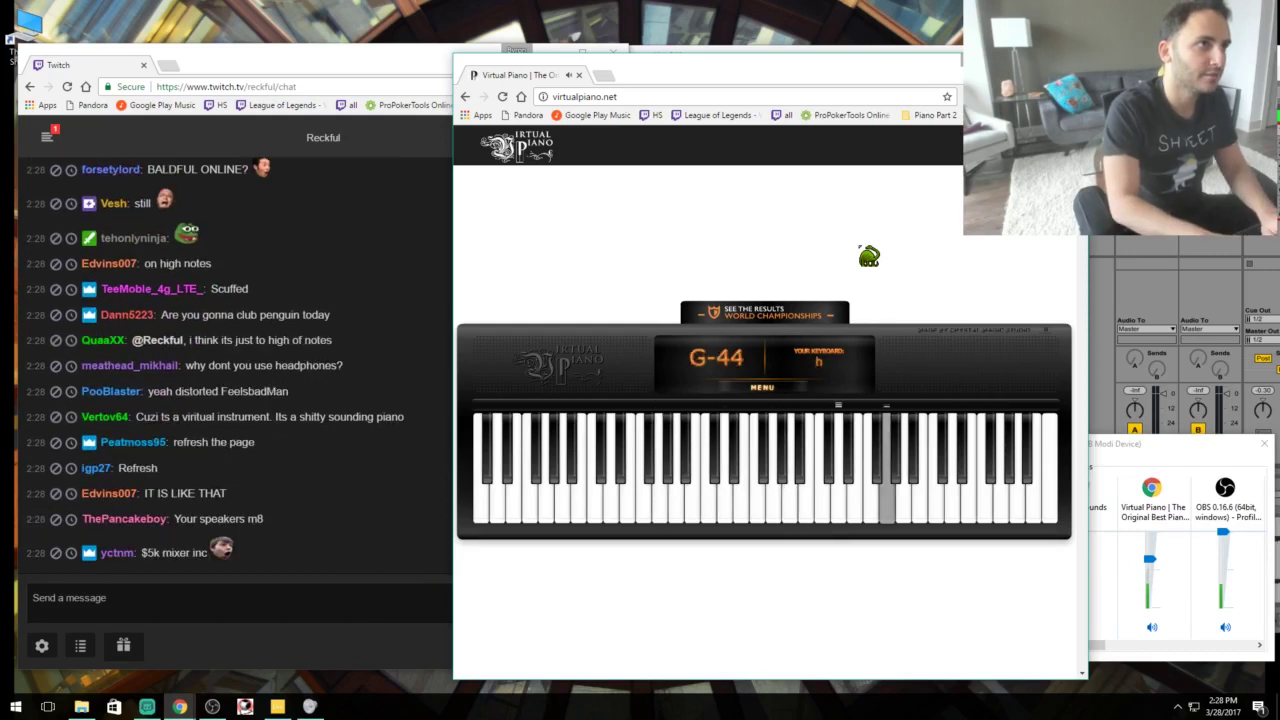
key(y)
key(v)
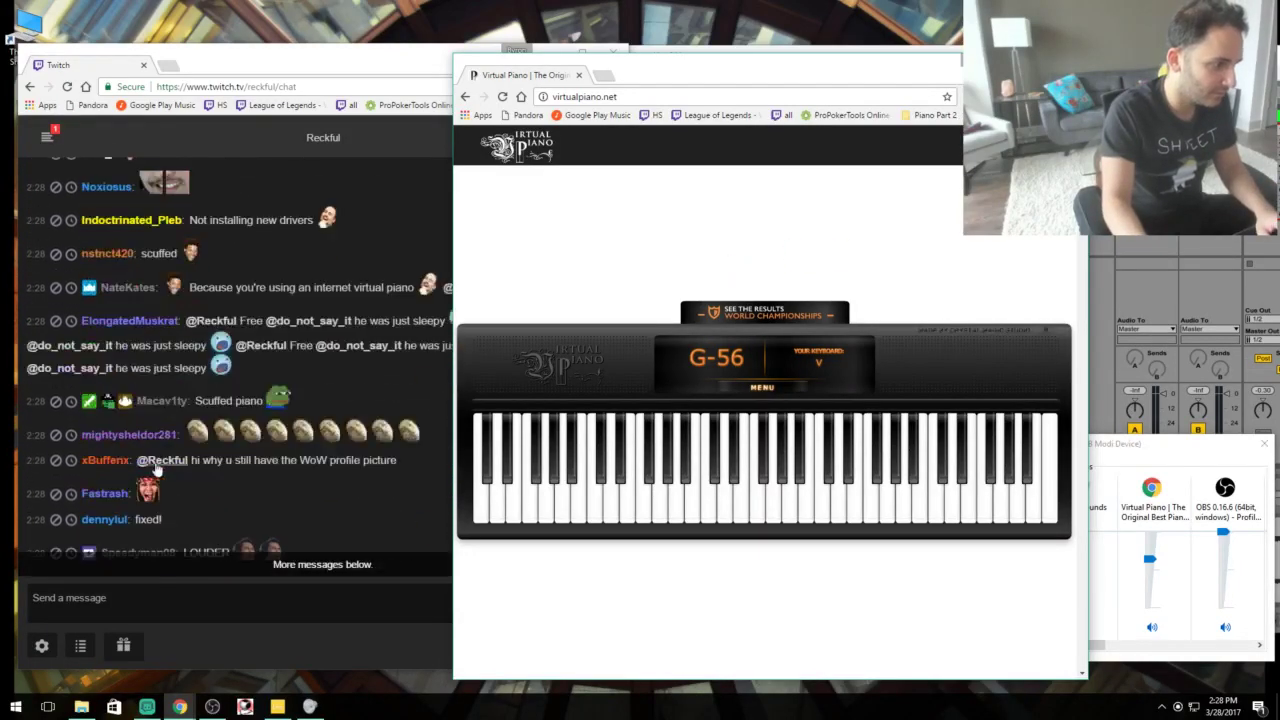
Ban the chatter who posted the row of repeated potato emotes in the Twitch chat, and return to the Virtual Piano window.
click(53, 435)
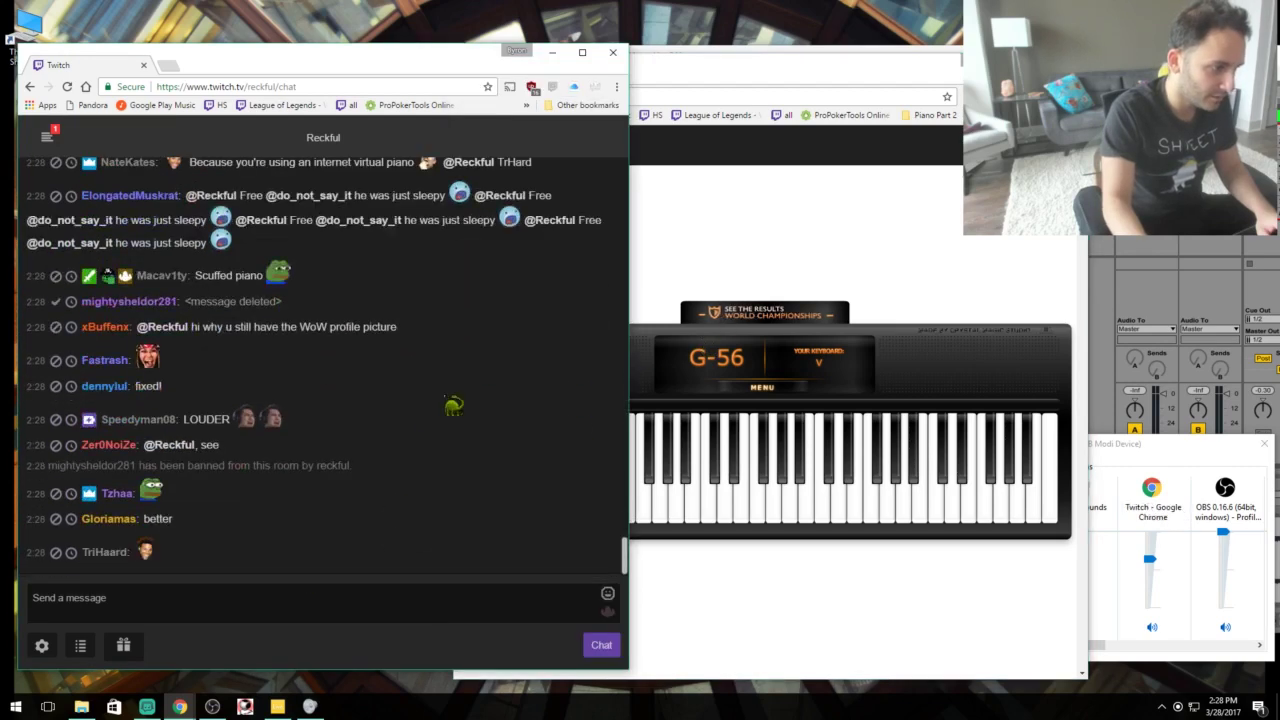
click(847, 245)
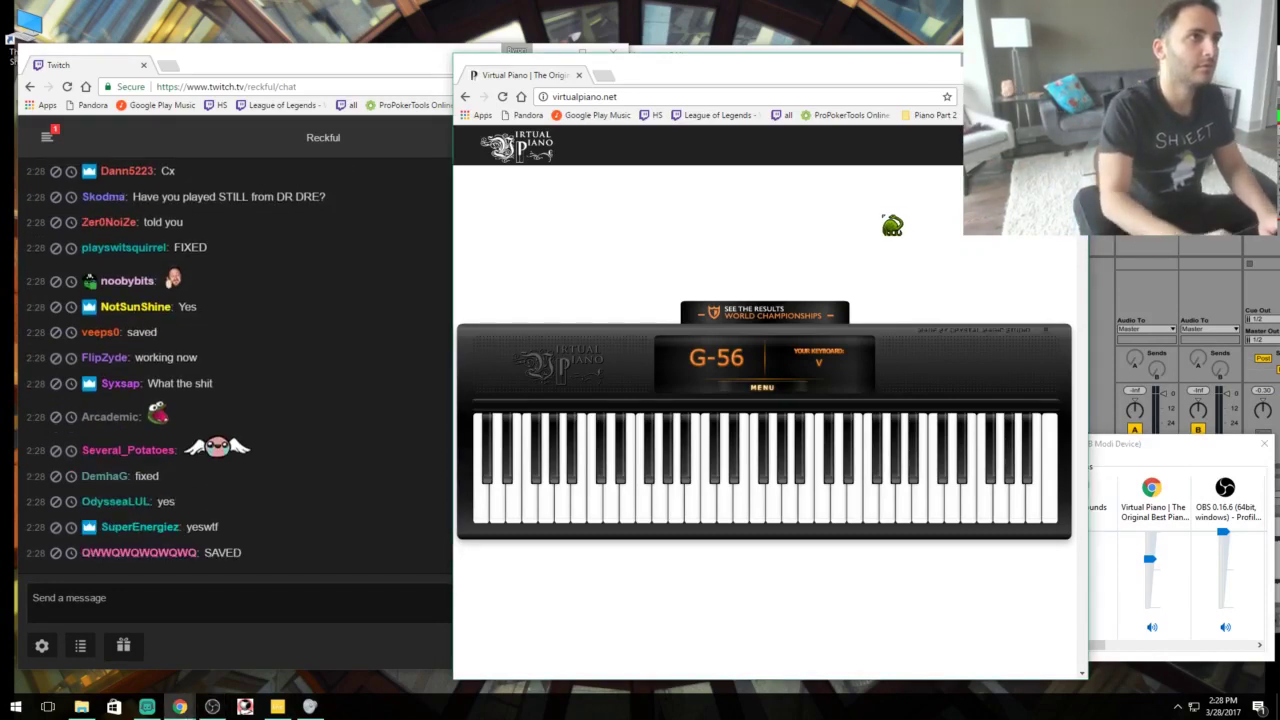
Perform repeated rising broken chords on the Virtual Piano over alternating F-18 and G-20 bass notes, ending on G-56.
key(t)
key(i)
key(p)
key(a)
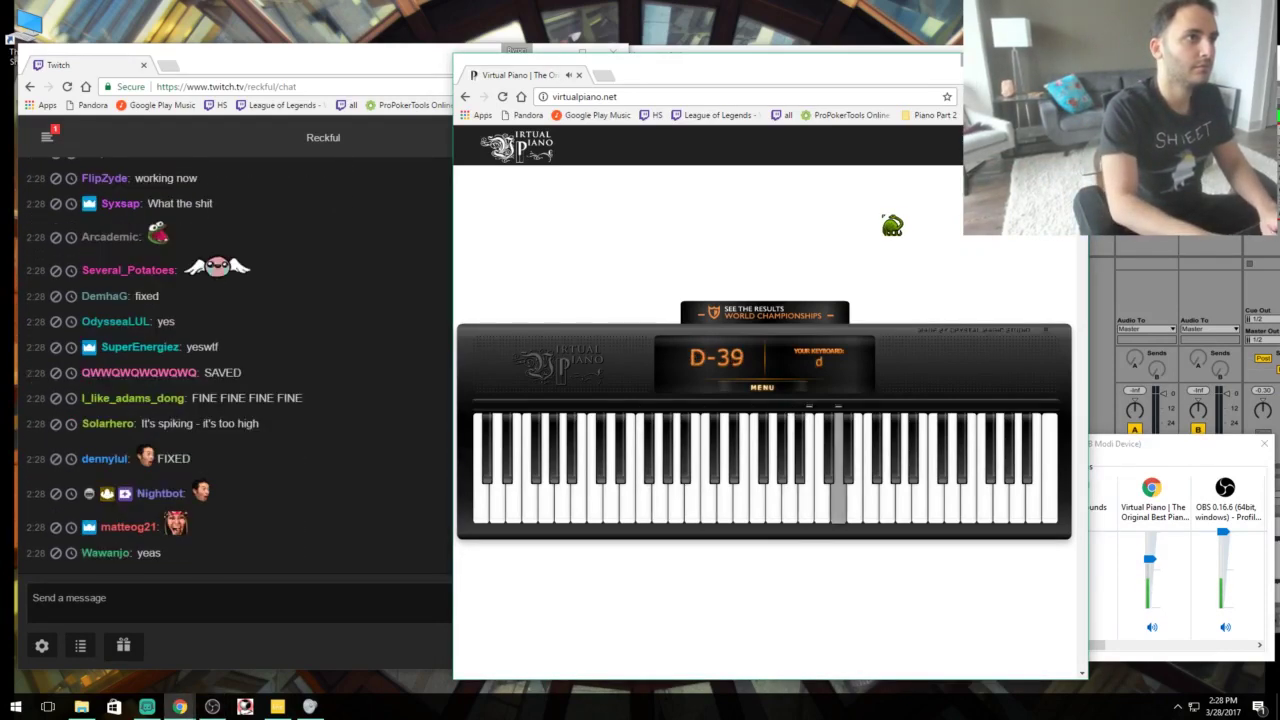
key(h)
key(w)
key(y)
key(z)
key(v)
key(w)
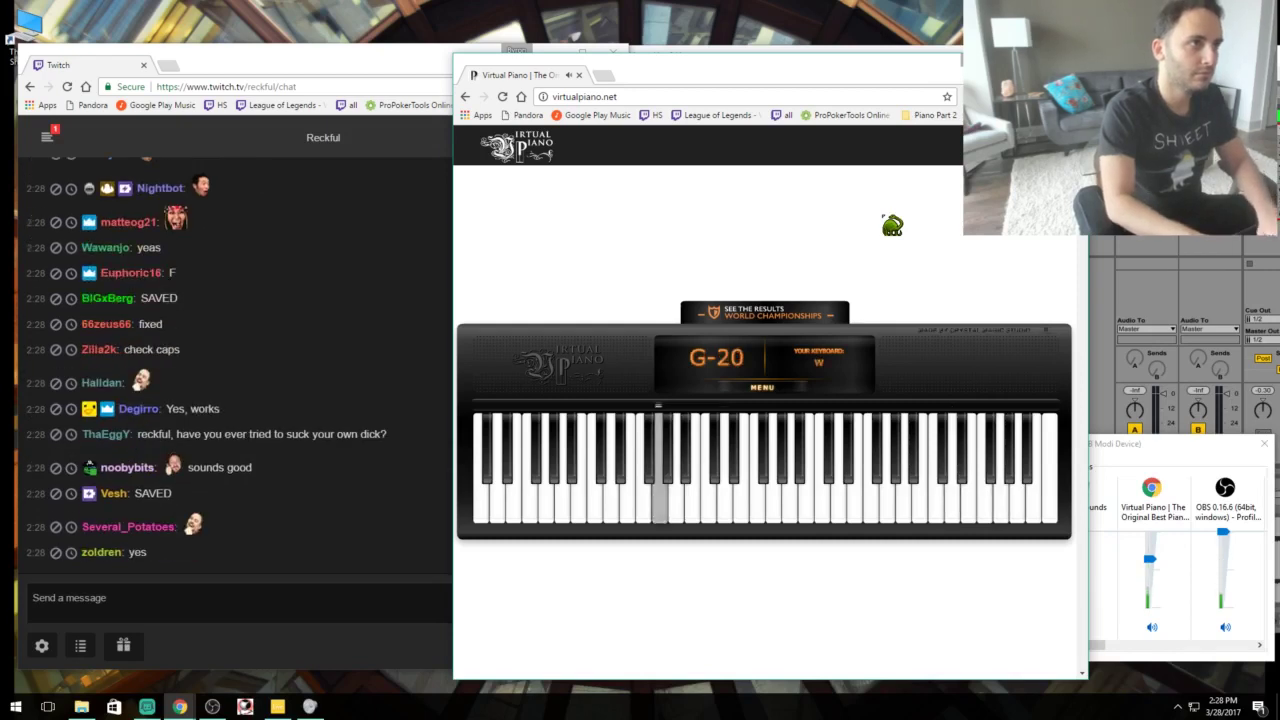
key(y)
key(o)
key(p)
key(a)
key(d)
key(h)
key(w)
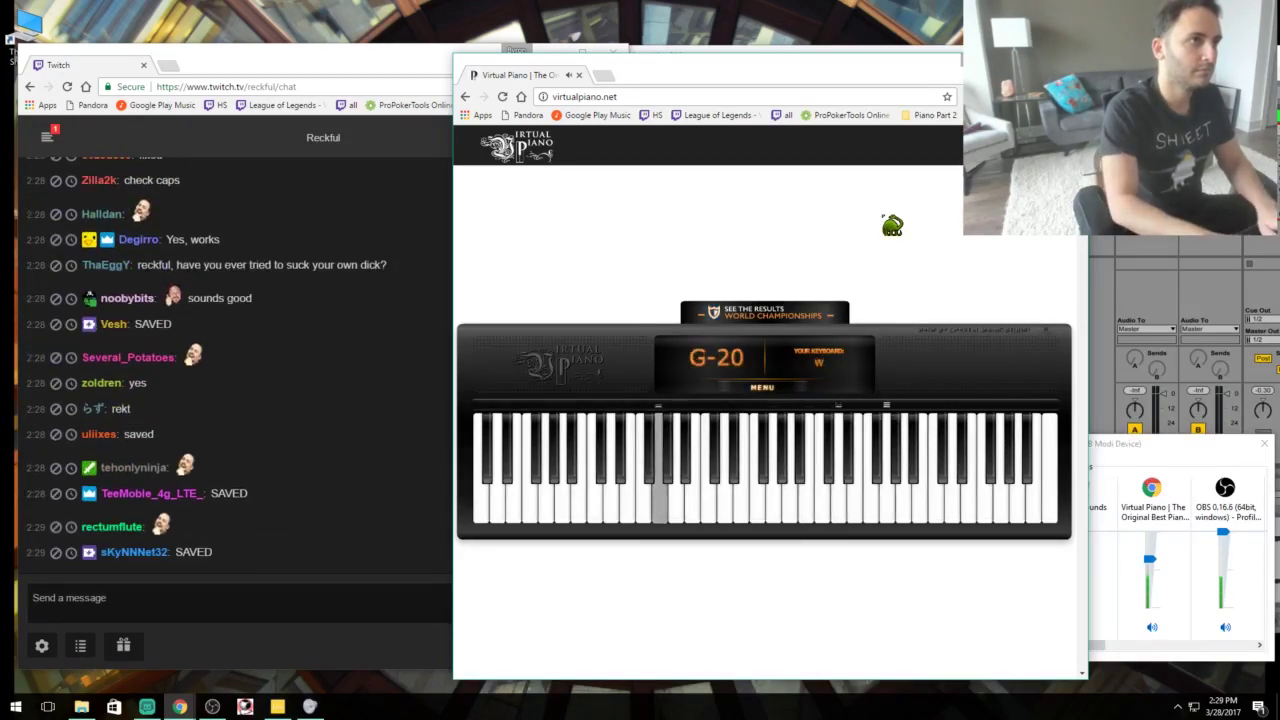
key(y)
key(z)
key(v)
key(q)
key(t)
key(i)
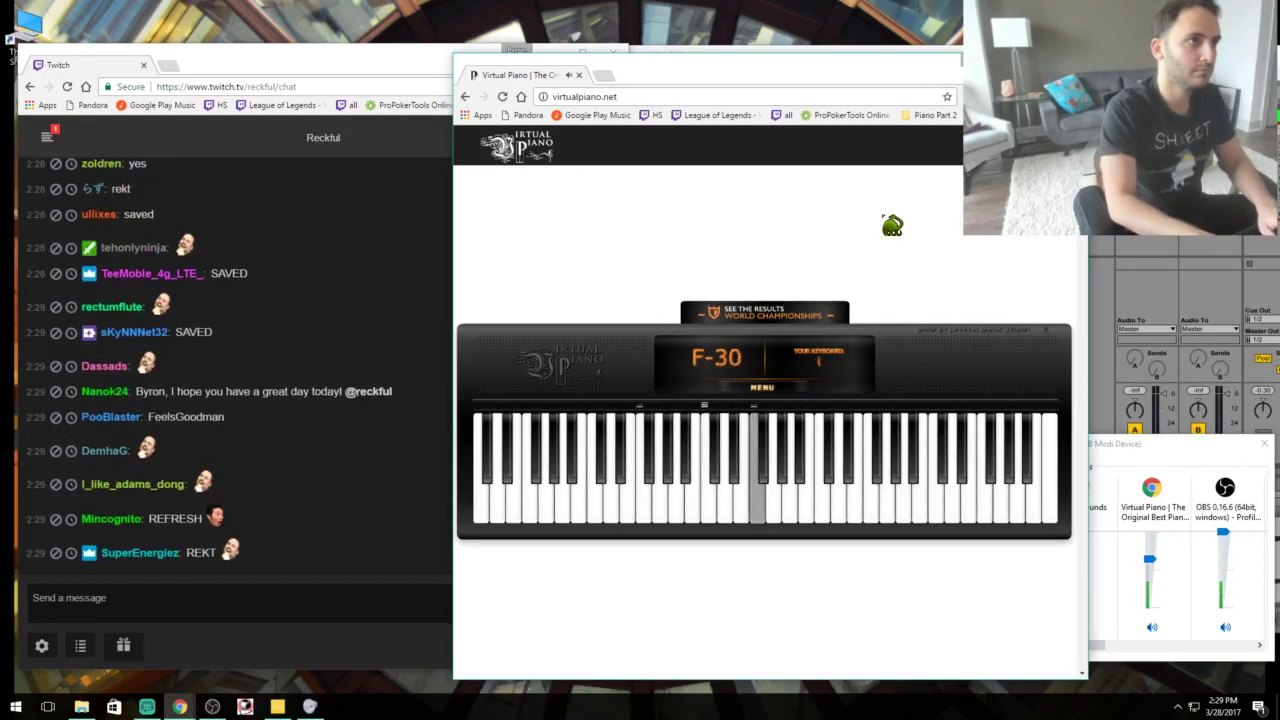
key(p)
key(a)
key(d)
key(h)
key(w)
key(y)
key(z)
key(v)
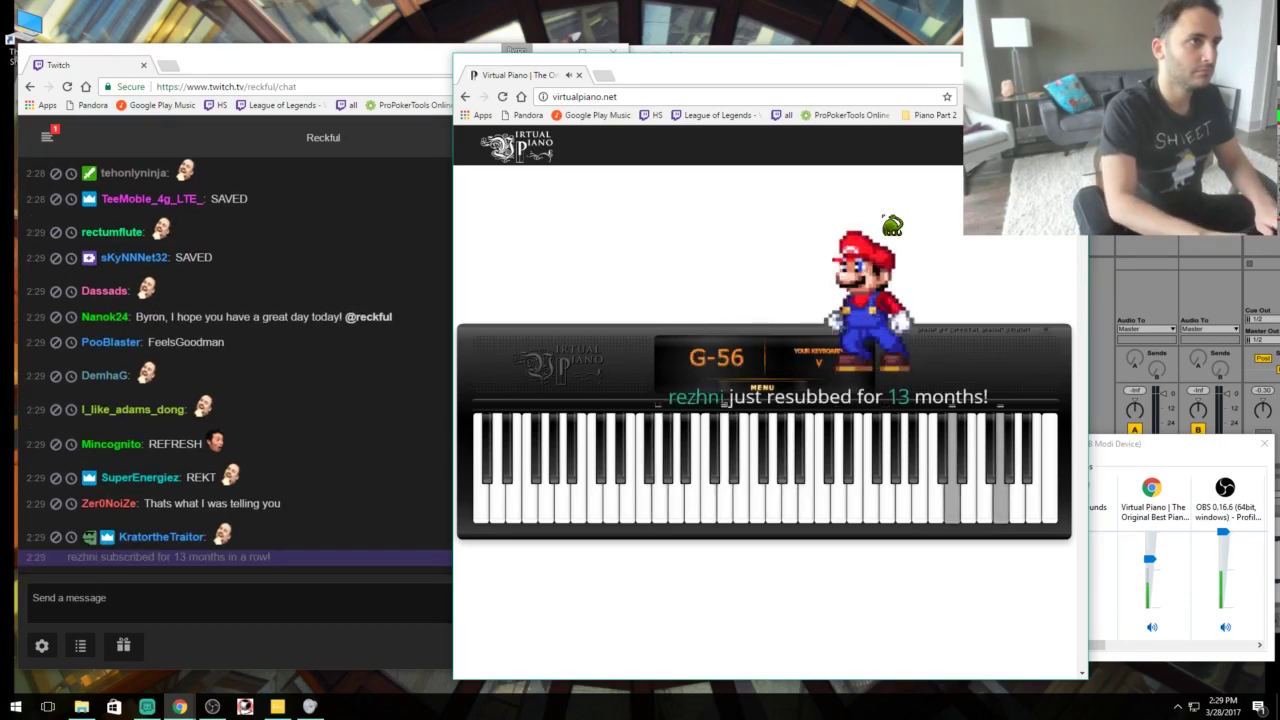
Continue with a broken-chord passage that brings in sharp notes and resolves back to natural notes, ending on G-56.
key(shift+e)
key(shift+y)
key(p)
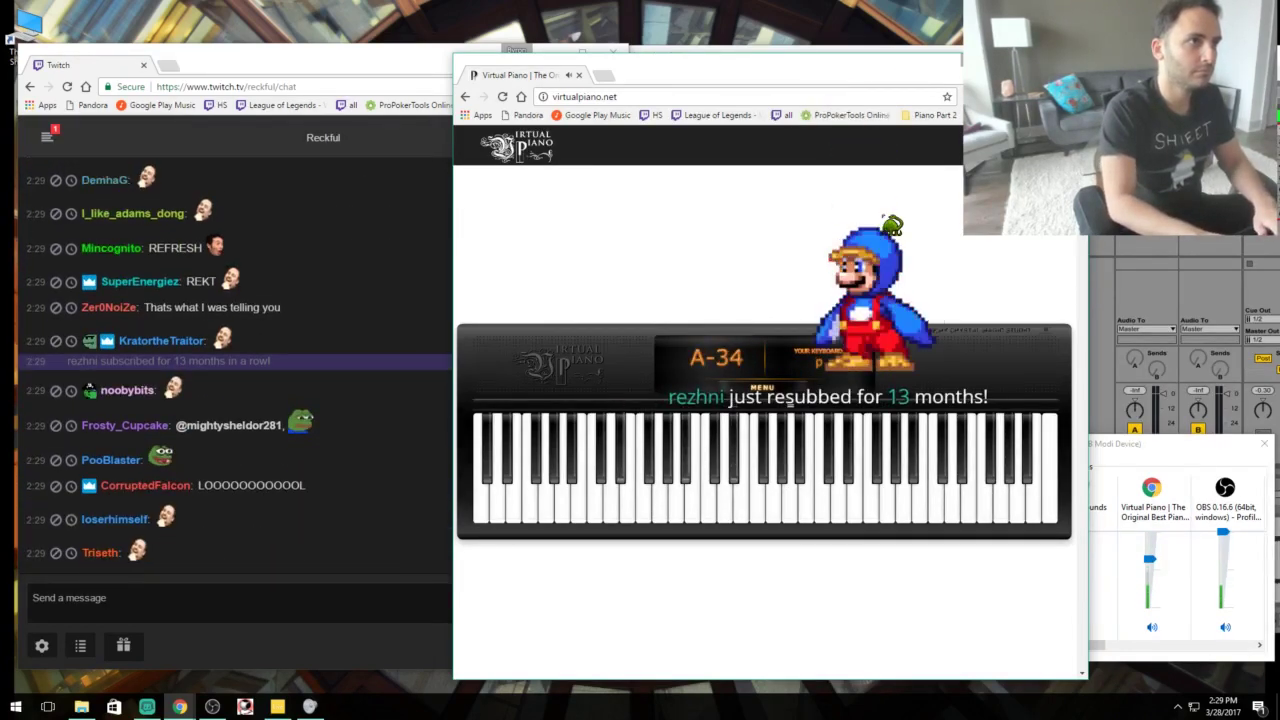
key(shift+p)
key(d)
key(h)
key(shift+e)
key(v)
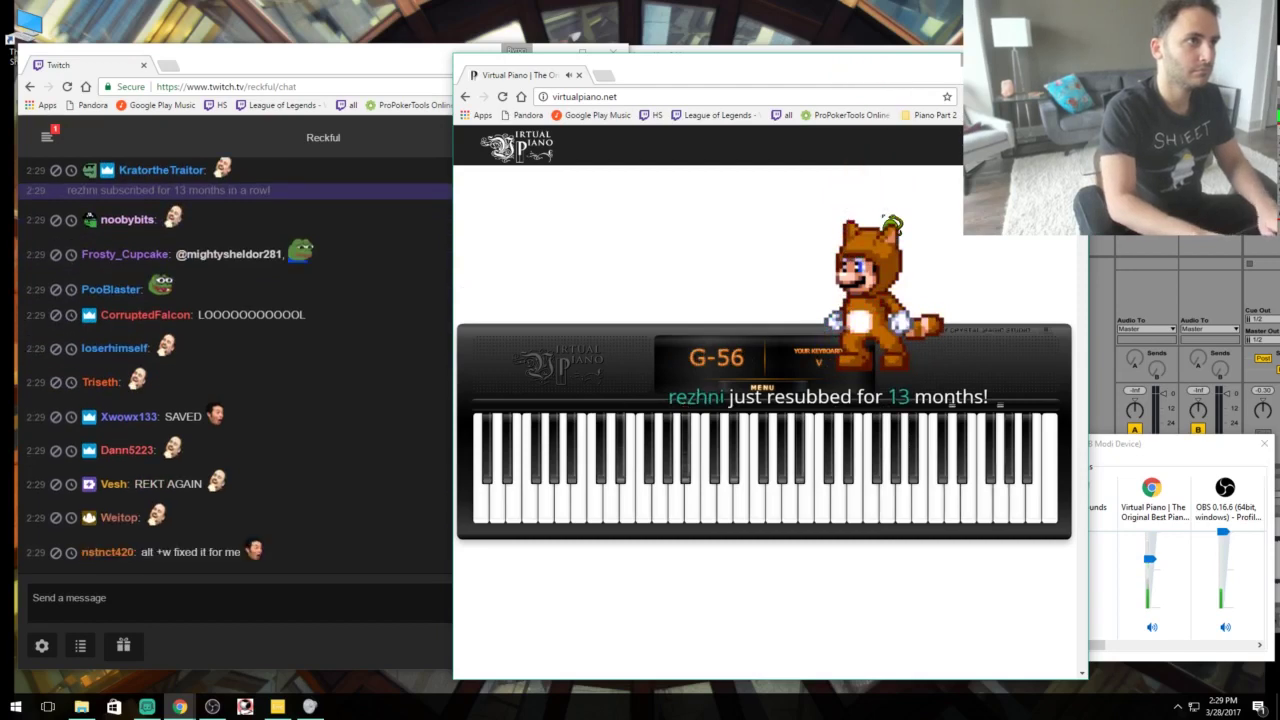
key(i)
key(p)
key(a)
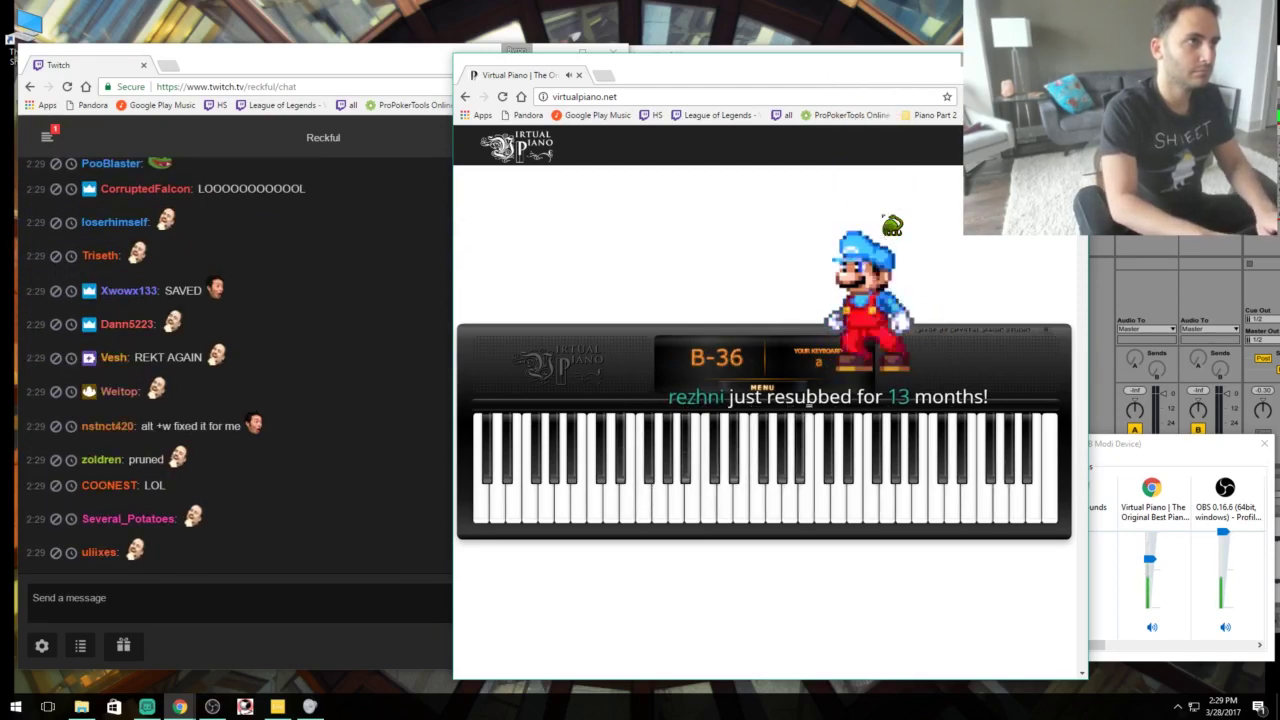
key(h)
key(y)
key(v)
Play the melody section from C-25 up to C-49 and down through C-37 and D#-28, finishing on G-32.
key(t)
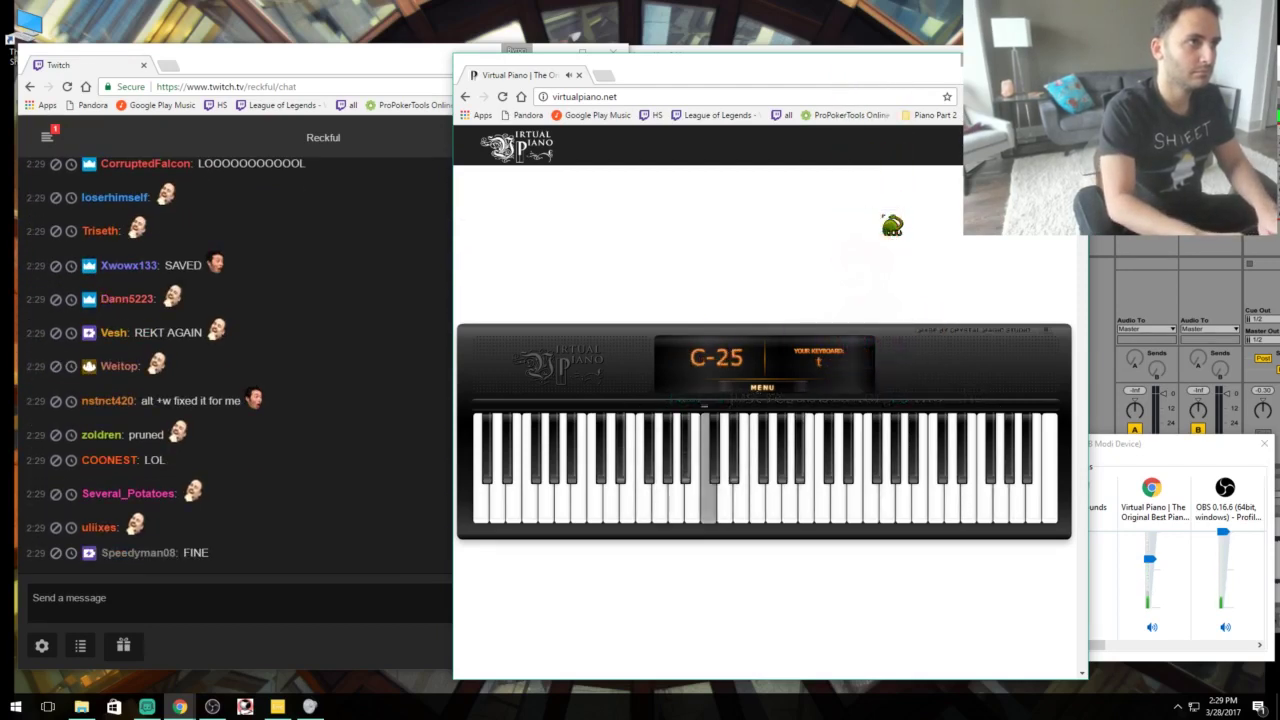
key(y)
key(j)
key(l)
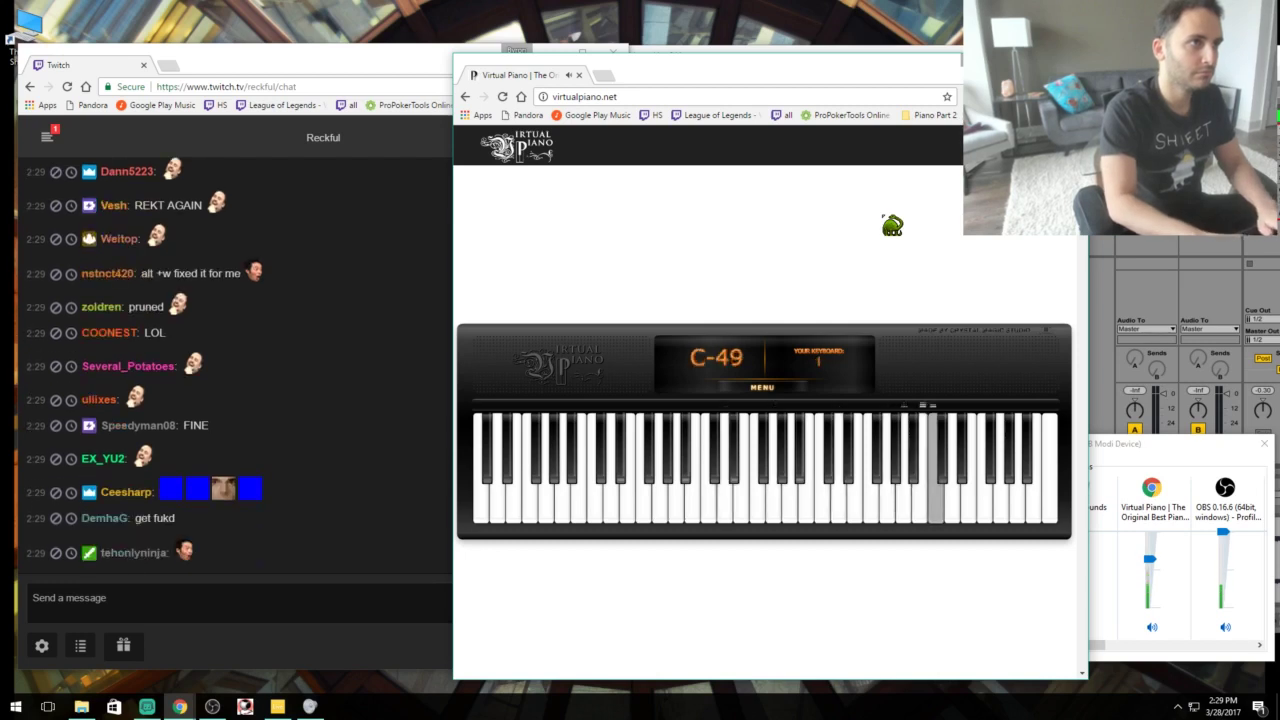
key(j)
key(h)
key(q)
key(s)
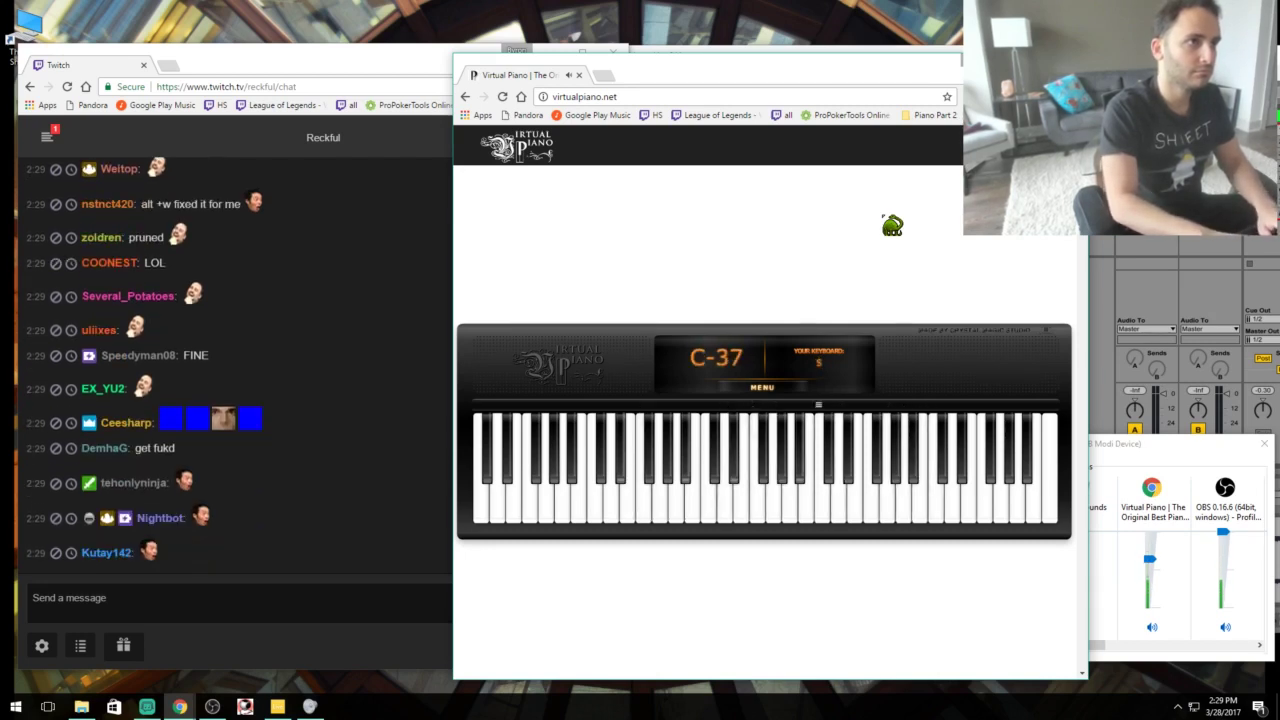
key(d)
key(shift+9)
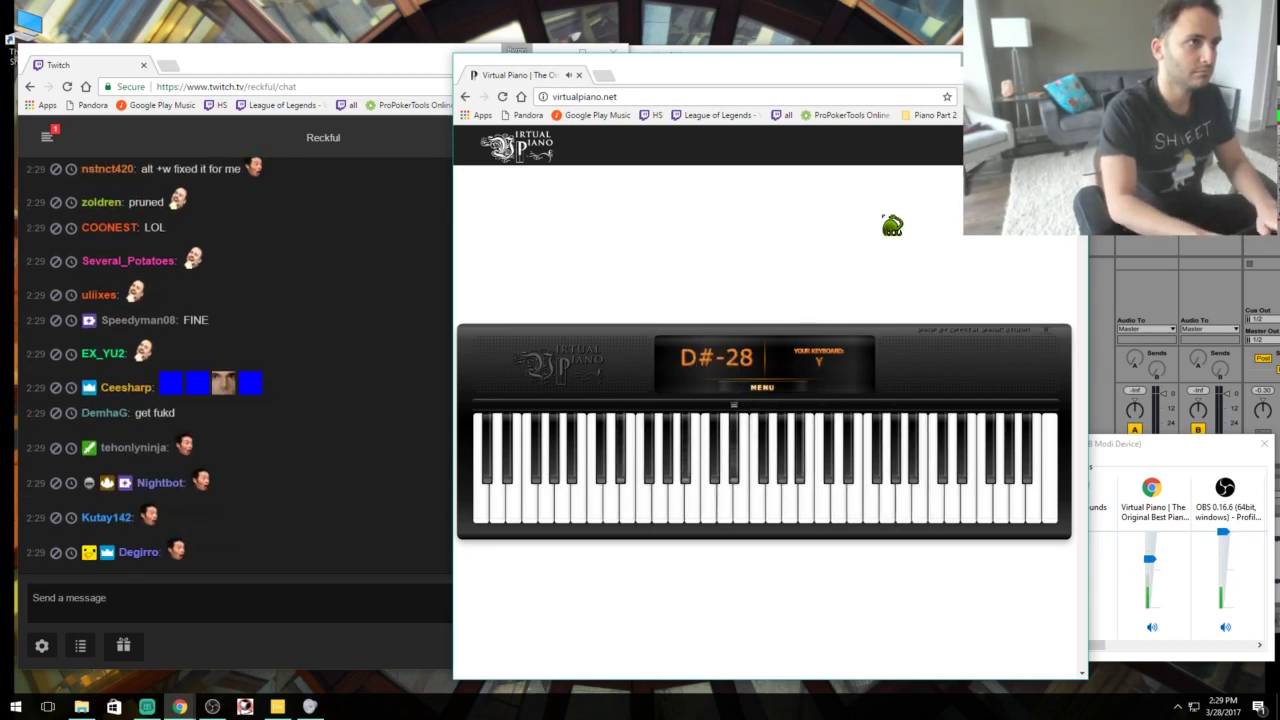
key(0)
key(q)
key(t)
key(i)
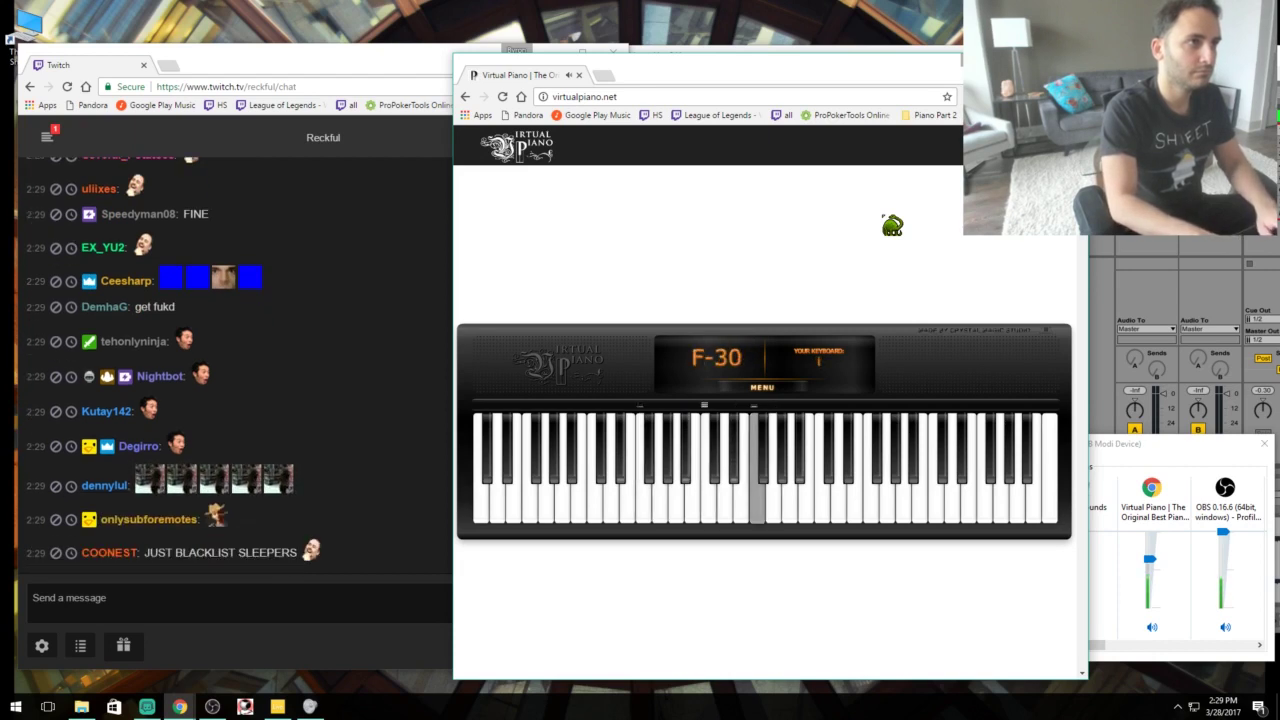
key(s)
key(w)
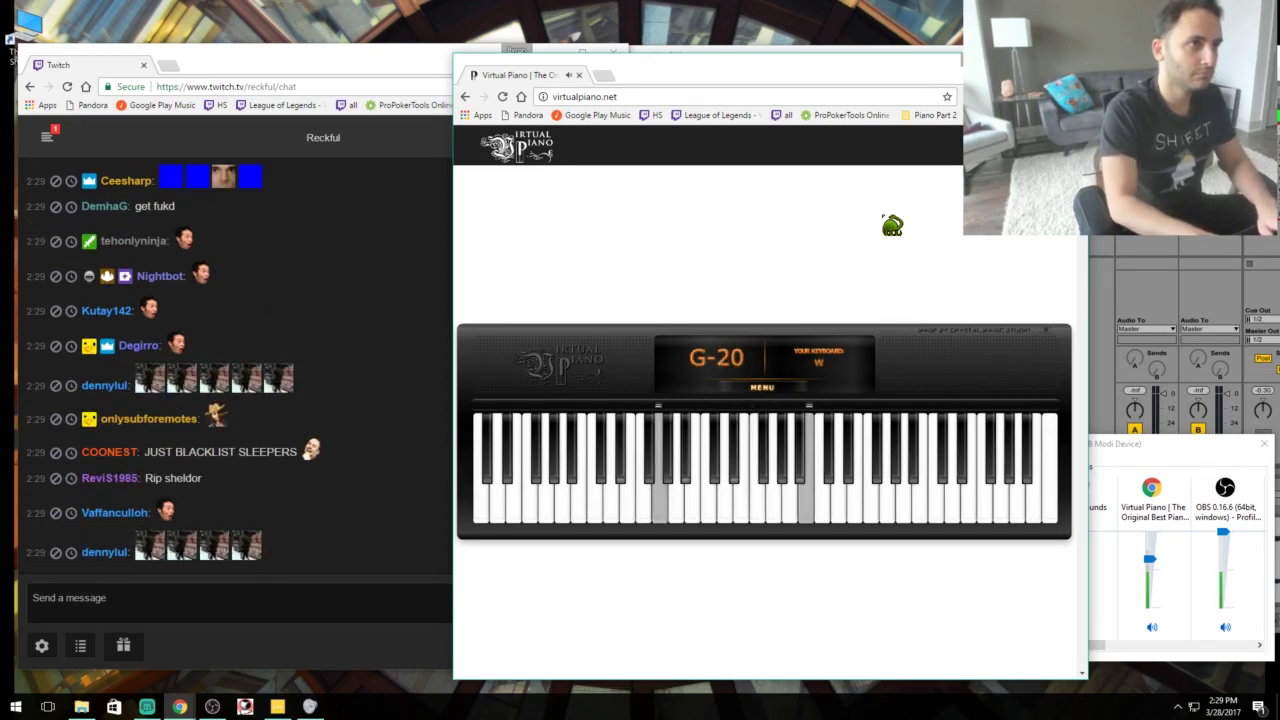
key(o)
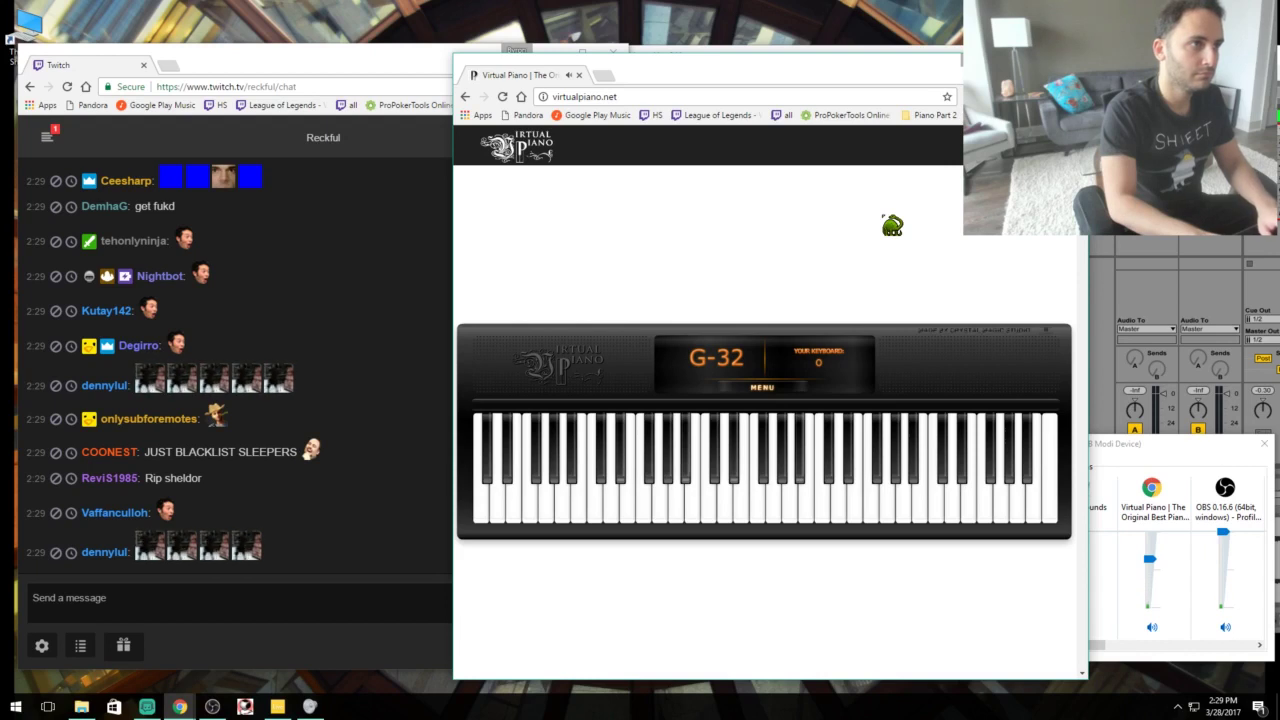
key(o)
Play the melody phrase on the Virtual Piano from a G-20 bass through D-39 up to C-49, finishing on G-32.
key(w)
key(y)
key(d)
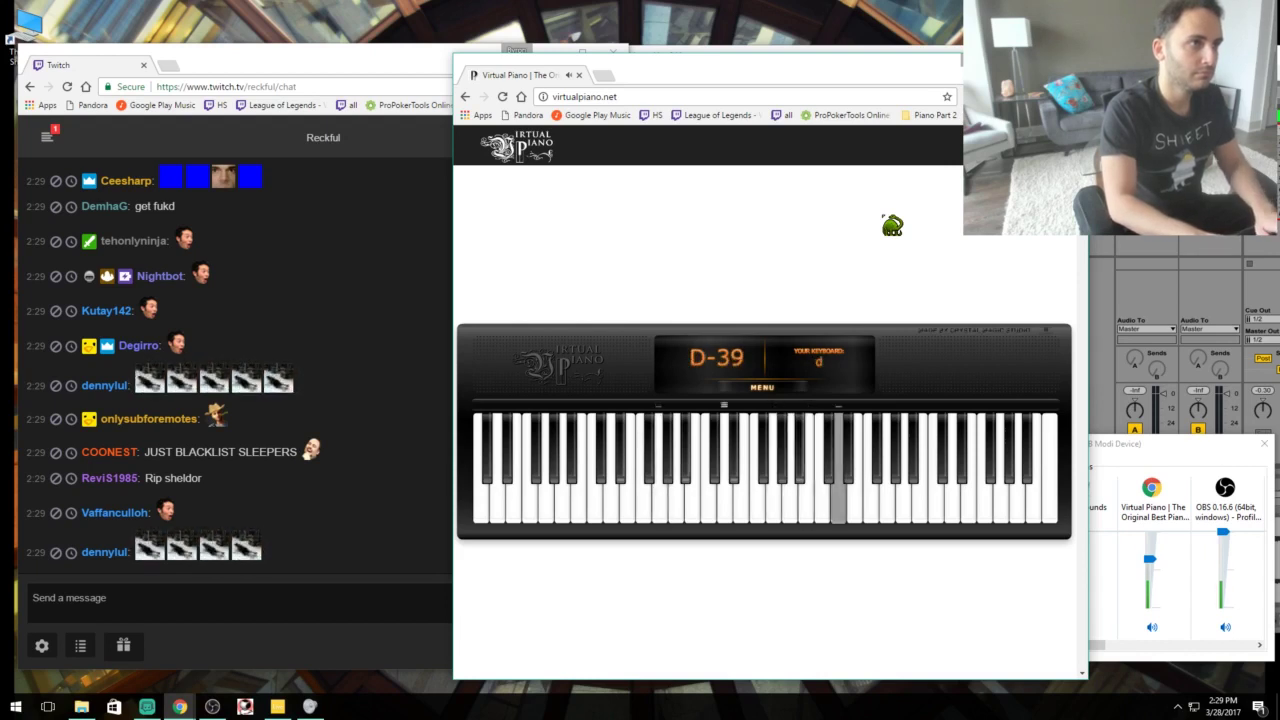
key(h)
key(a)
key(t)
key(d)
key(o)
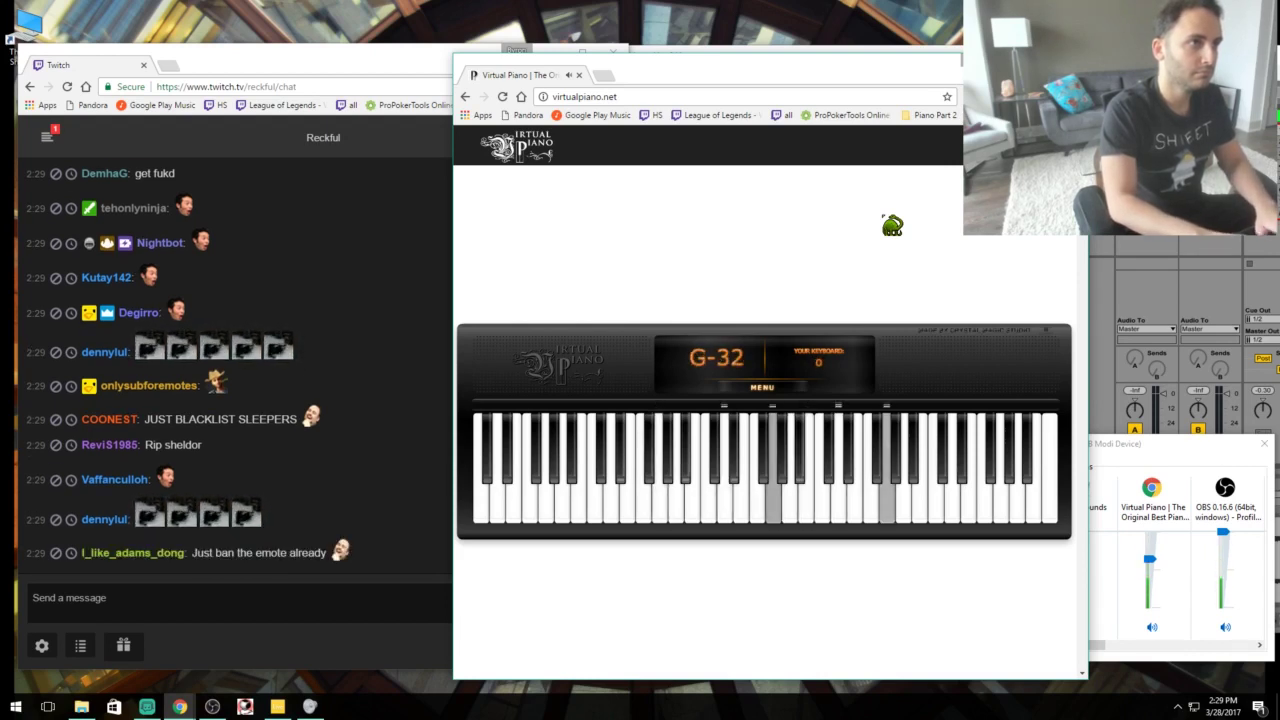
key(k)
key(l)
key(j)
key(l)
key(o)
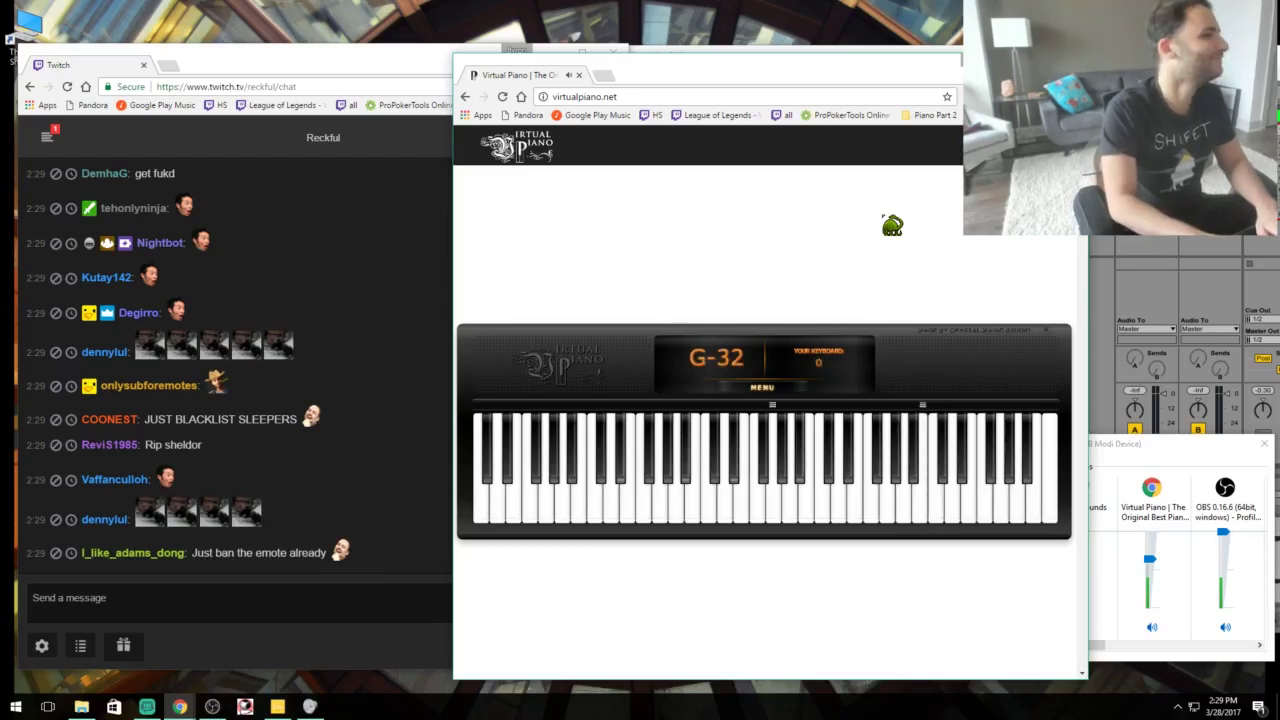
Repeat the phrase from G-20 up to B-48 and back down through D-39 to F-30.
key(w)
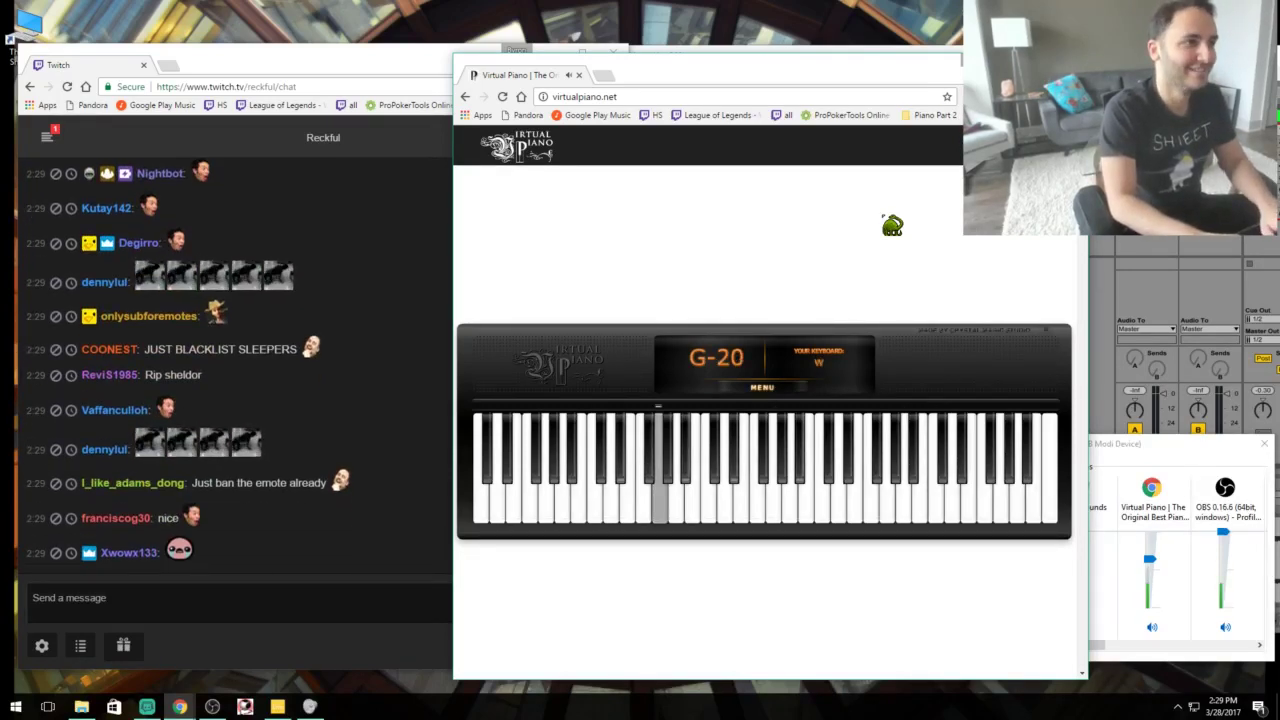
key(a)
key(y)
key(d)
key(o)
key(h)
key(k)
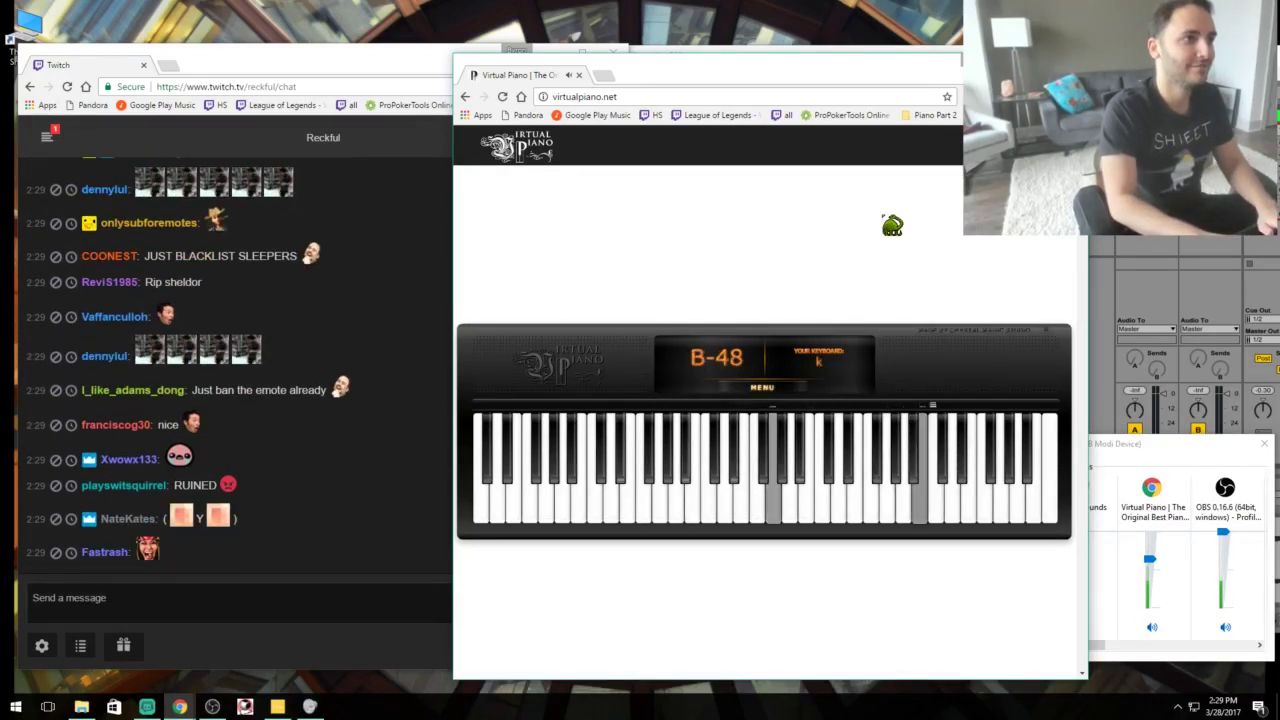
key(j)
key(q)
key(i)
key(d)
key(i)
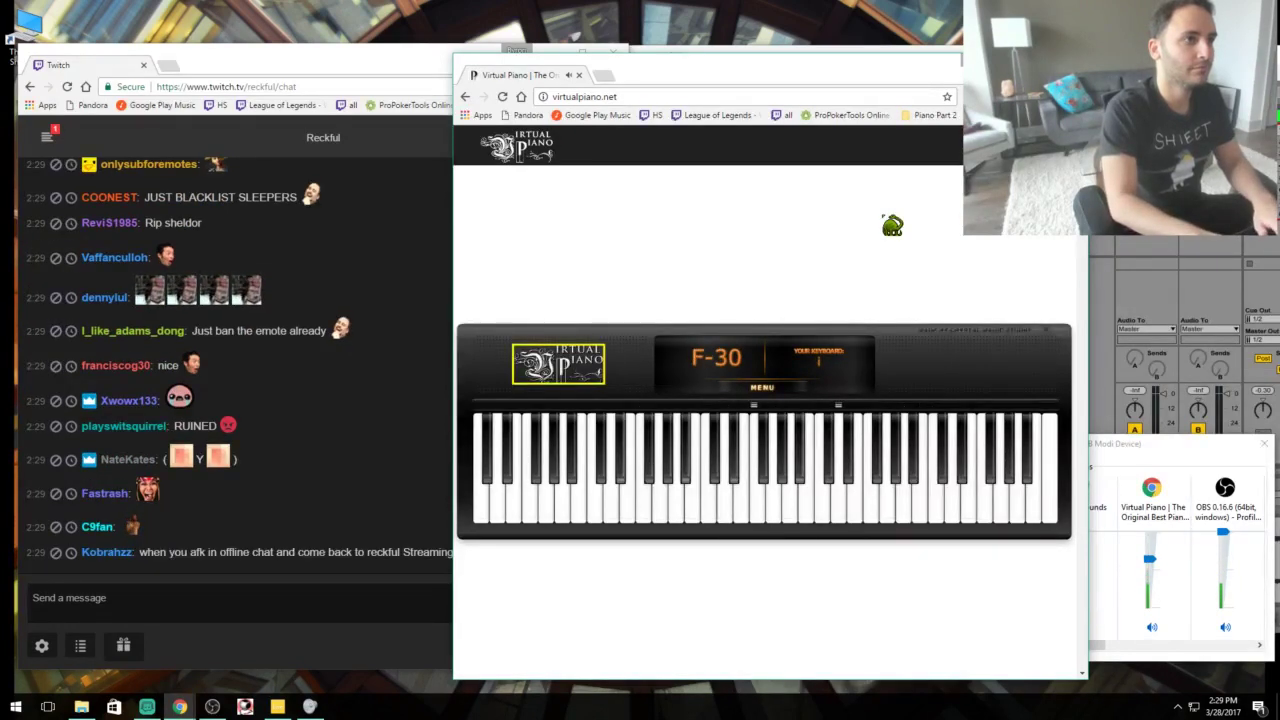
Play the closing phrase from C-37 and G-44 down through D-39 and F-30, ending on G-32.
key(s)
key(h)
key(d)
key(o)
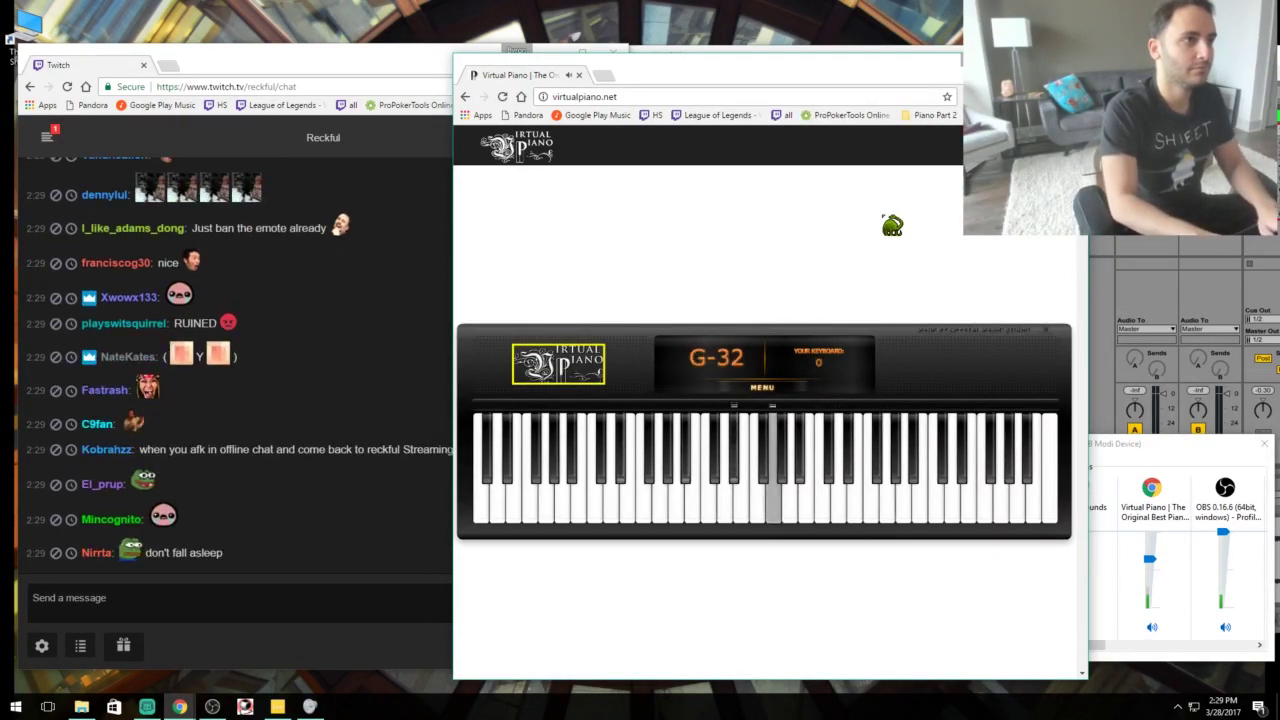
key(t)
key(i)
key(i)
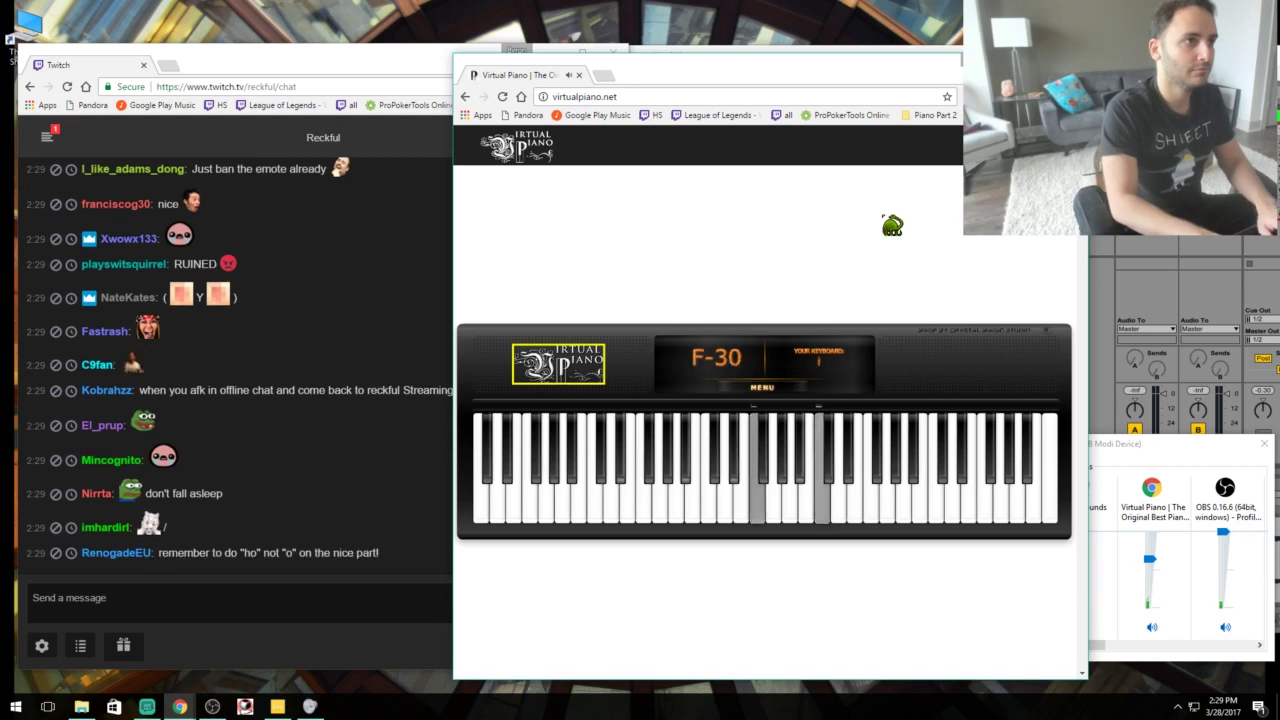
key(w)
key(o)
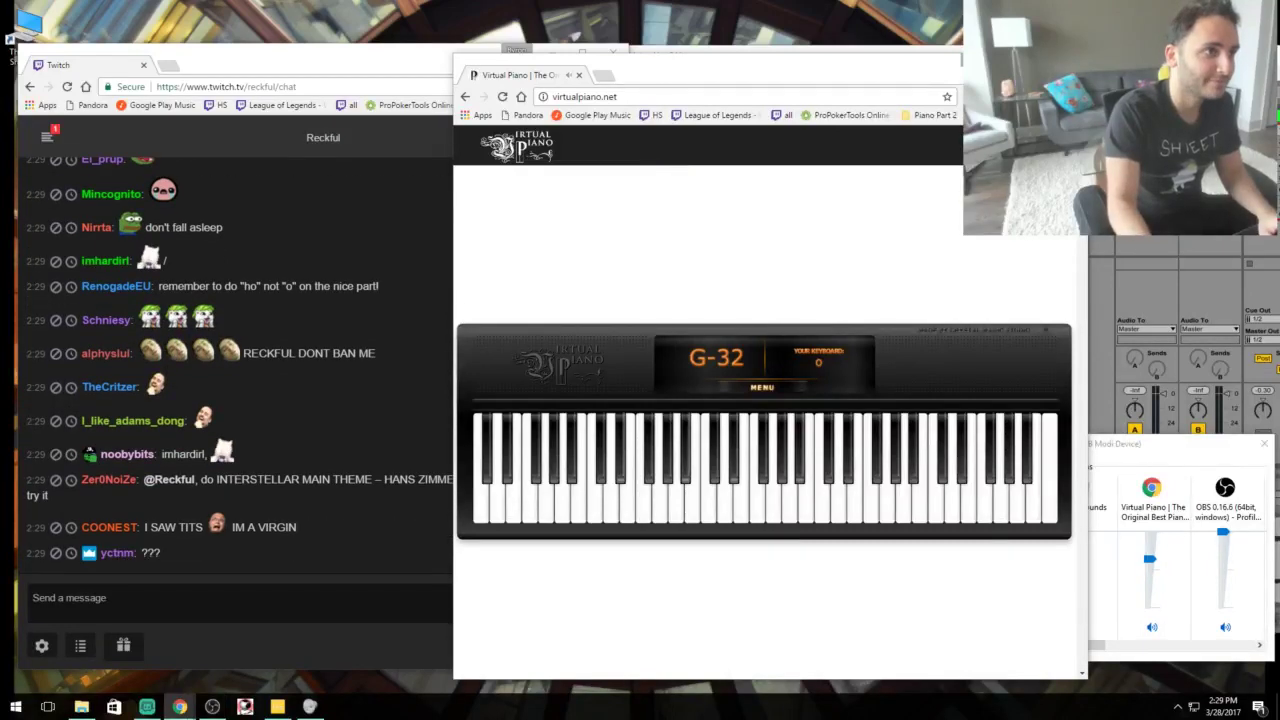
Place the GameFAQs page with the DIRE DIRE DOCKS key notation beside the Virtual Piano window, and return to the piano.
key(alt+Tab)
drag(587, 66, 520, 70)
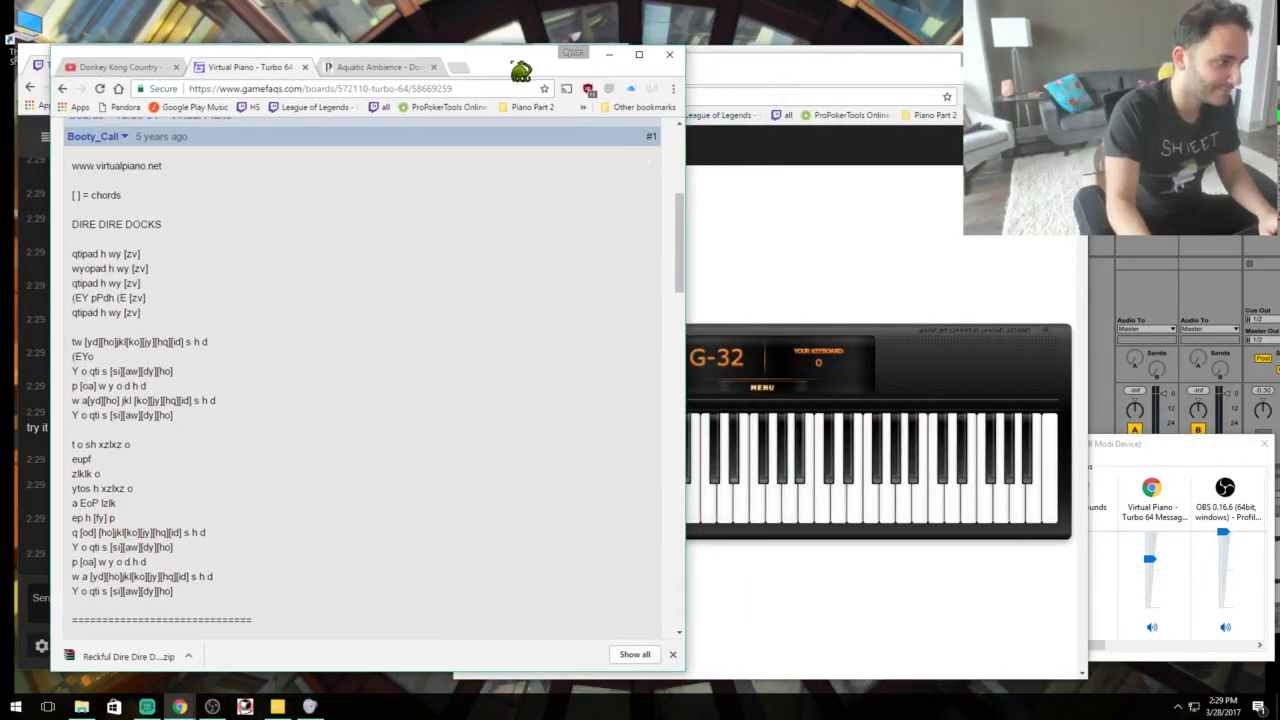
key(alt+Tab)
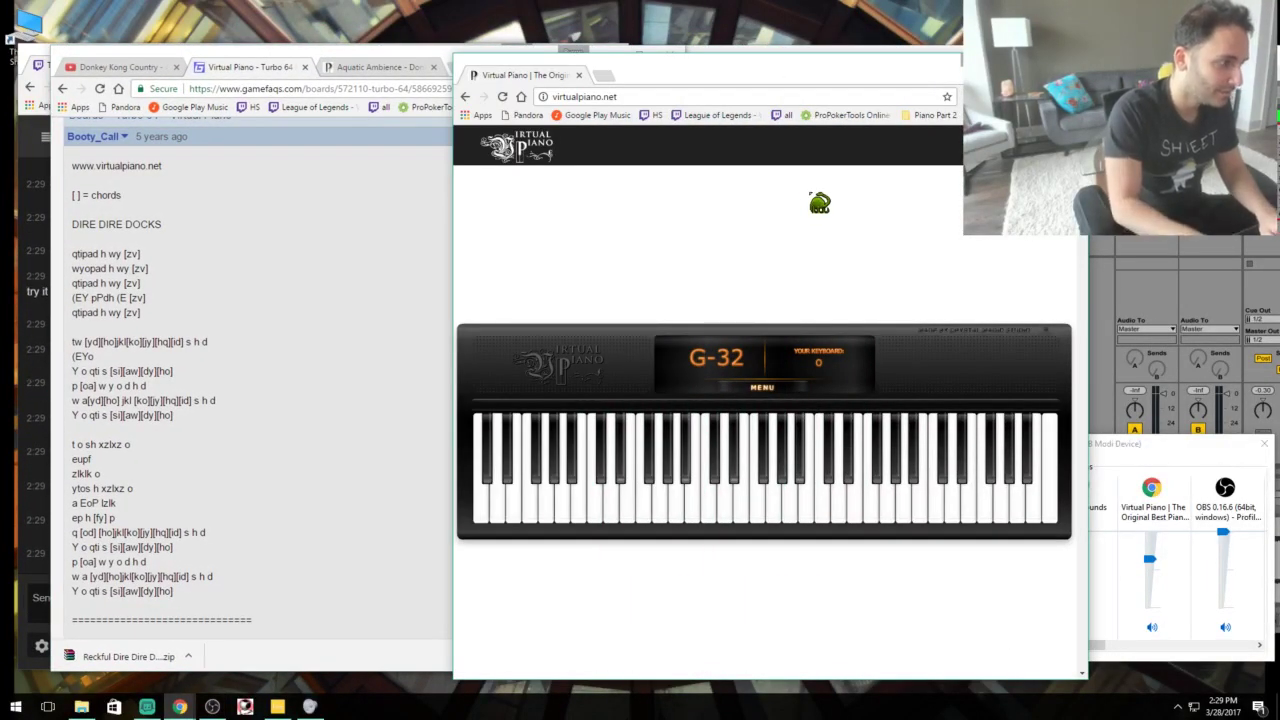
Play the notation lines "t o sh xzlxz o", "eupf" and "zlklk o" on the Virtual Piano.
key(t)
key(o)
key(s)
key(h)
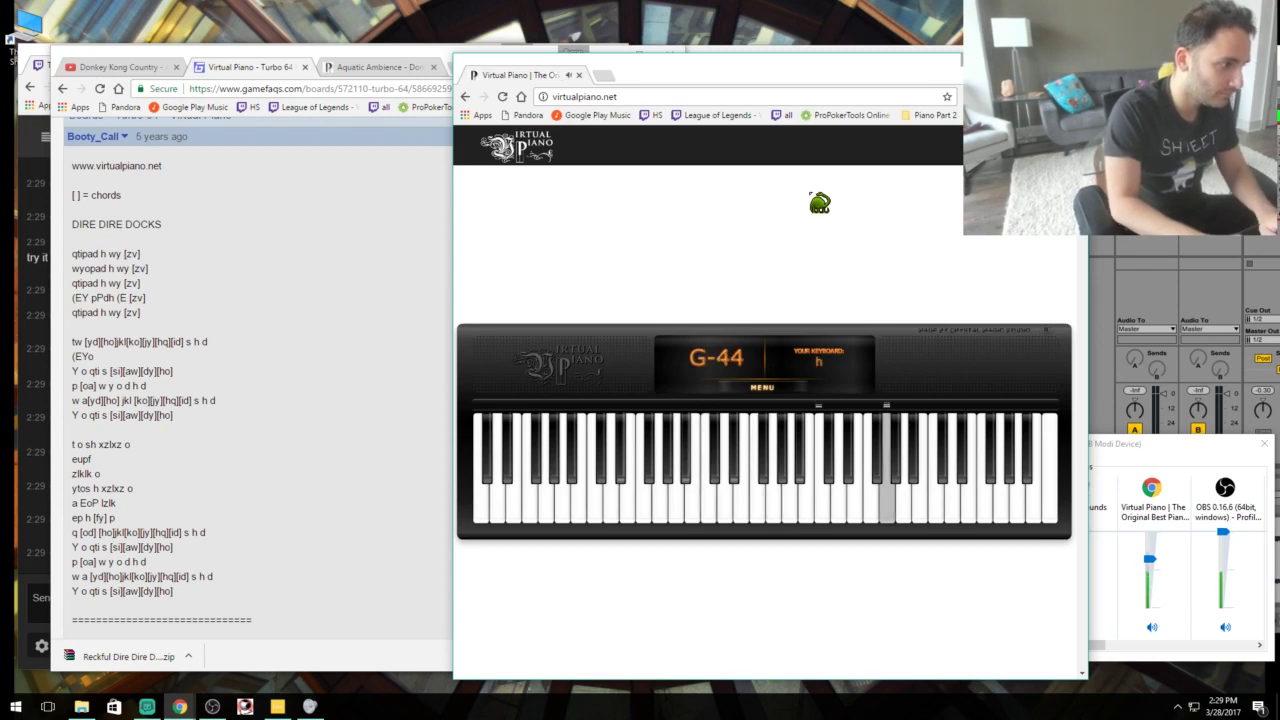
key(l)
key(x)
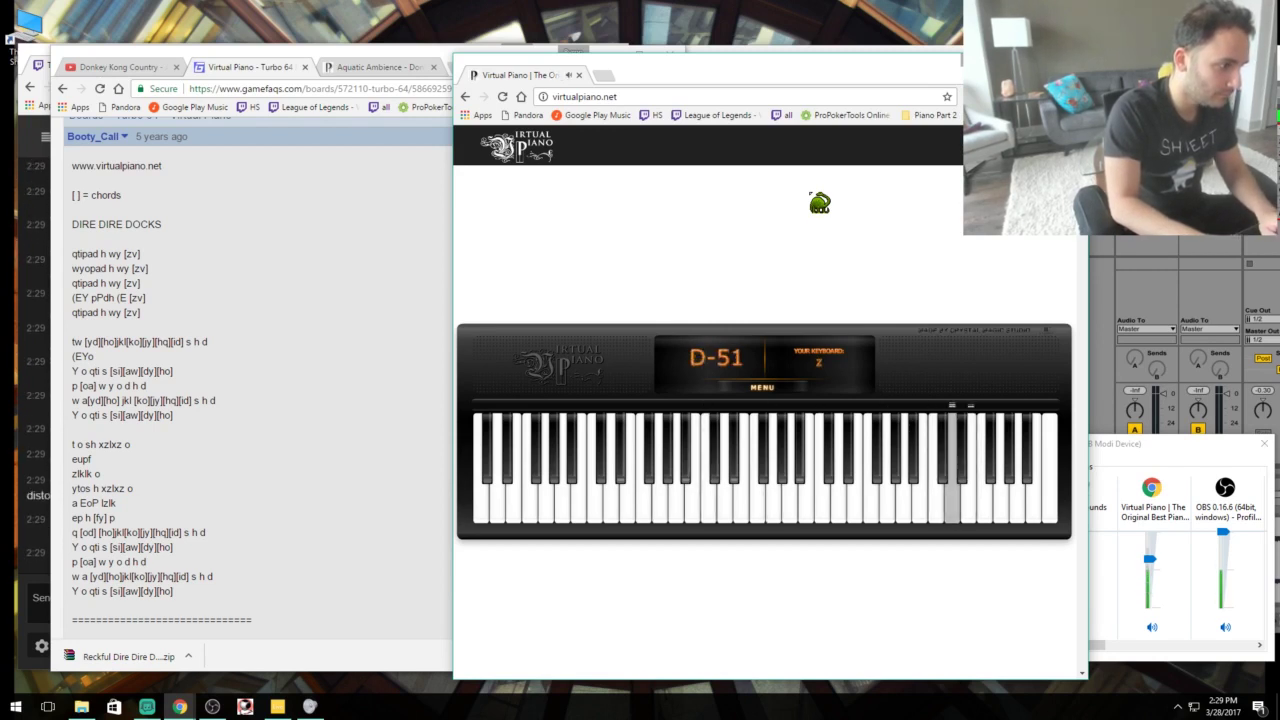
key(e)
key(f)
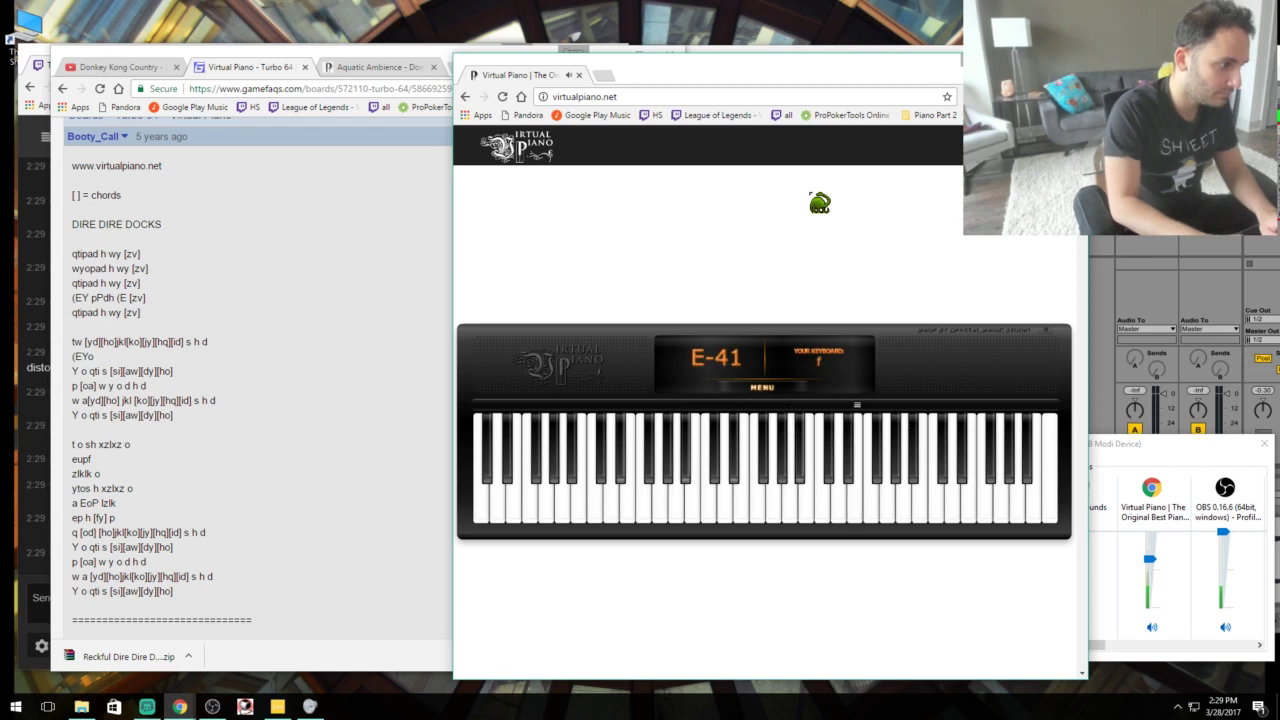
key(z)
key(l)
key(k)
key(l)
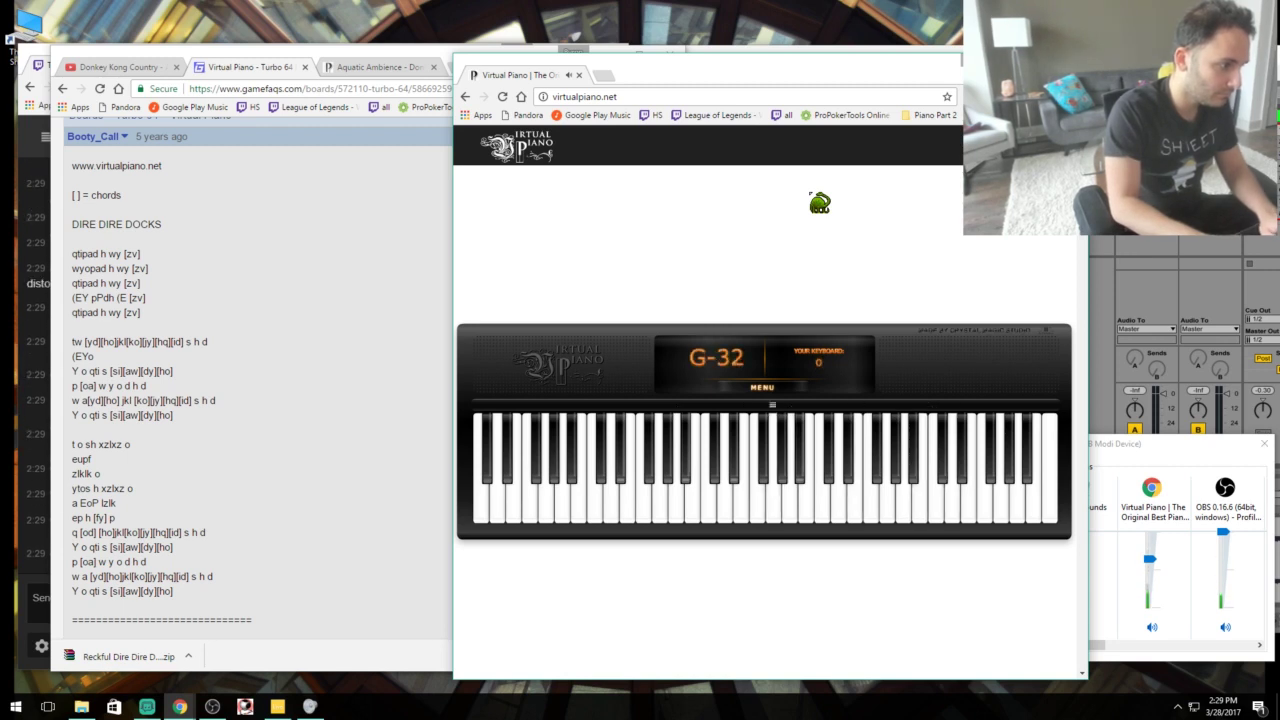
Highlight the line "tw [yd][ho]jkl[ko][jy][hq][id] s h d" in the notation and play it on the piano, ending on D-39.
drag(208, 342, 70, 342)
click(800, 251)
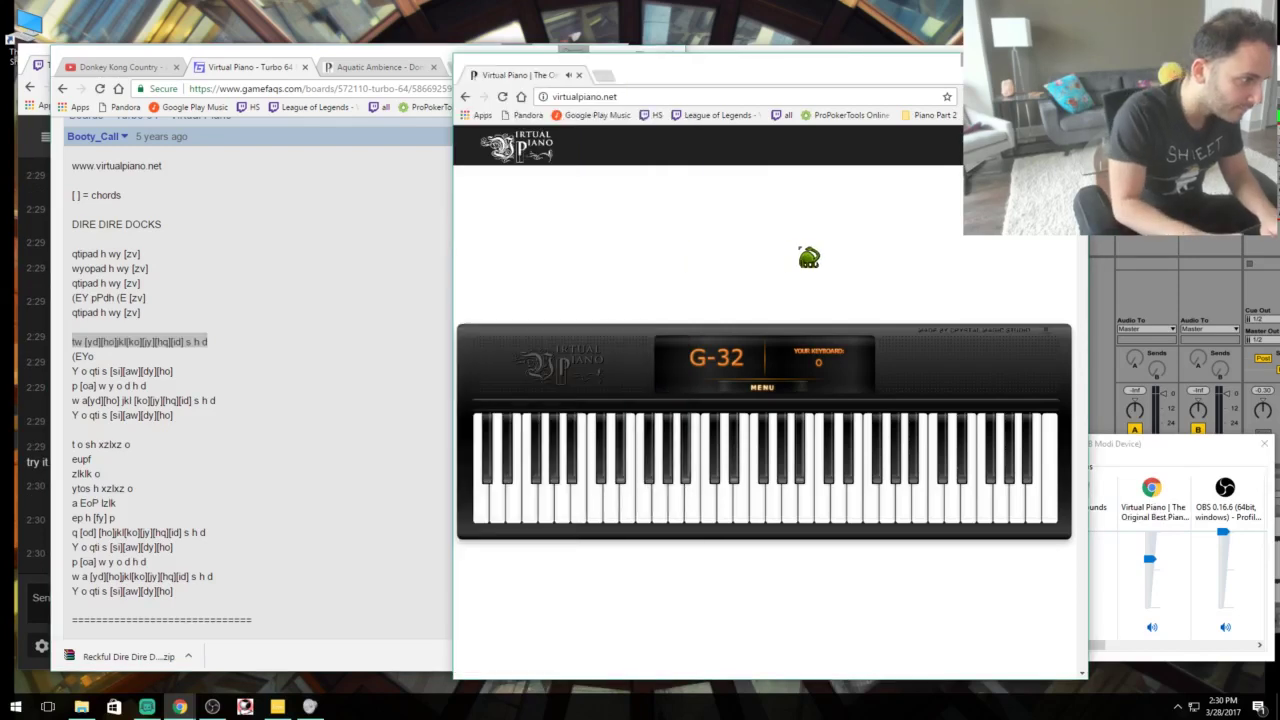
key(y)
key(d)
key(h)
key(o)
key(j)
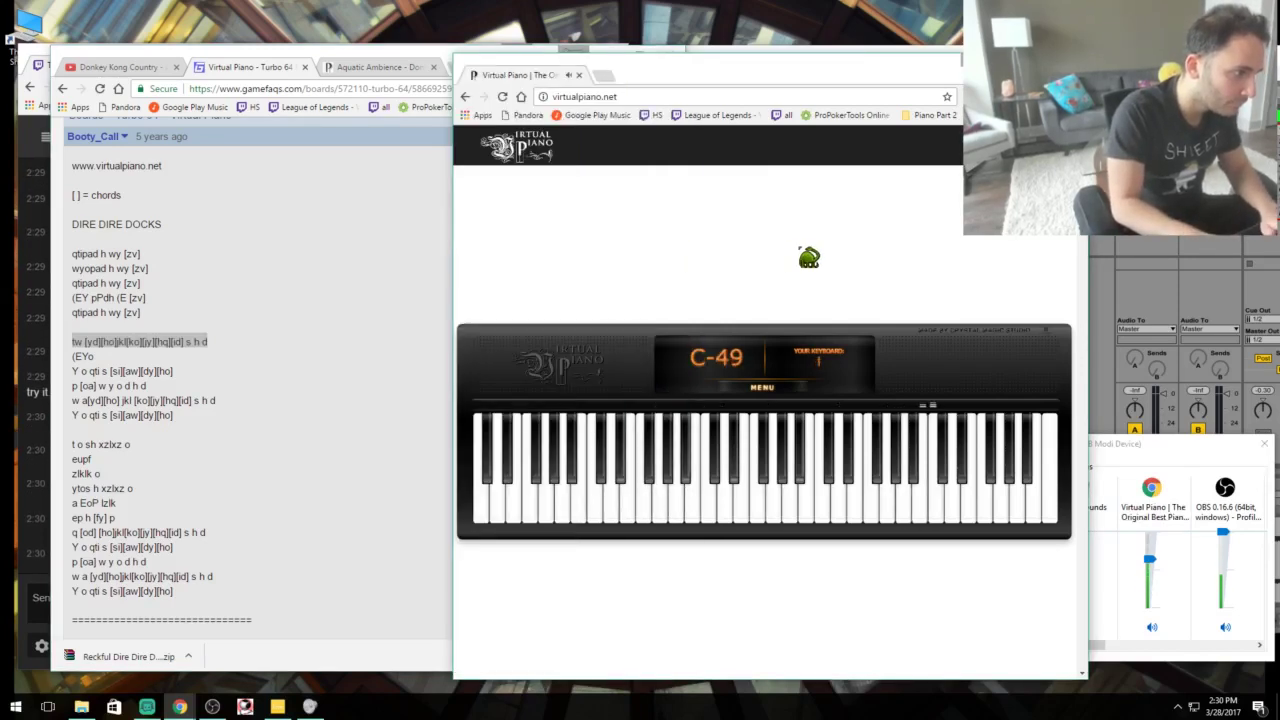
key(k)
key(o)
key(j)
key(y)
key(h)
key(q)
key(i)
key(d)
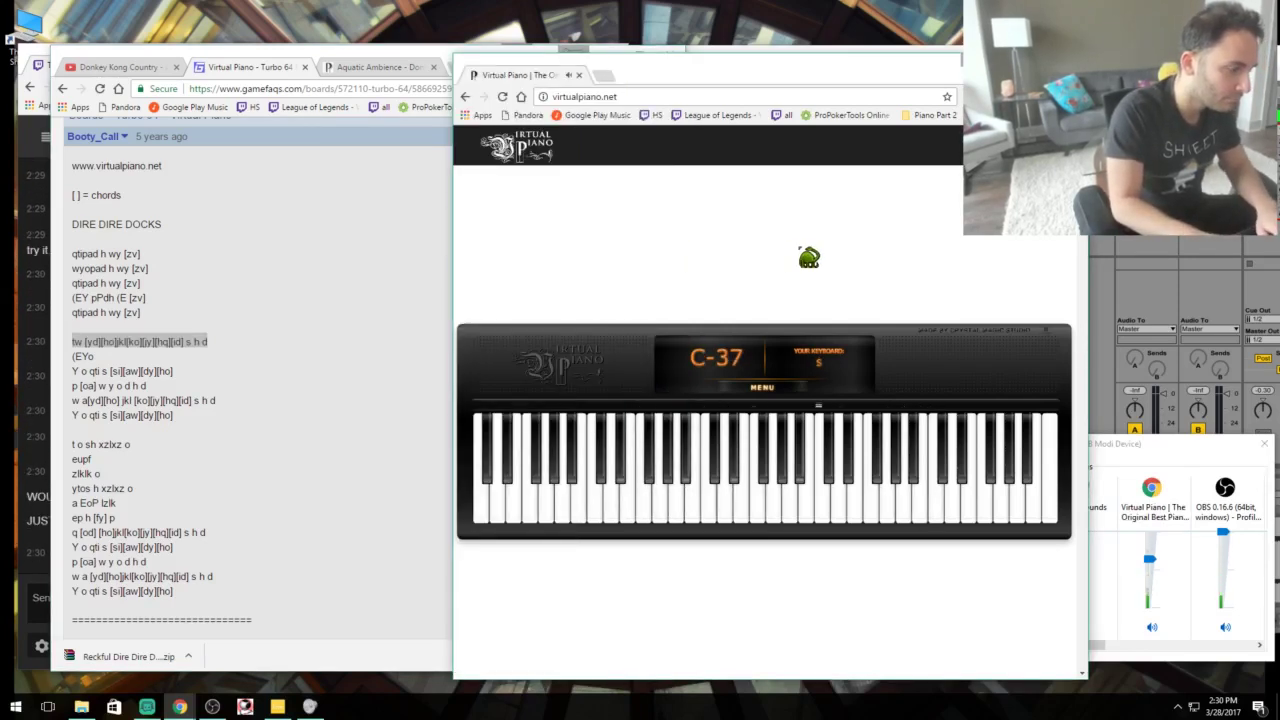
key(h)
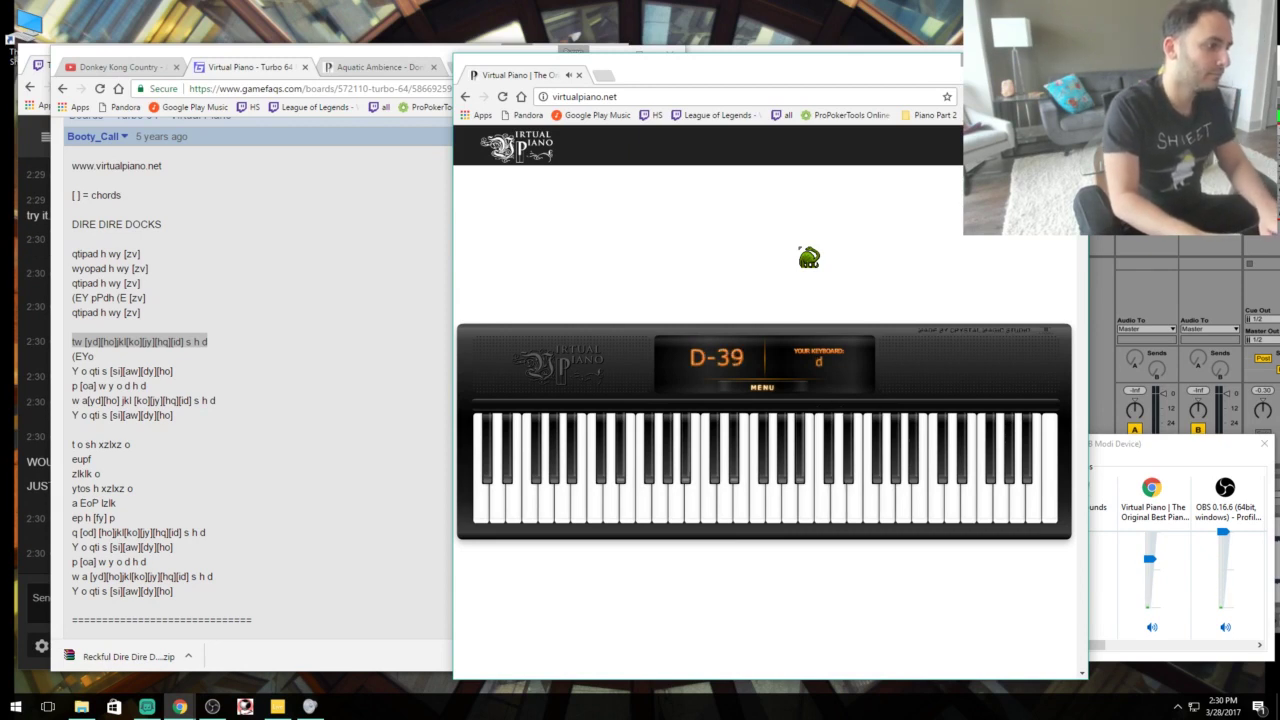
Play the highlighted line again from its opening C-25 and G-20 notes, rising to C-49 and descending to C-37.
key(t)
key(w)
key(y)
key(d)
key(h)
key(o)
key(j)
key(k)
key(l)
key(k)
key(o)
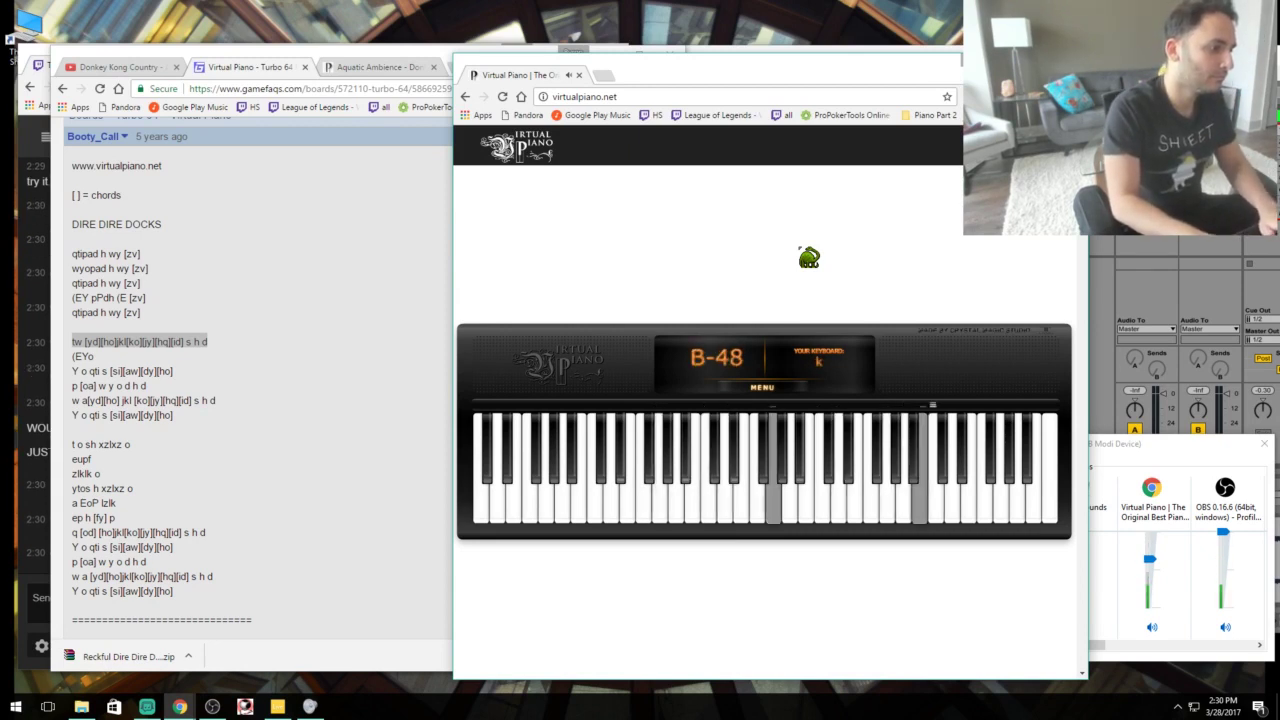
key(j)
key(y)
key(i)
key(d)
key(s)
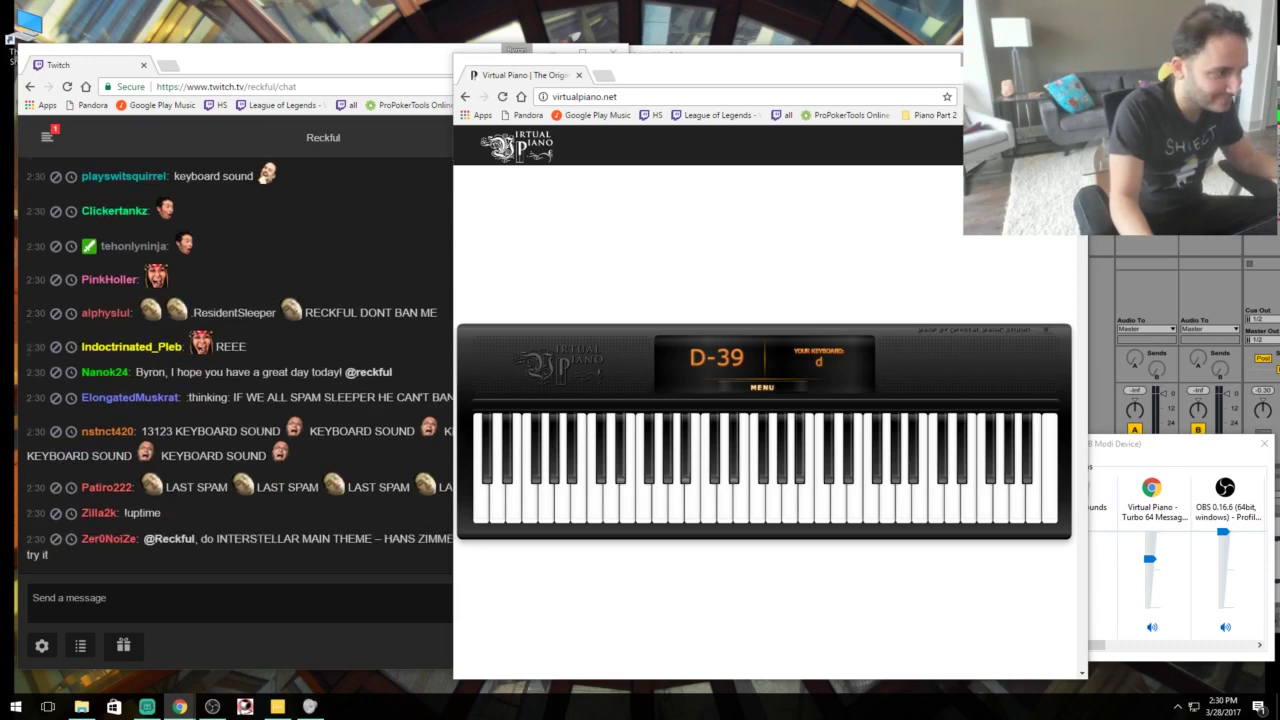
Close the Virtual Piano page and ban the Twitch chatter who posted potato emotes with "RECKFUL DONT BAN ME".
key(ctrl+w)
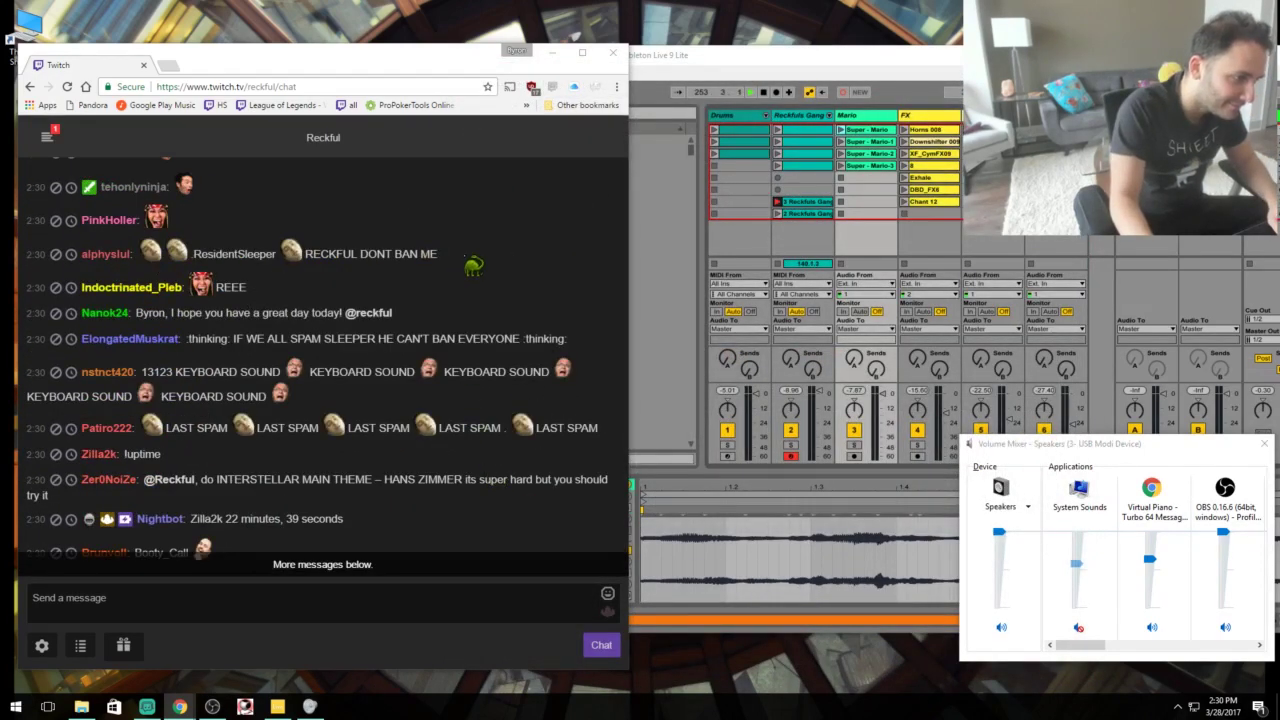
click(55, 255)
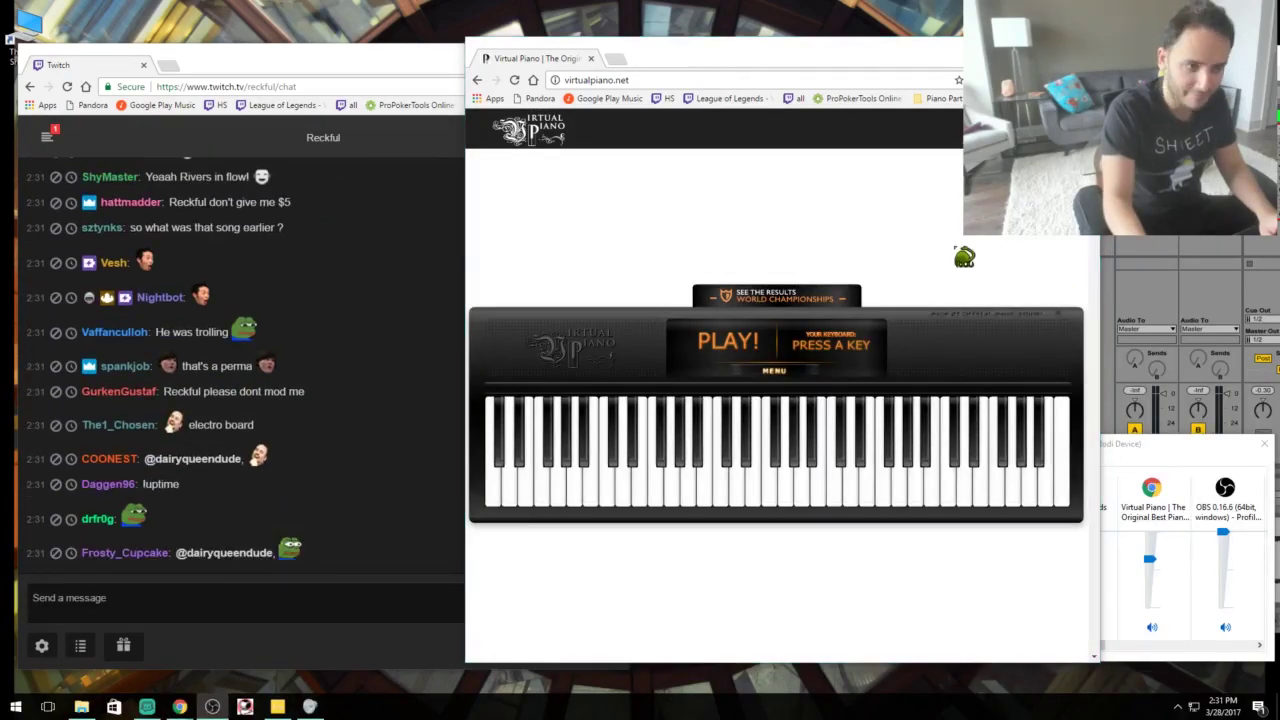
Start a new piece on the reopened Virtual Piano with an opening motif alternating C-49 and B-48 over lower notes.
key(1)
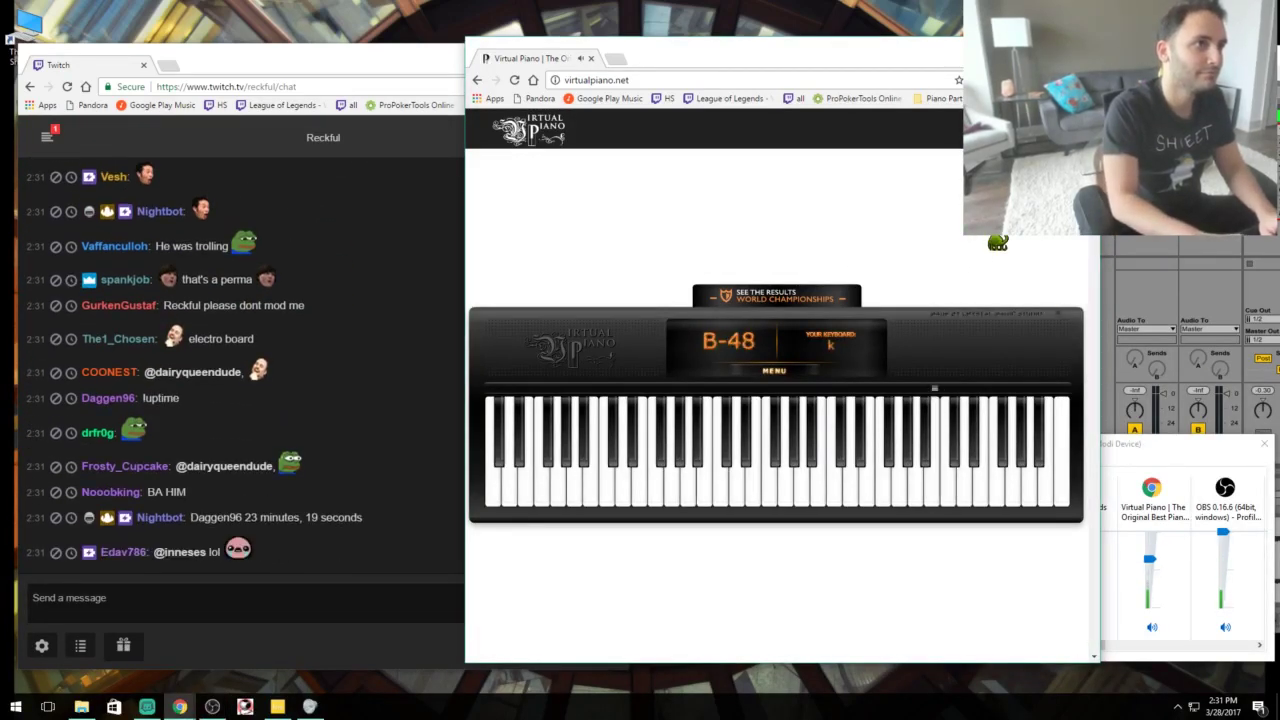
key(l)
key(k)
key(i)
key(l)
key(h)
key(l)
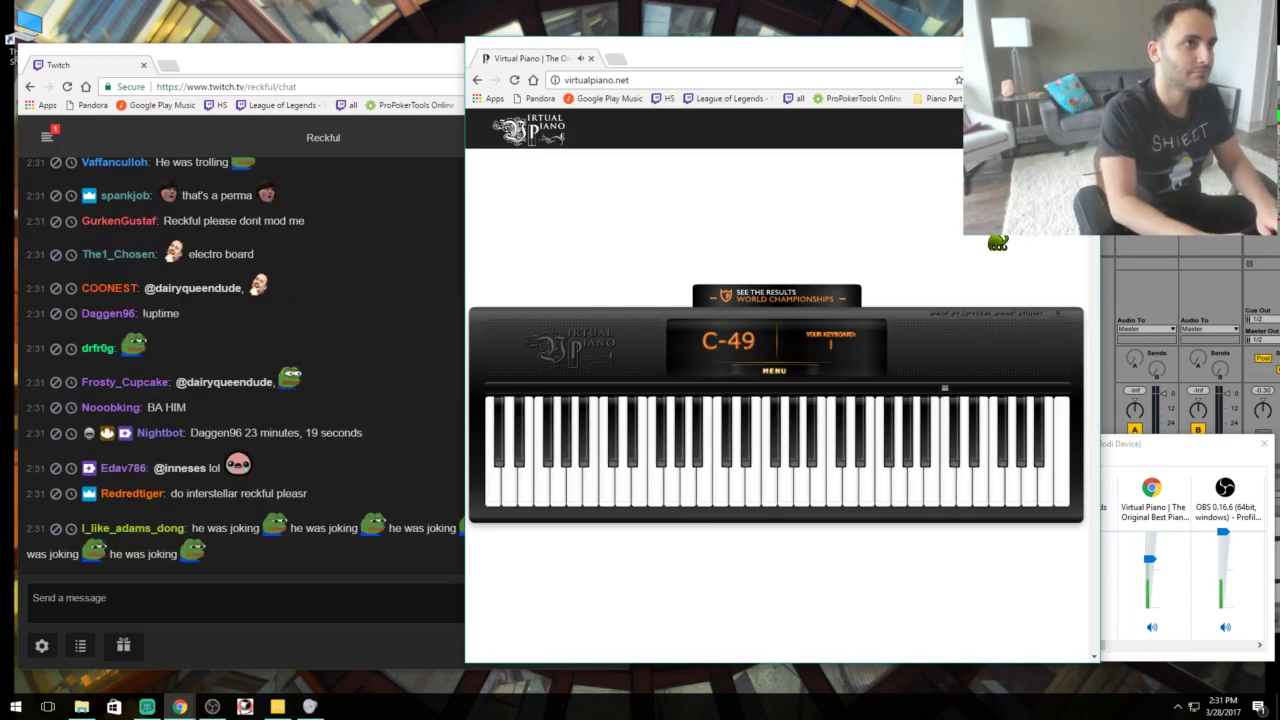
key(g)
key(f)
key(k)
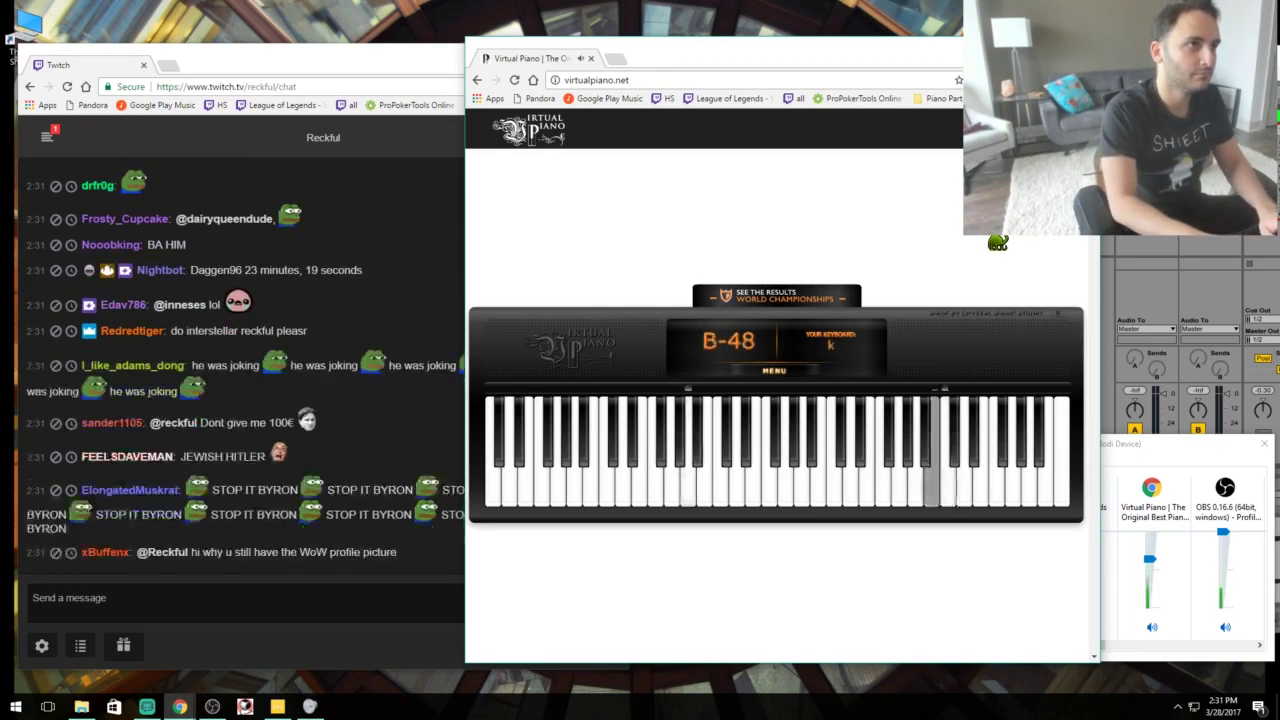
Repeat the opening motif from C-49 and B-48 through G-44 and E-41, ending on G-32.
key(l)
key(k)
key(i)
key(h)
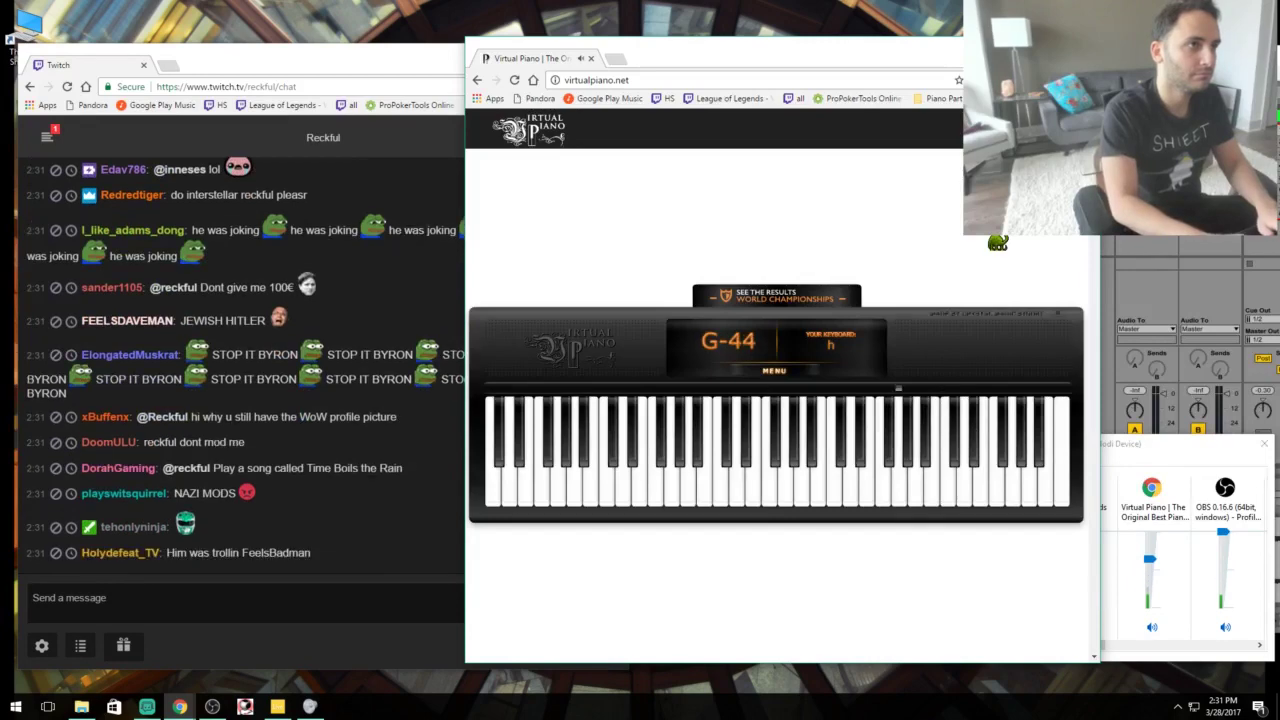
key(l)
key(f)
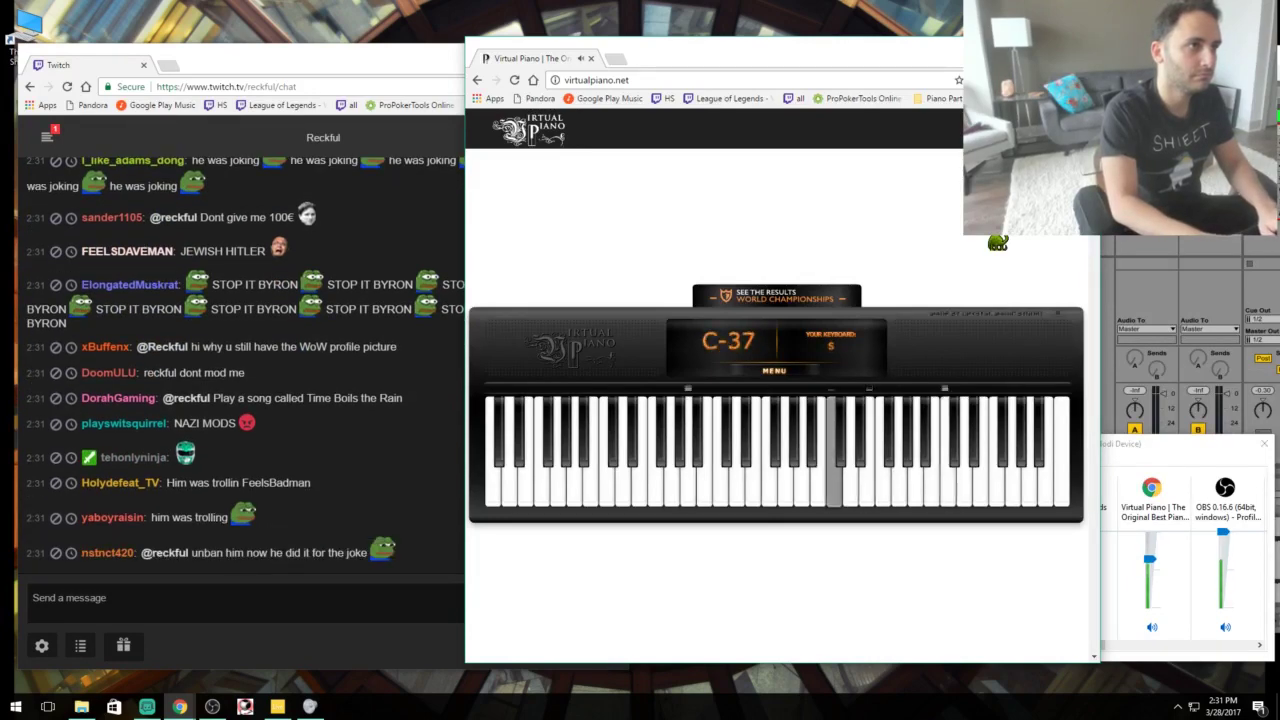
key(l)
key(f)
key(l)
key(o)
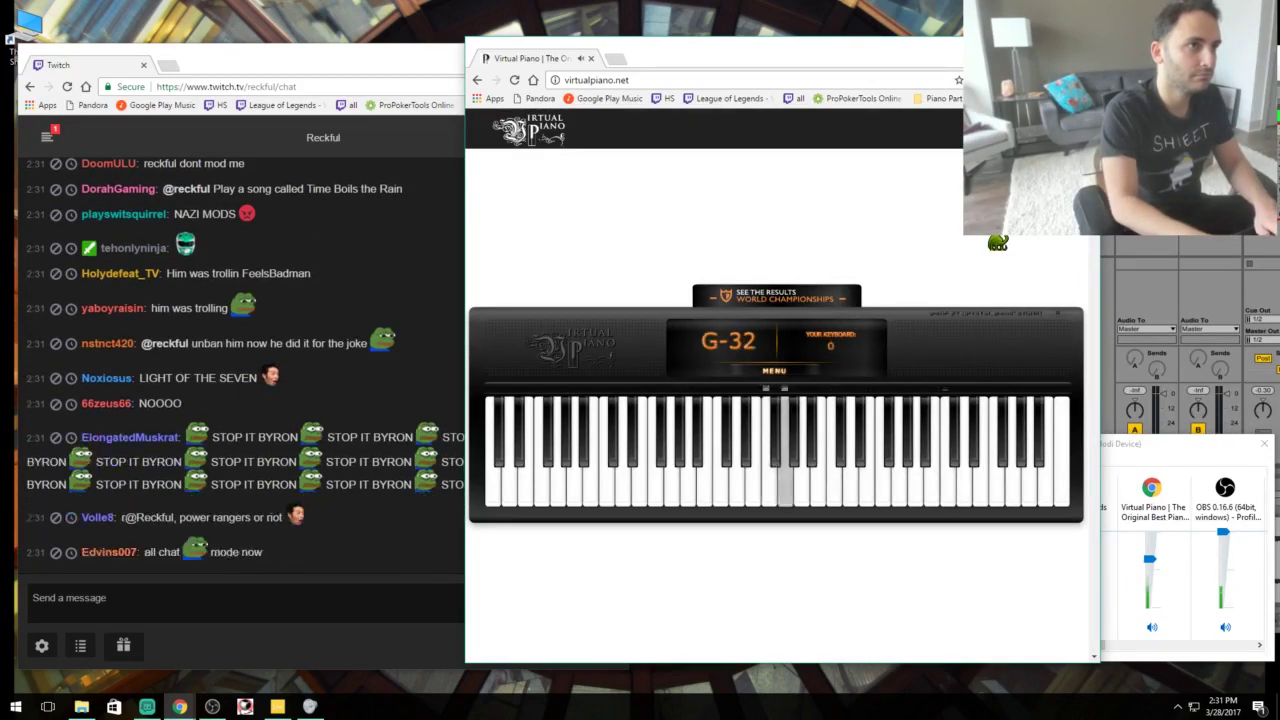
Play the descending melody from G-44 over a C-25 bass down through E-41 and D-39 to C-37.
key(h)
key(l)
key(t)
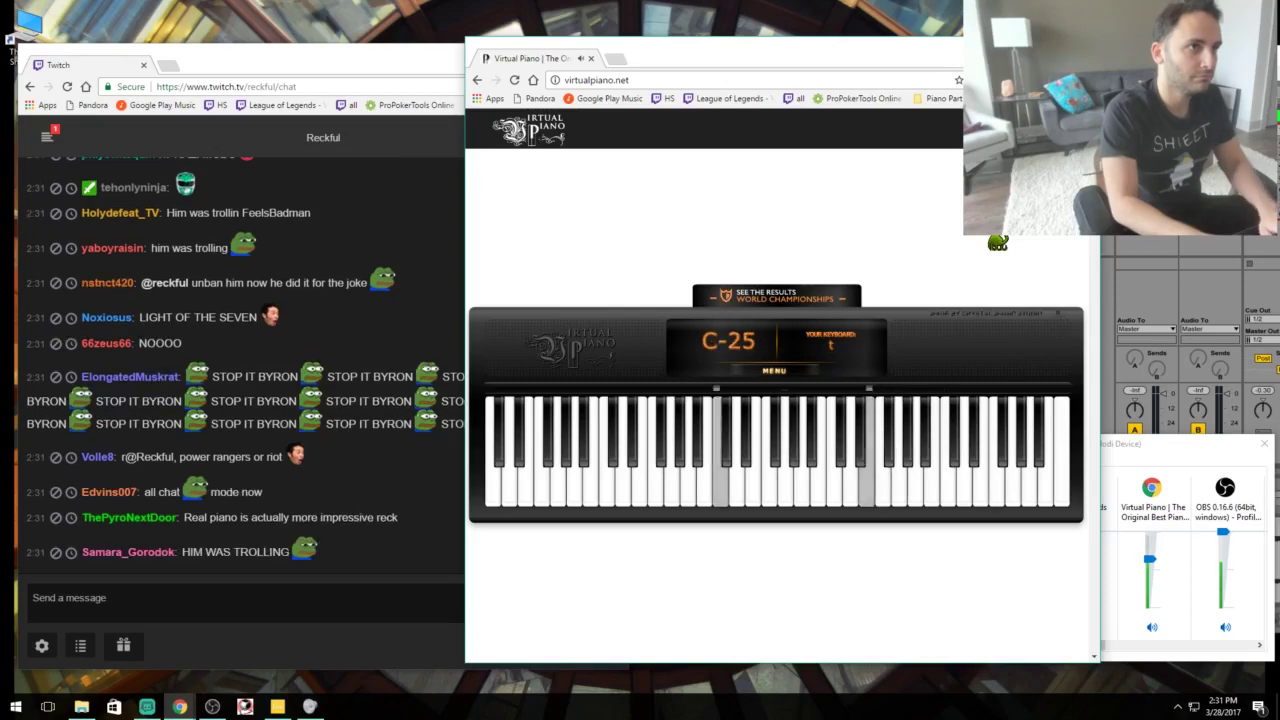
key(g)
key(h)
key(f)
key(d)
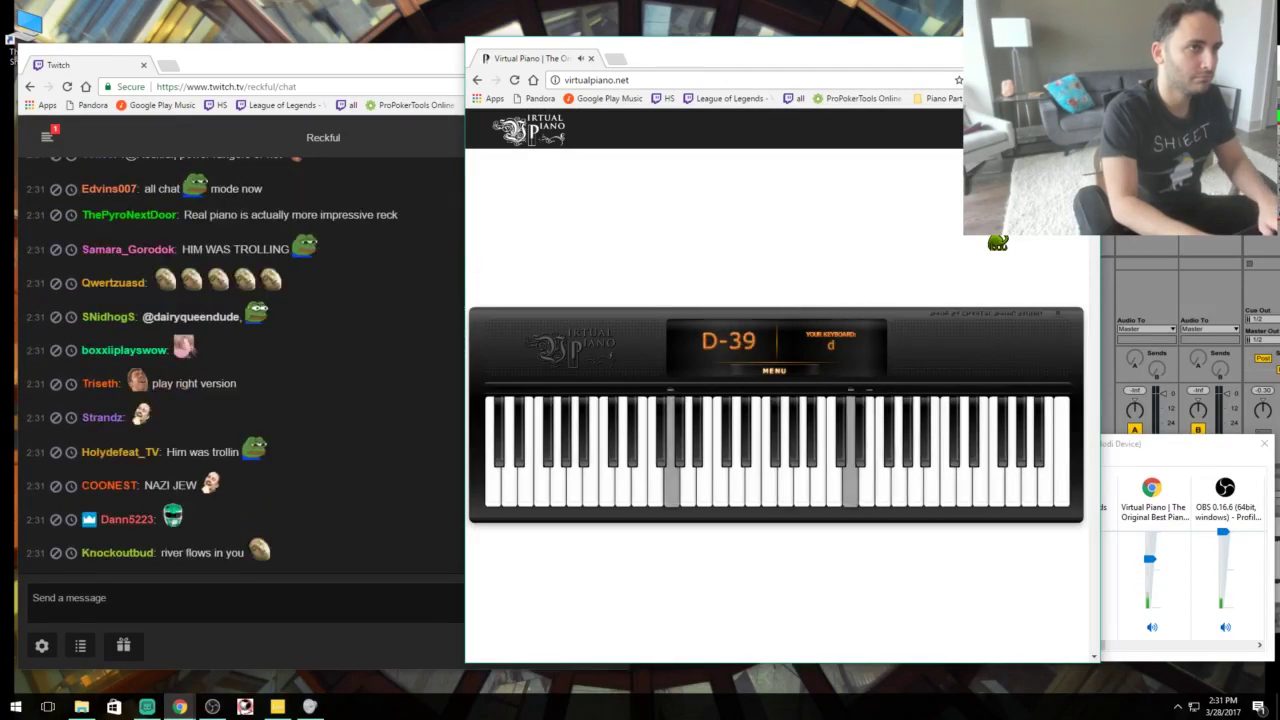
key(y)
key(d)
key(s)
key(a)
key(s)
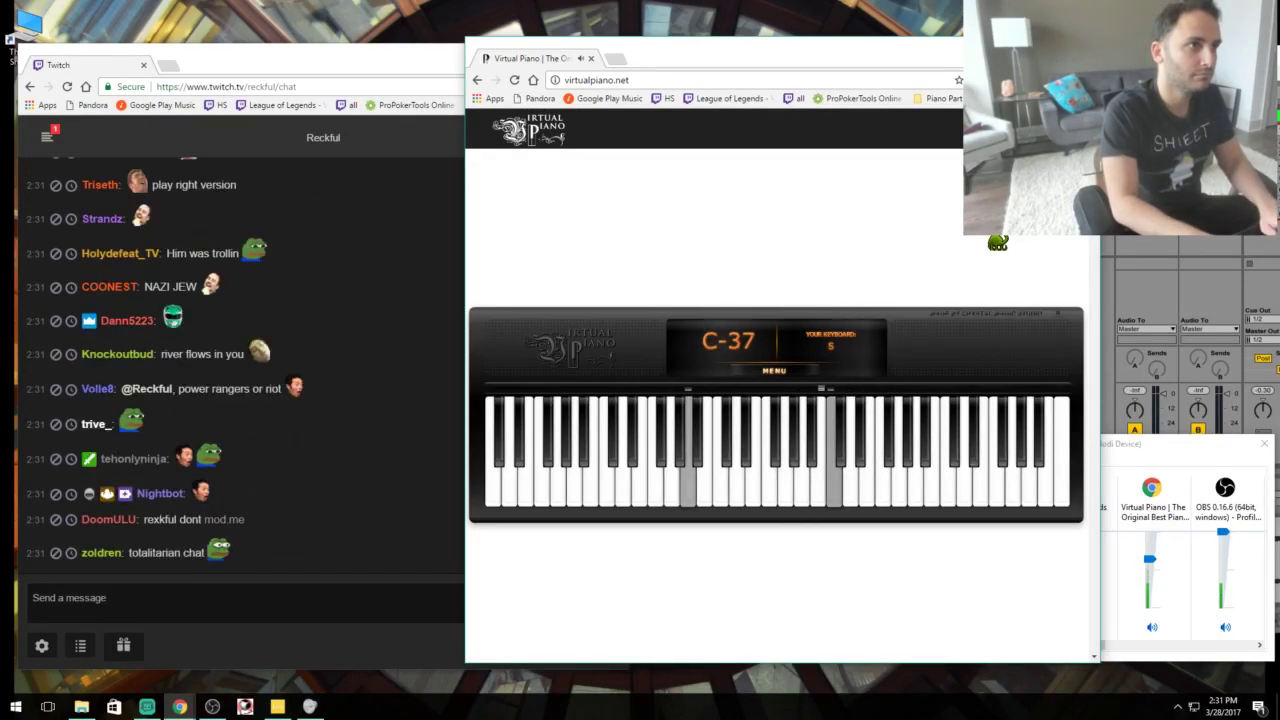
Continue with a broken-chord passage around G-32 and C-37, ending on E-41 over a low bass note.
key(u)
key(o)
key(s)
key(f)
key(u)
key(s)
key(w)
key(f)
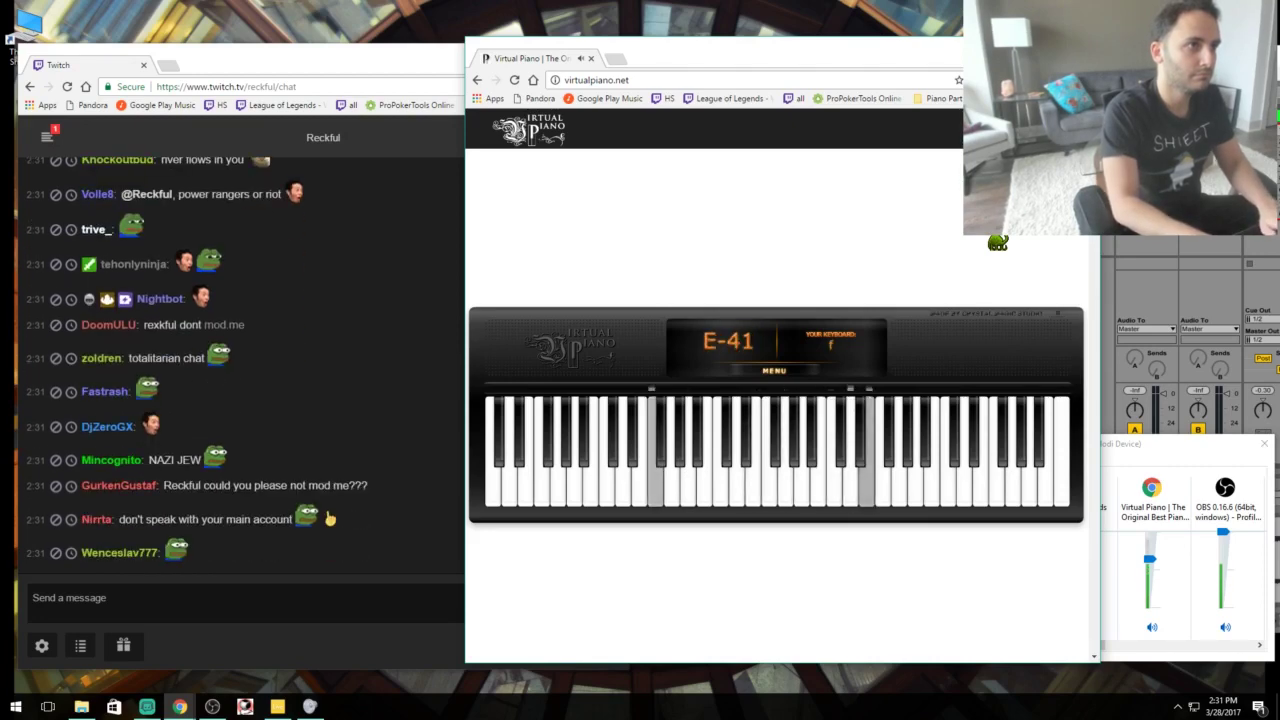
Play the linking passage from F-30 up through E-41 to G-44 over a C-25 bass.
key(i)
key(p)
key(i)
key(f)
key(g)
key(t)
key(h)
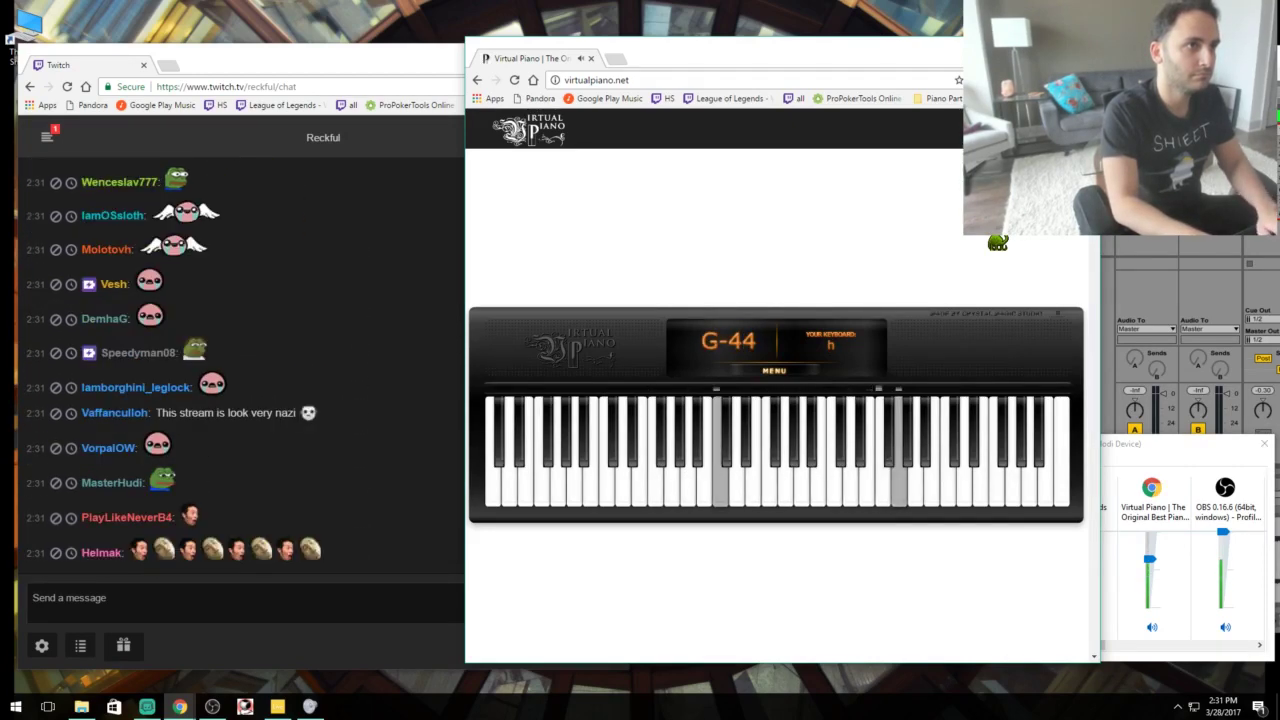
Play a phrase from G-32 up through C-37 and D-39 to G-44, returning through E-41 to D-39 over a low bass note.
key(o)
key(s)
key(d)
key(h)
key(f)
key(w)
key(d)
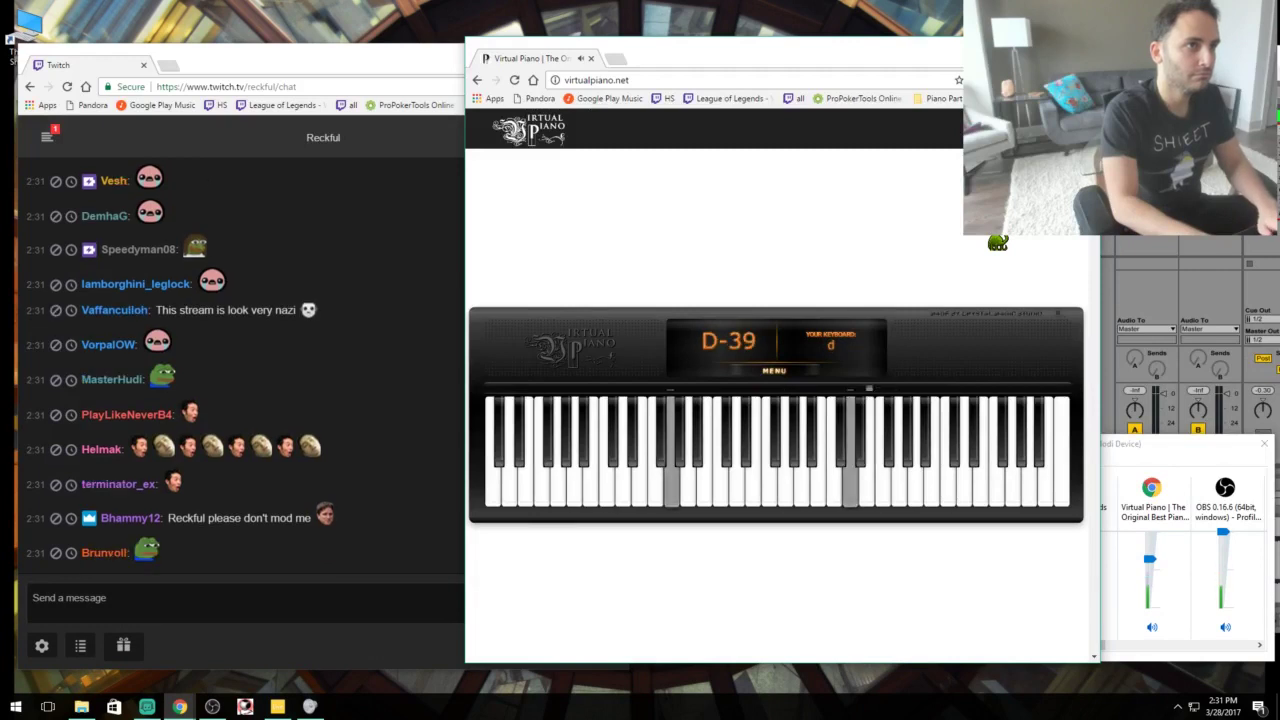
Link G-32, A-34 and D-39 into the high C-49 and B-48 motif over C-37.
key(y)
key(o)
key(p)
key(d)
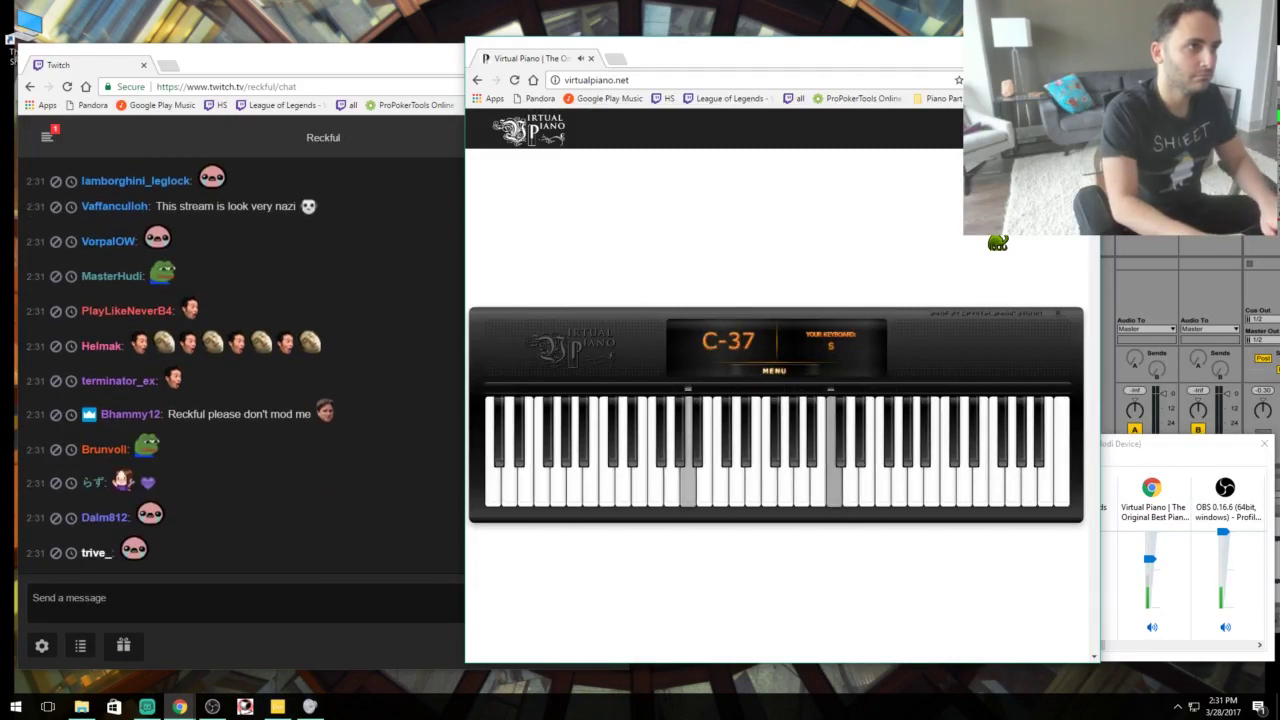
key(l)
key(s)
key(k)
key(l)
key(s)
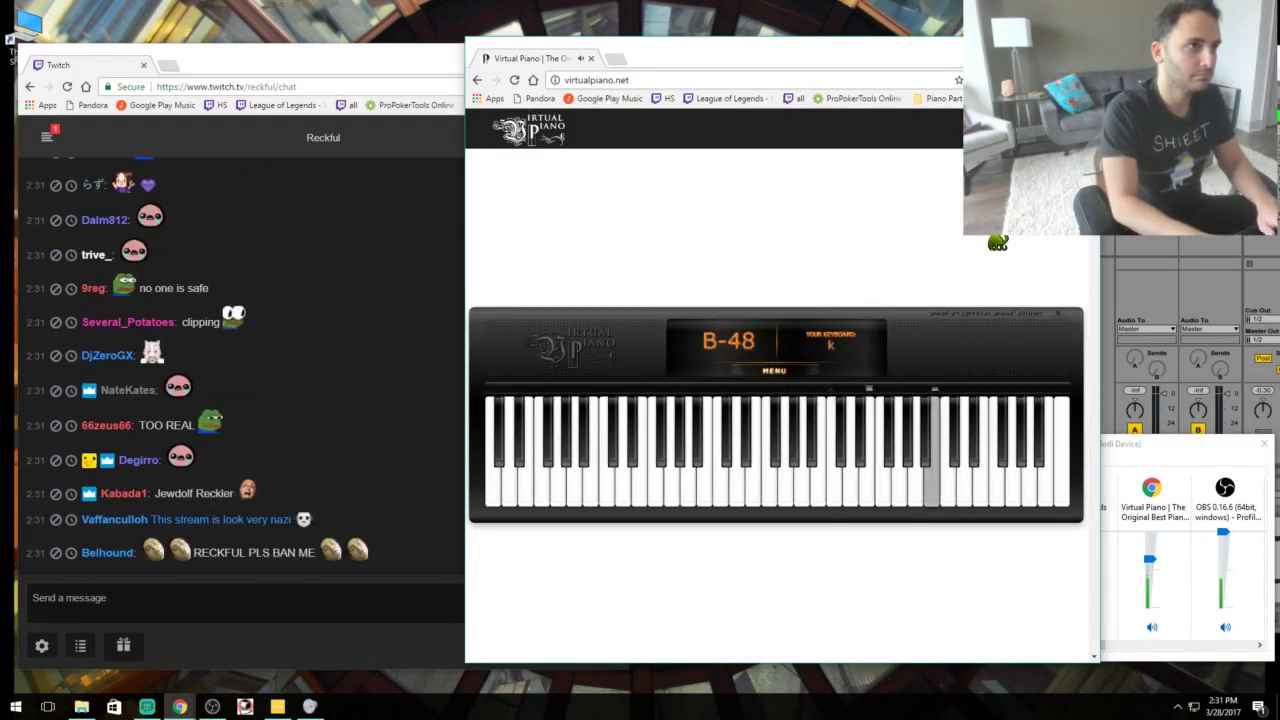
Alternate G-32 with G-44 around a repeated C-49, closing the phrase on F-42 and G-32.
key(o)
key(h)
key(l)
key(o)
key(h)
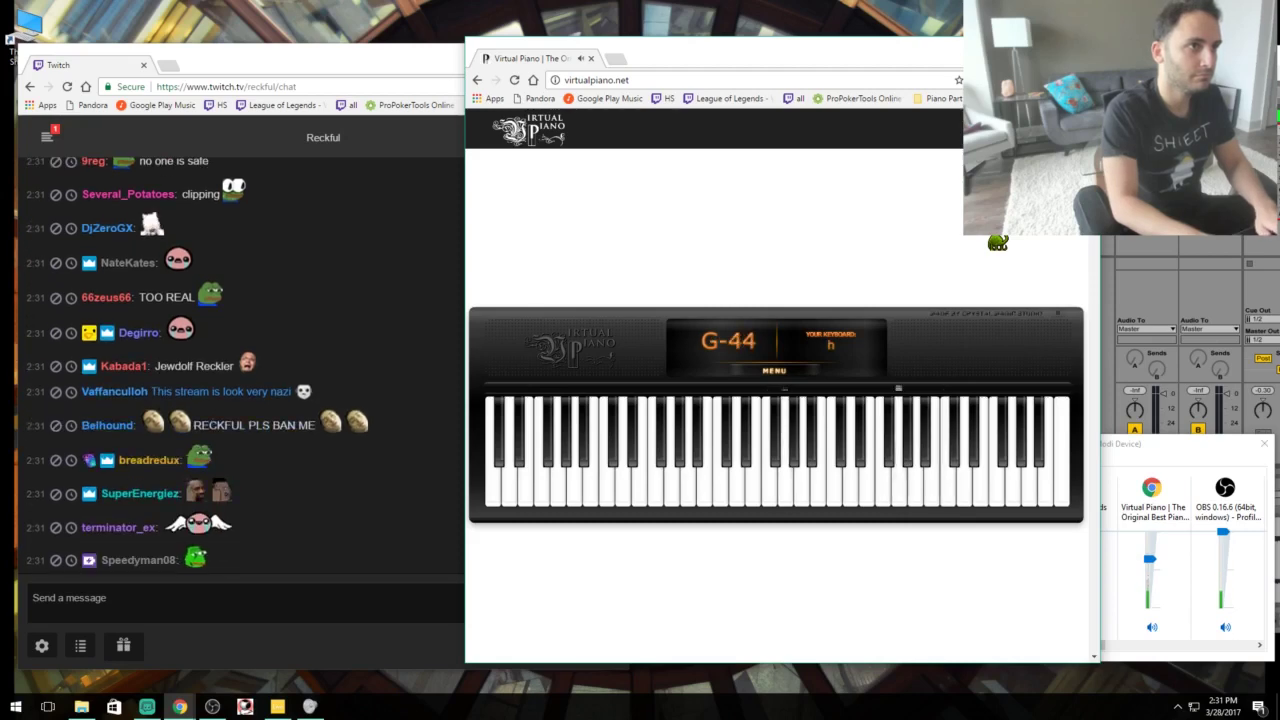
key(g)
key(o)
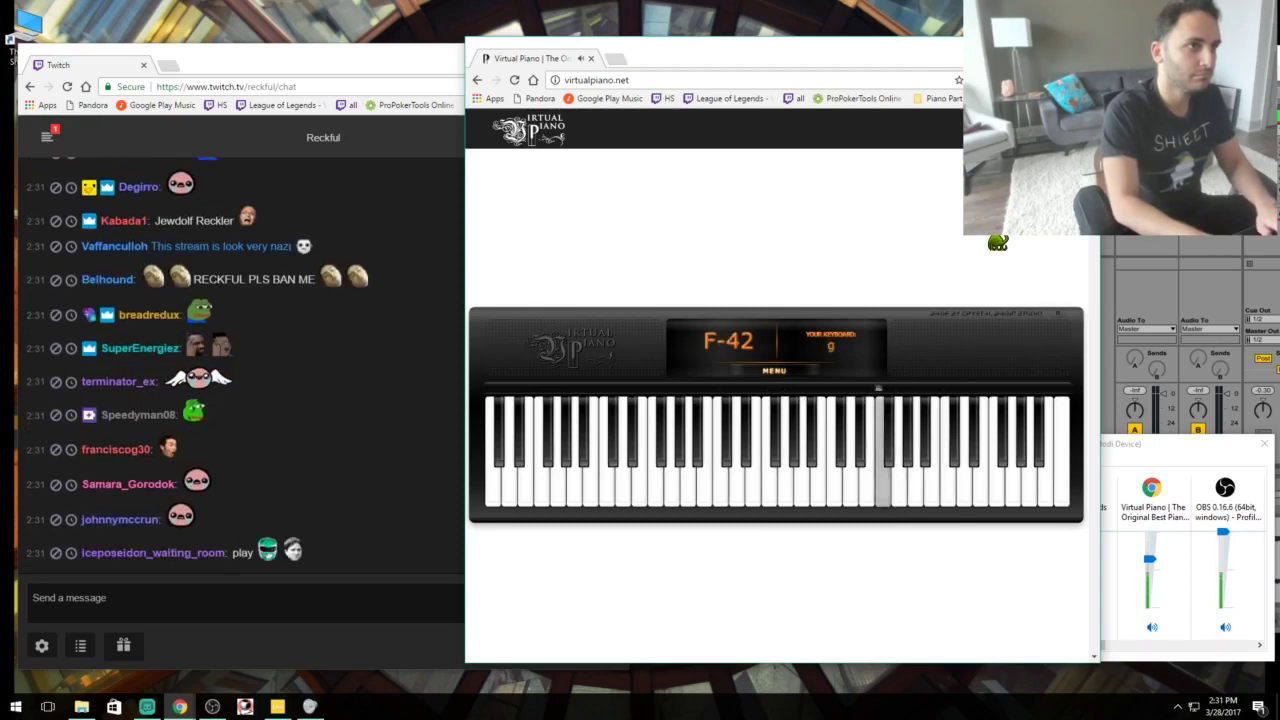
Climb from G-32 and G-44 to the high register, closing with C-49 around E-41.
key(o)
key(h)
key(x)
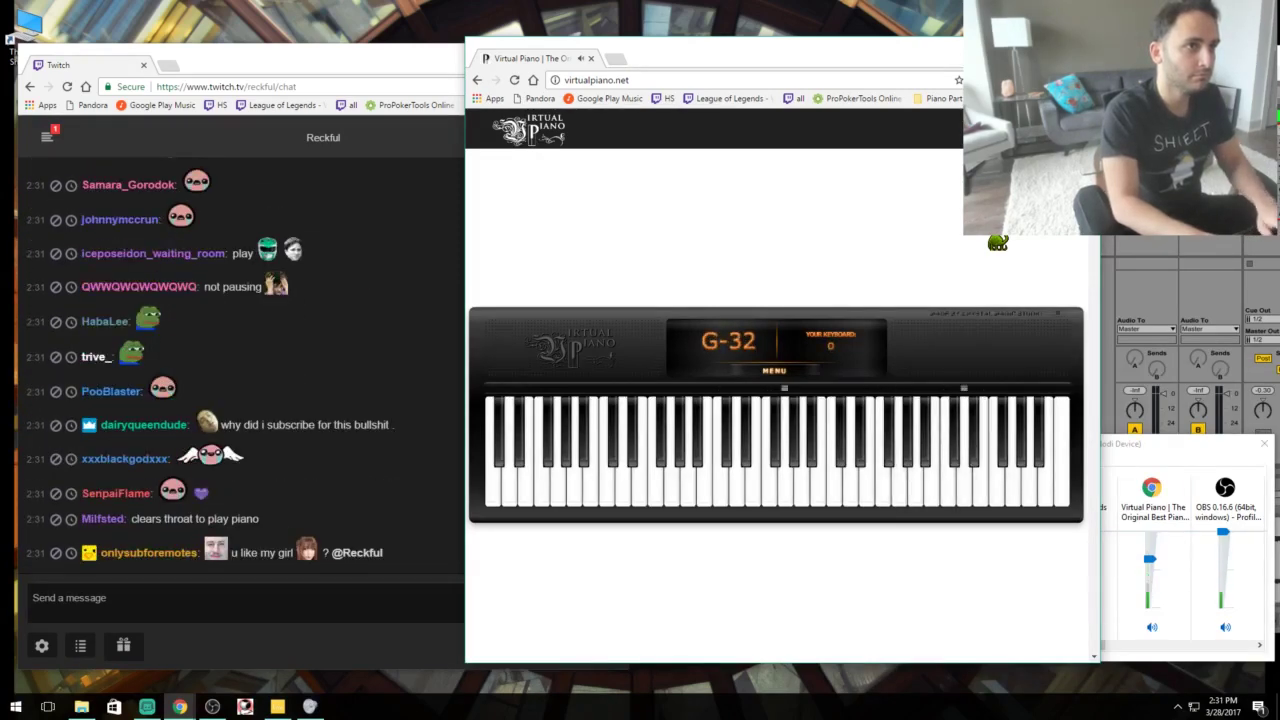
key(x)
key(l)
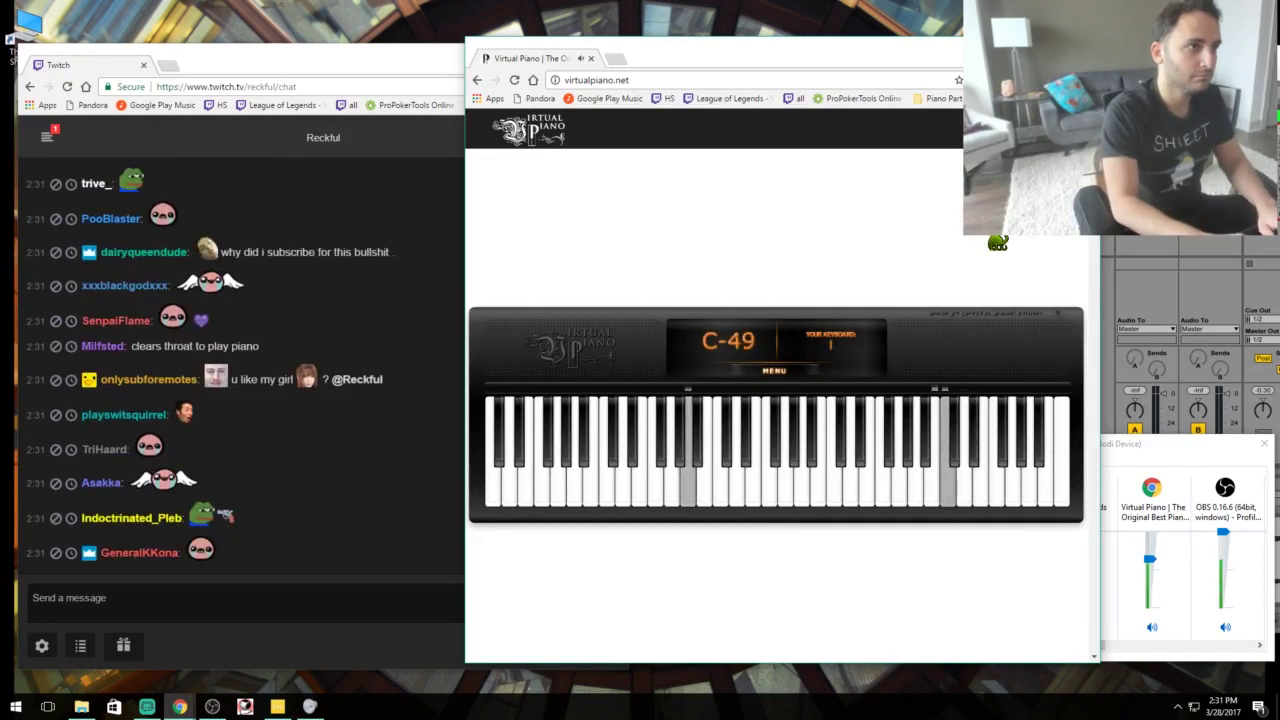
key(f)
key(l)
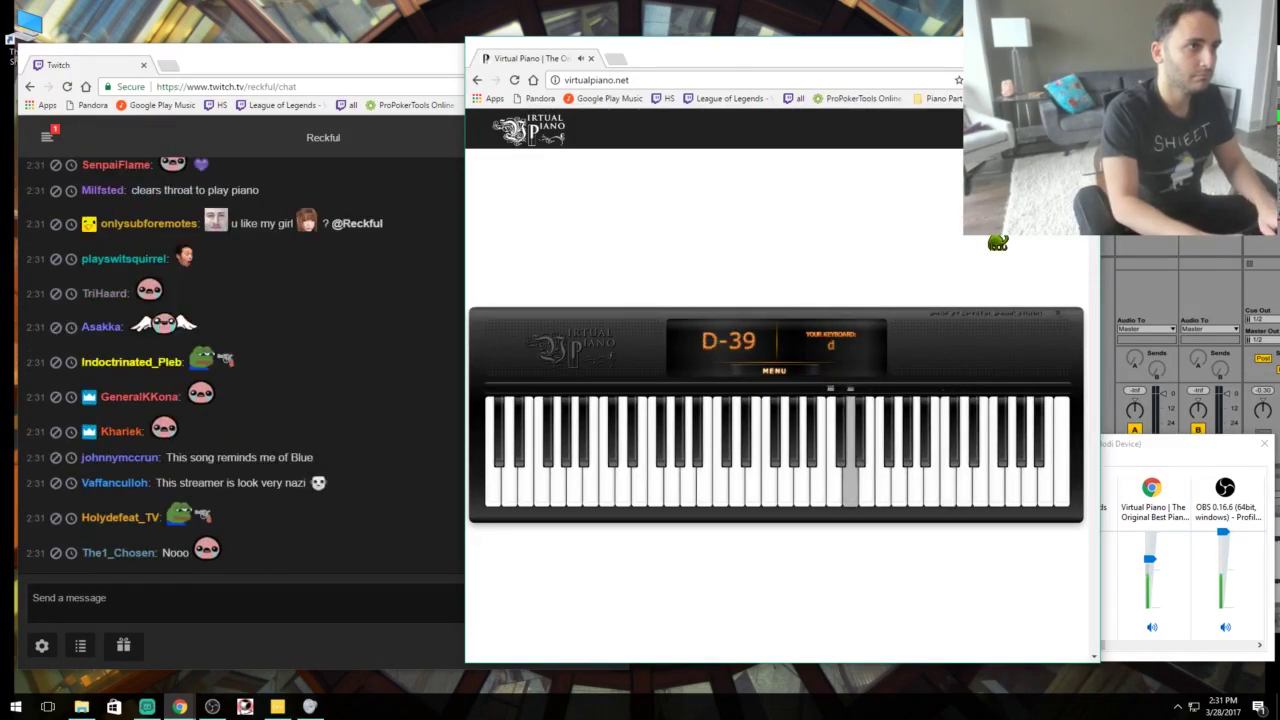
Play D-39 over a repeated F-30, leading through F-42 and G-44 back to F-42.
key(i)
key(d)
key(i)
key(g)
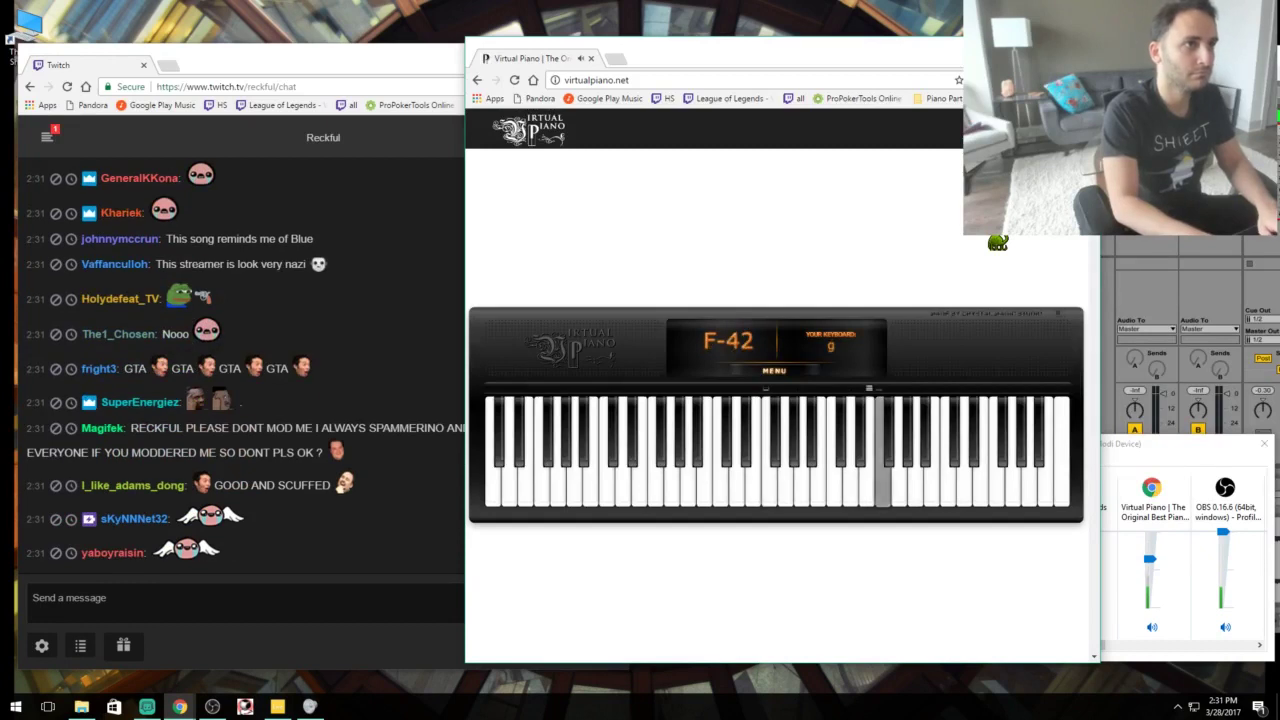
key(h)
key(g)
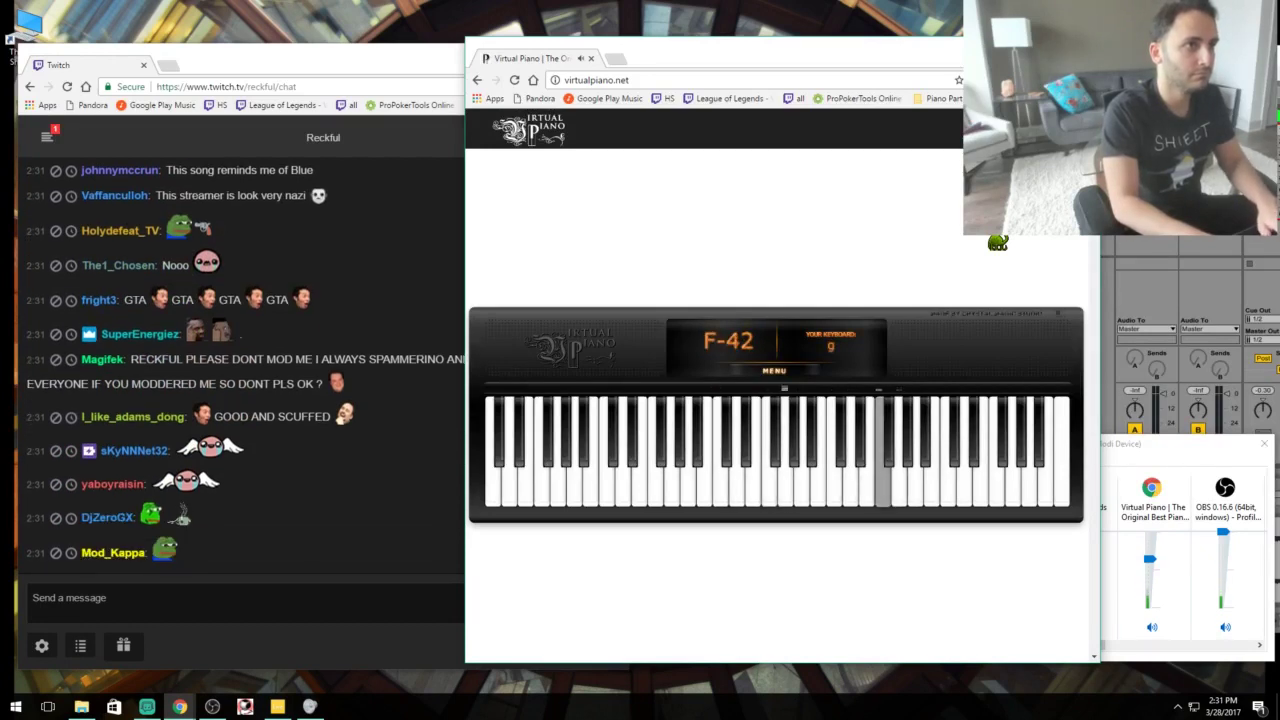
Drop from D-39 to G-32 and rise through A-34 and B-36 to C-37, repeating C-37 around E-29.
key(d)
key(o)
key(p)
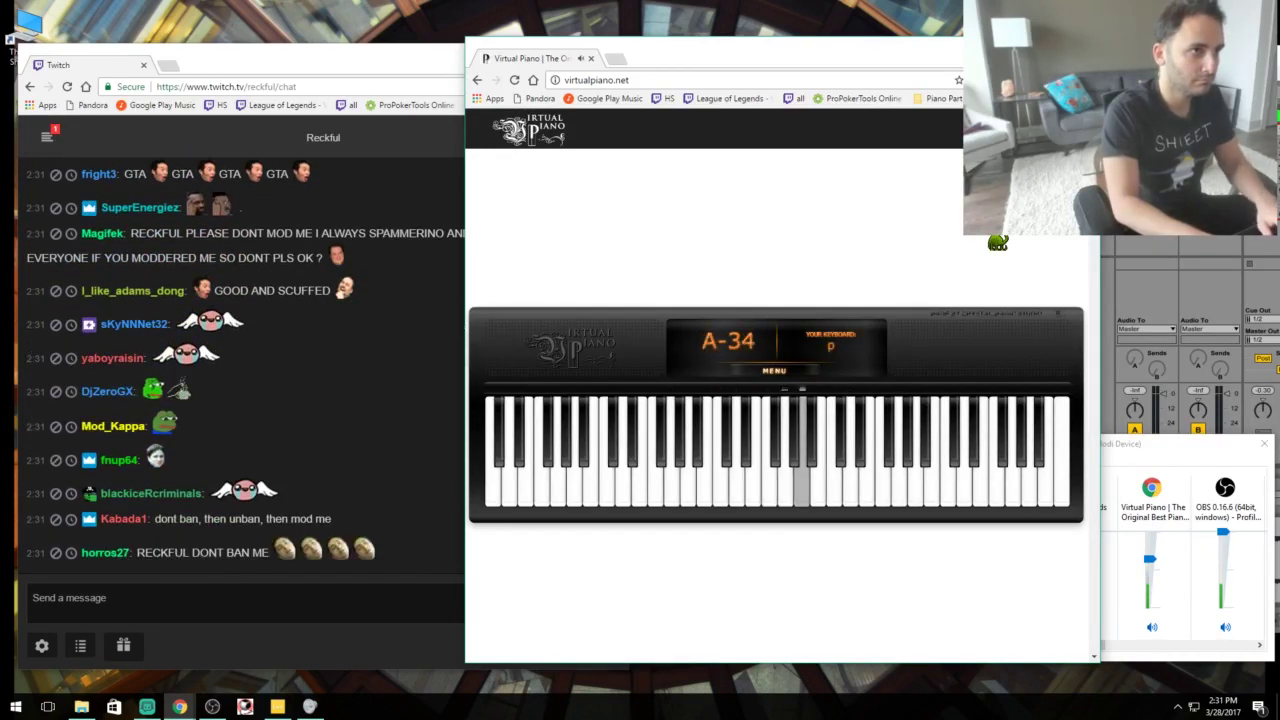
key(a)
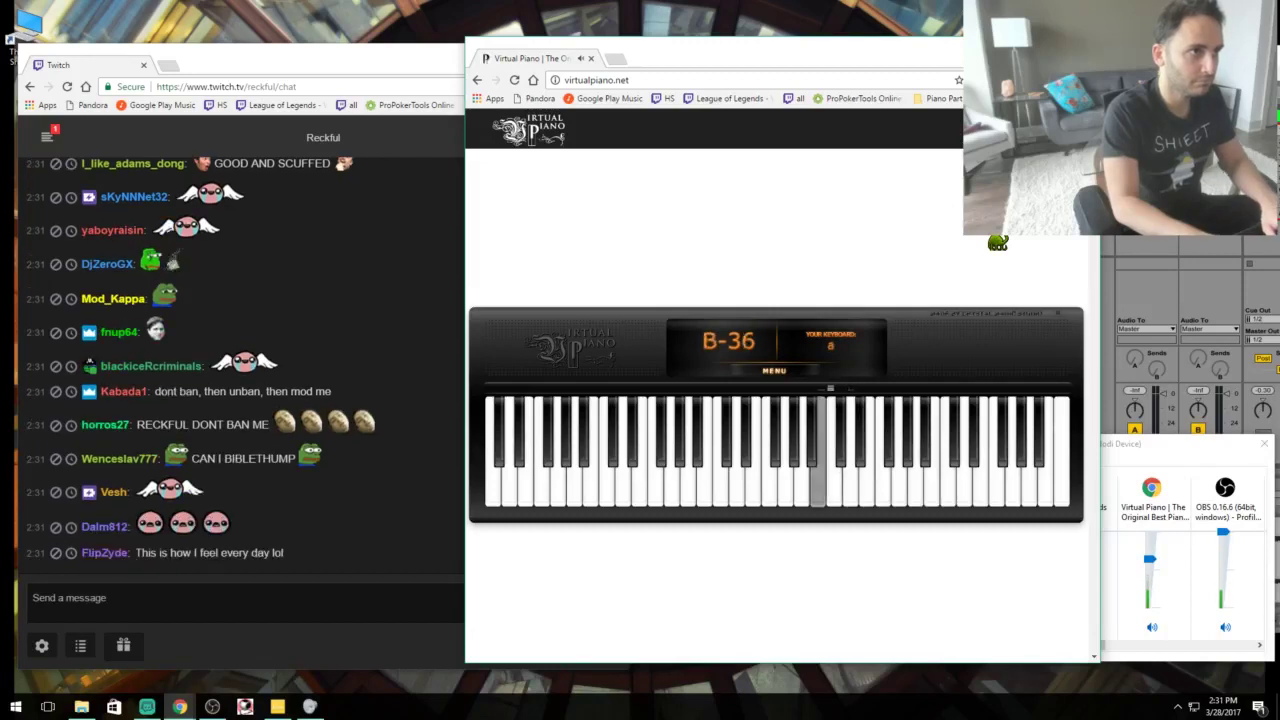
key(s)
key(u)
key(s)
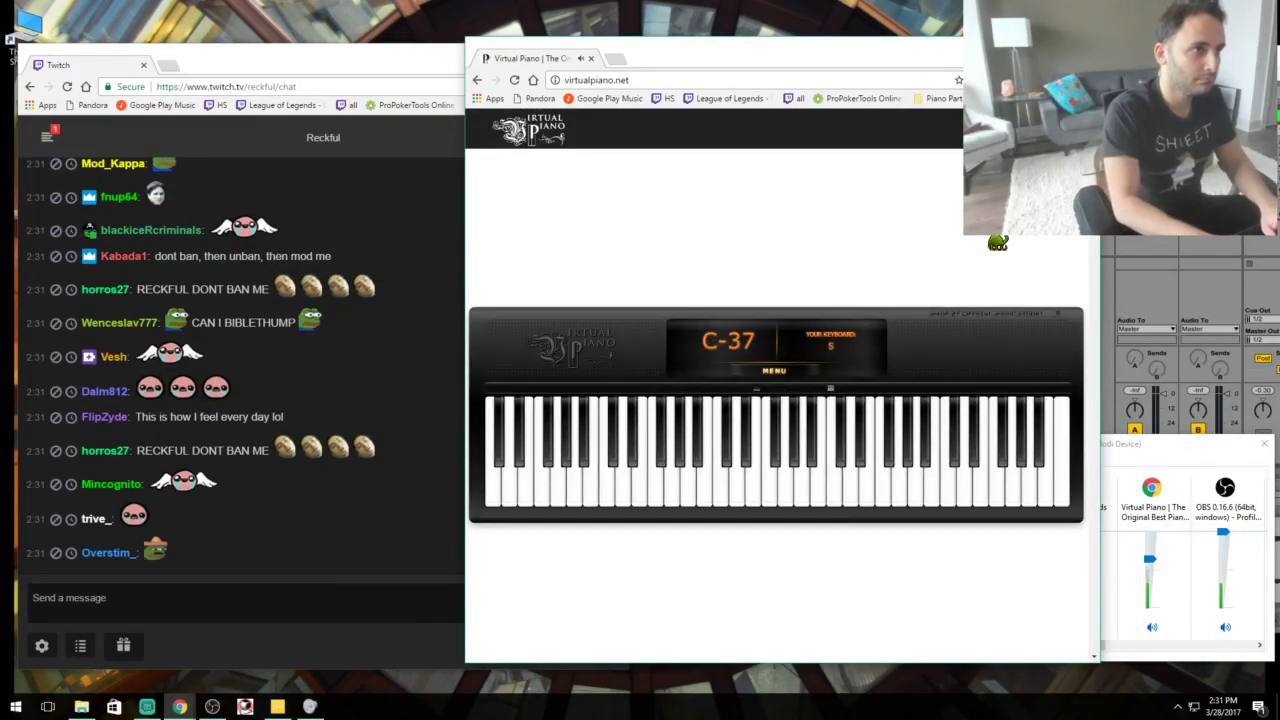
Play the short turn from G-32 through C-37, D-39 and B-36 back to C-37.
key(o)
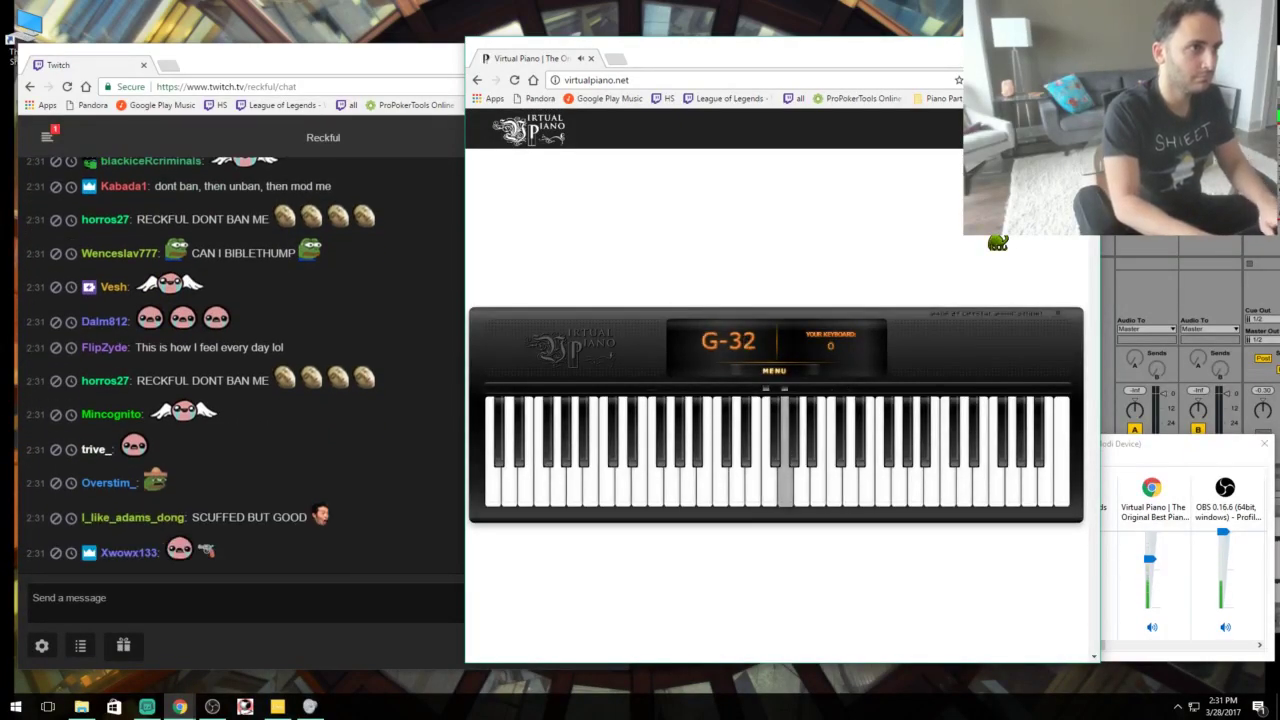
key(s)
key(d)
key(a)
key(s)
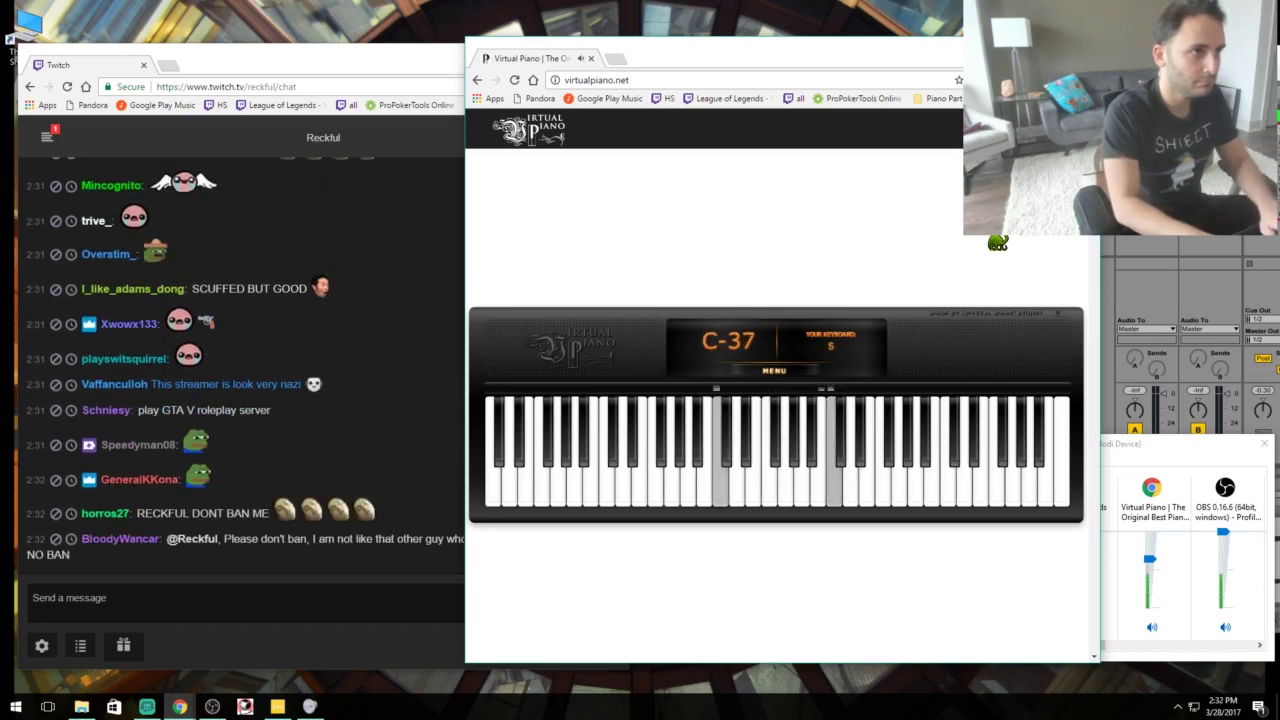
Play the descending melody from G-44 through D-39 and C-37 to B-36, with E-29 as an accompanying note.
key(h)
key(d)
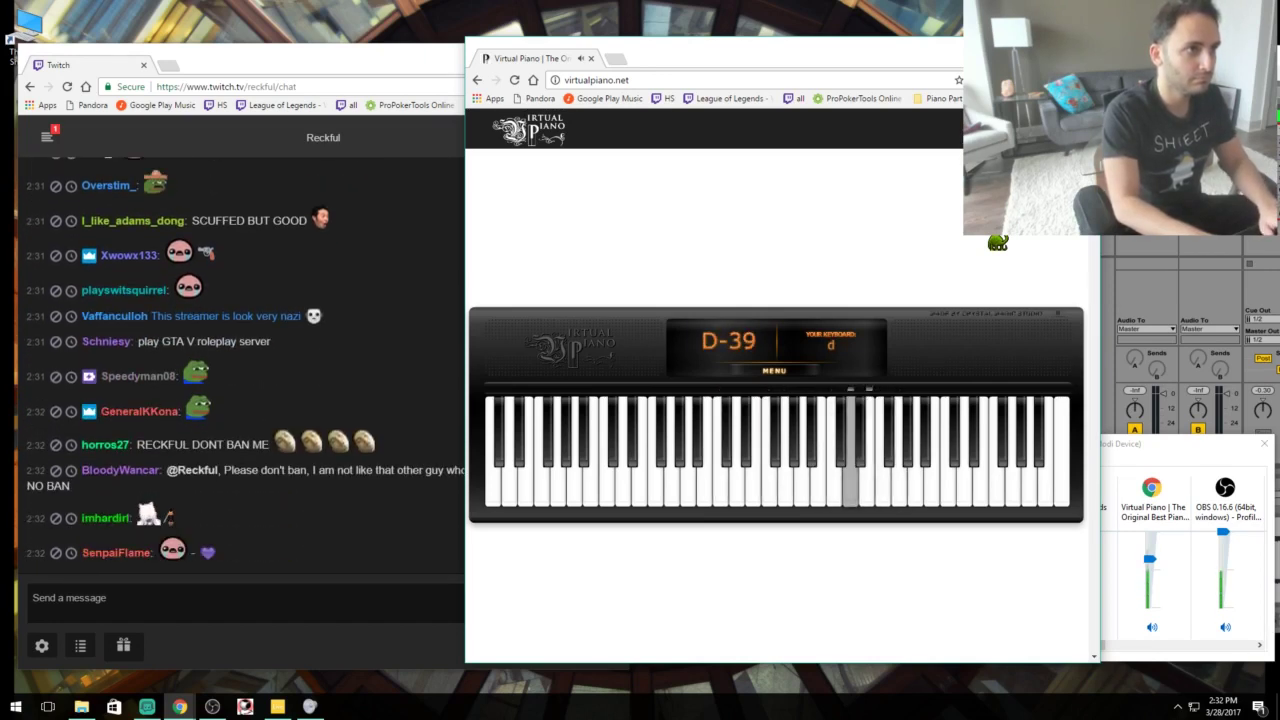
key(w)
key(s)
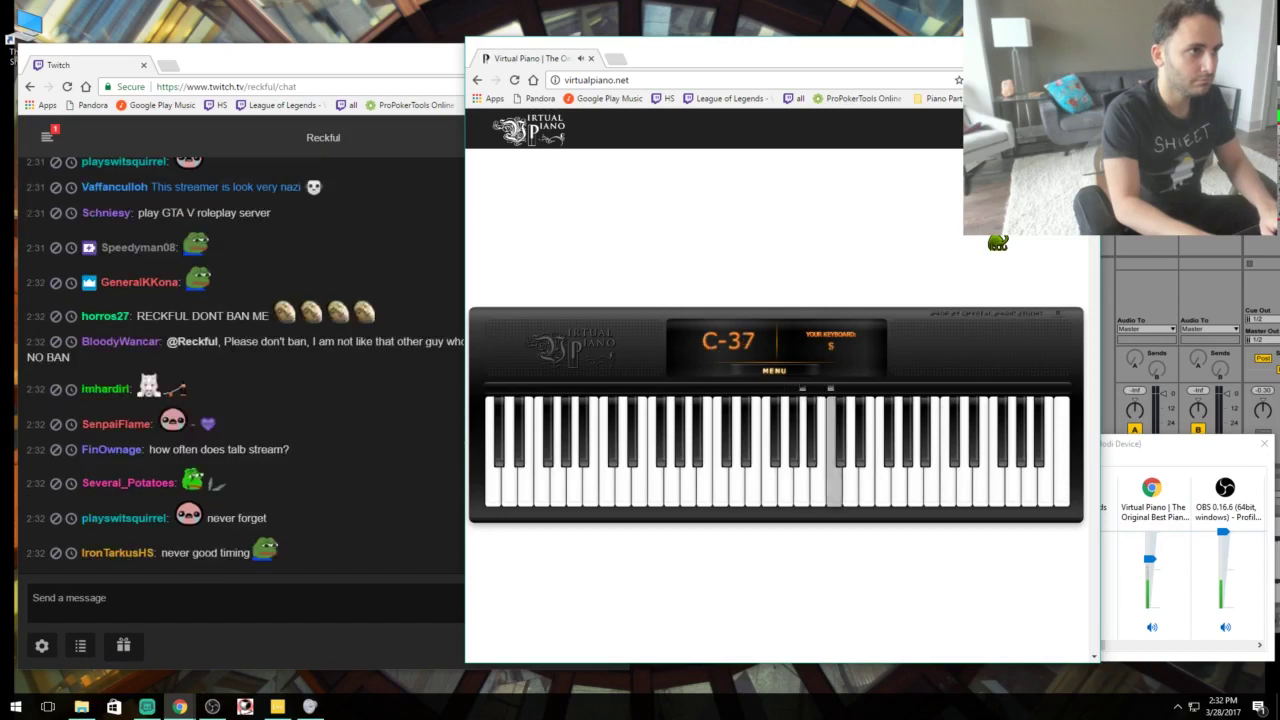
key(a)
key(u)
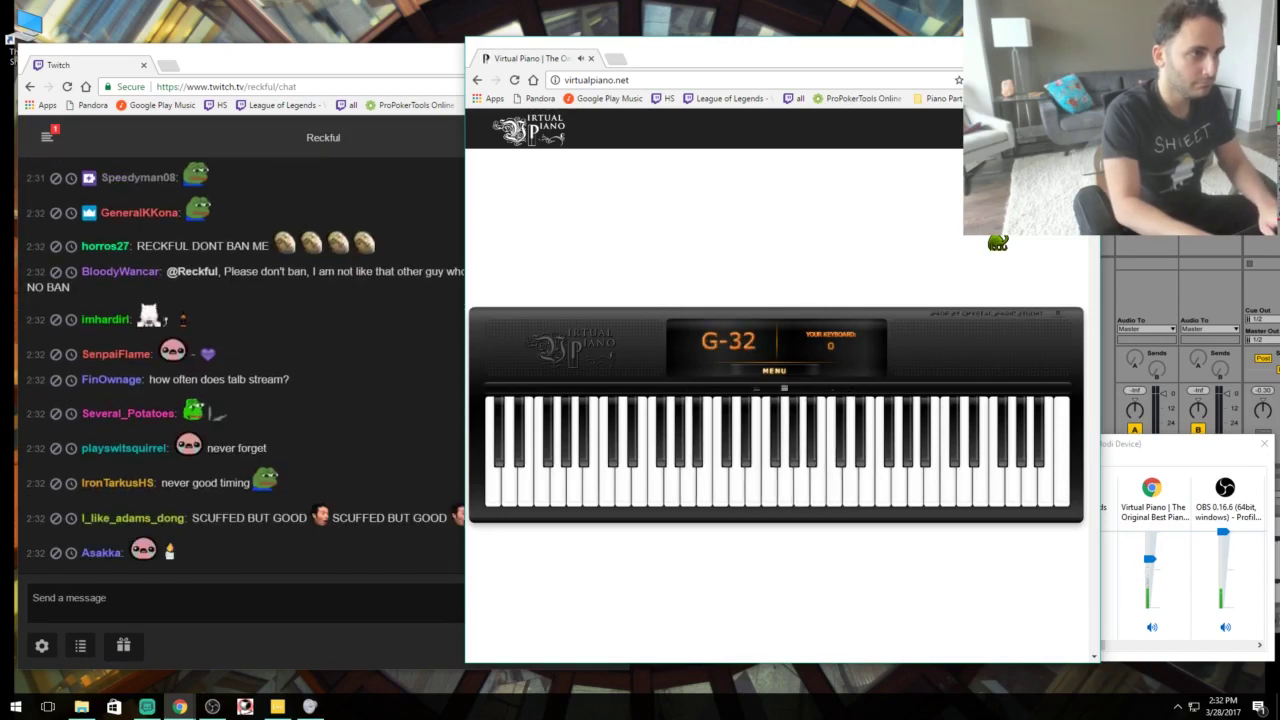
key(a)
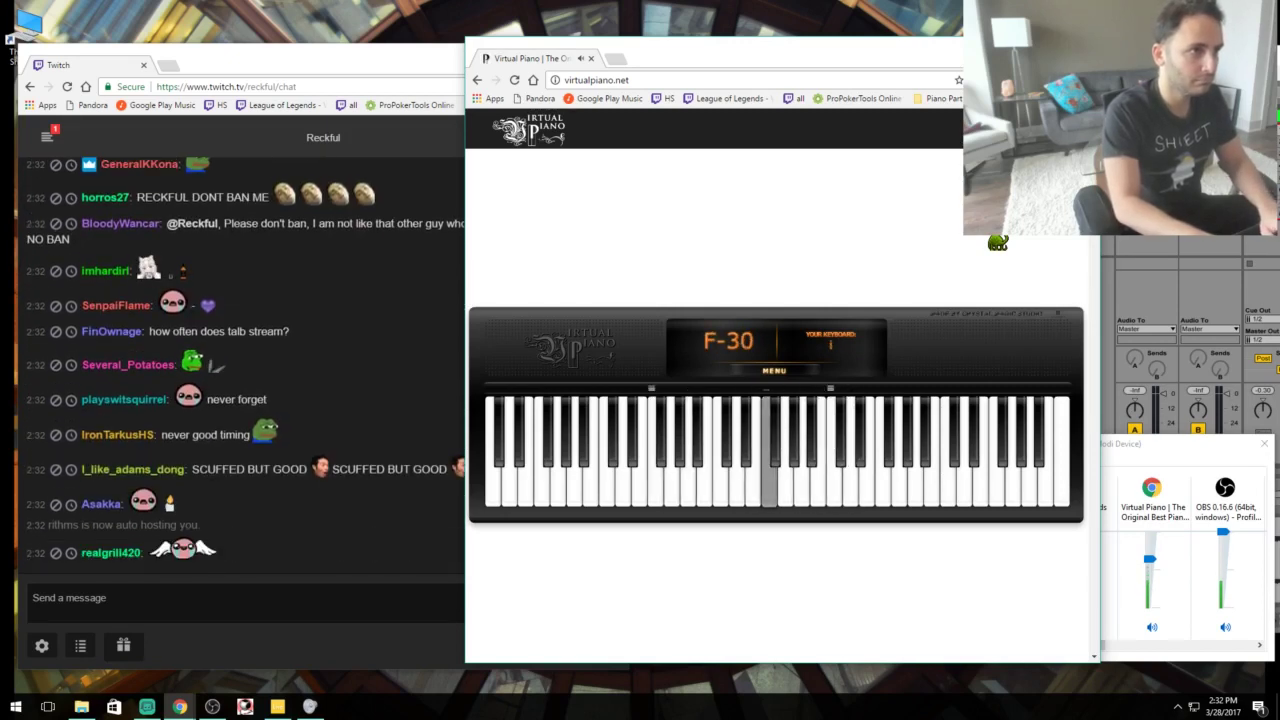
Rise from G-32 through C-37 and B-36 to E-41, returning through C-37, B-36 and G-32 to A-34.
key(o)
key(s)
key(a)
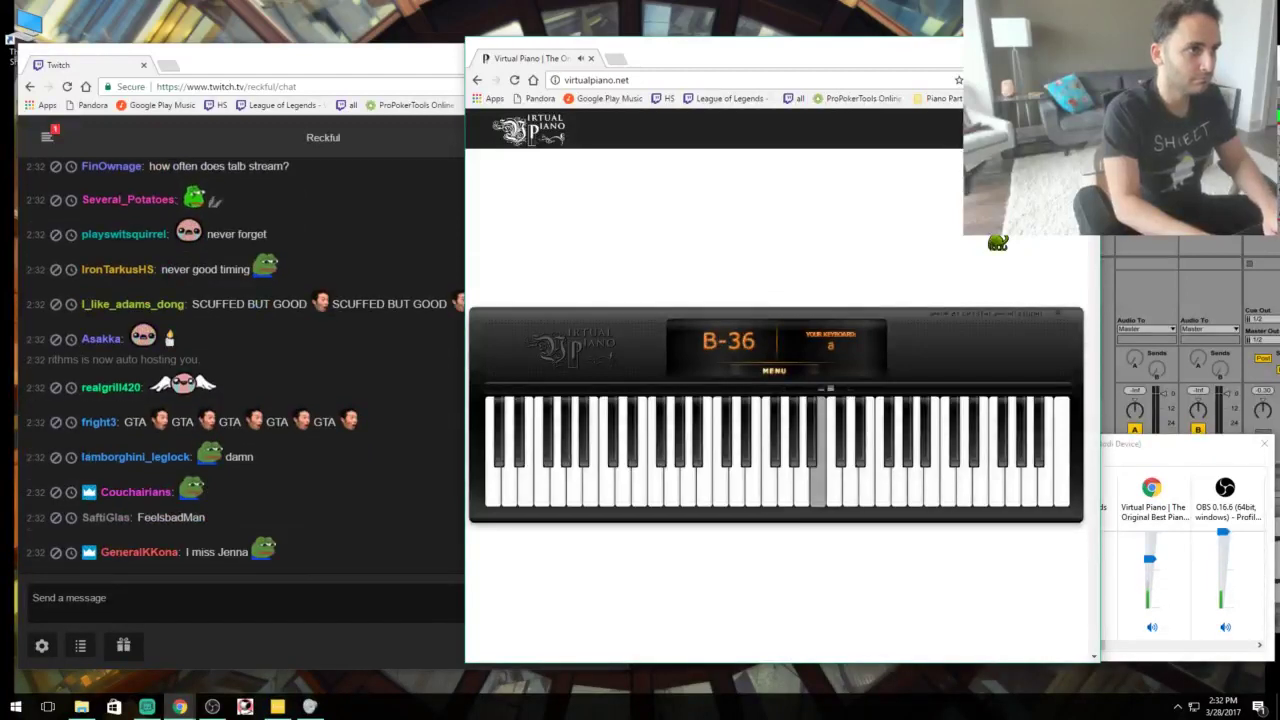
key(f)
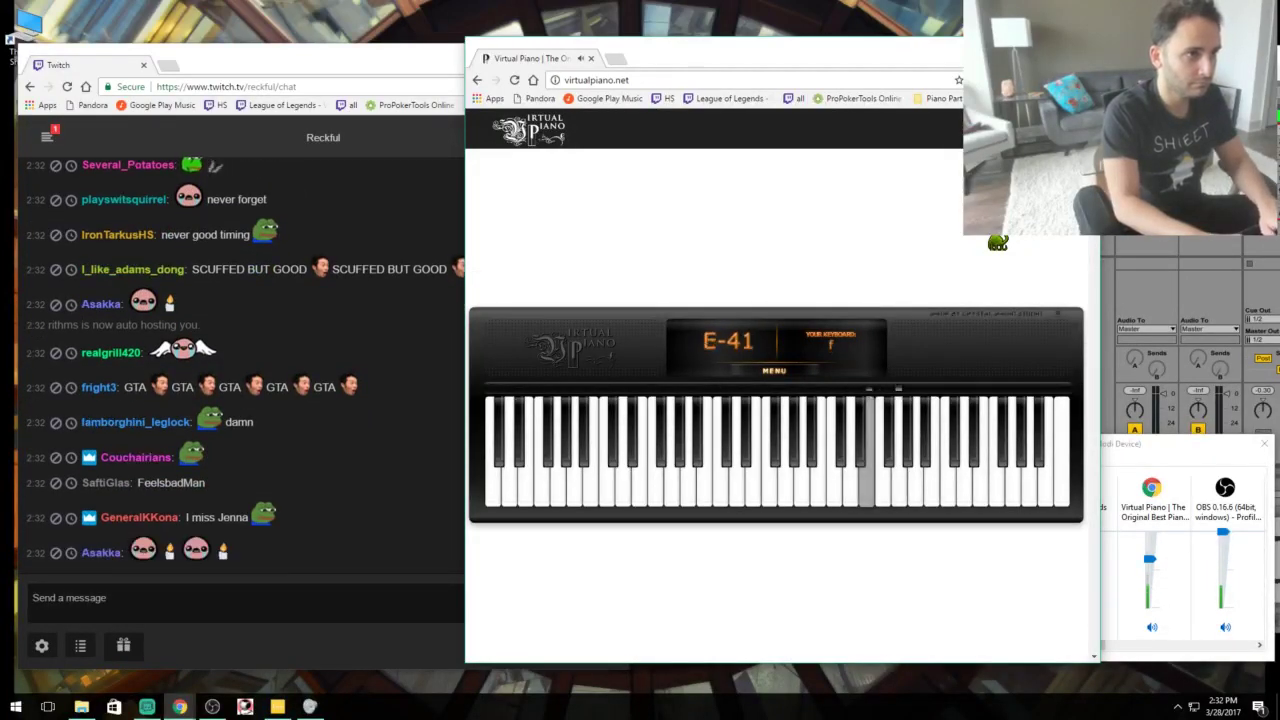
key(s)
key(a)
key(o)
key(p)
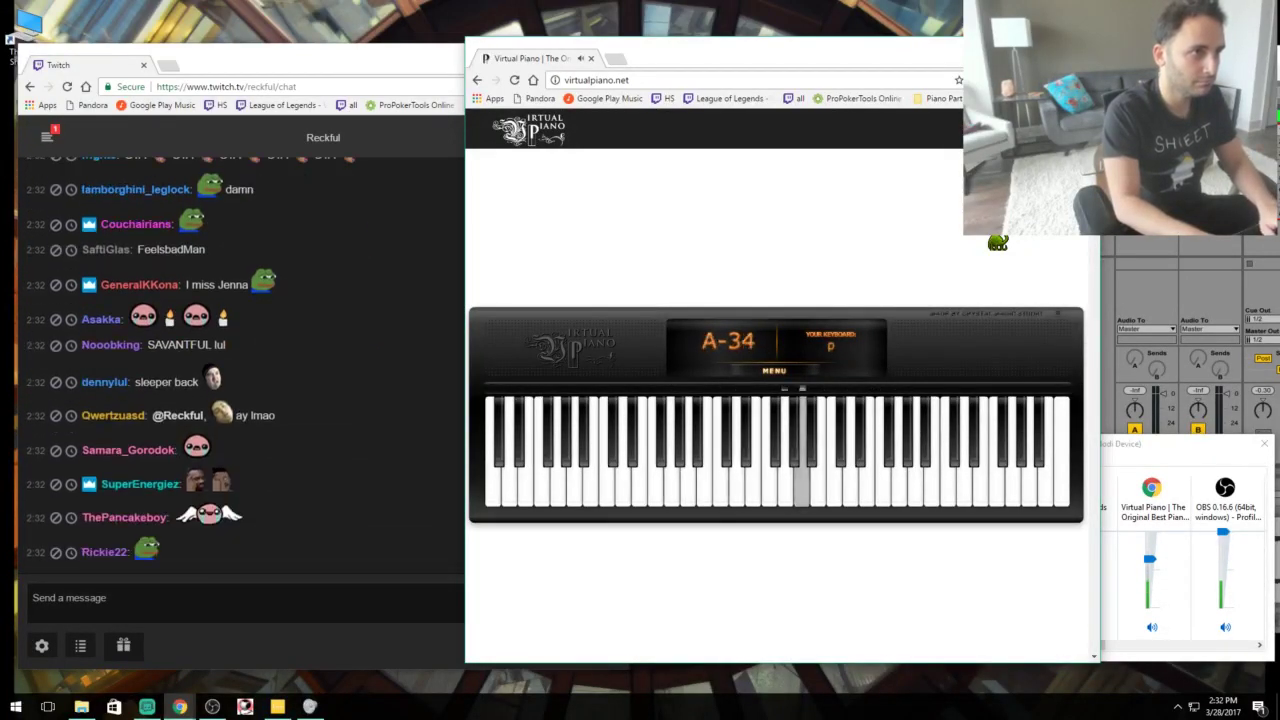
Repeat C-37, drop to G-32 and E-29, and return through D-39 to a repeated C-37.
key(s)
key(s)
key(o)
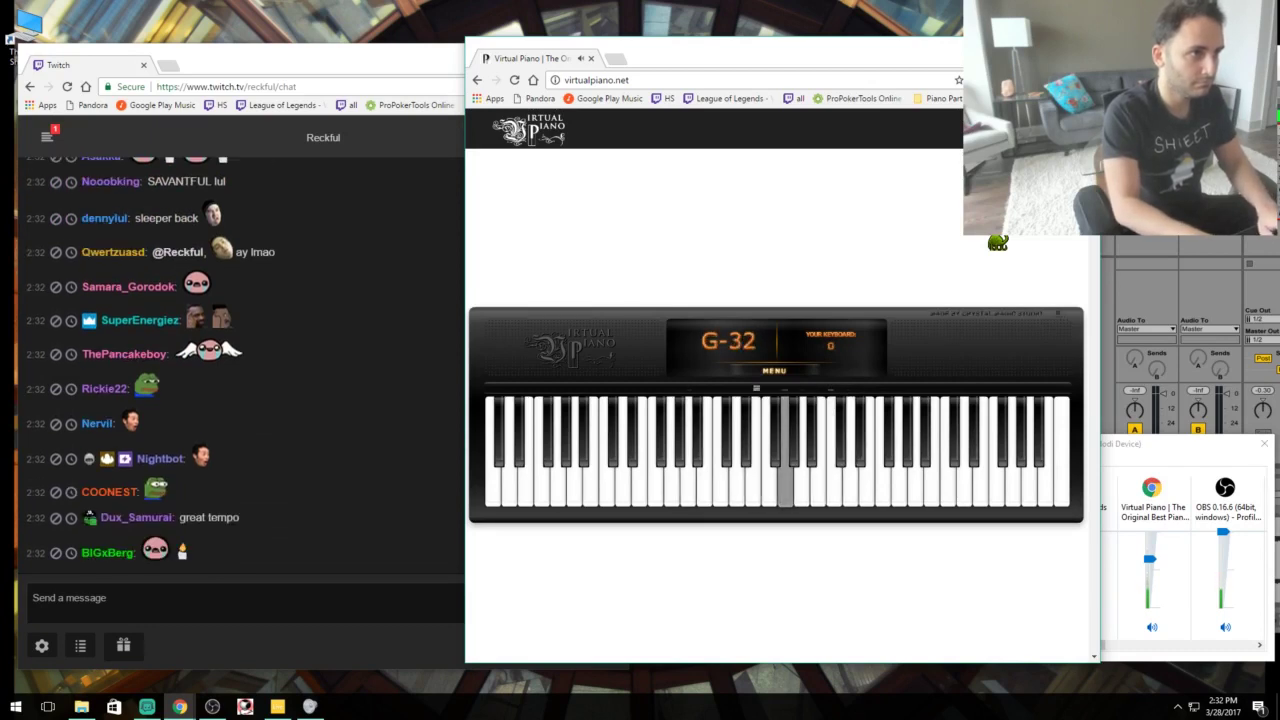
key(u)
key(d)
key(s)
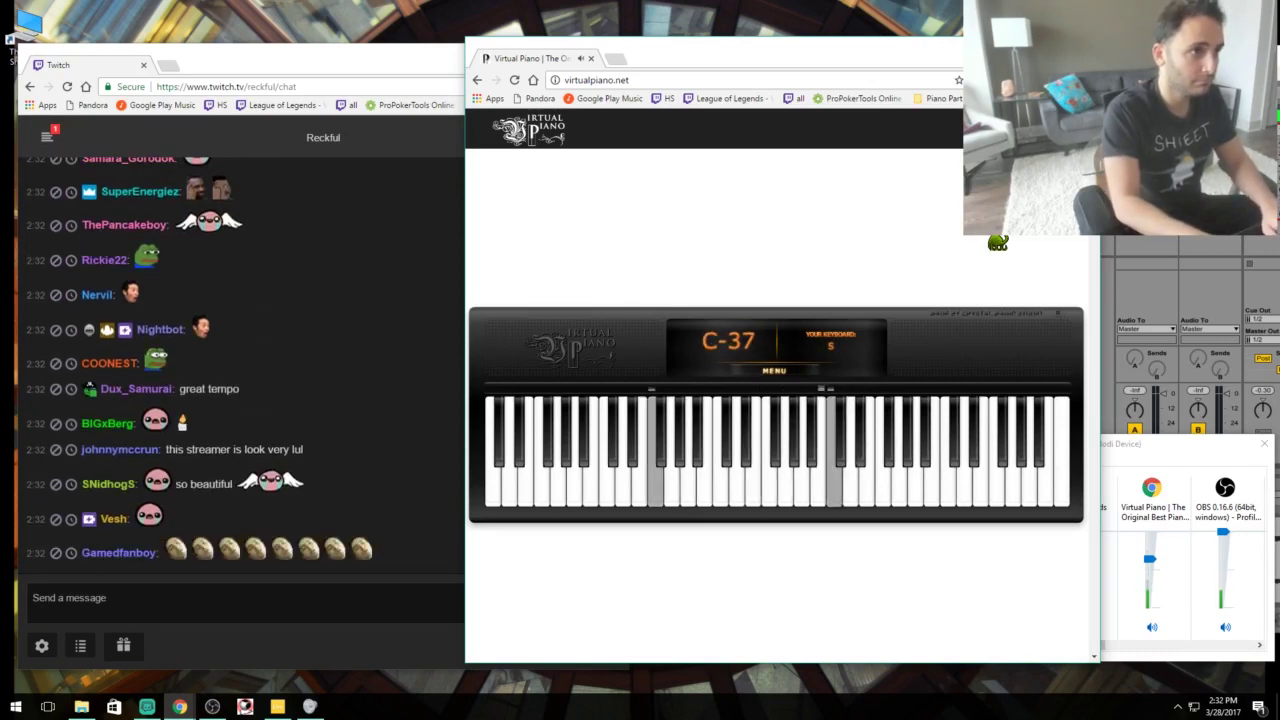
key(s)
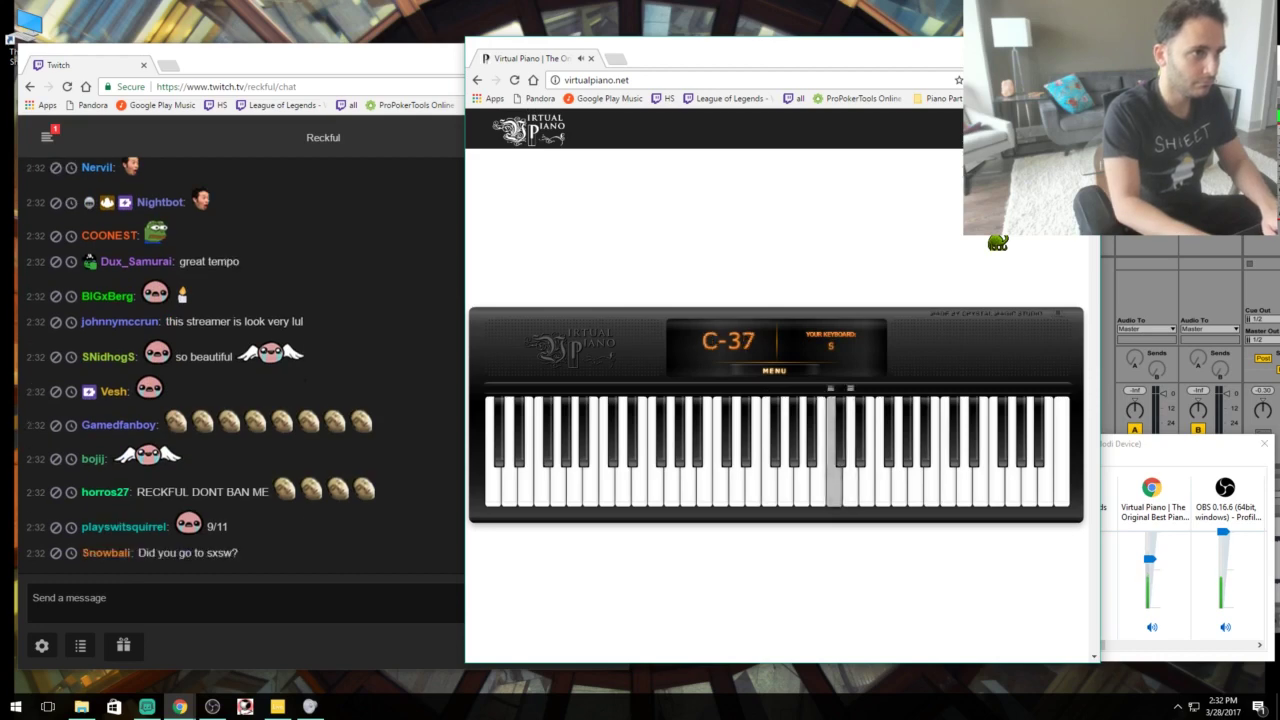
Play F-42 over a C-25 bass, continuing through B-36 to A-34 over another low note.
key(t)
key(g)
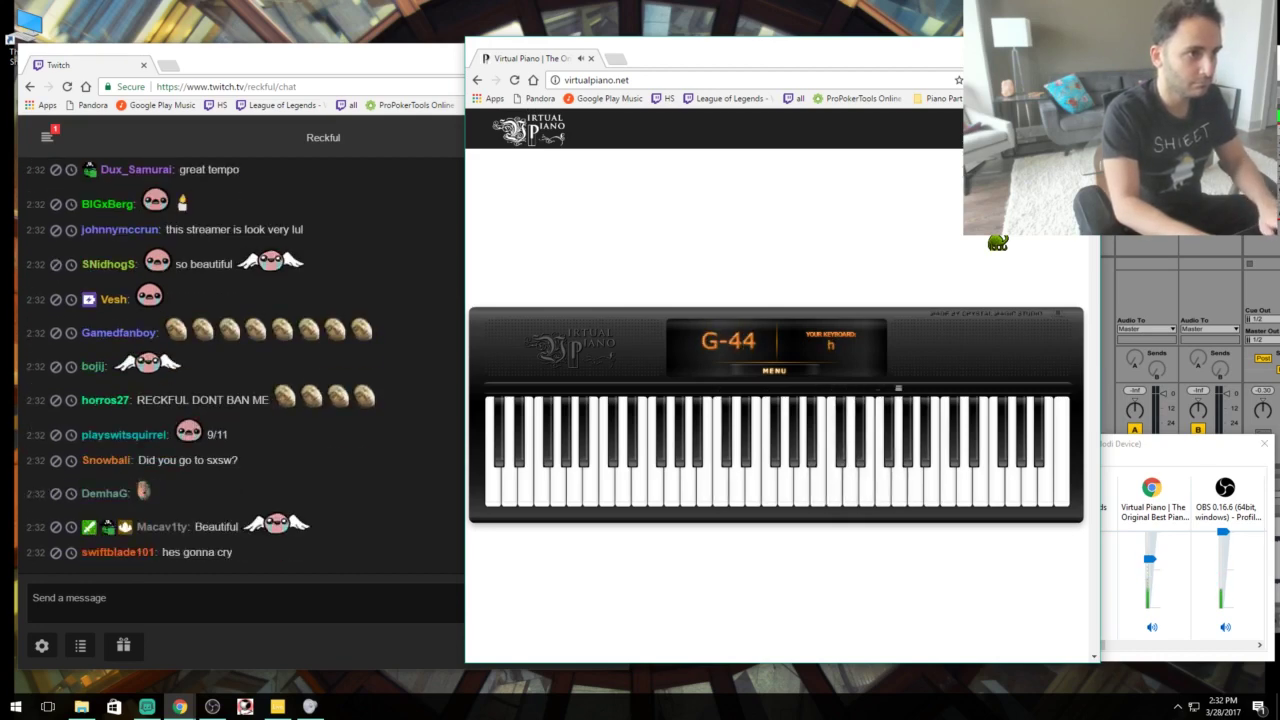
key(a)
key(y)
key(p)
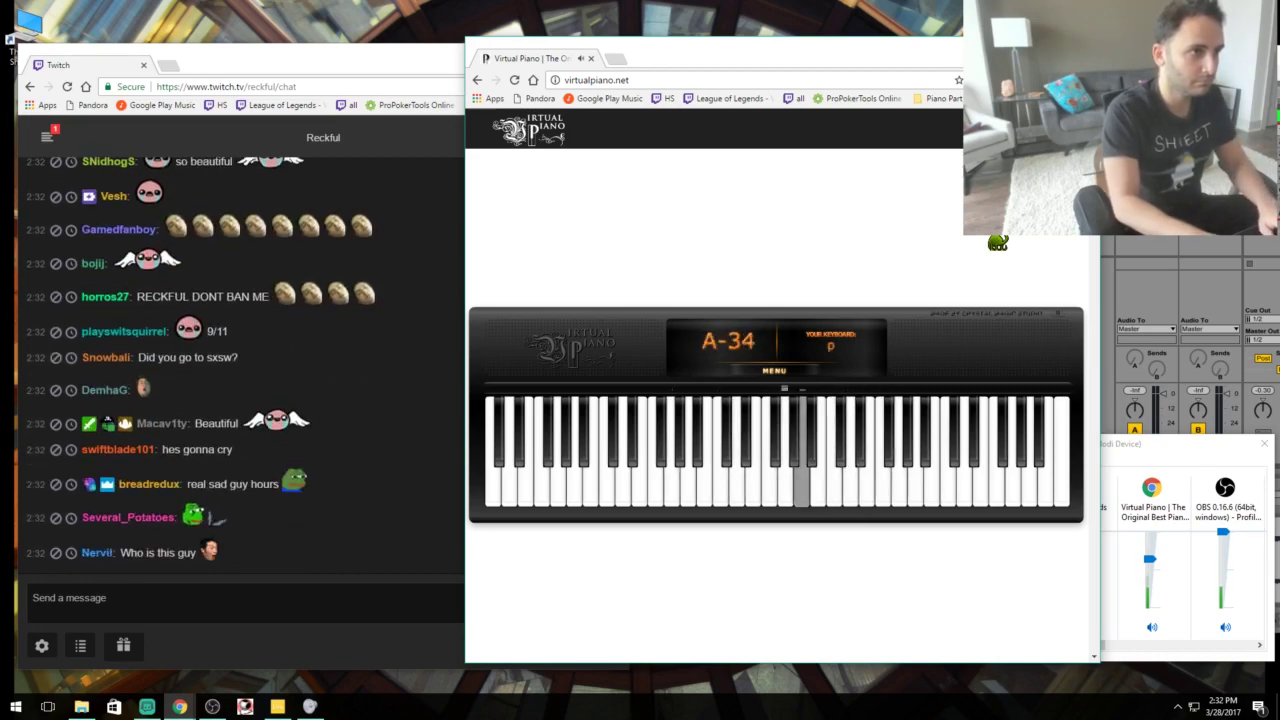
Play C-37 with a low accompaniment, alternating E-29 and G-32 and ending on E-29.
key(s)
key(e)
key(u)
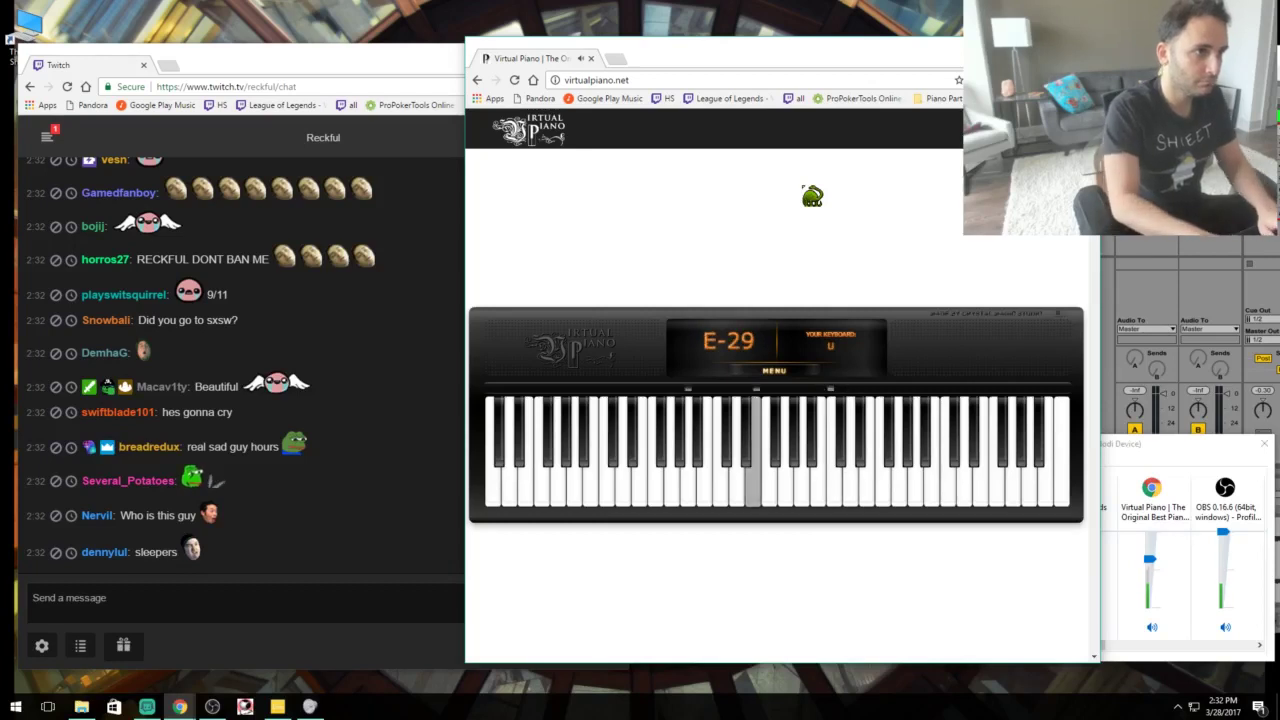
key(o)
key(u)
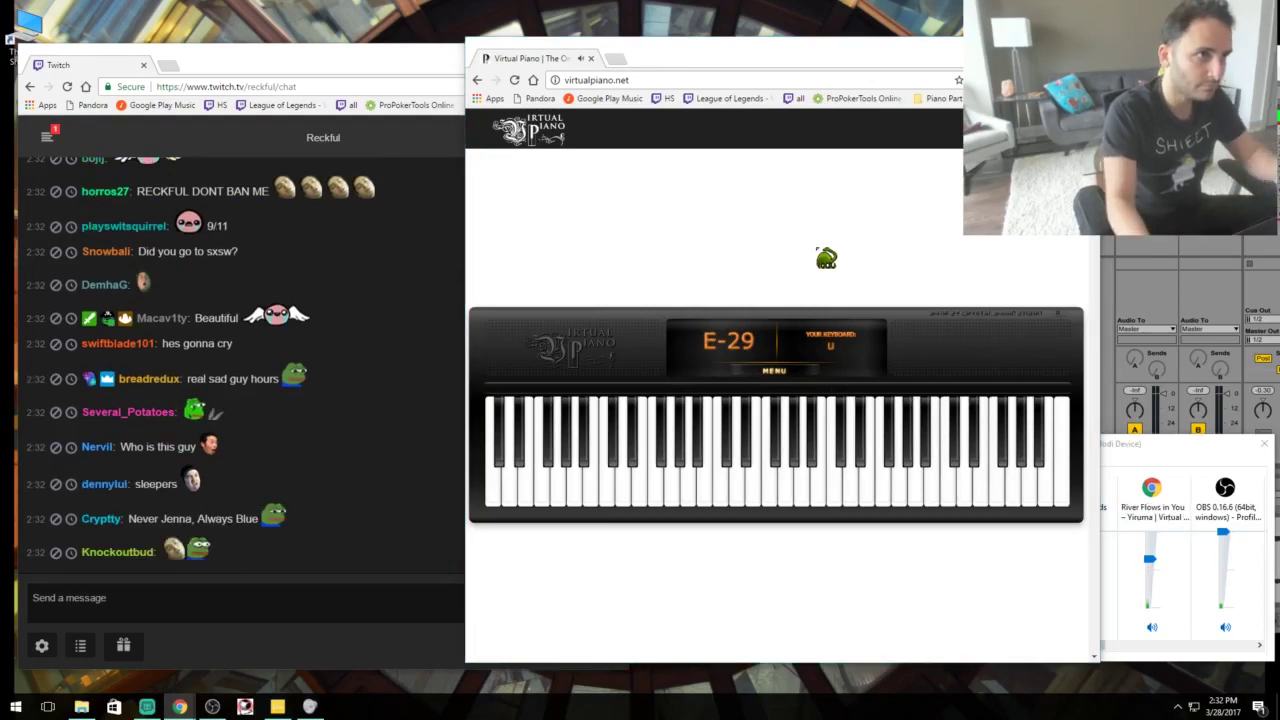
Repeat C-37 around F-30, followed by a stepwise run through D-39, E-41 and F-42 to G-44.
key(s)
key(s)
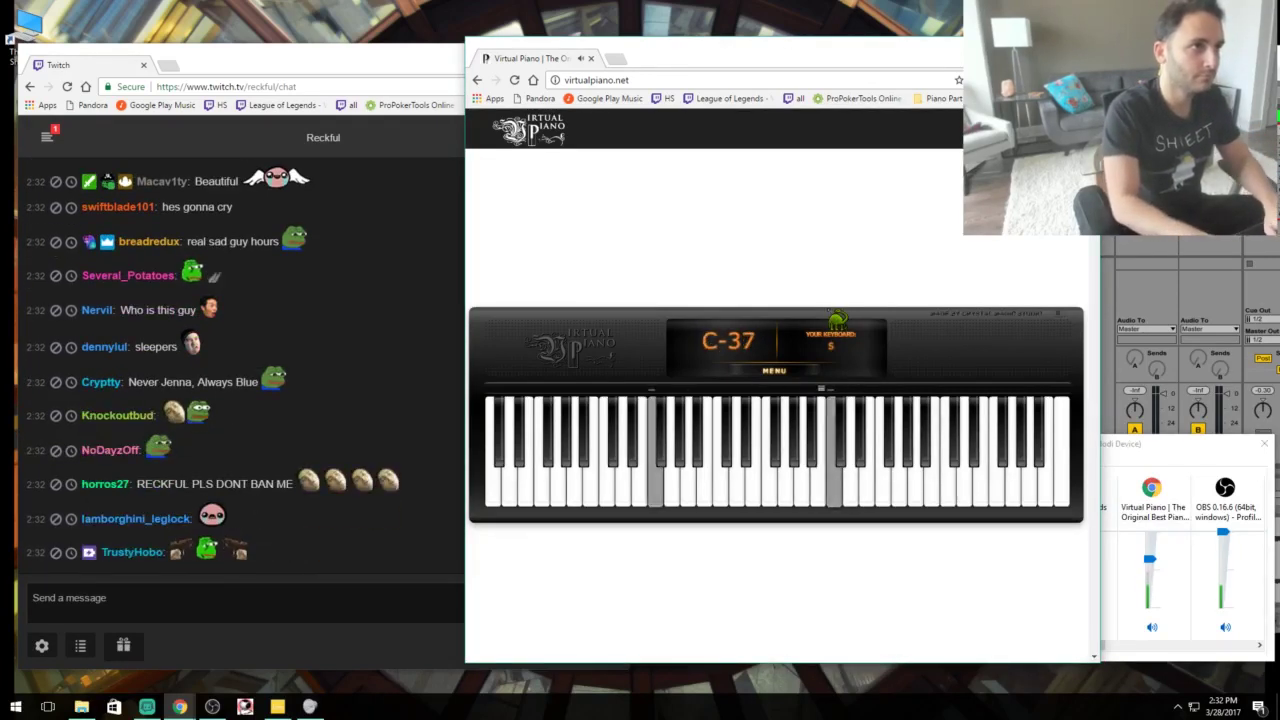
key(i)
key(s)
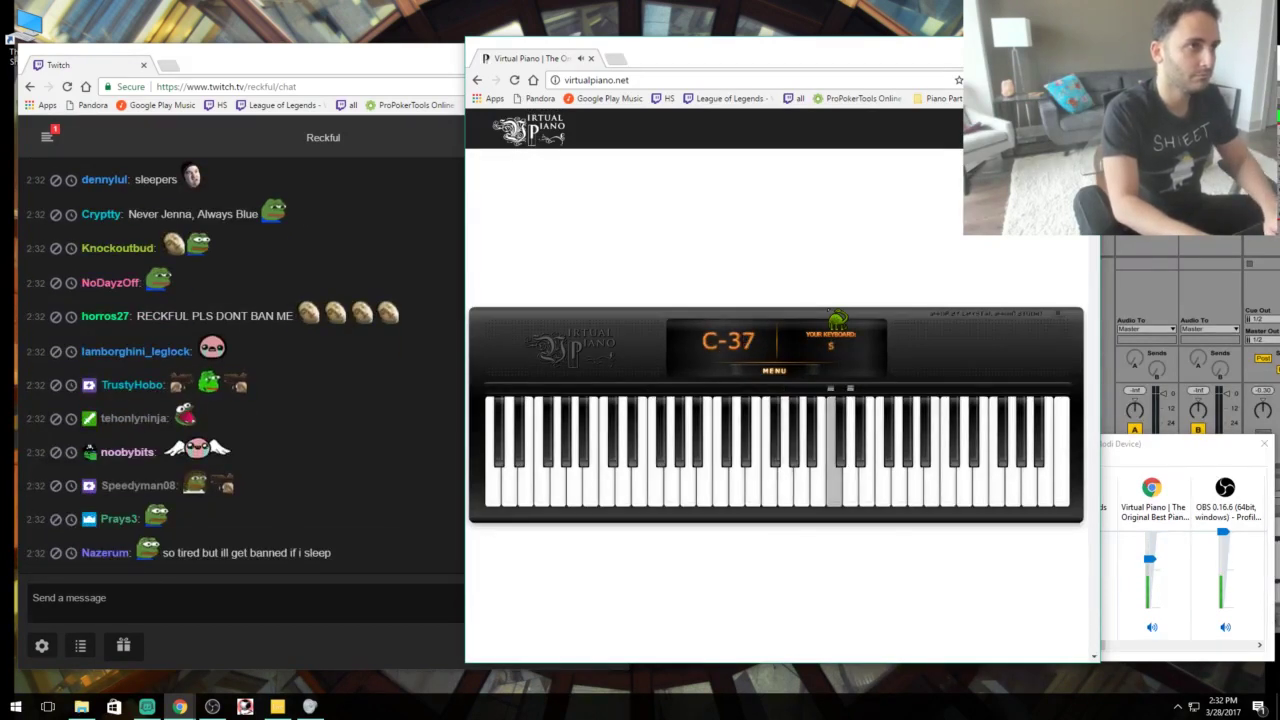
key(d)
key(f)
key(g)
key(h)
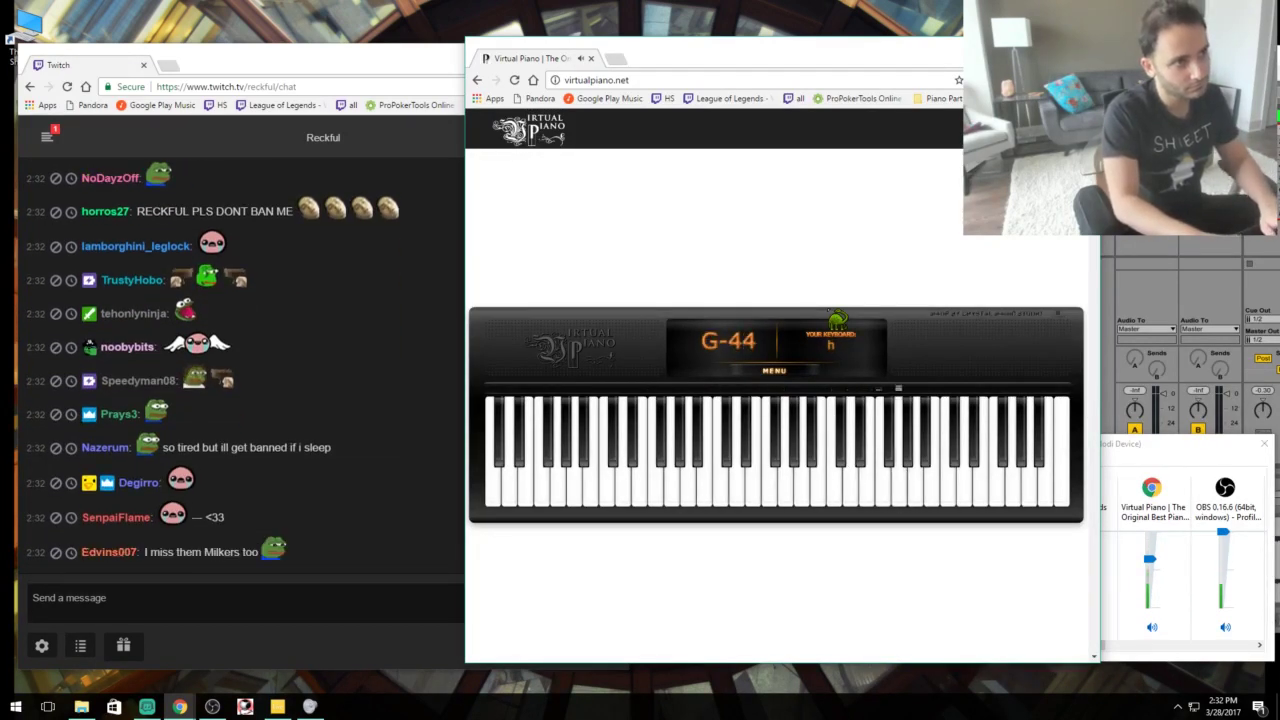
Descend from C-37 through B-36 to A-34, and rise through B-36 to E-41.
key(s)
key(a)
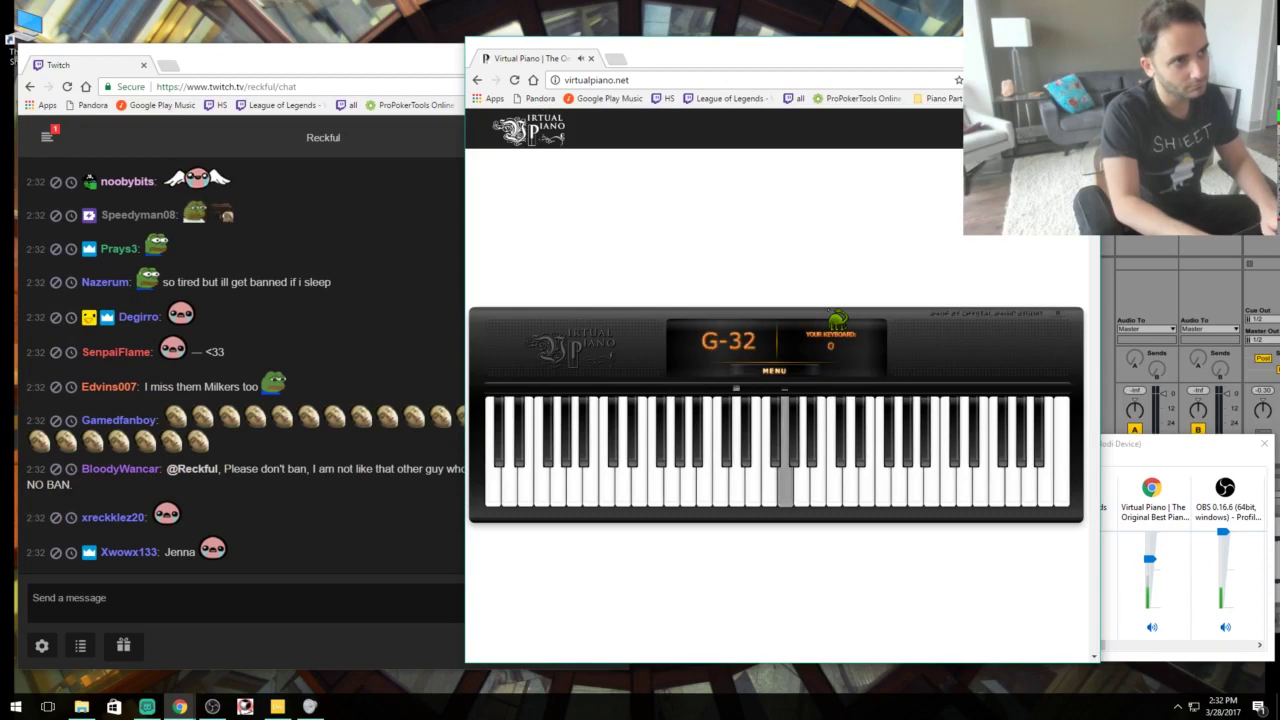
key(p)
key(a)
key(f)
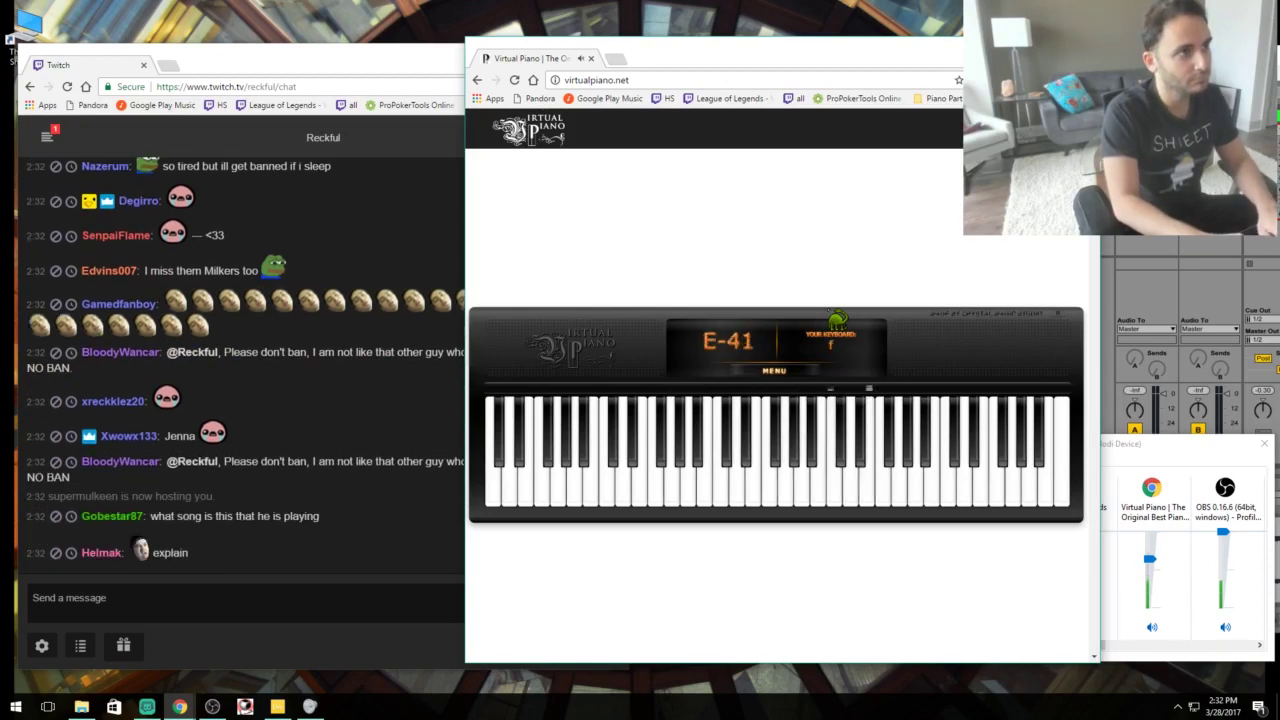
Play C-37 under repeated C-49, drop through B-48 to G-44, and climb from E-41 through F-42 to G-44.
key(s)
key(l)
key(l)
key(k)
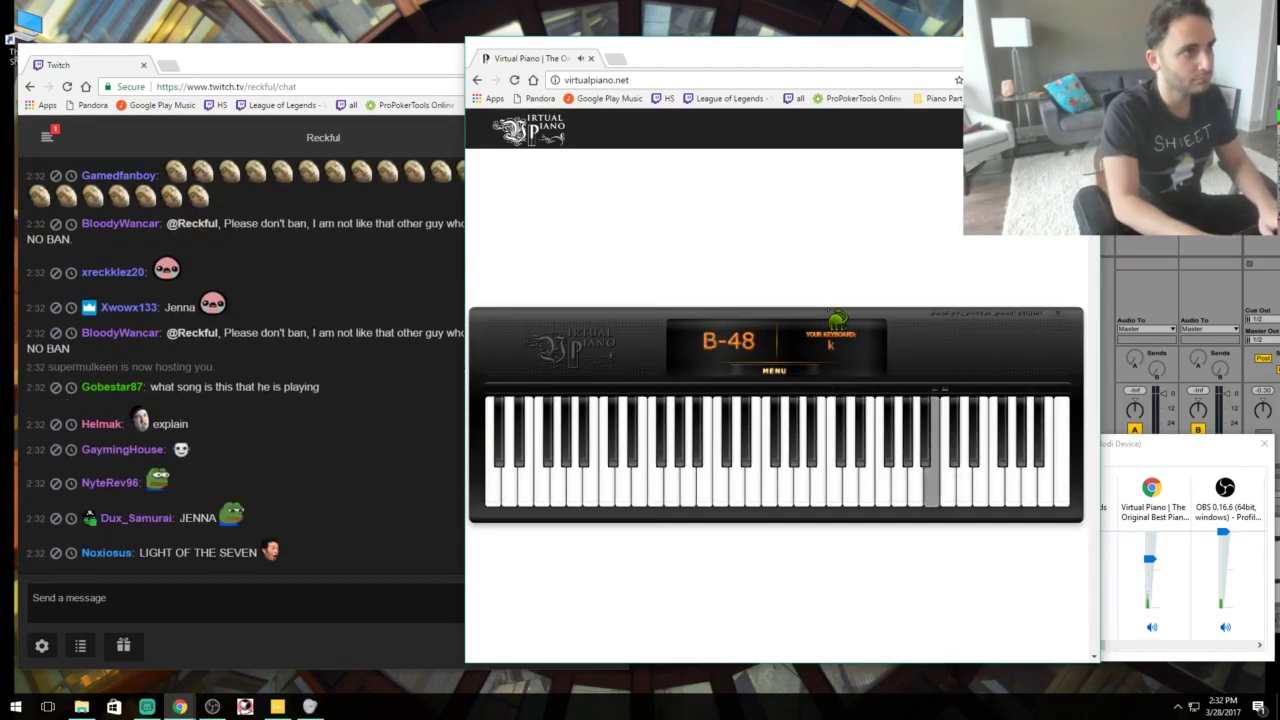
key(h)
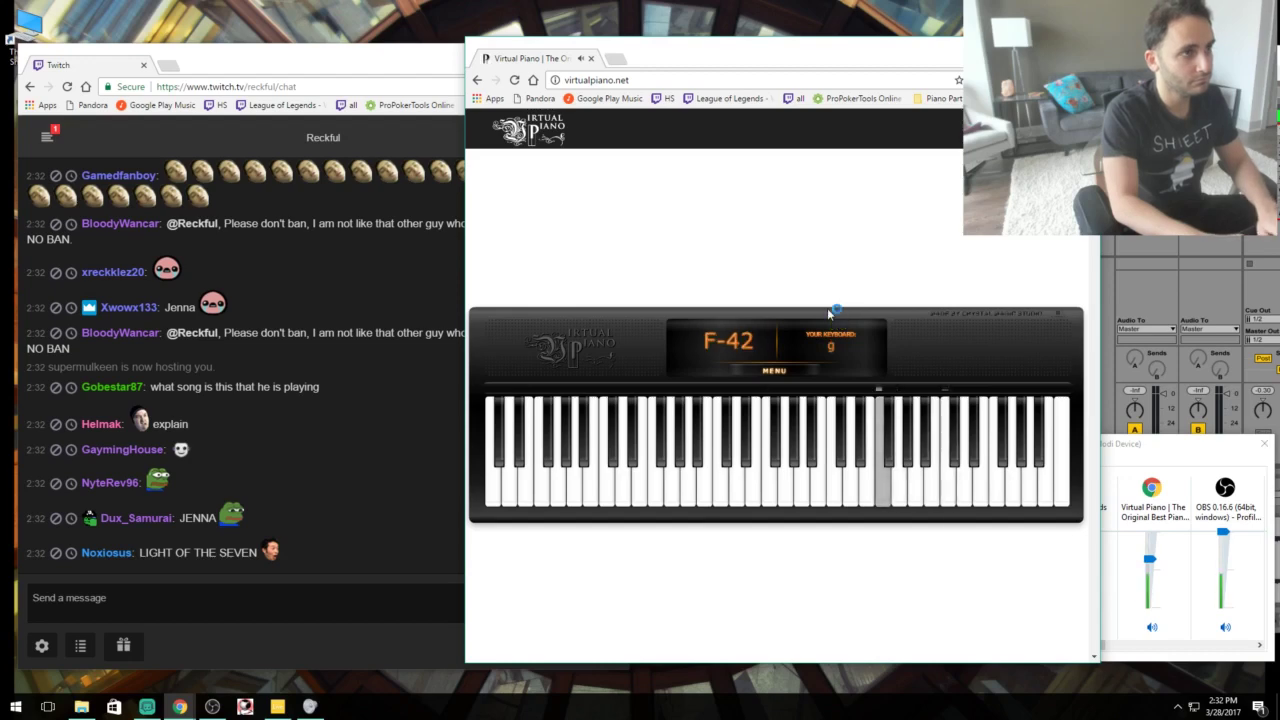
key(f)
key(g)
key(h)
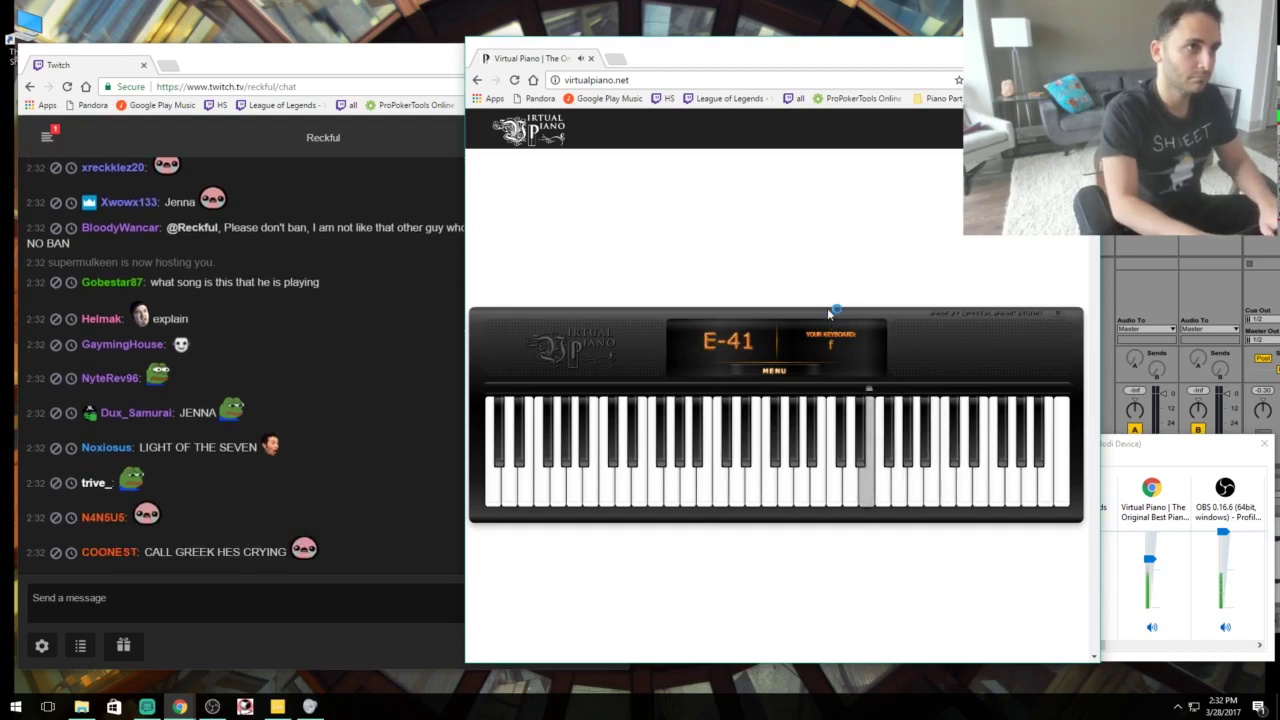
Rise from B-36 to C-37 and D-39 around a low E-29, continuing with E-41 around A-34 up to F-42.
key(a)
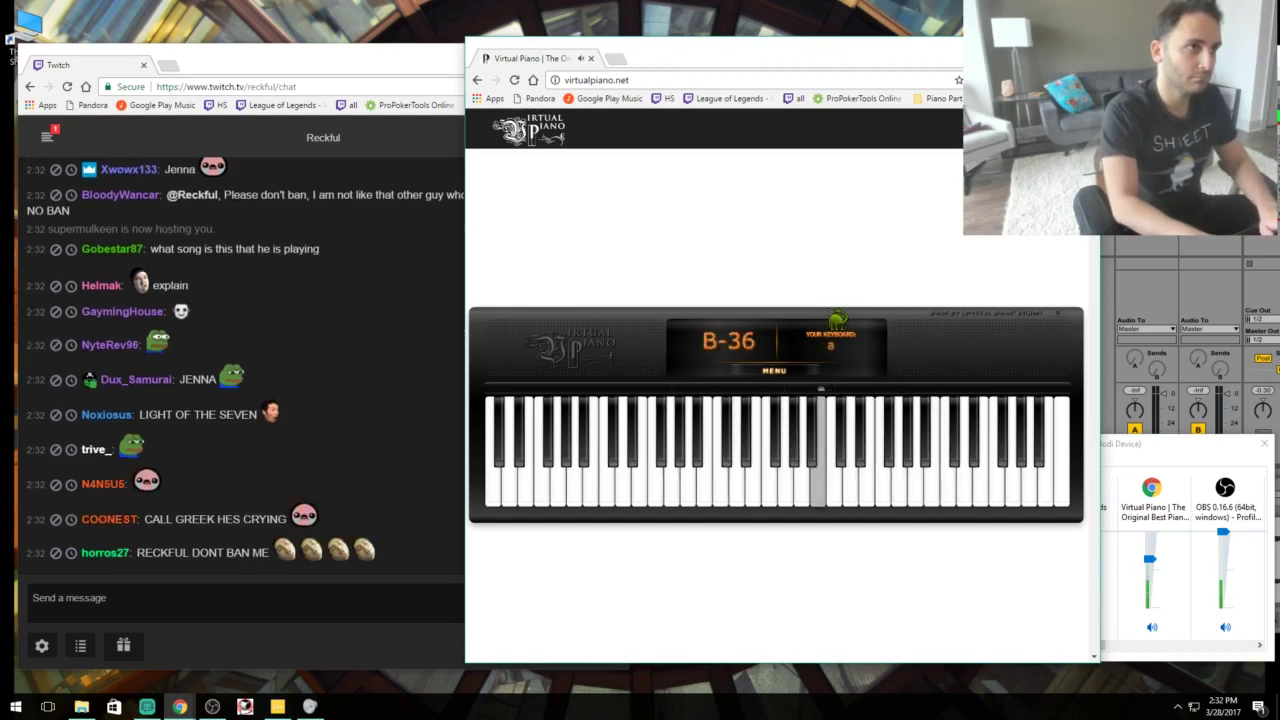
key(s)
key(u)
key(s)
key(d)
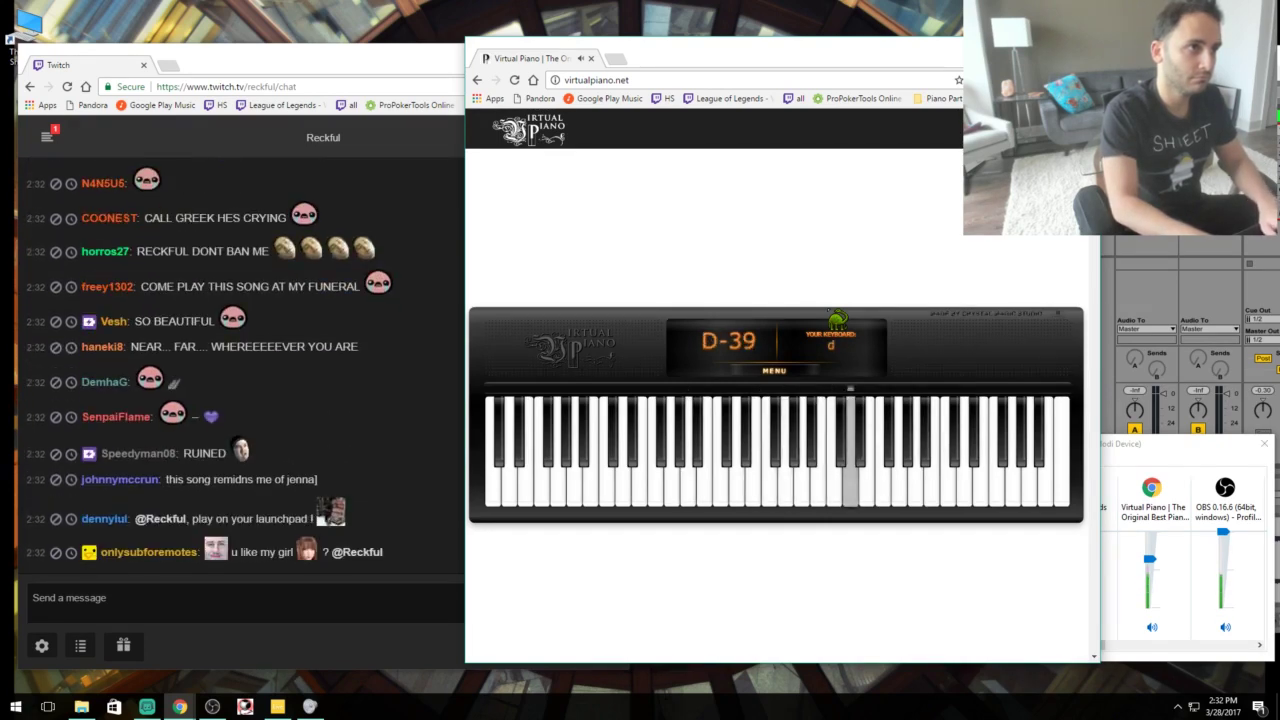
key(f)
key(p)
key(f)
key(g)
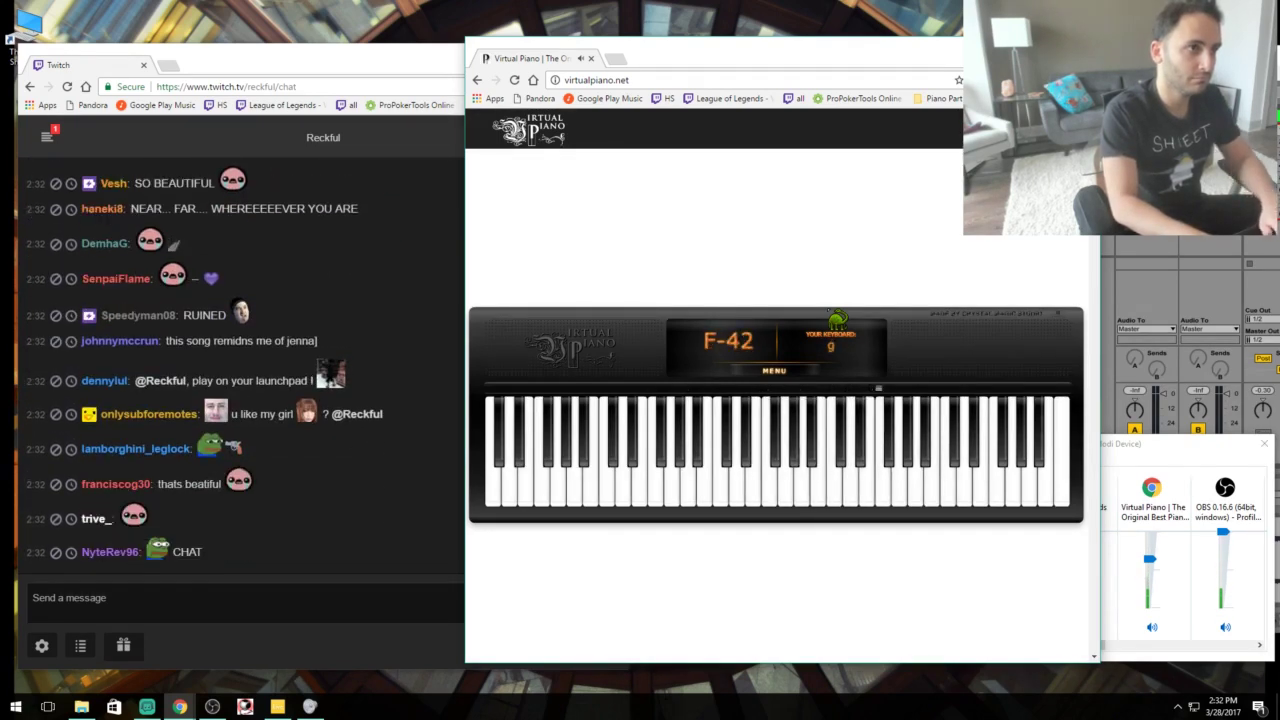
Play G-44 with C-37, fall through F-42 to D-39, and add D-27 and A-34.
key(h)
key(s)
key(g)
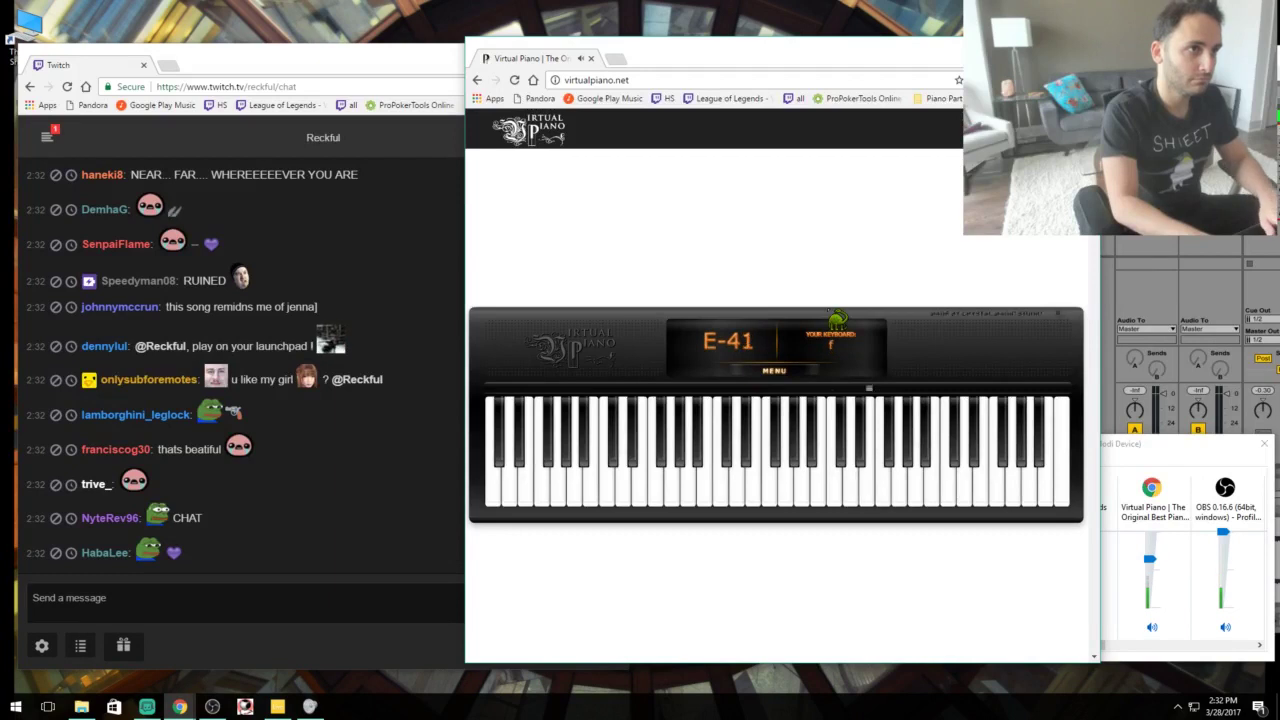
key(d)
key(y)
key(p)
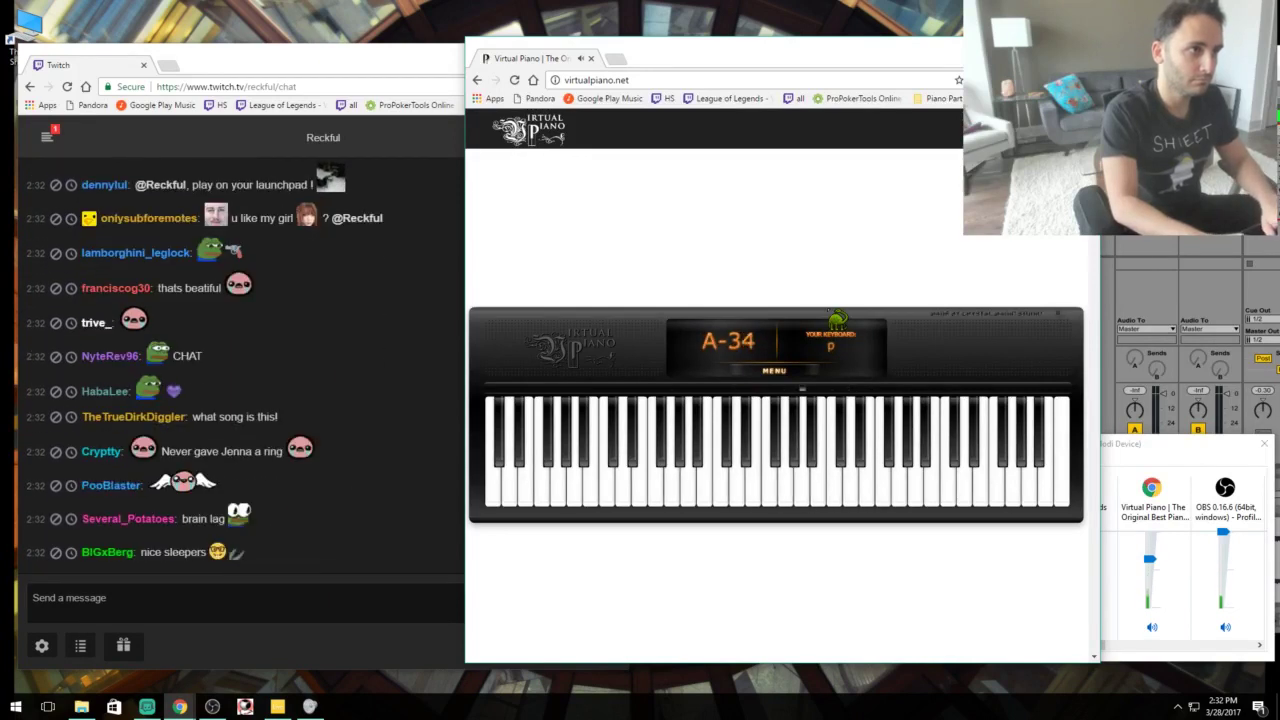
Play C-49, B-48 twice and G-44, run up E-41, F-42 and G-44, and leap to E-53.
key(l)
key(k)
key(k)
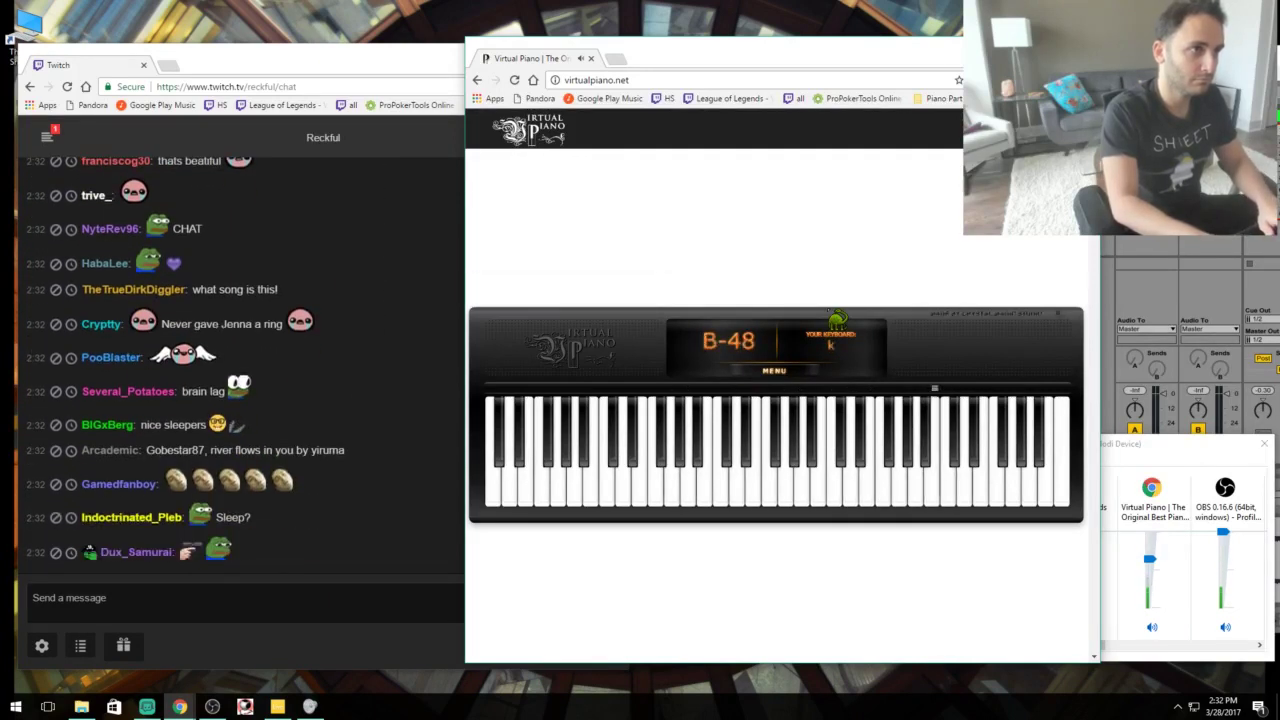
key(h)
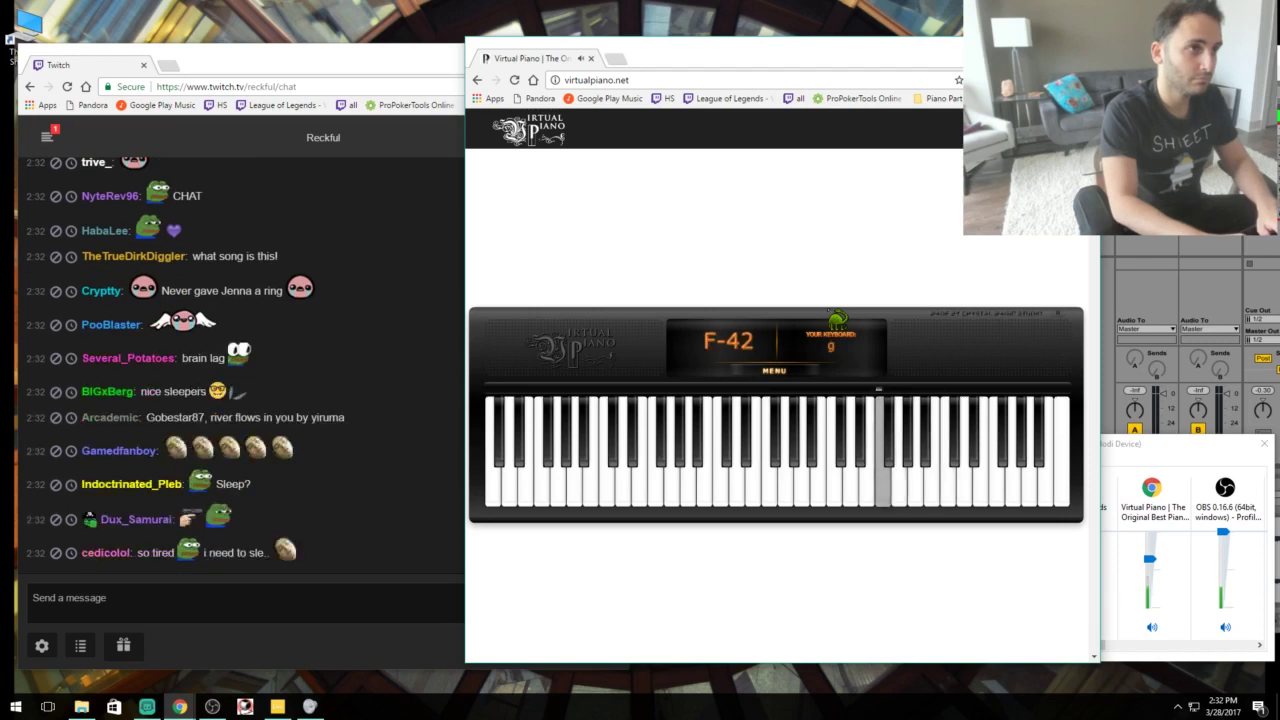
key(f)
key(g)
key(h)
key(x)
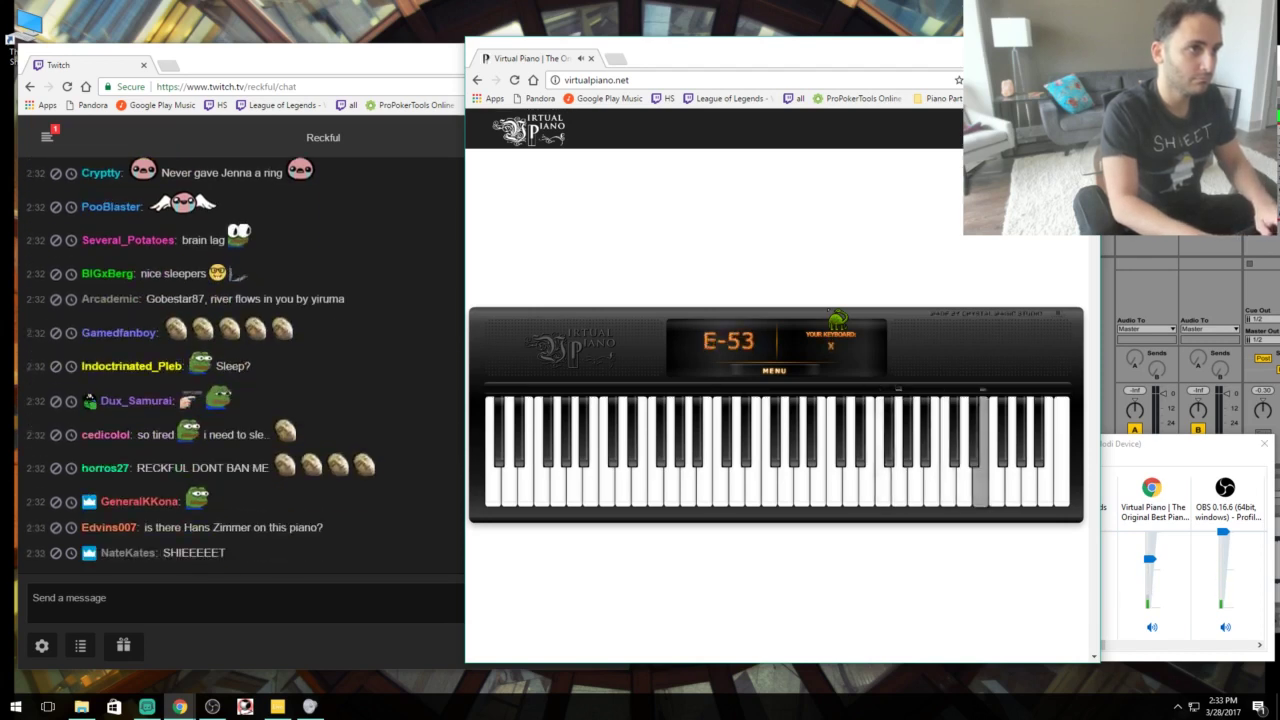
Alternate G-32 with C-37, and play E-41 followed by F-30 and A-34.
key(0)
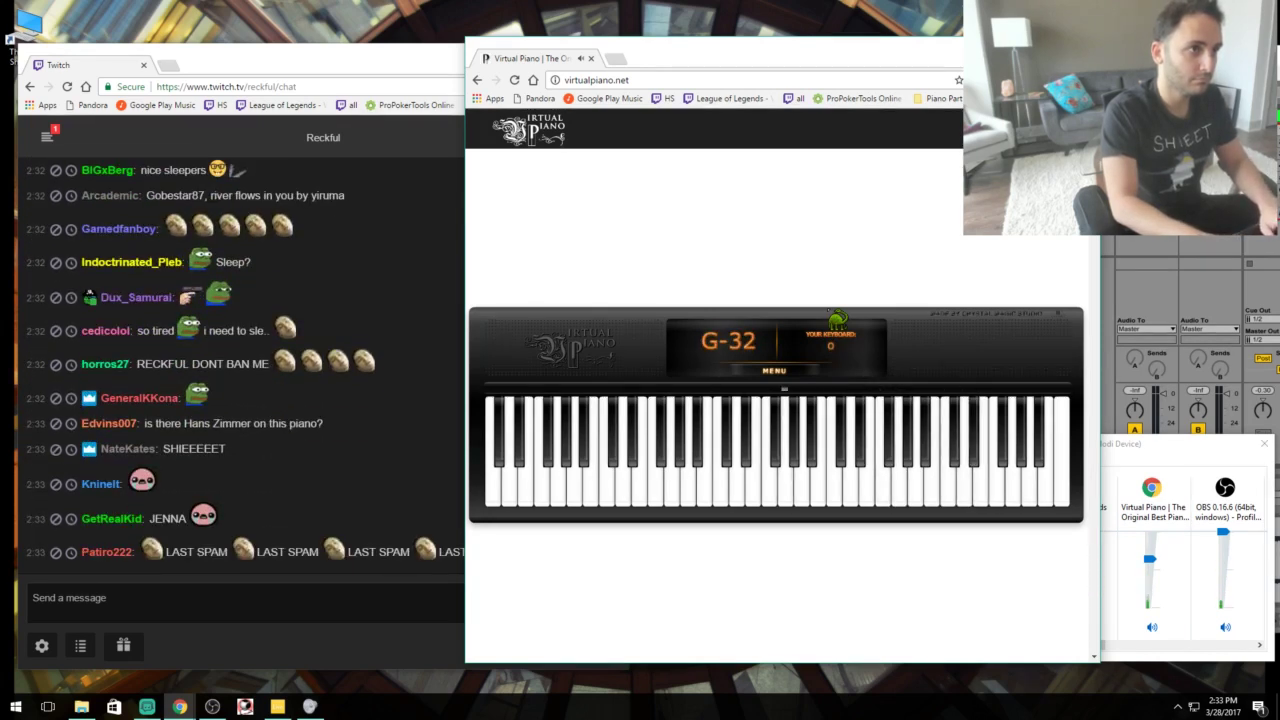
key(s)
key(0)
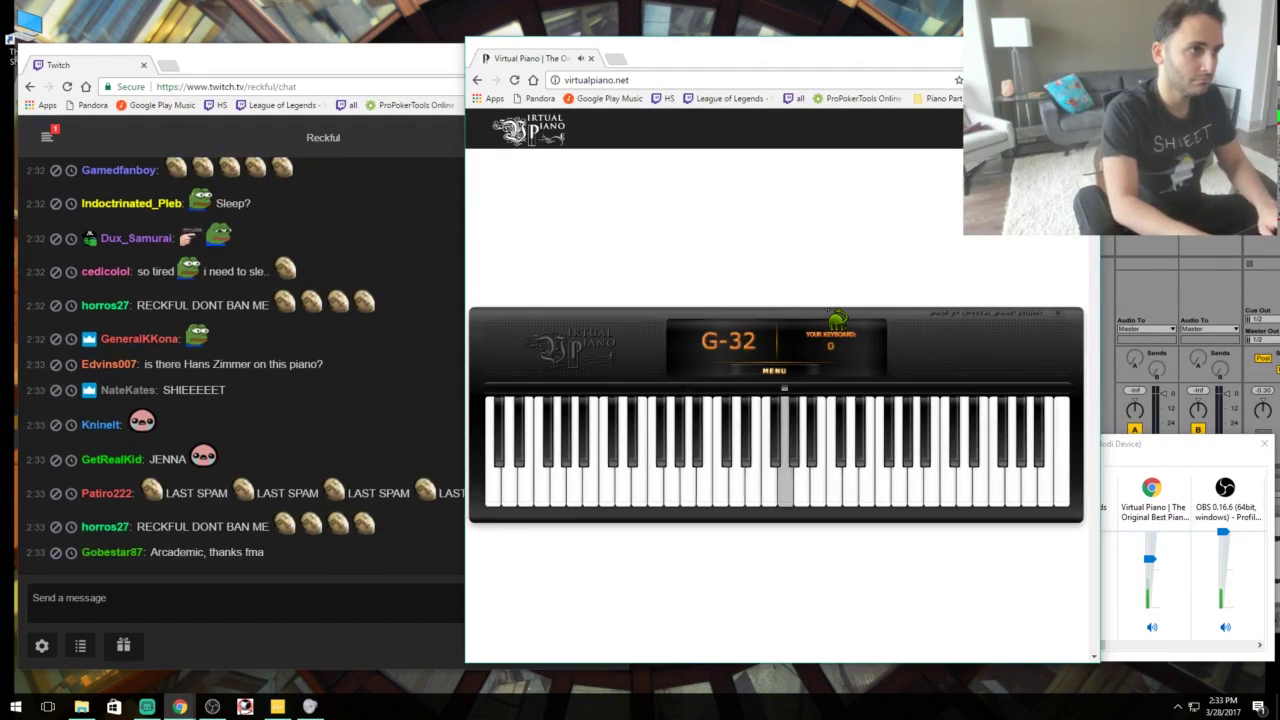
key(f)
key(i)
key(p)
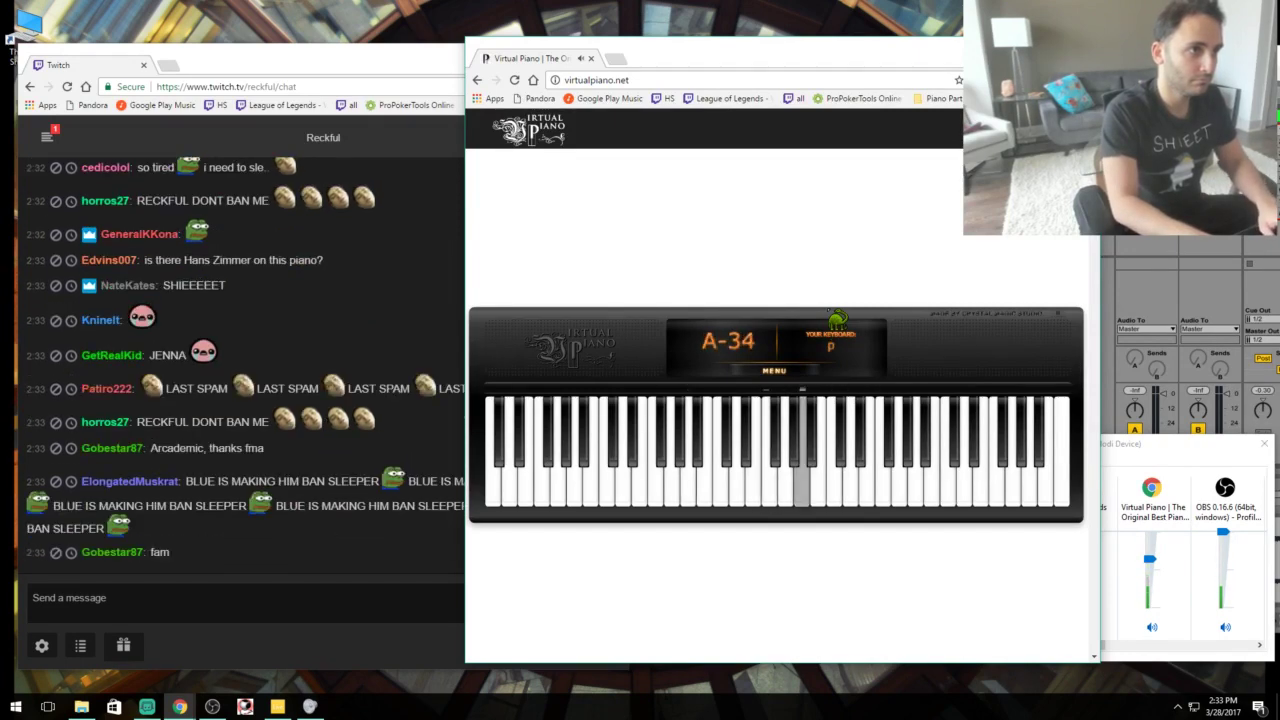
Descend from G-44 over G-32 through F-42 and E-41 to D-39, closing with A-34, A-22 and C-37.
key(h)
key(o)
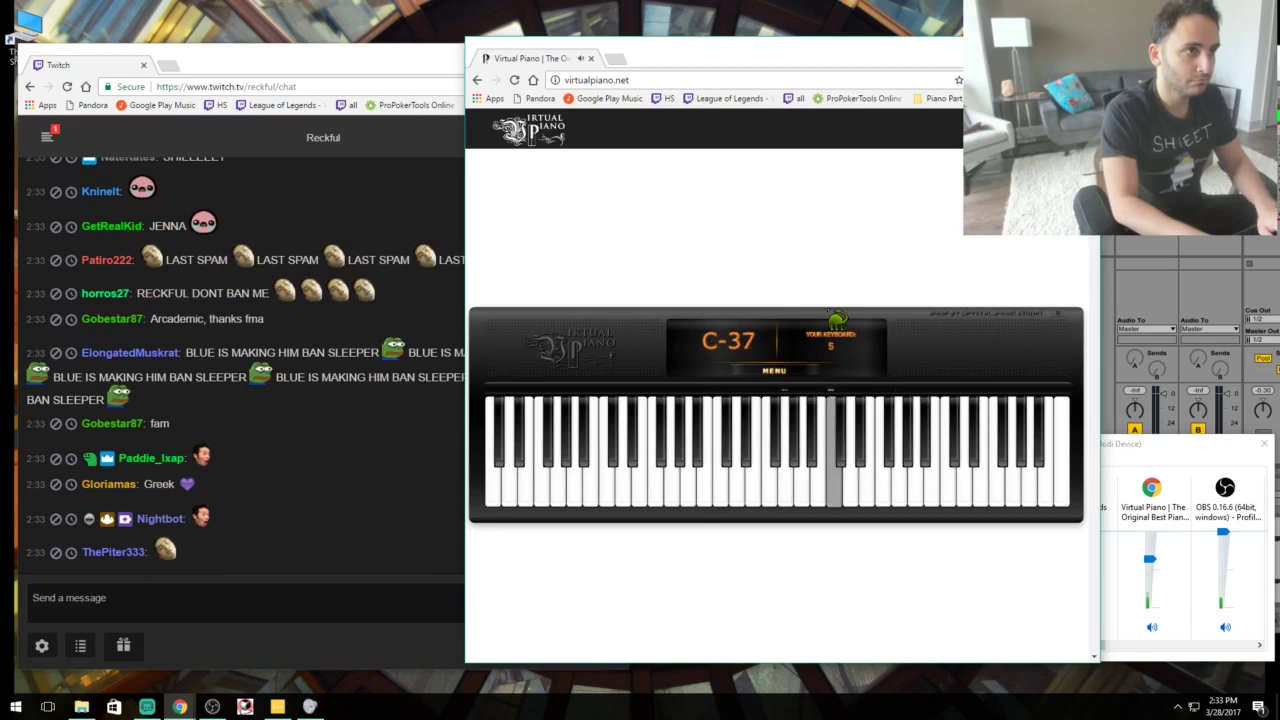
key(g)
key(f)
key(d)
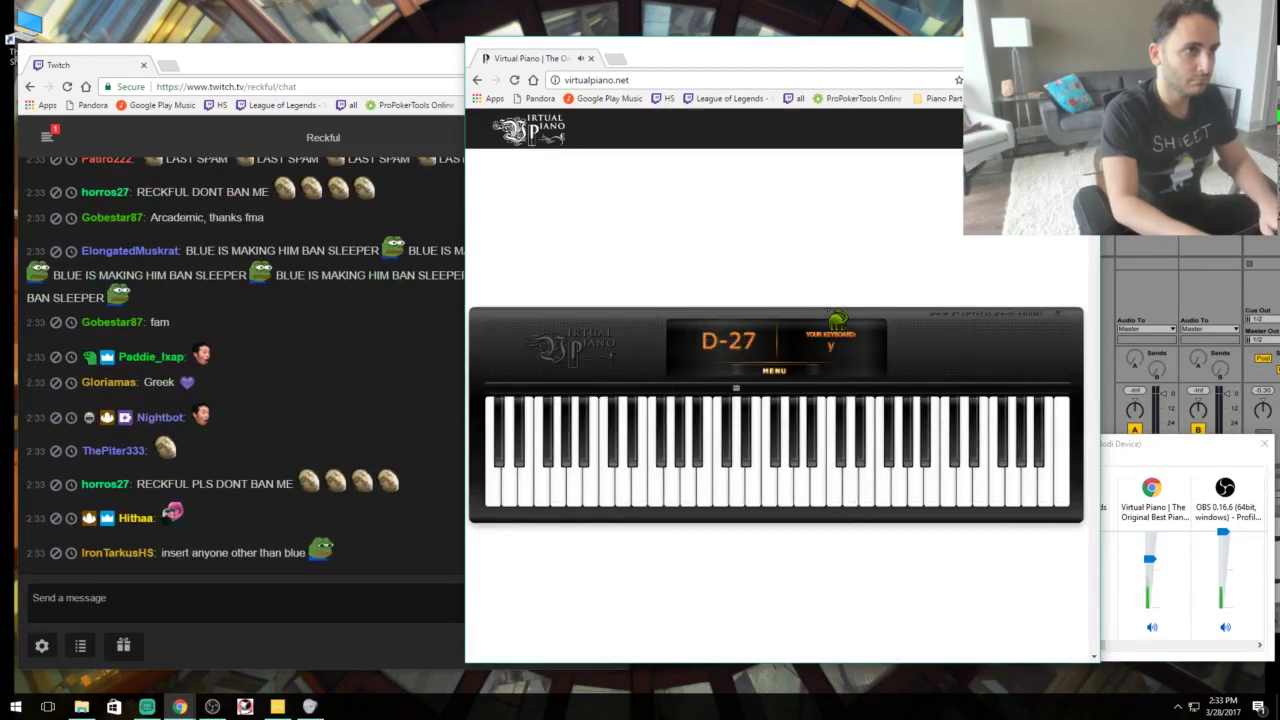
key(p)
key(e)
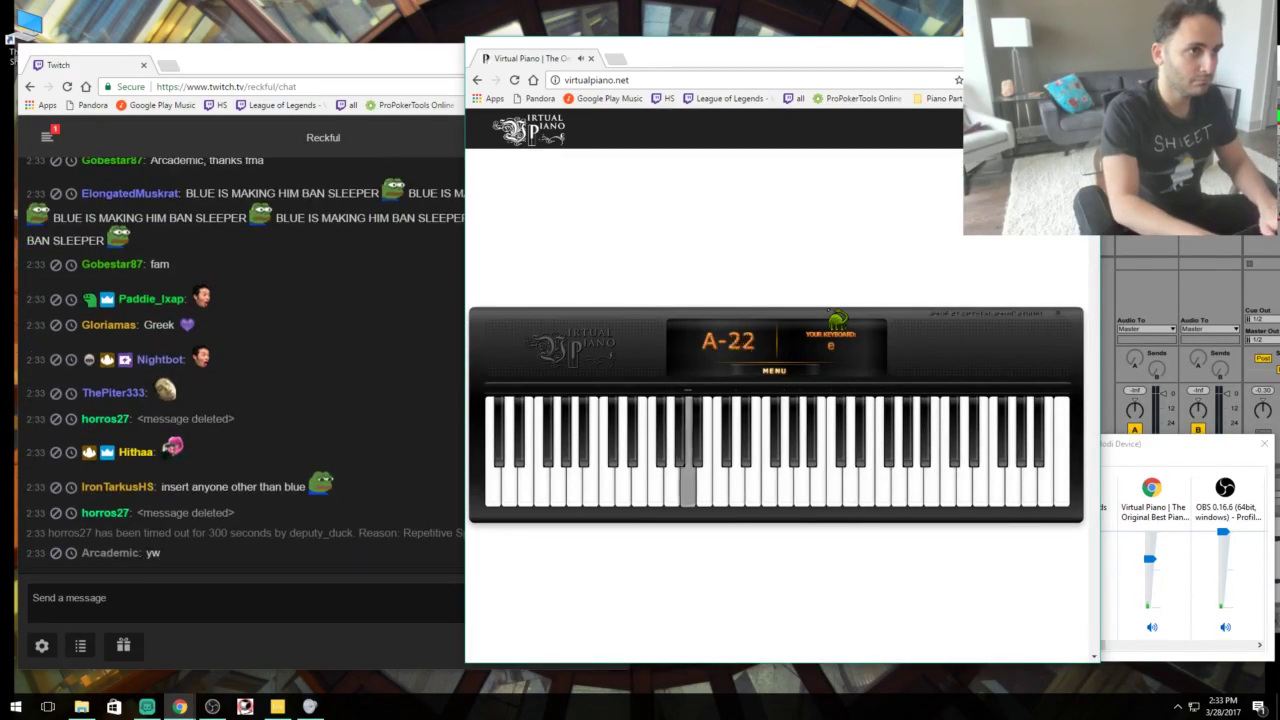
key(s)
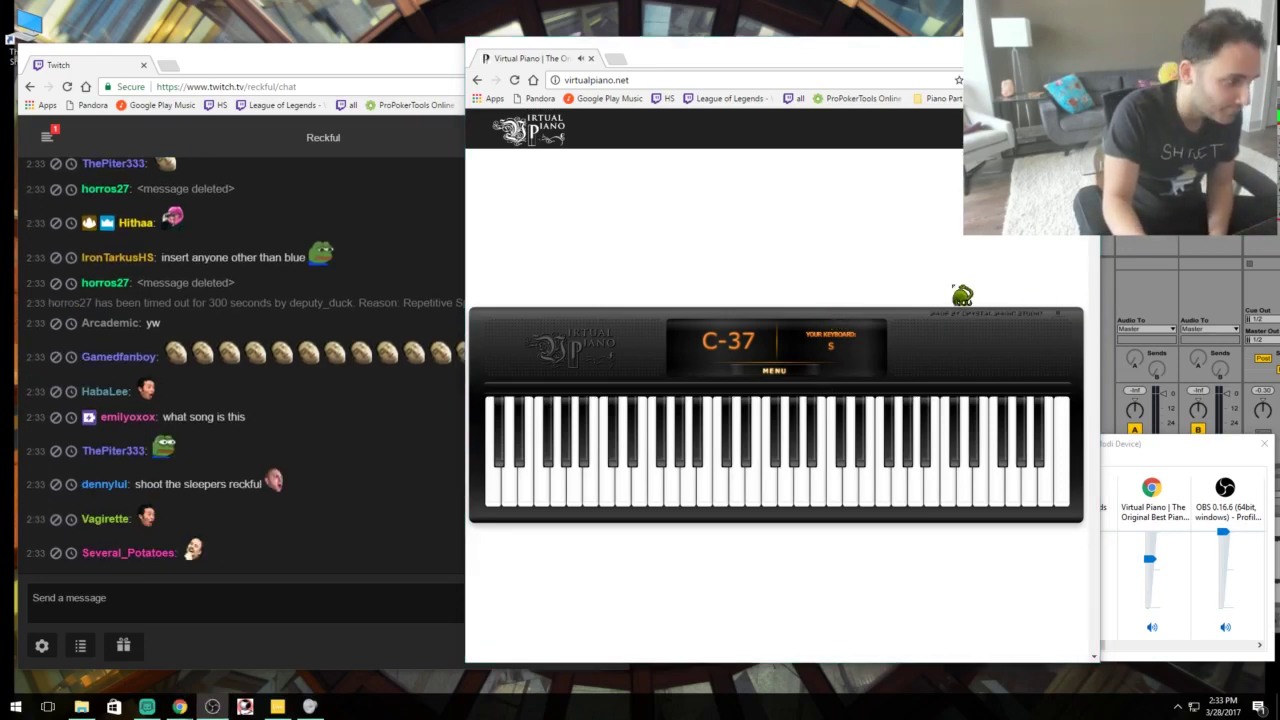
Put the piano window away and ban the chatter who posted a row of five identical emotes in the Twitch chat.
key(super+Down)
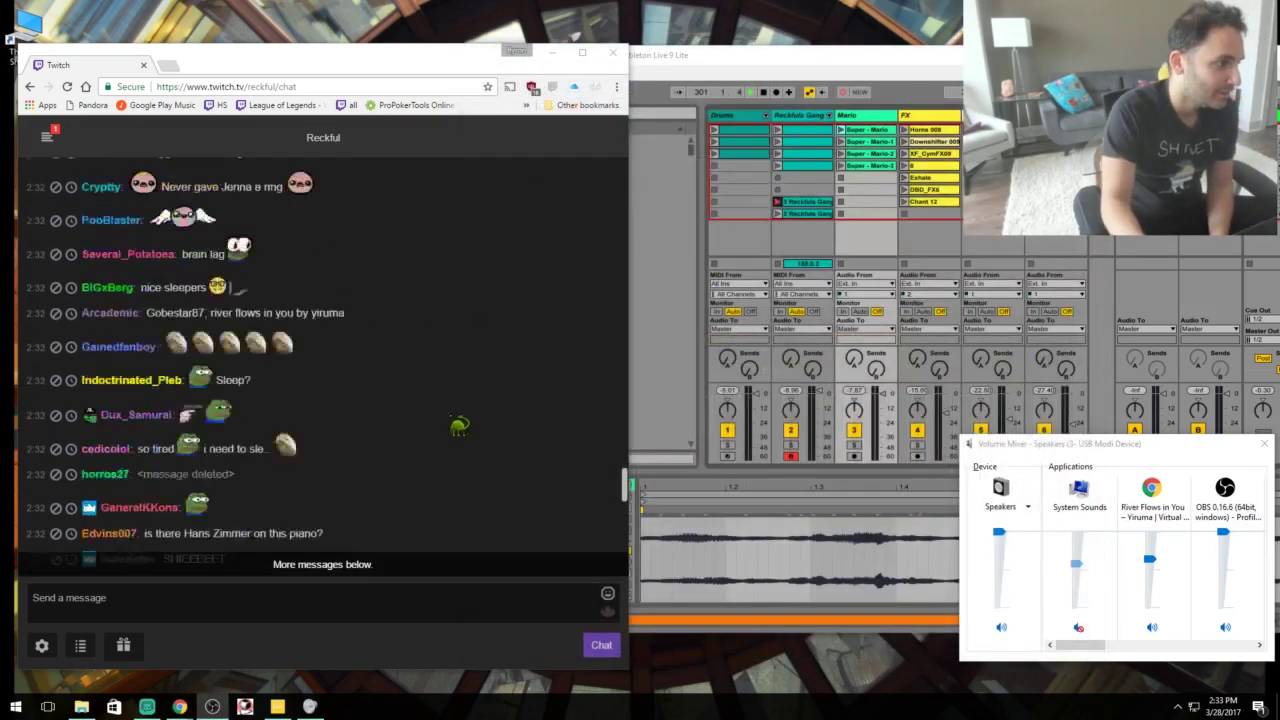
click(57, 290)
scroll(300, 350, up, 5)
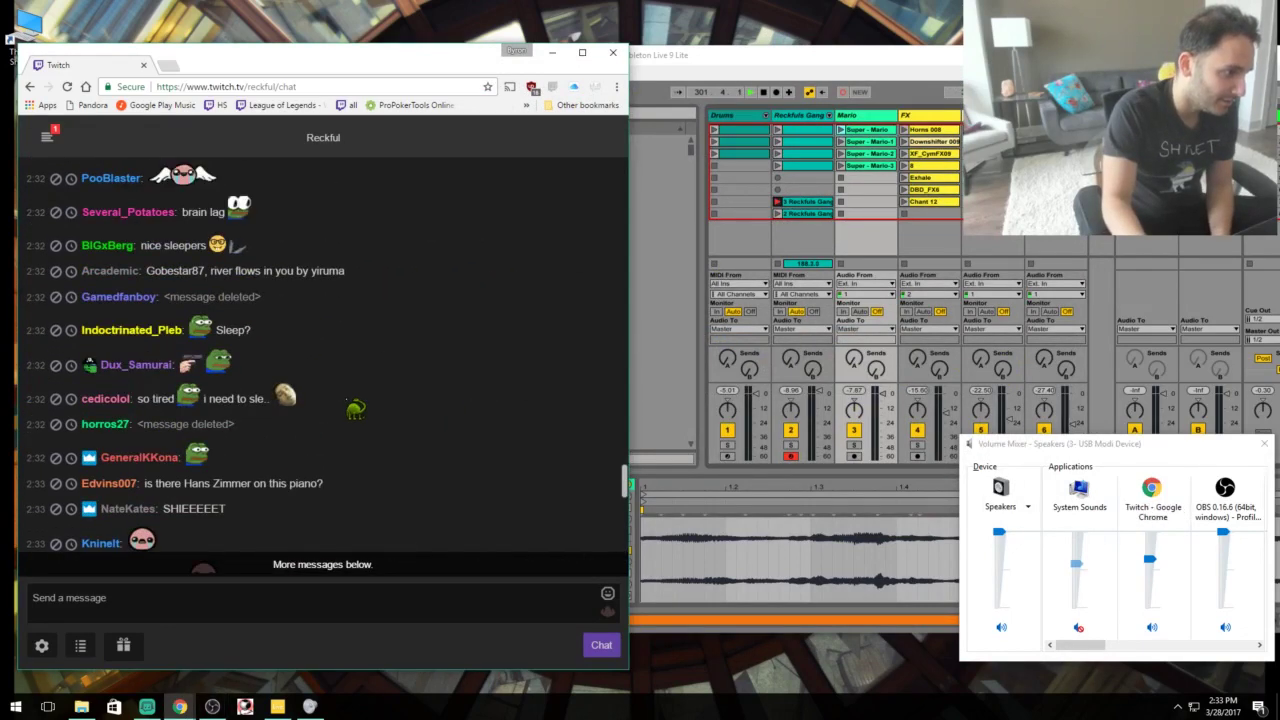
Read back through the recent Twitch chat messages for viewer reactions and song requests, returning to the newest ones.
scroll(353, 430, up, 10)
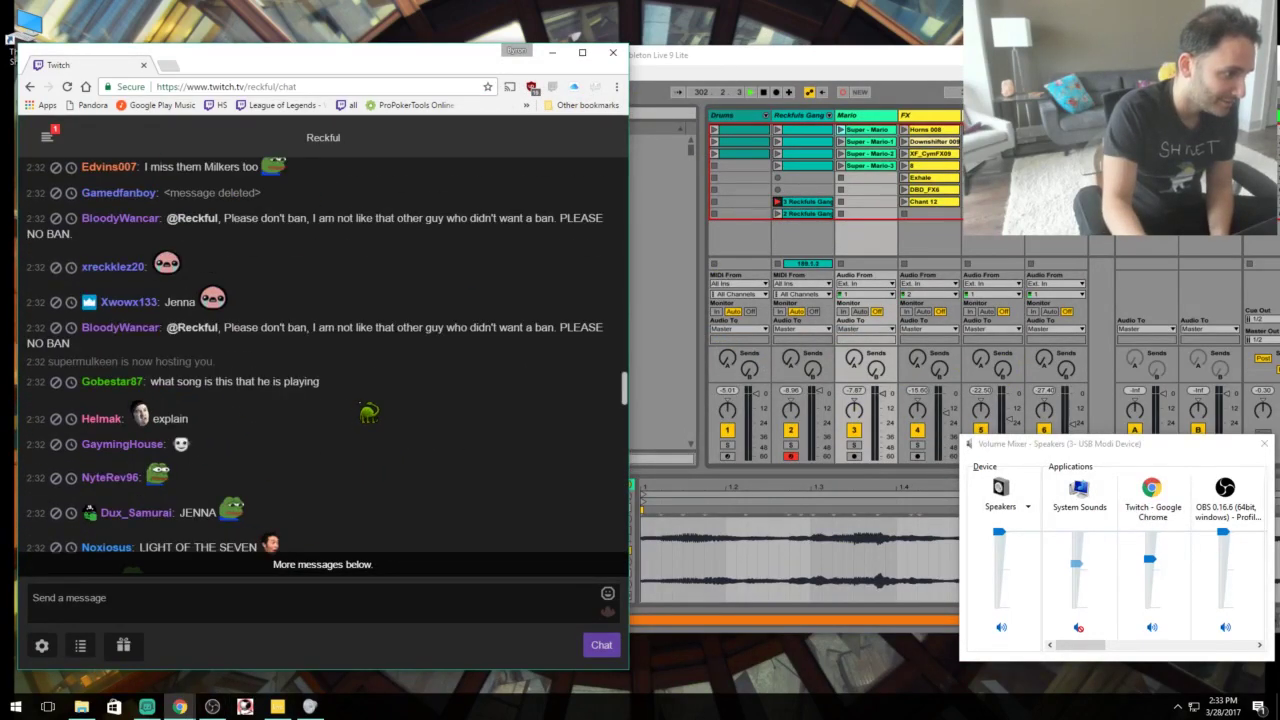
click(393, 578)
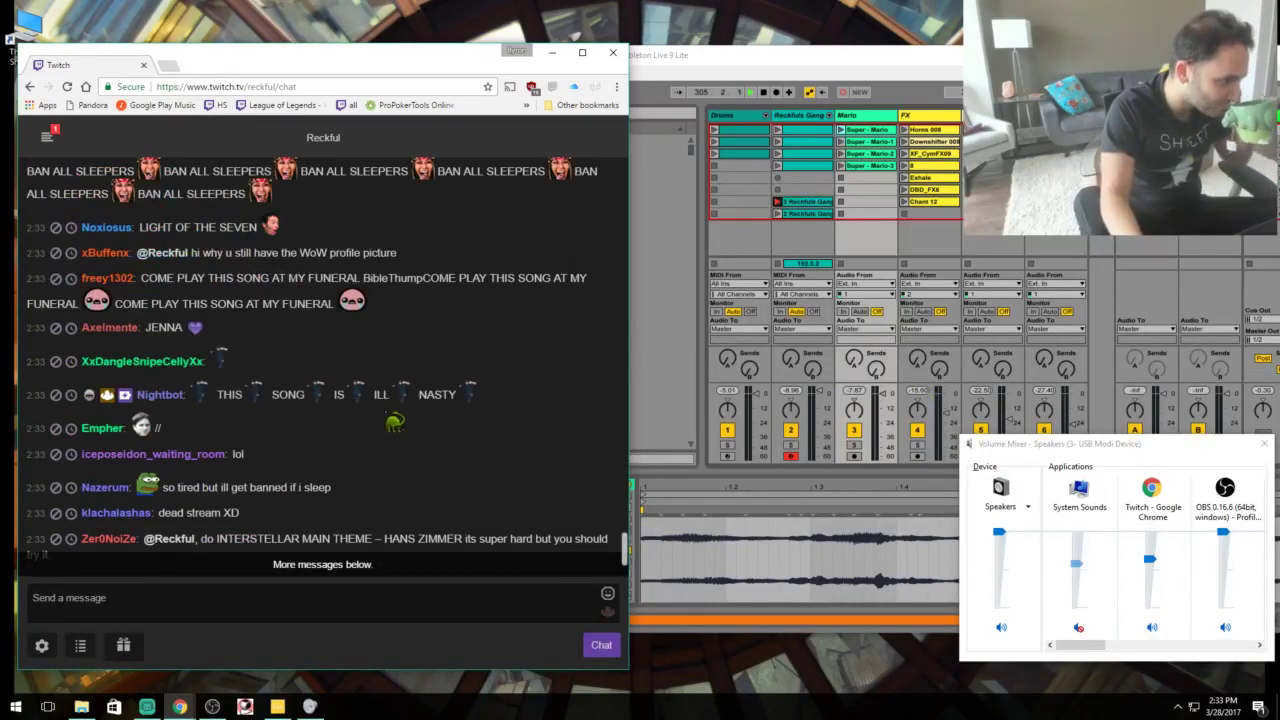
drag(420, 318, 128, 278)
click(451, 507)
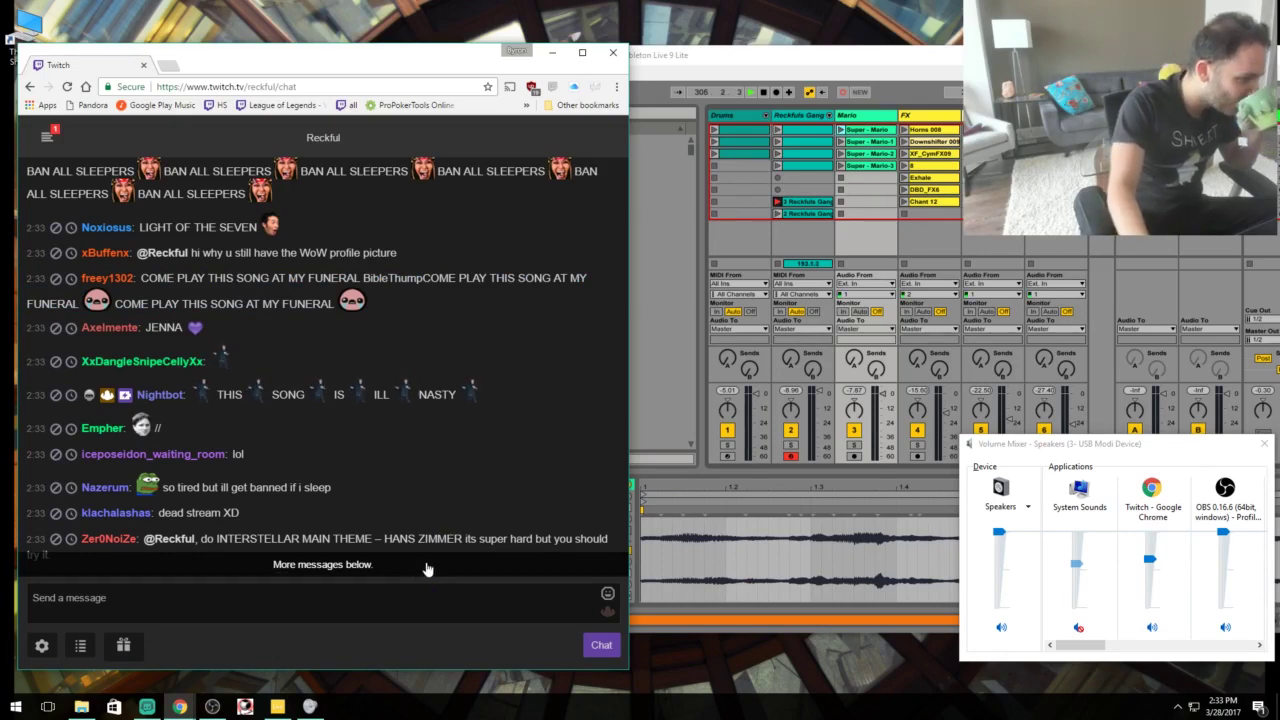
click(361, 566)
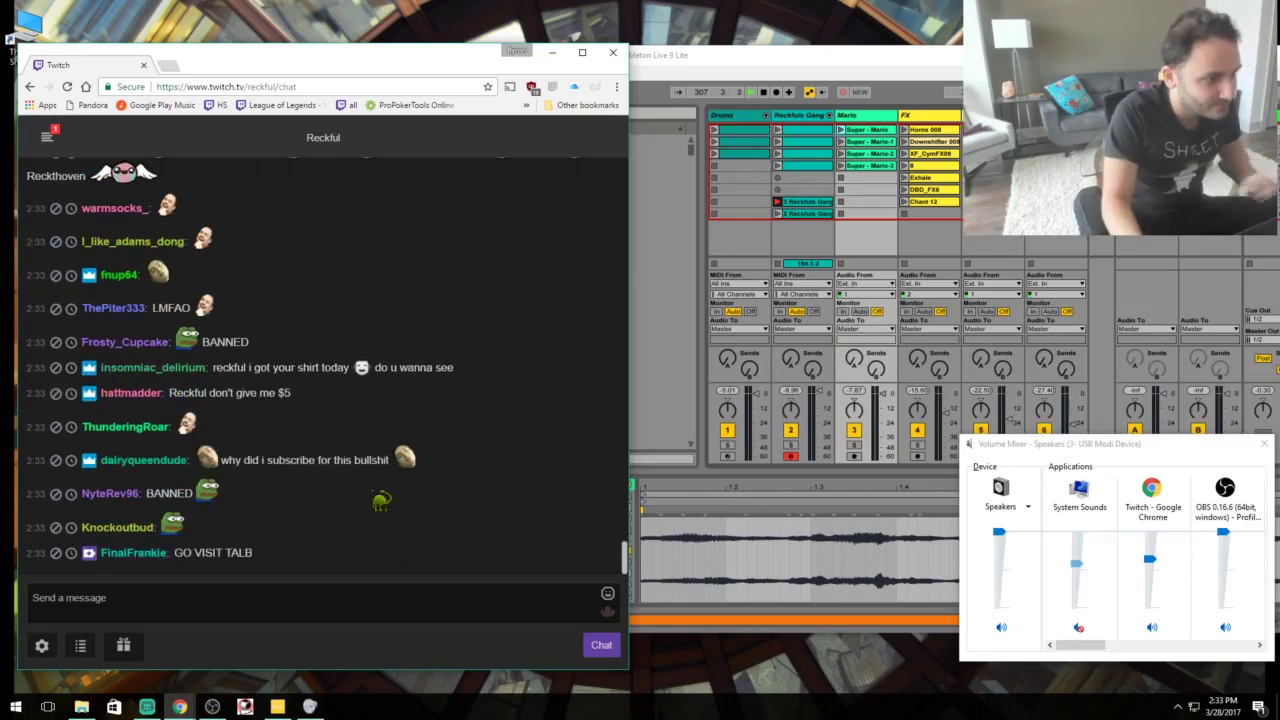
scroll(385, 490, up, 5)
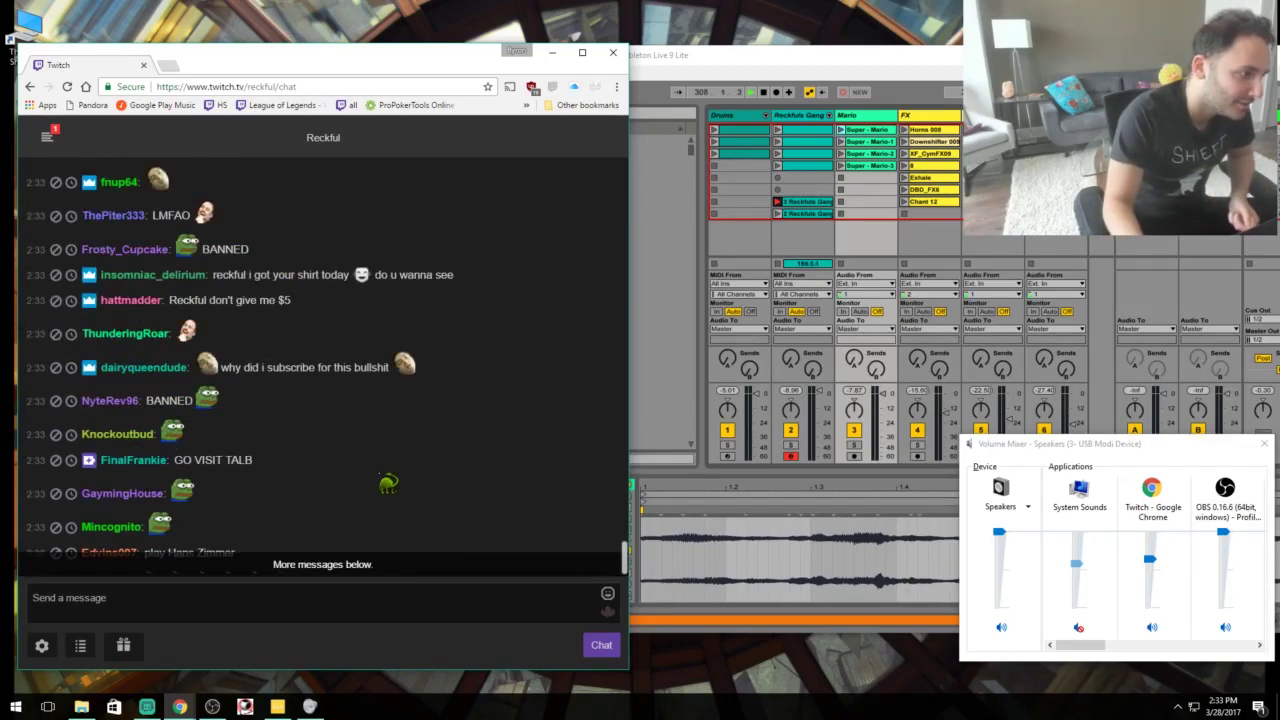
scroll(376, 506, down, 3)
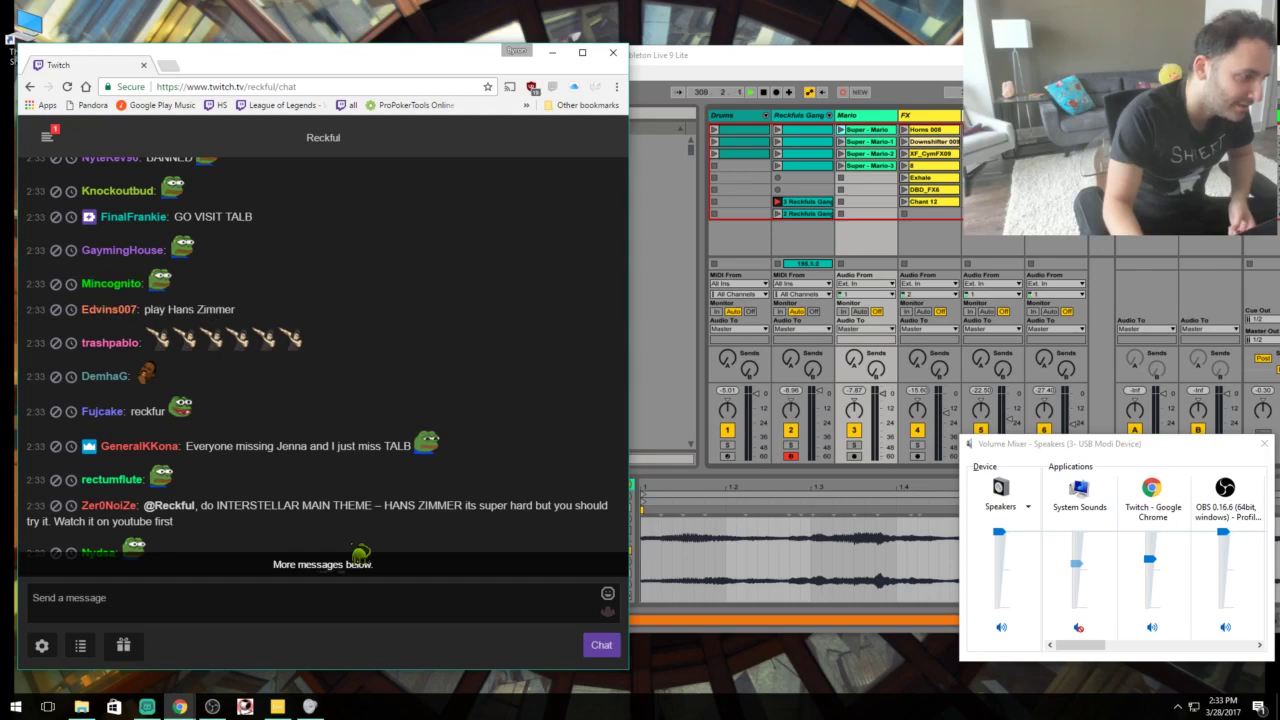
click(360, 558)
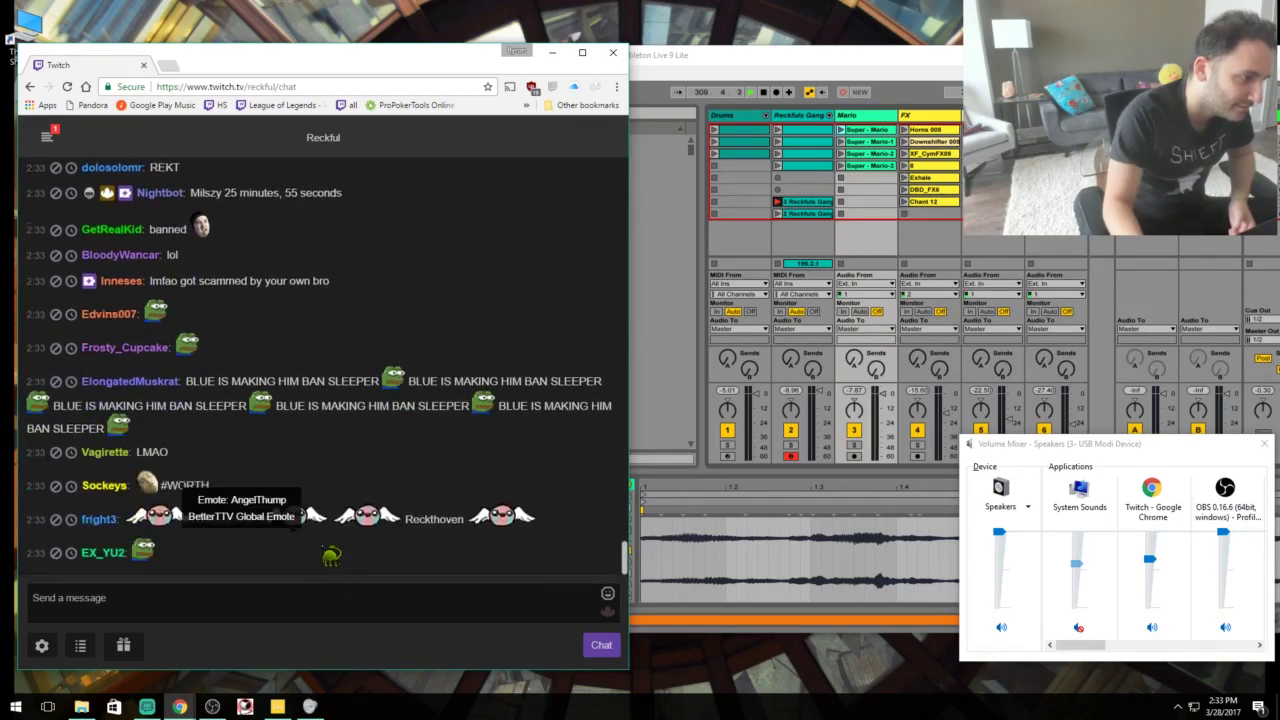
scroll(330, 548, up, 3)
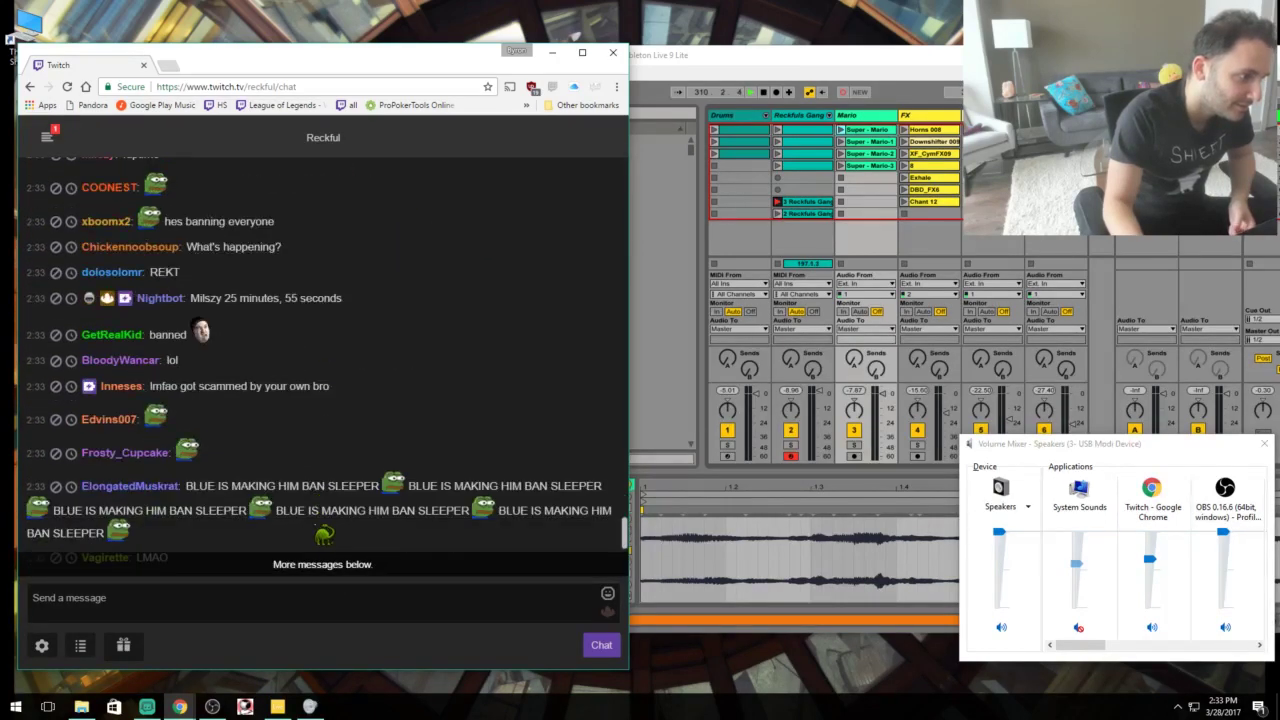
scroll(316, 531, down, 3)
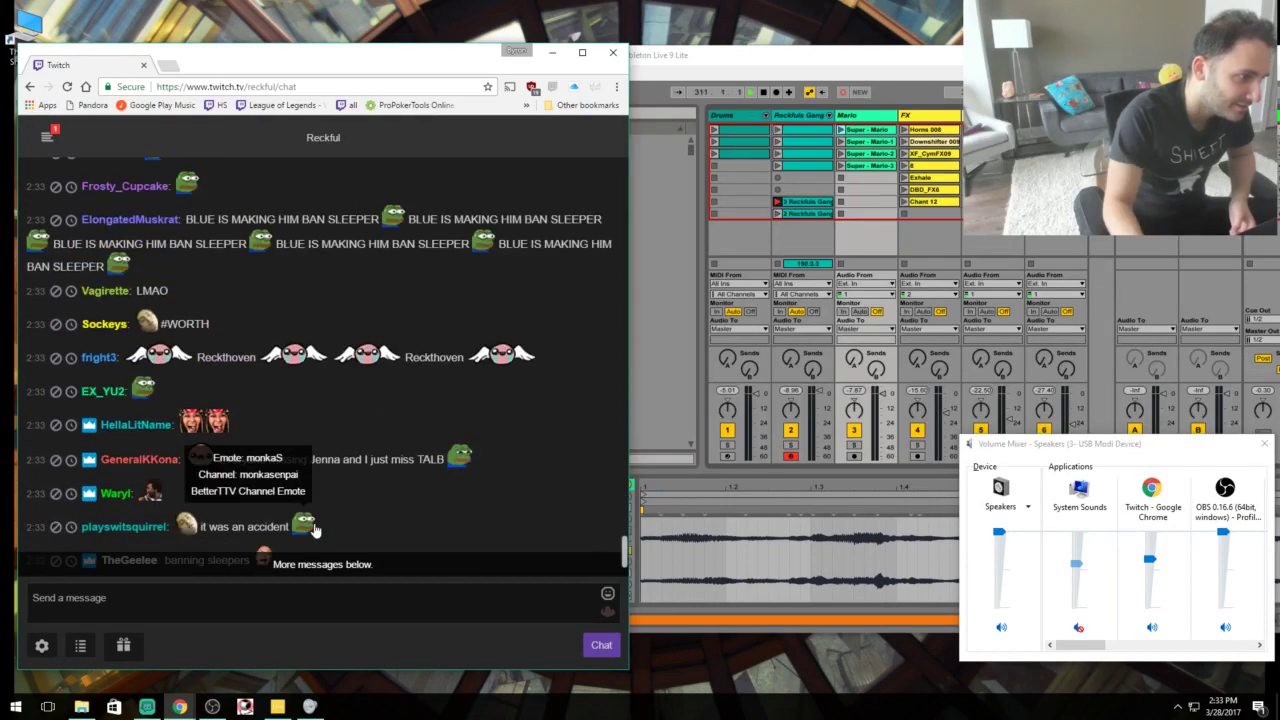
scroll(313, 530, down, 2)
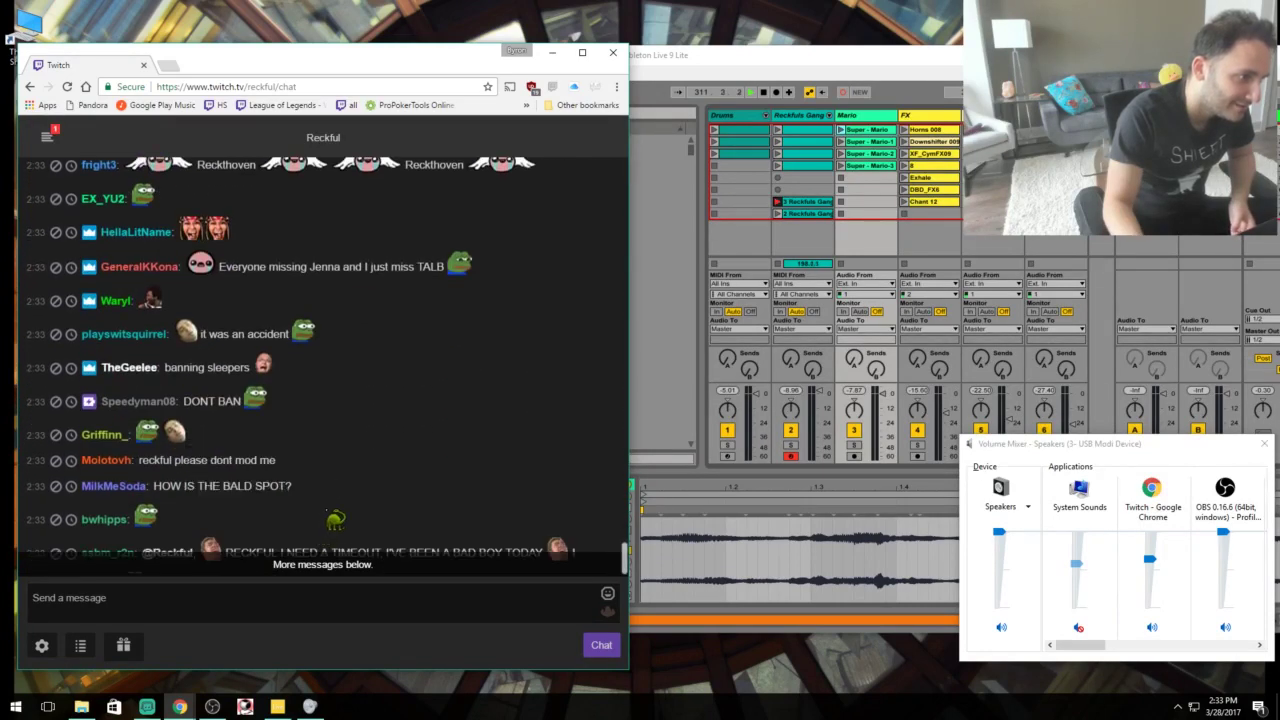
scroll(335, 518, up, 4)
click(335, 566)
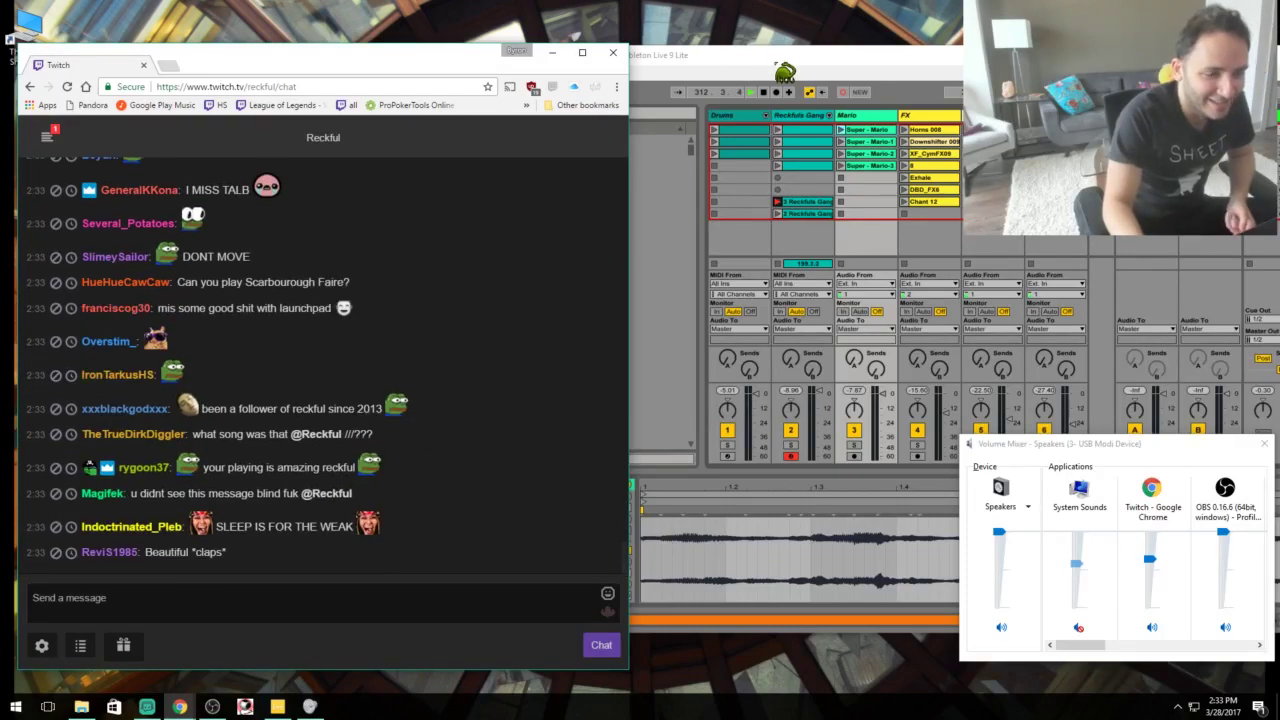
Switch to Ableton Live and check the Reckful Dire Dire Docks Project folder for a Live set to open.
key(alt+Tab)
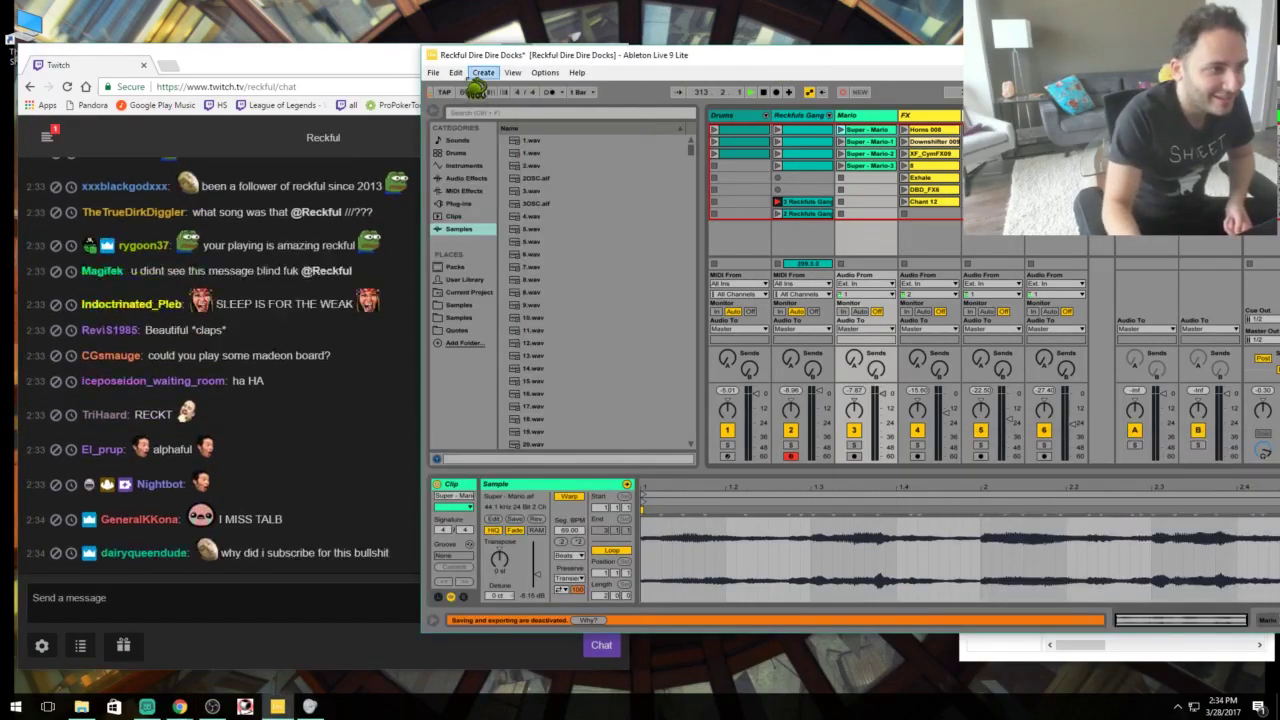
click(433, 72)
click(466, 102)
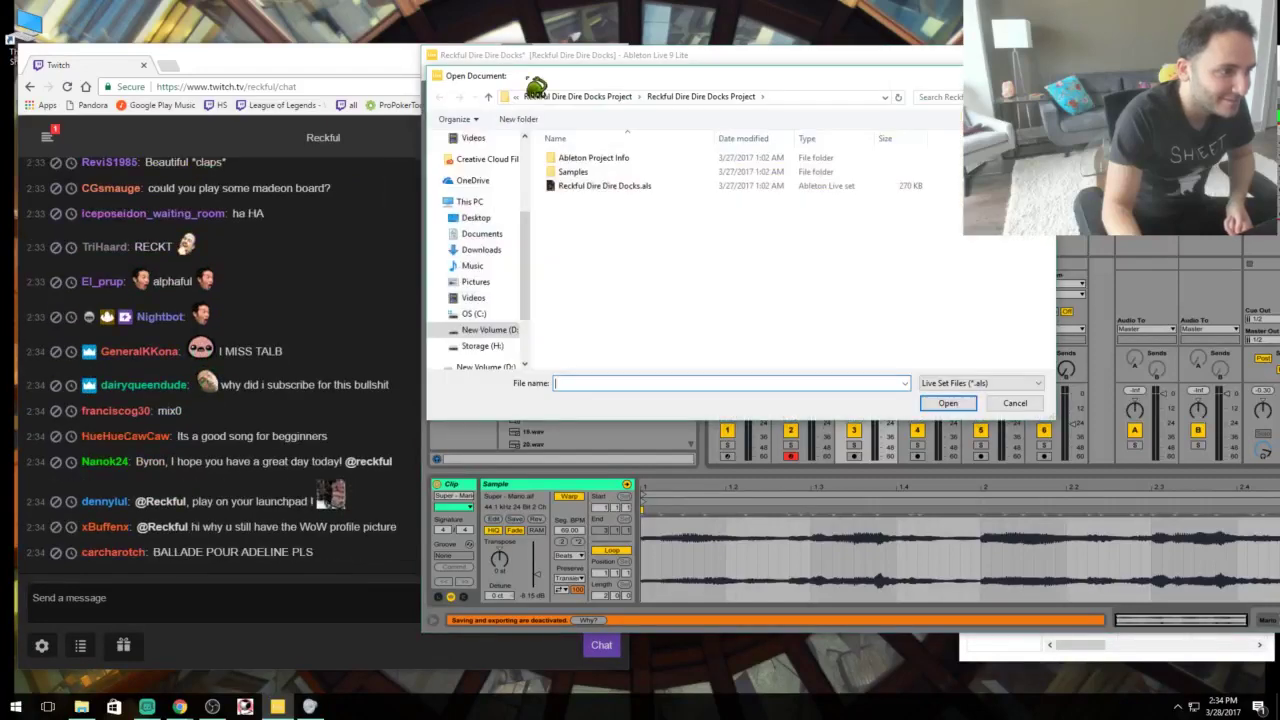
key(Escape)
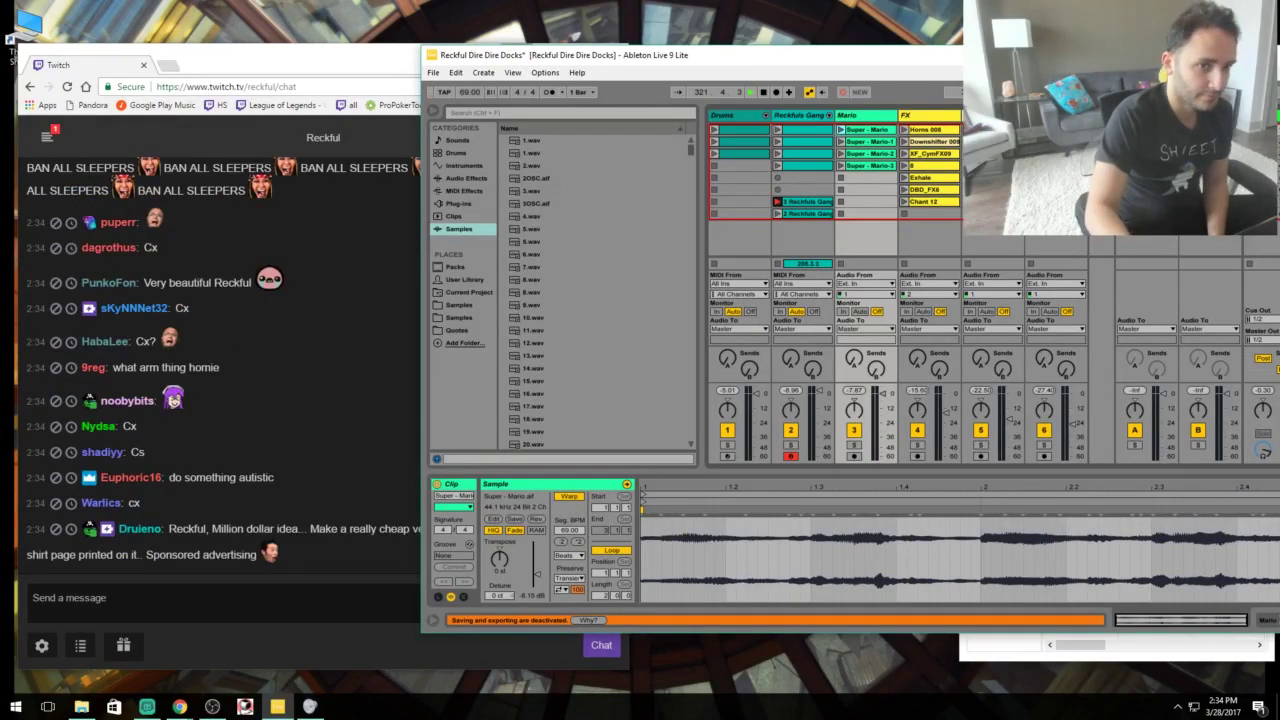
drag(700, 54, 595, 64)
click(329, 83)
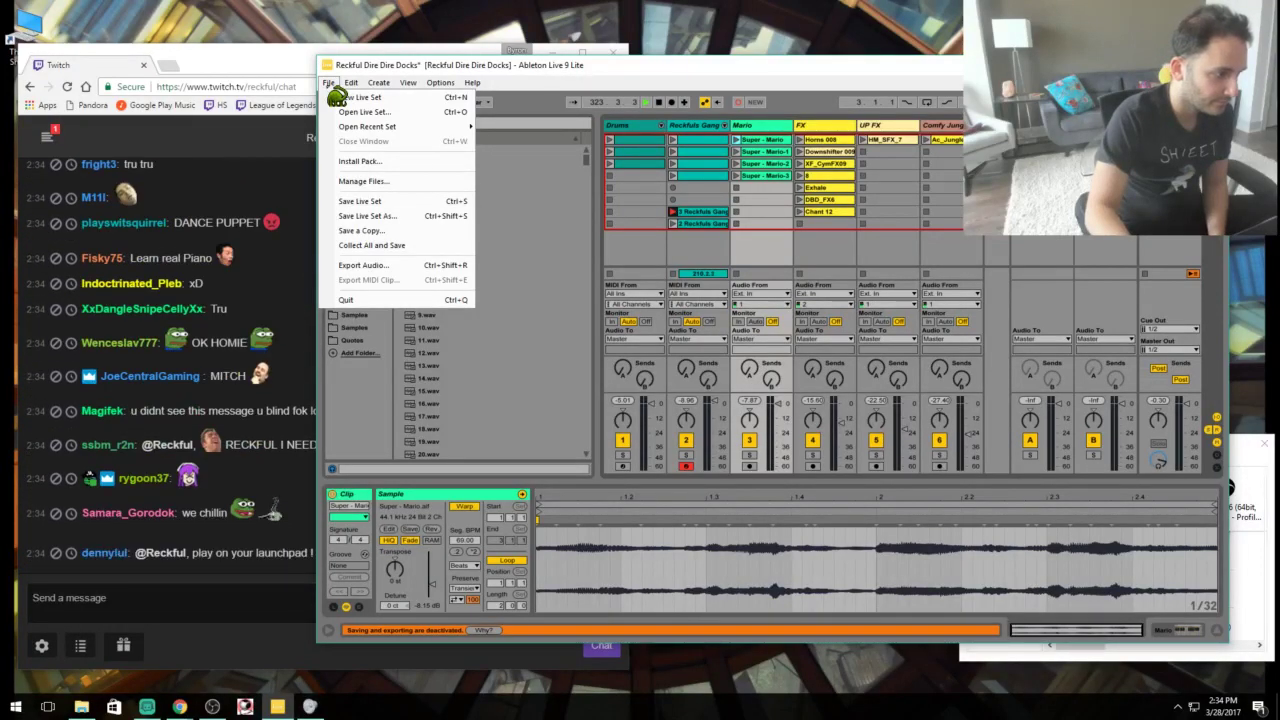
click(330, 84)
drag(480, 66, 620, 68)
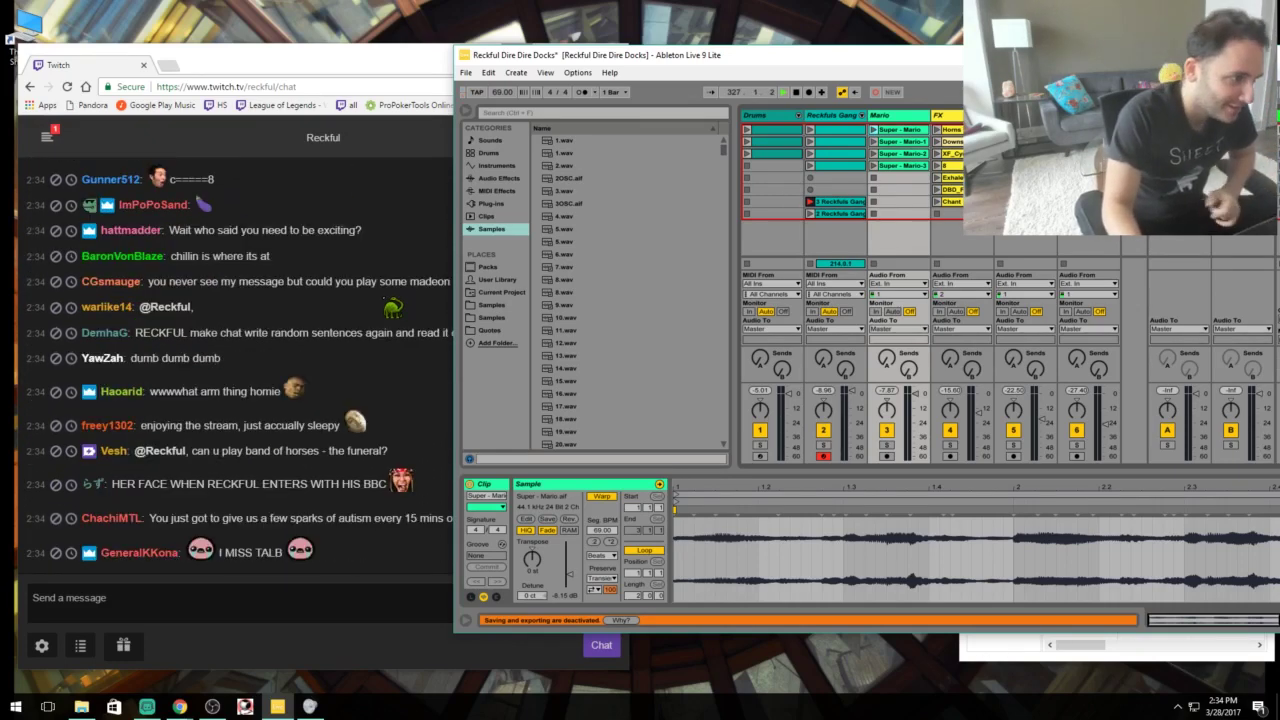
click(466, 72)
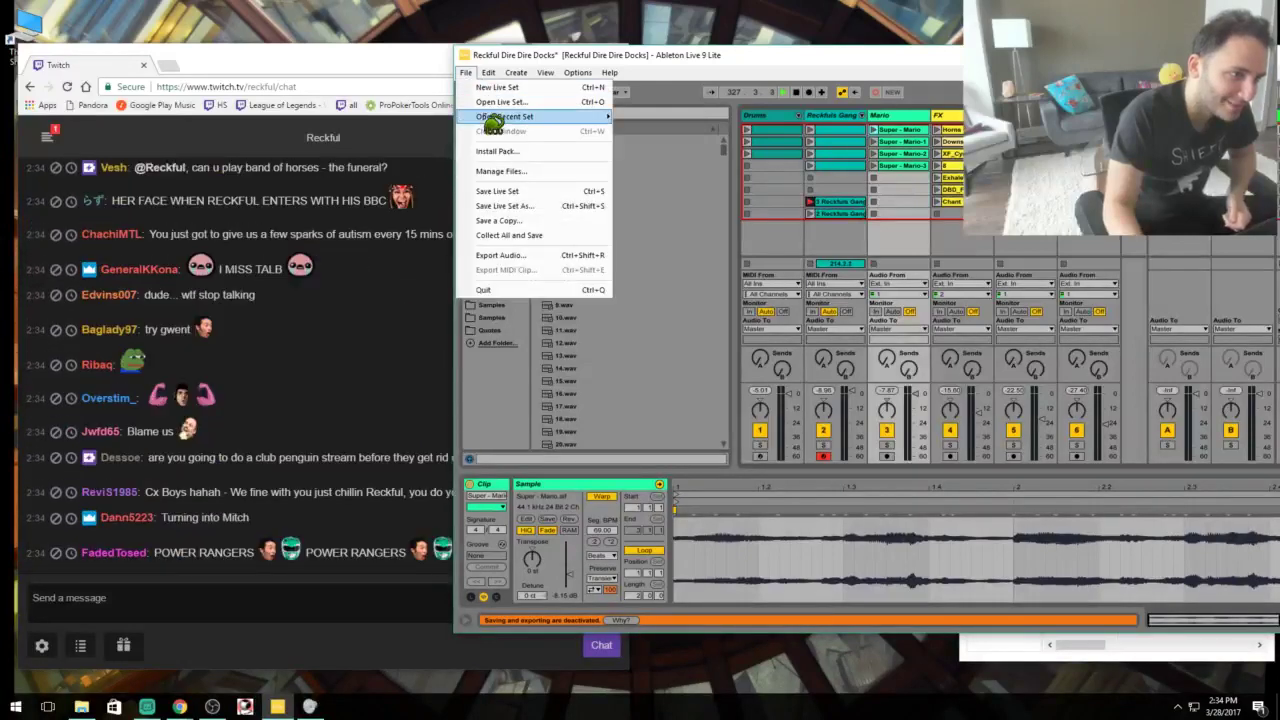
click(500, 100)
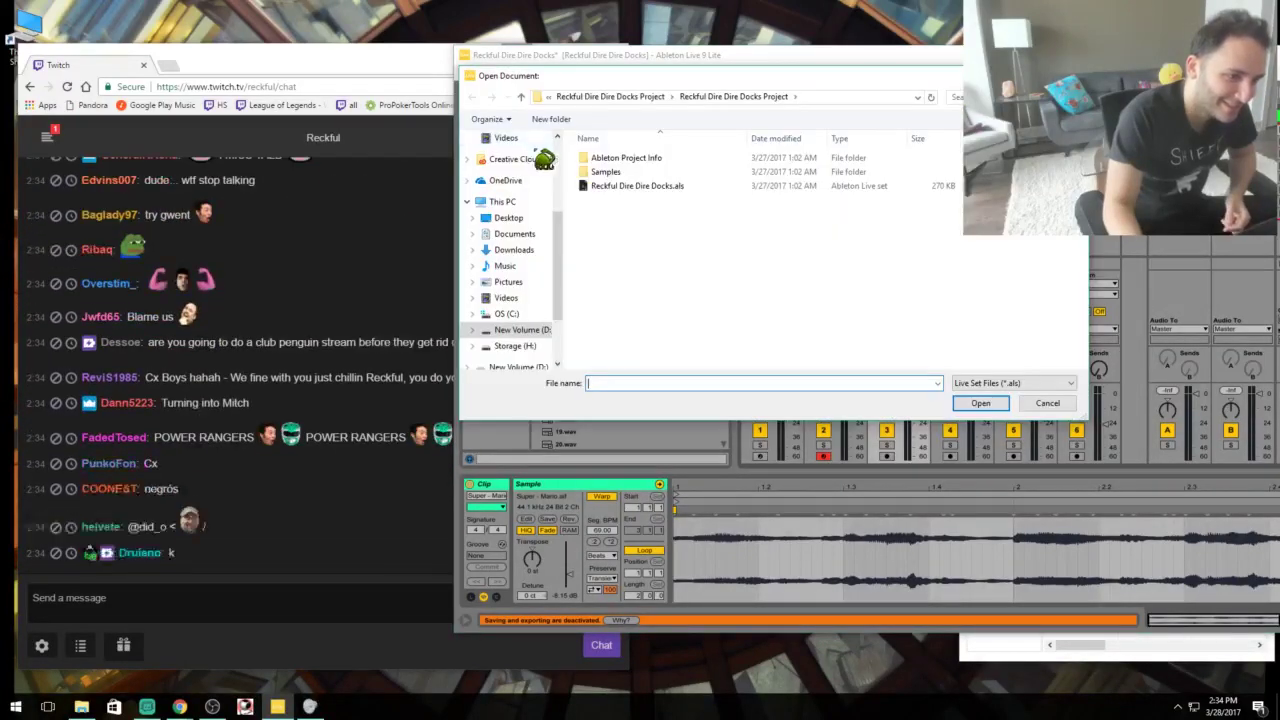
click(521, 96)
click(521, 96)
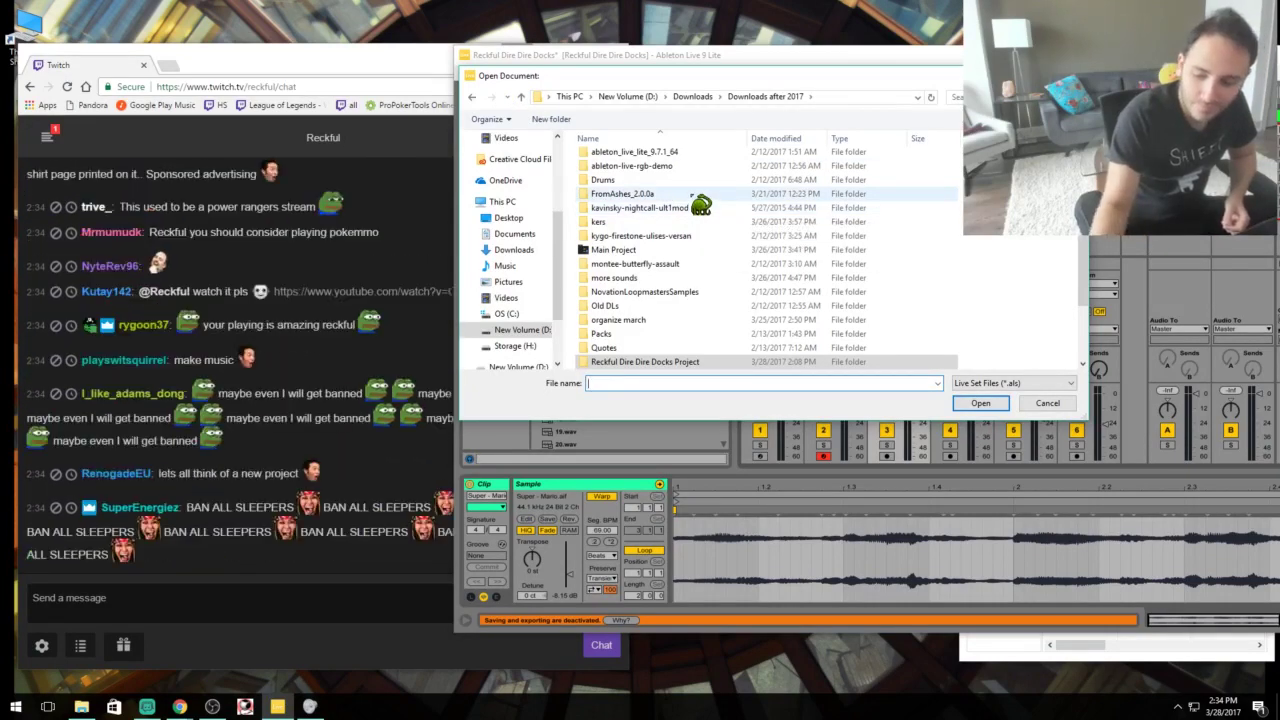
key(Escape)
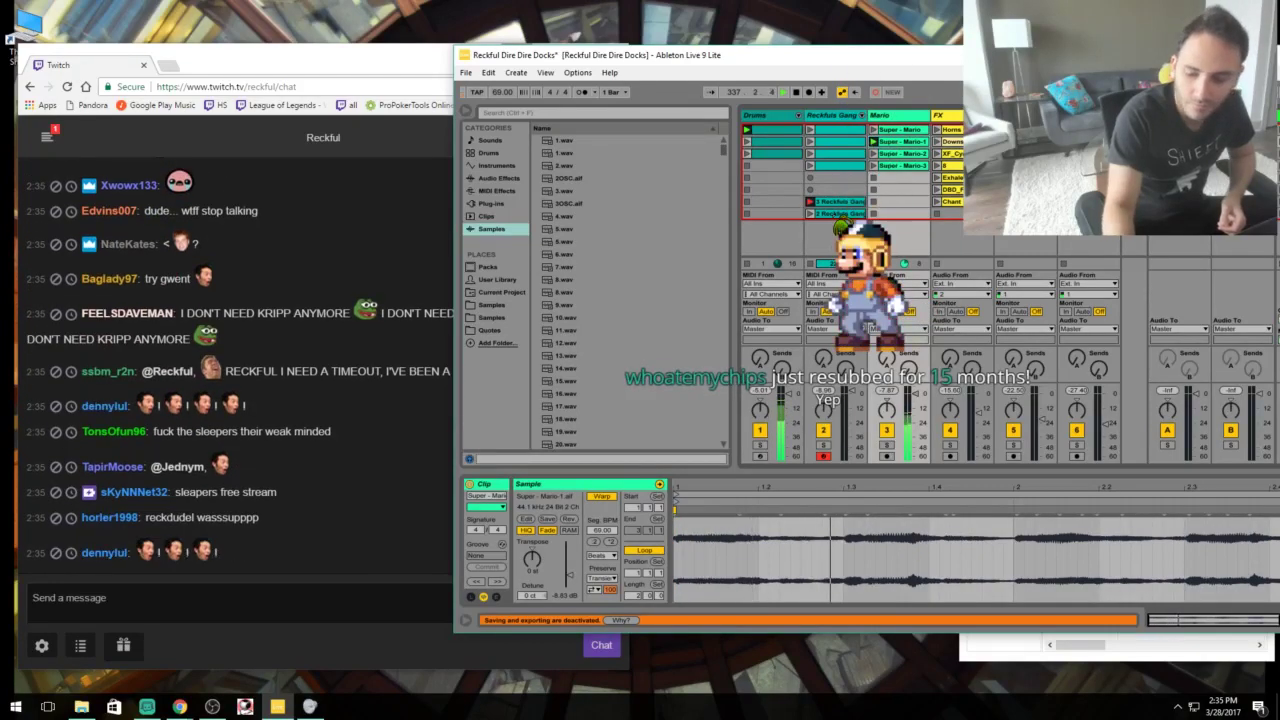
Perform the Reckful Dire Dire Docks set by launching its Drums and Super - Mario clips and the Downshifter effect.
click(838, 213)
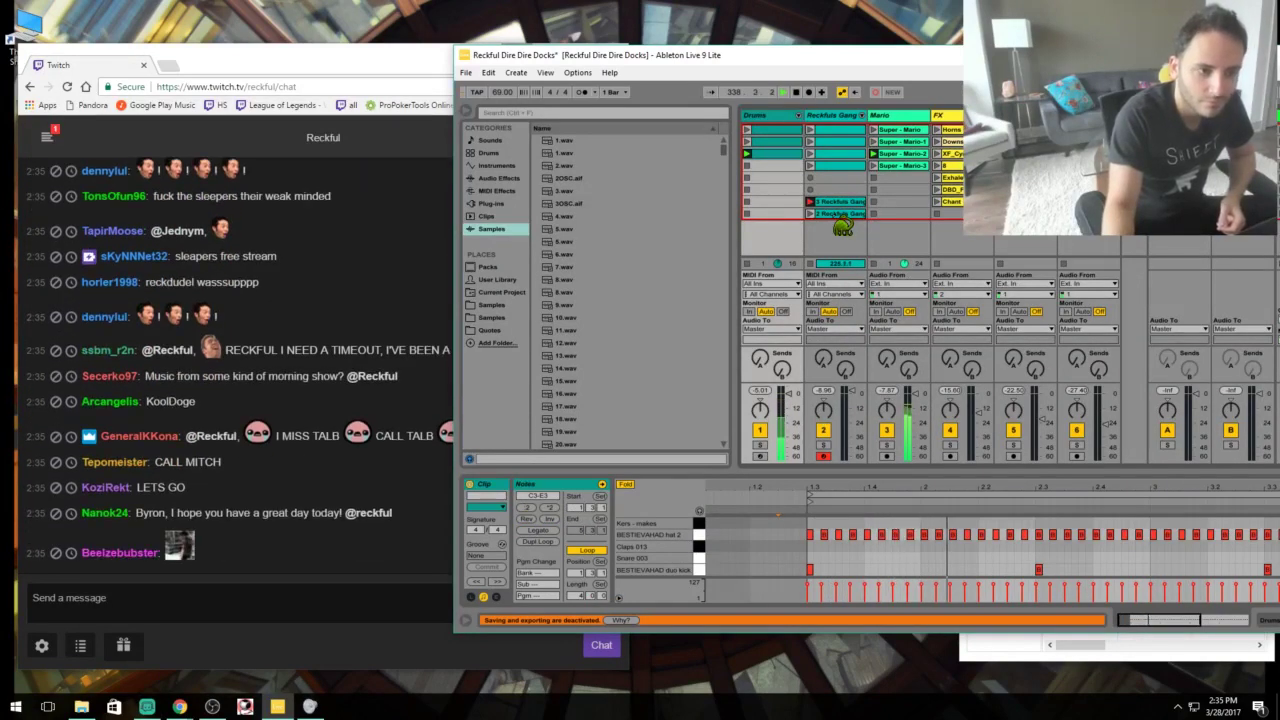
key(ctrl+z)
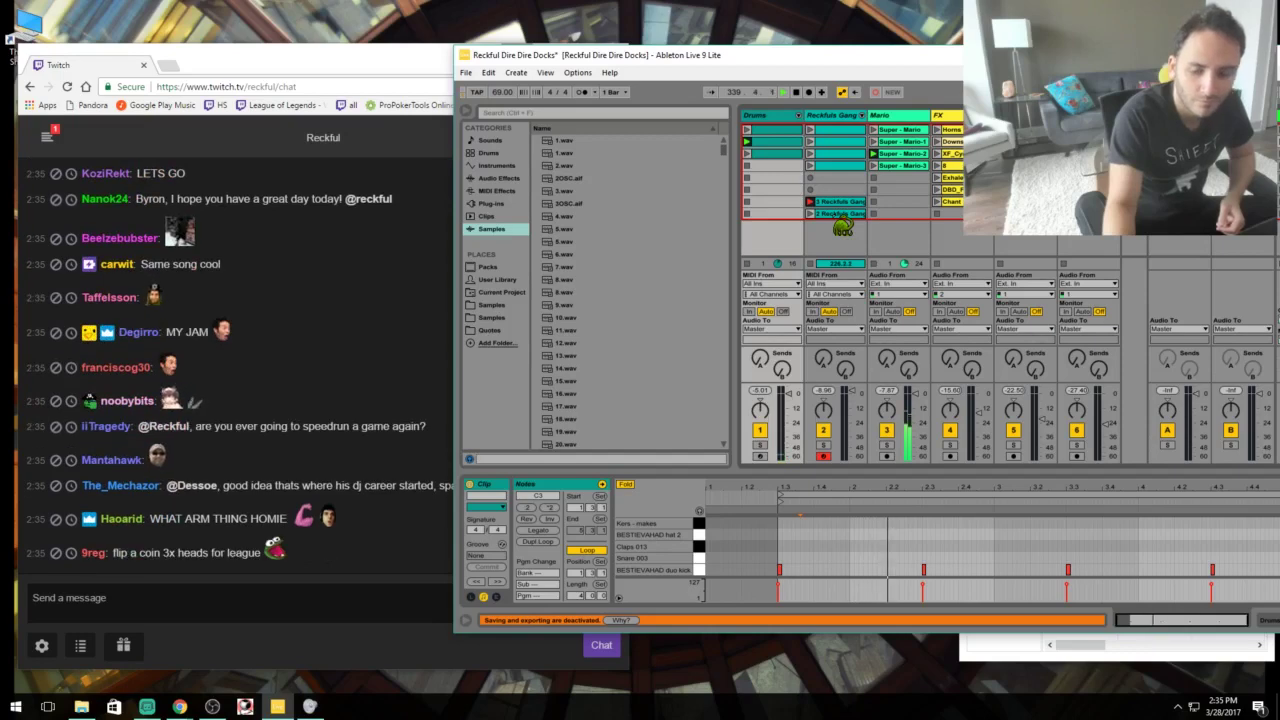
key(ctrl+y)
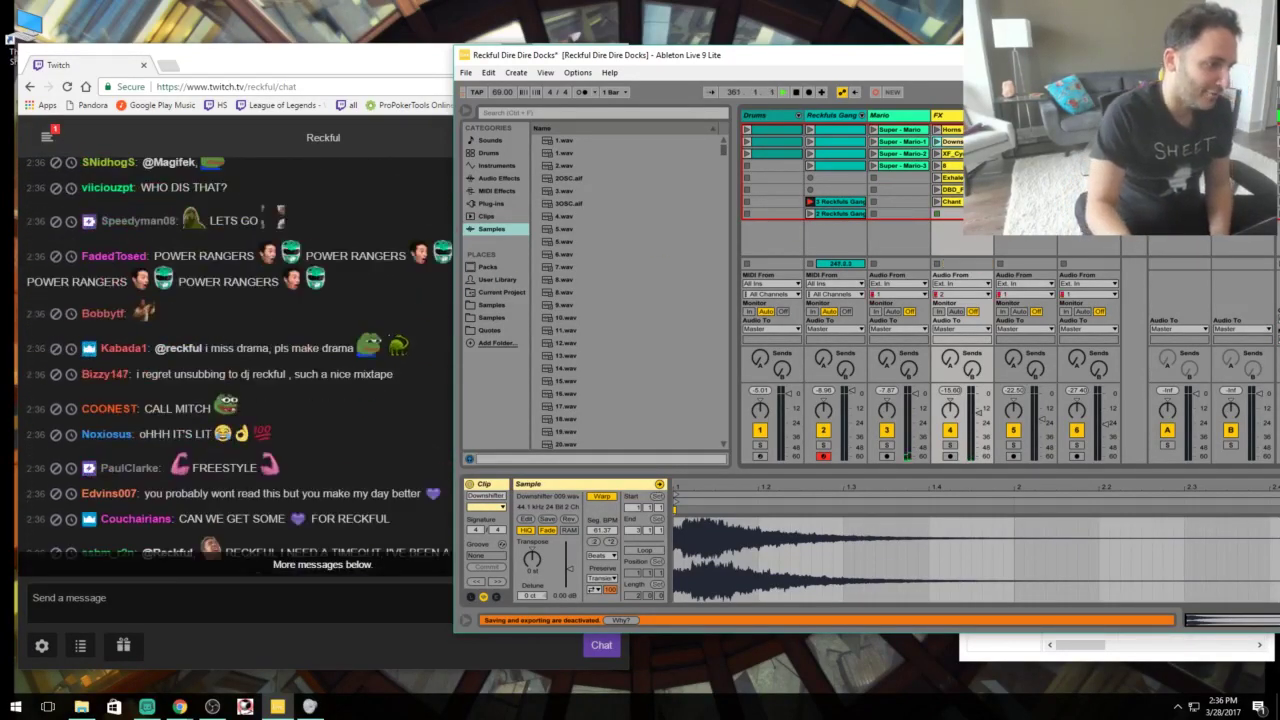
Time out the chatter who asks for a timeout in the Twitch chat, and return to the newest messages.
click(366, 580)
scroll(366, 560, down, 2)
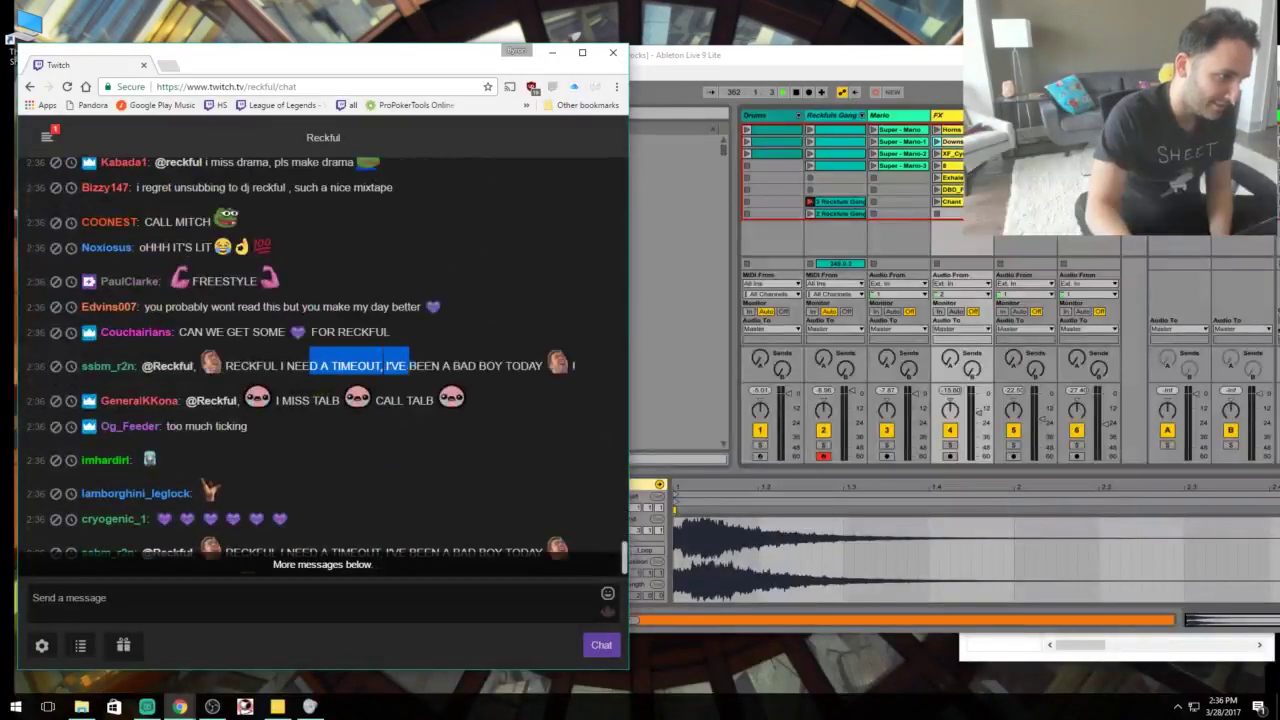
click(530, 387)
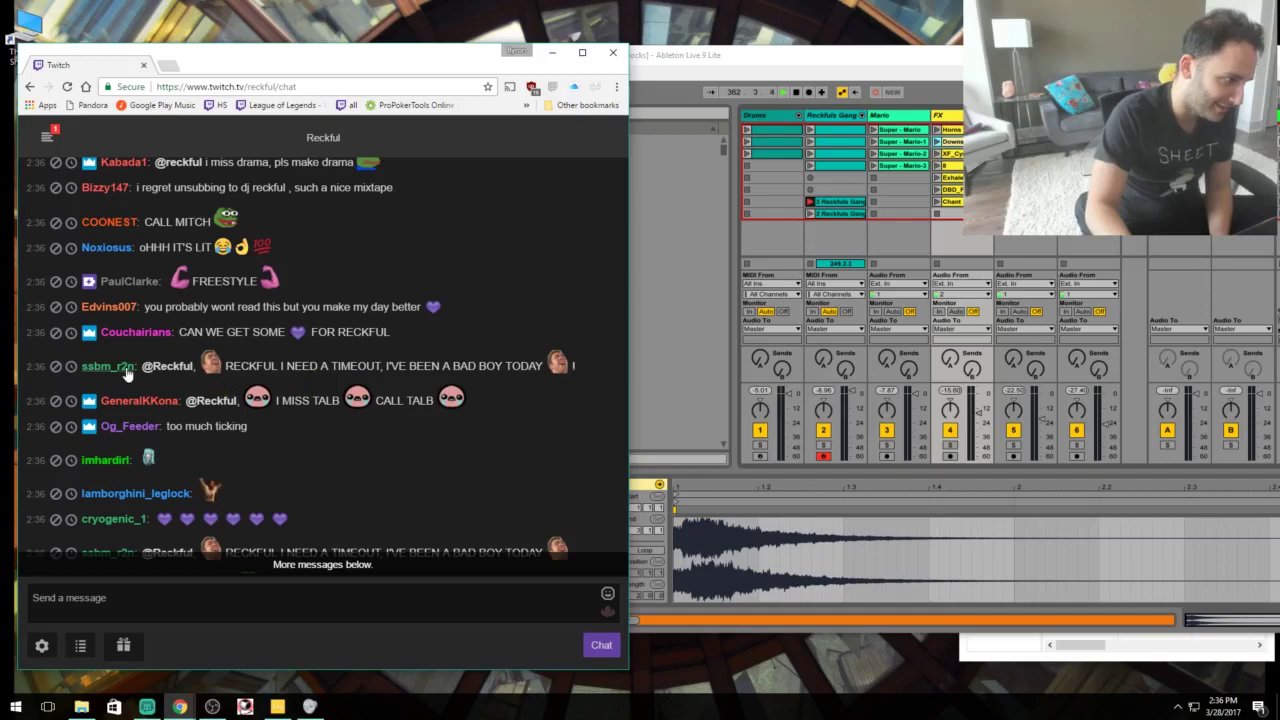
click(74, 371)
click(340, 565)
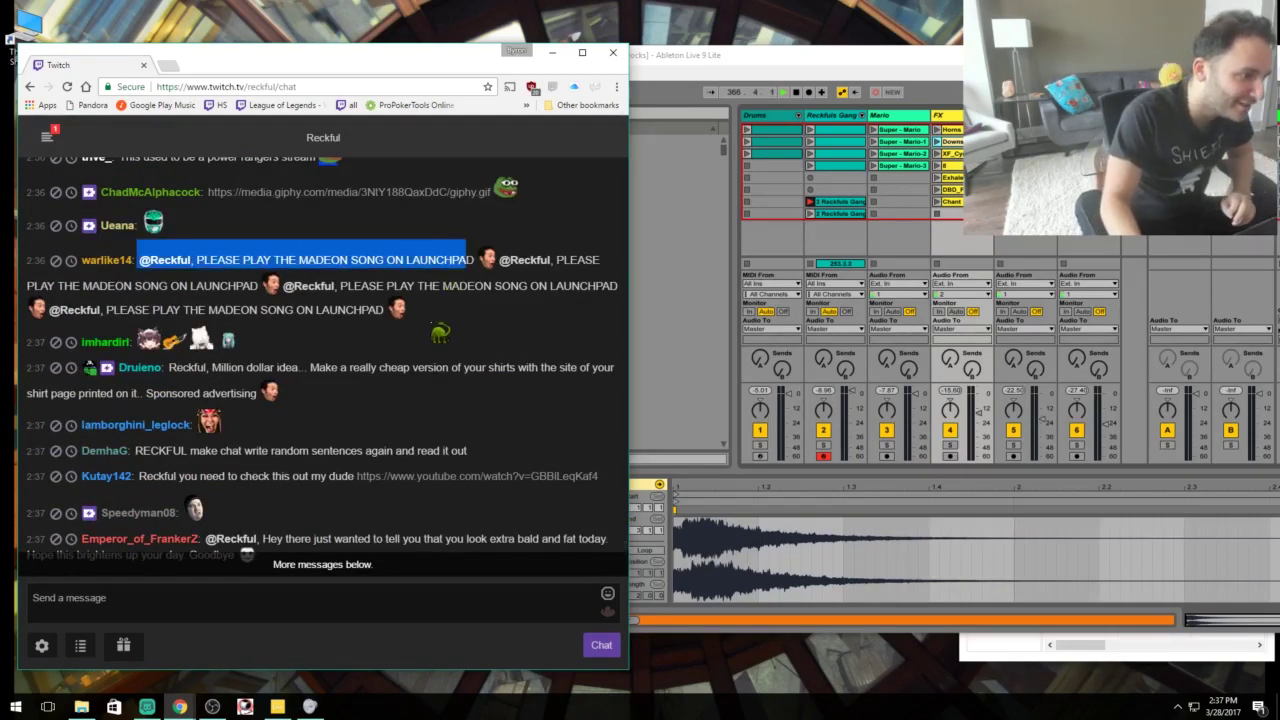
click(432, 565)
Switch to Ableton Live and browse the Downloads after 2017 folder for the Madeon Live set to open.
key(alt+Tab)
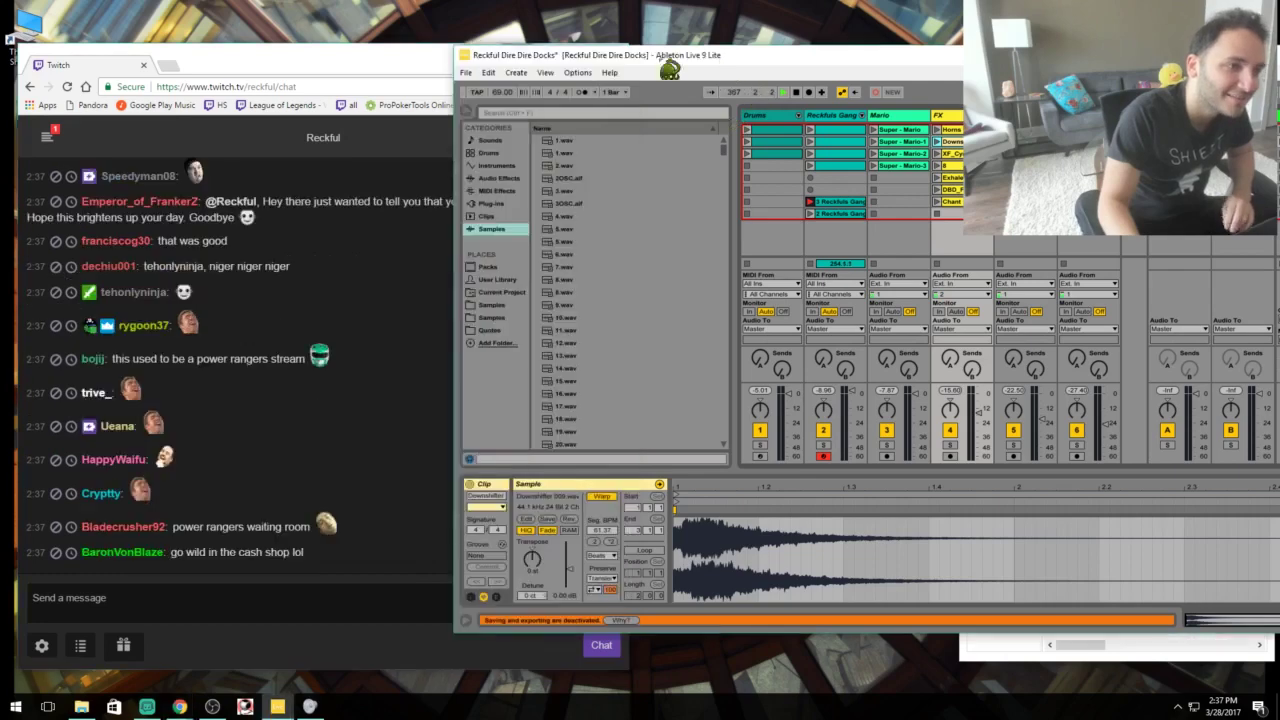
click(466, 72)
click(490, 102)
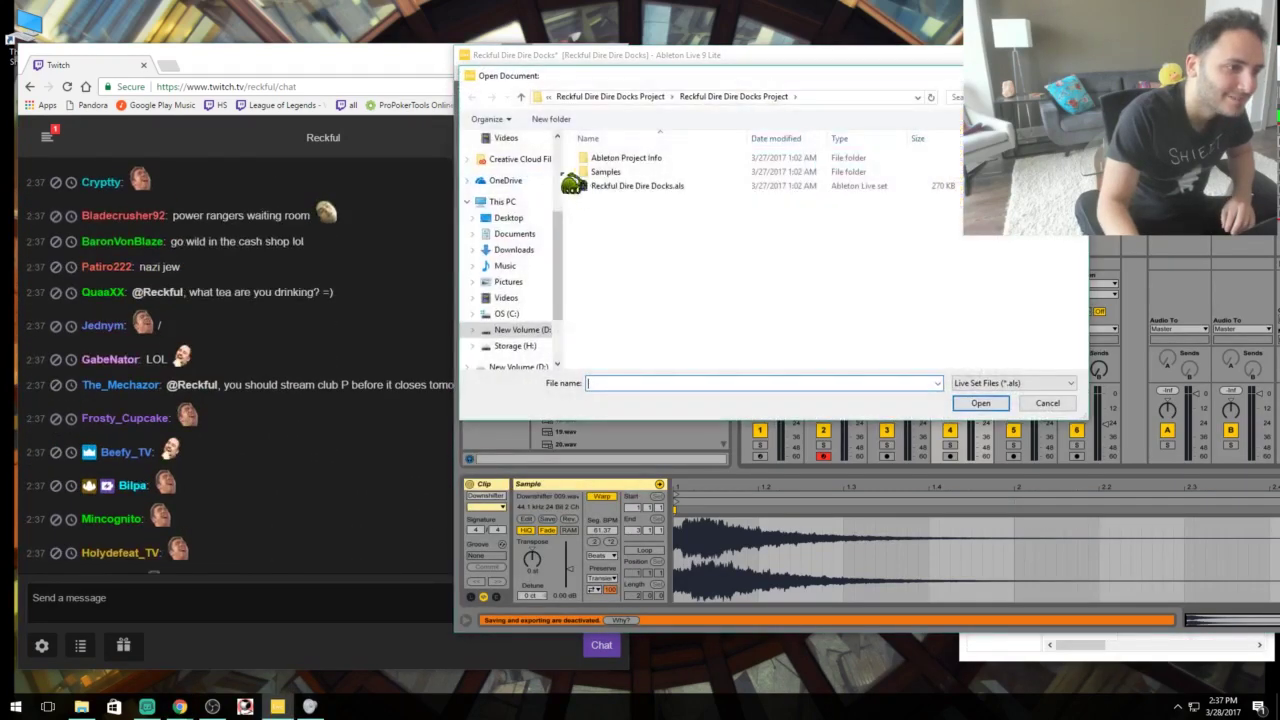
click(521, 97)
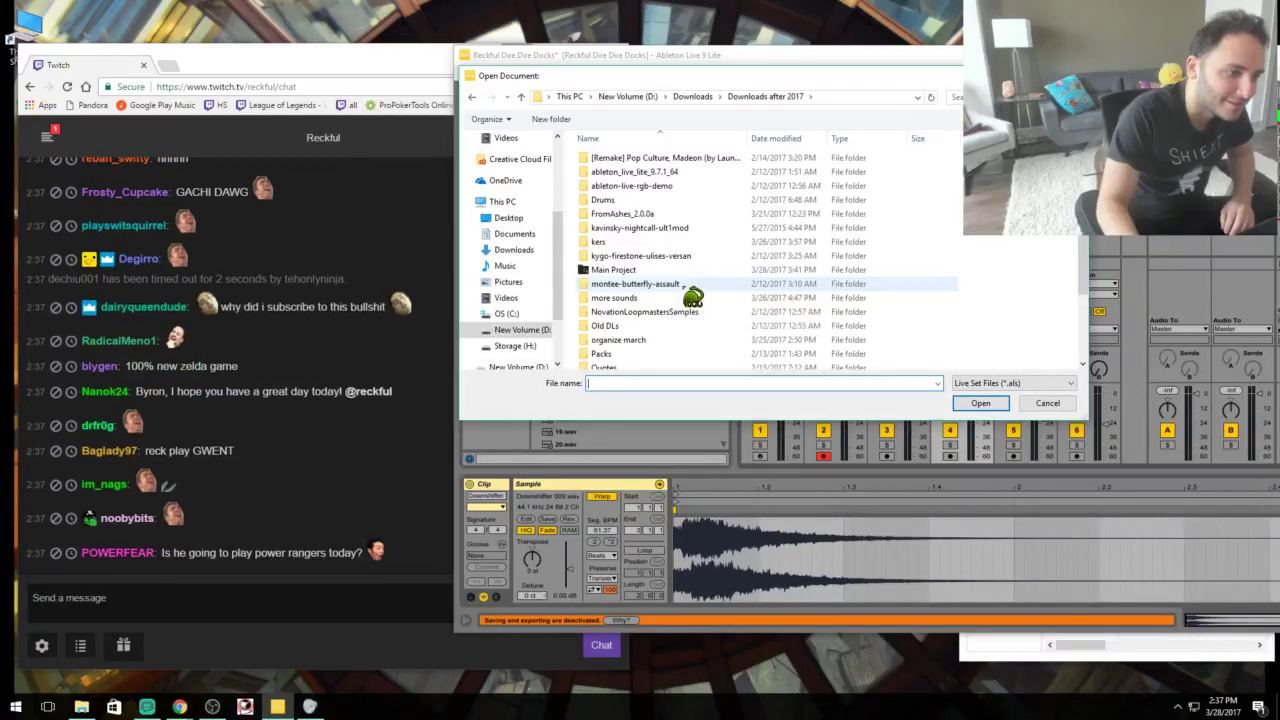
scroll(690, 298, down, 2)
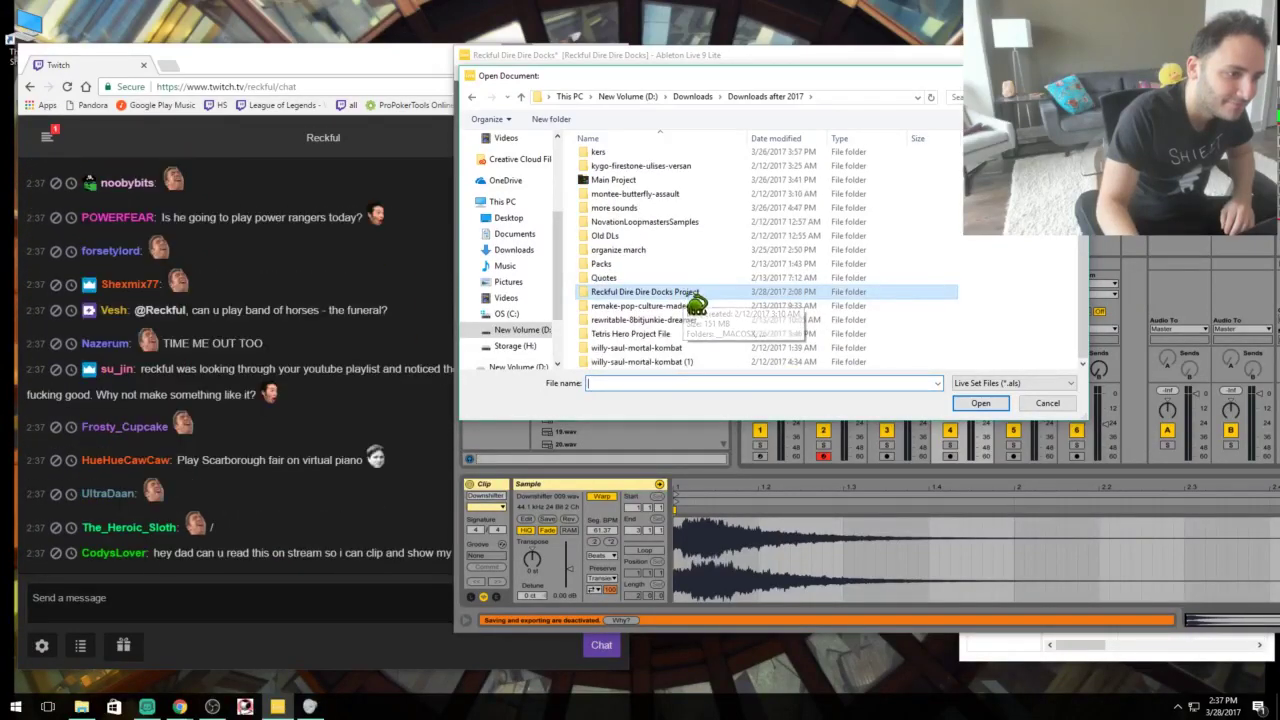
Open the [Remake] Pop Culture, Madeon Live set from the remake-pop-culture-madeon folder, discarding the current set's changes and dismissing the warp mode notice.
double_click(690, 306)
double_click(663, 160)
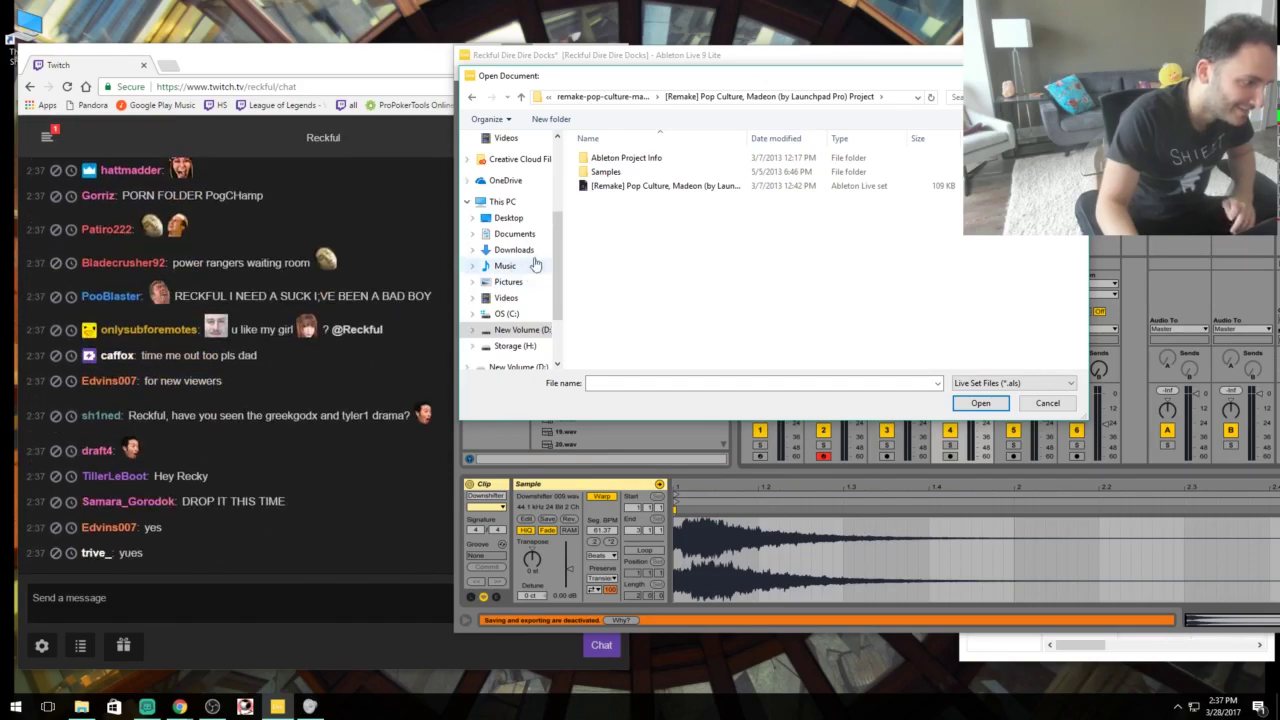
double_click(636, 189)
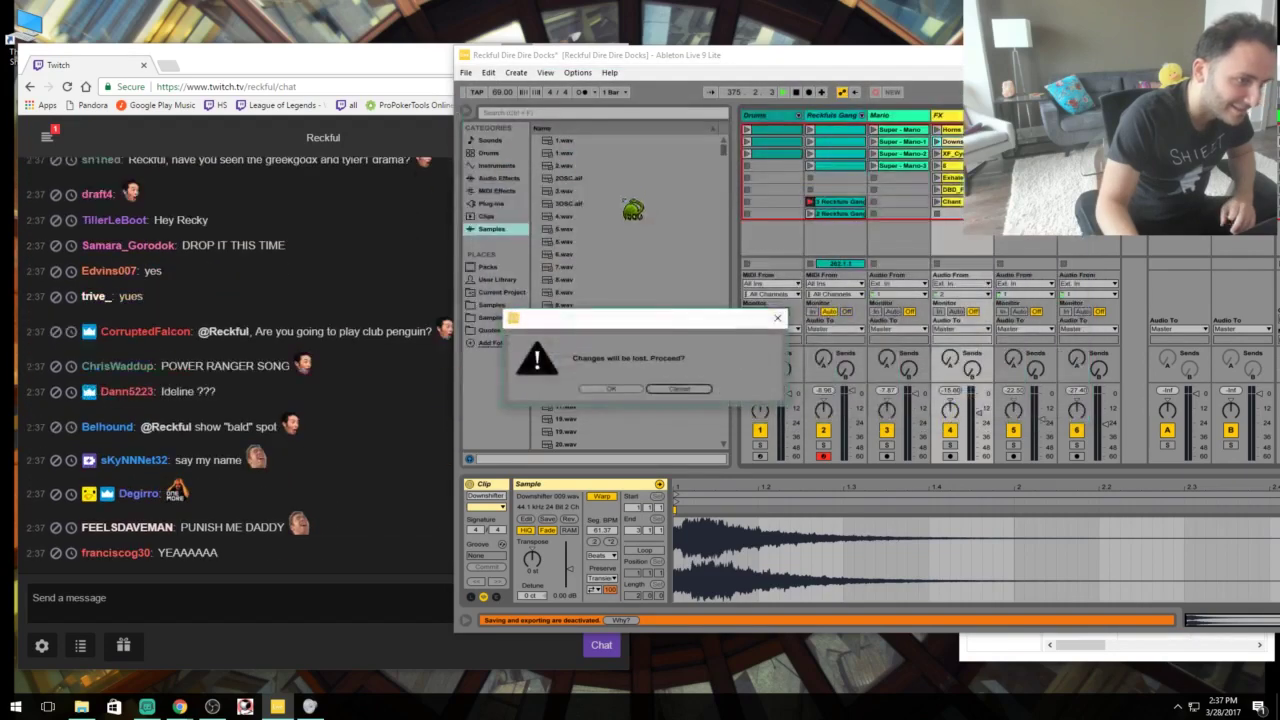
click(651, 394)
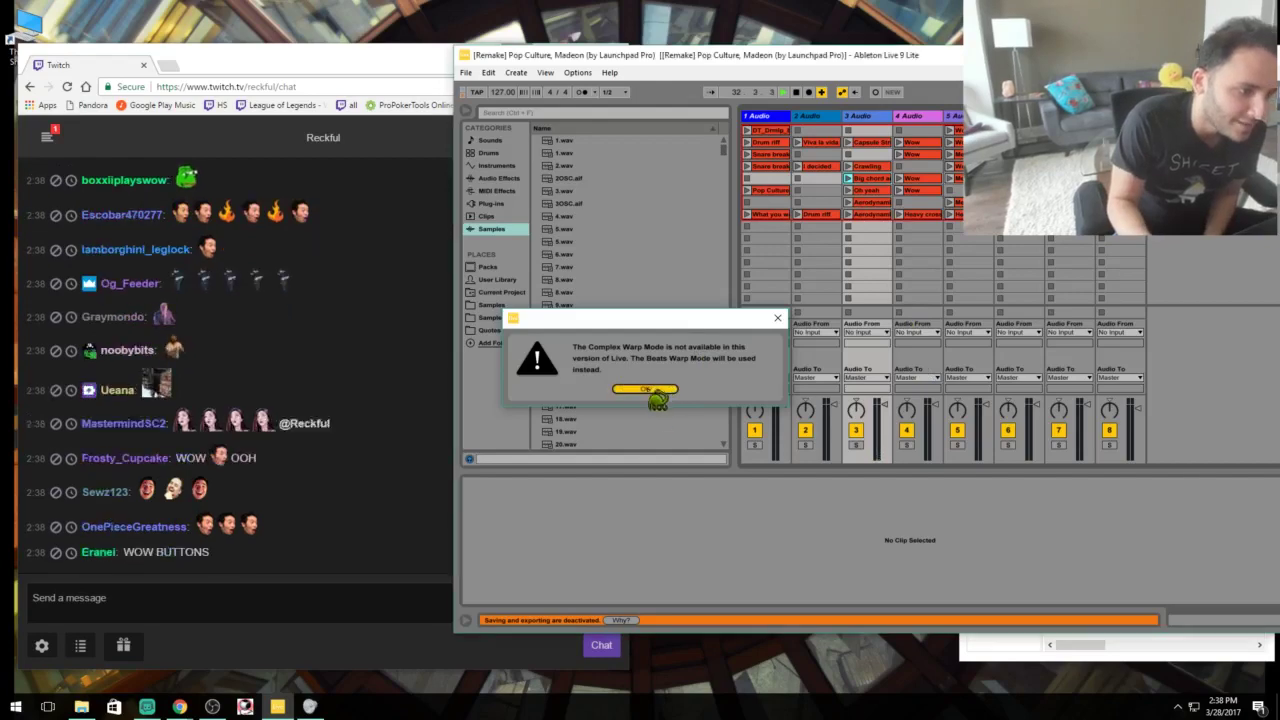
click(660, 390)
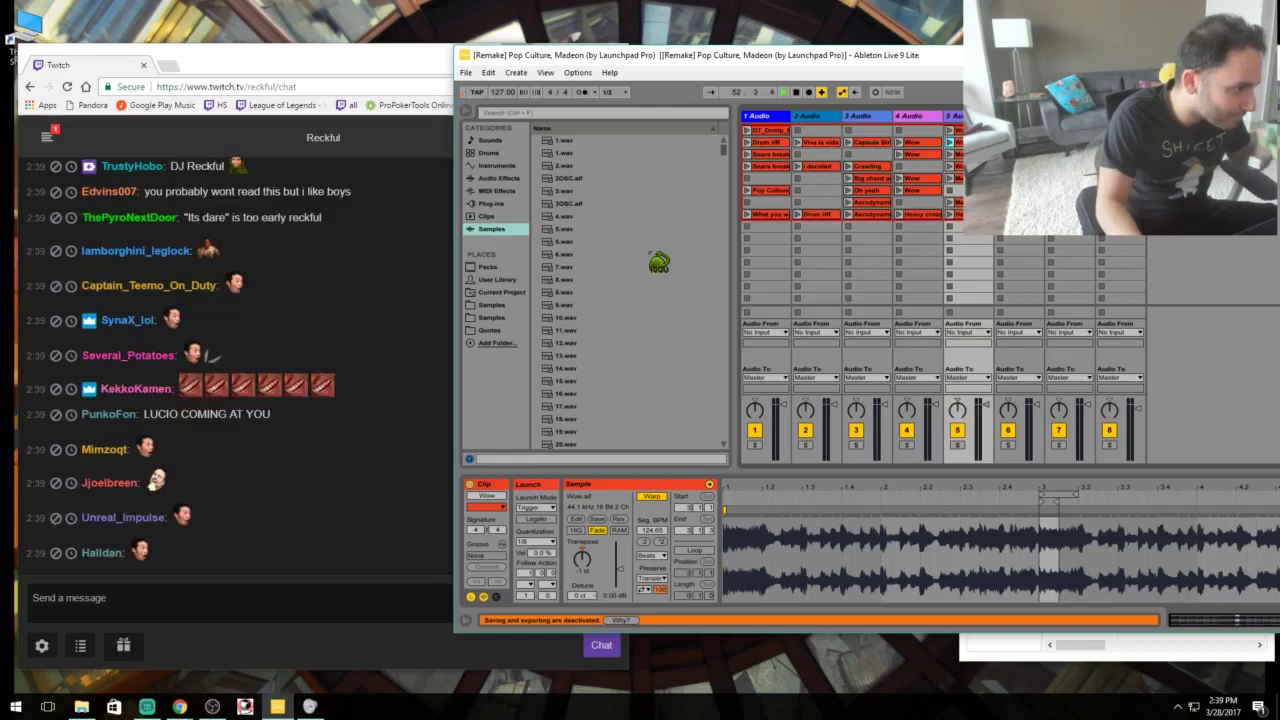
Read back through the Twitch chat for viewer comments on the performance's timing, returning to the newest messages.
scroll(418, 460, up, 4)
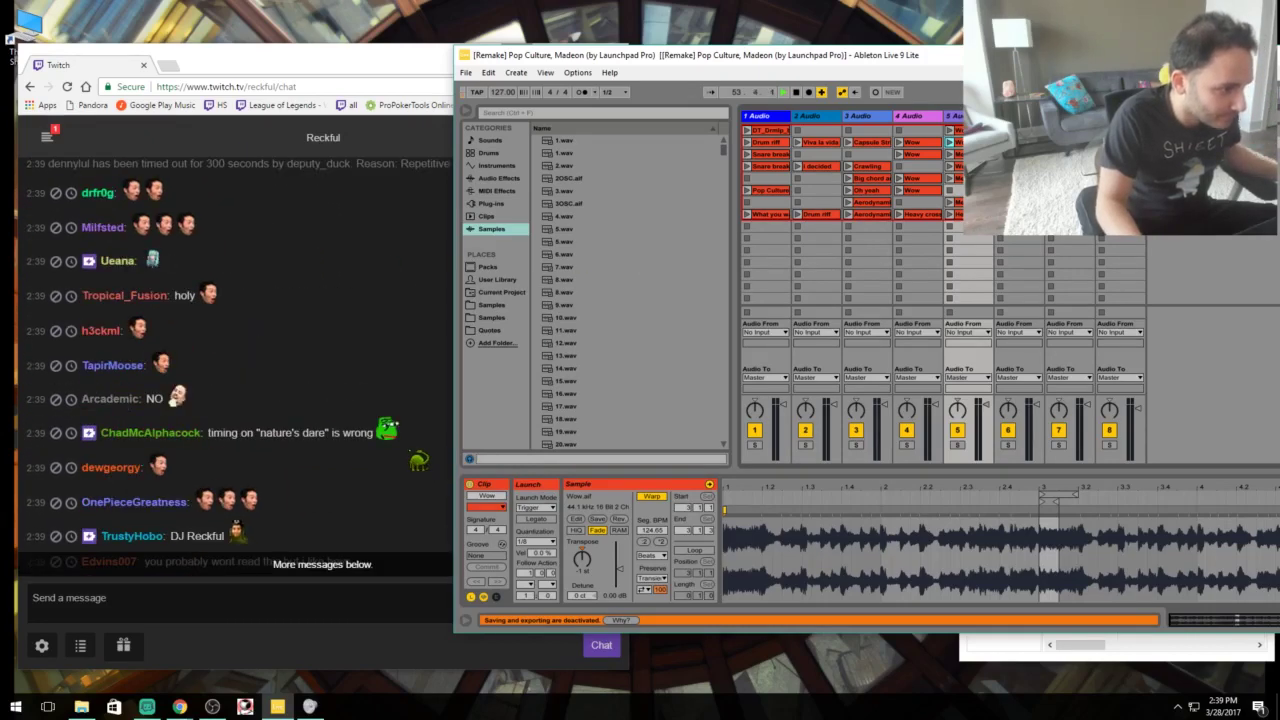
drag(322, 320, 242, 320)
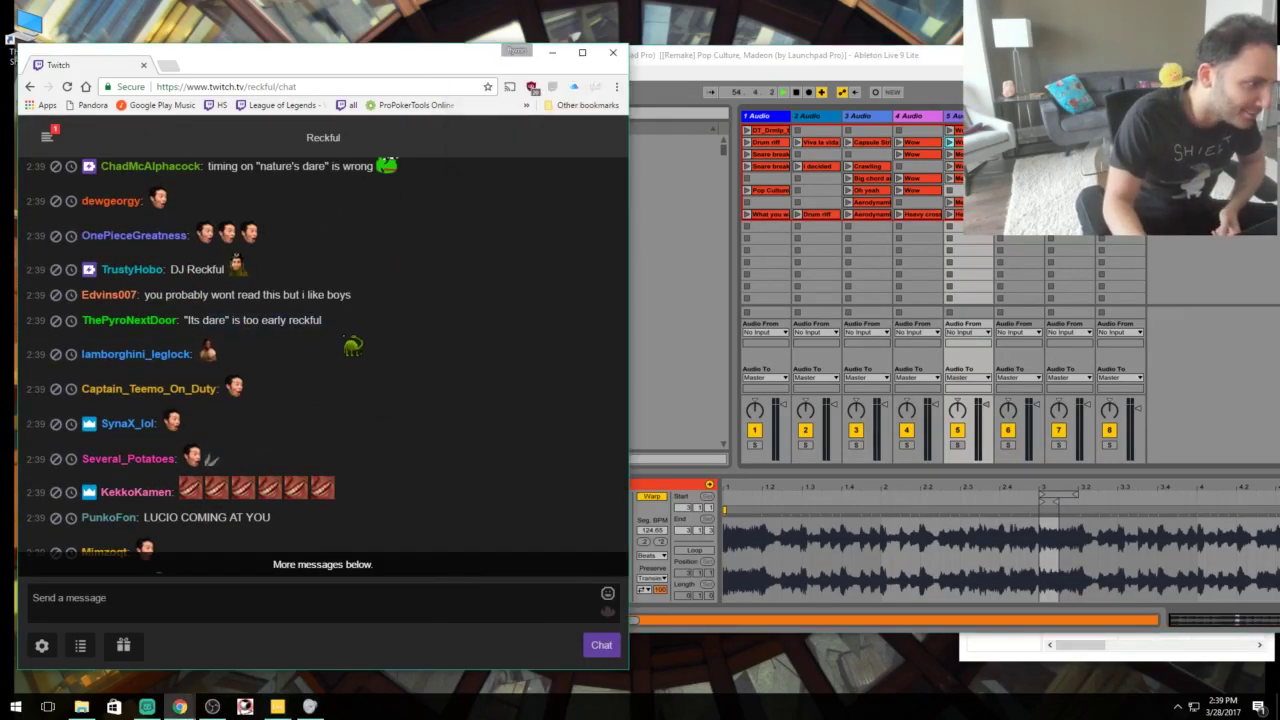
click(350, 560)
drag(711, 56, 677, 68)
drag(824, 72, 662, 100)
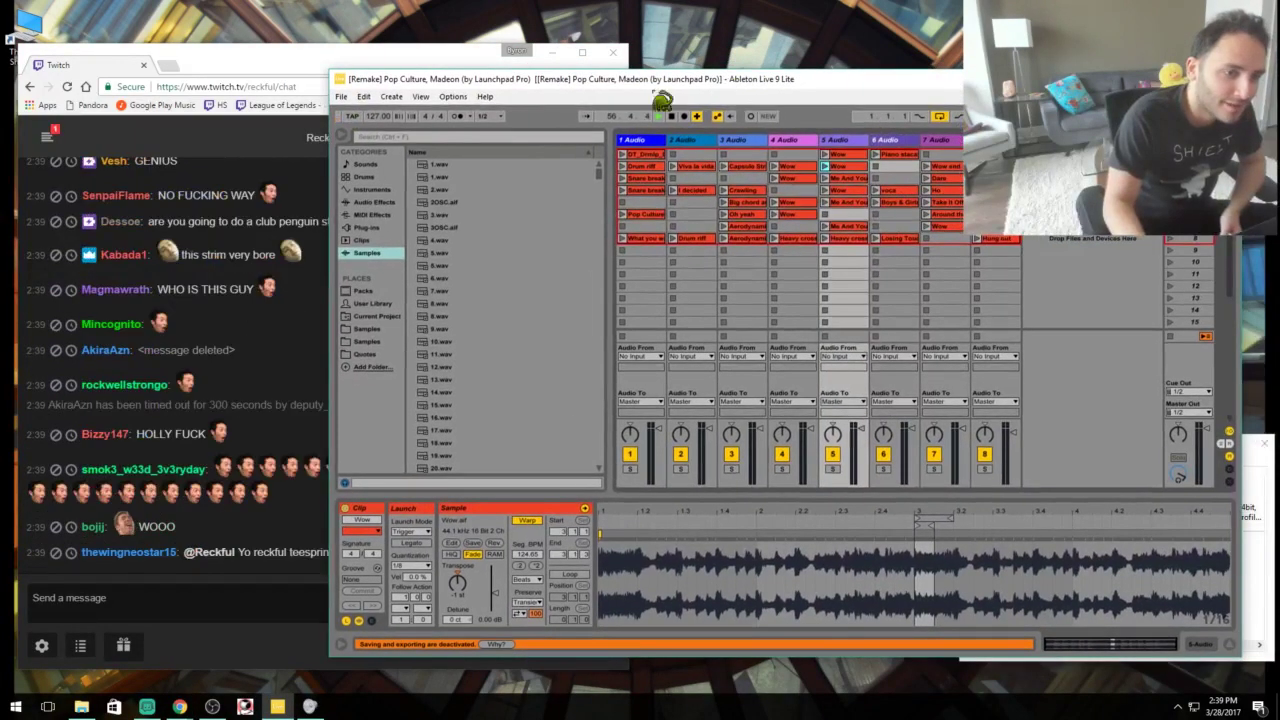
click(341, 96)
click(366, 126)
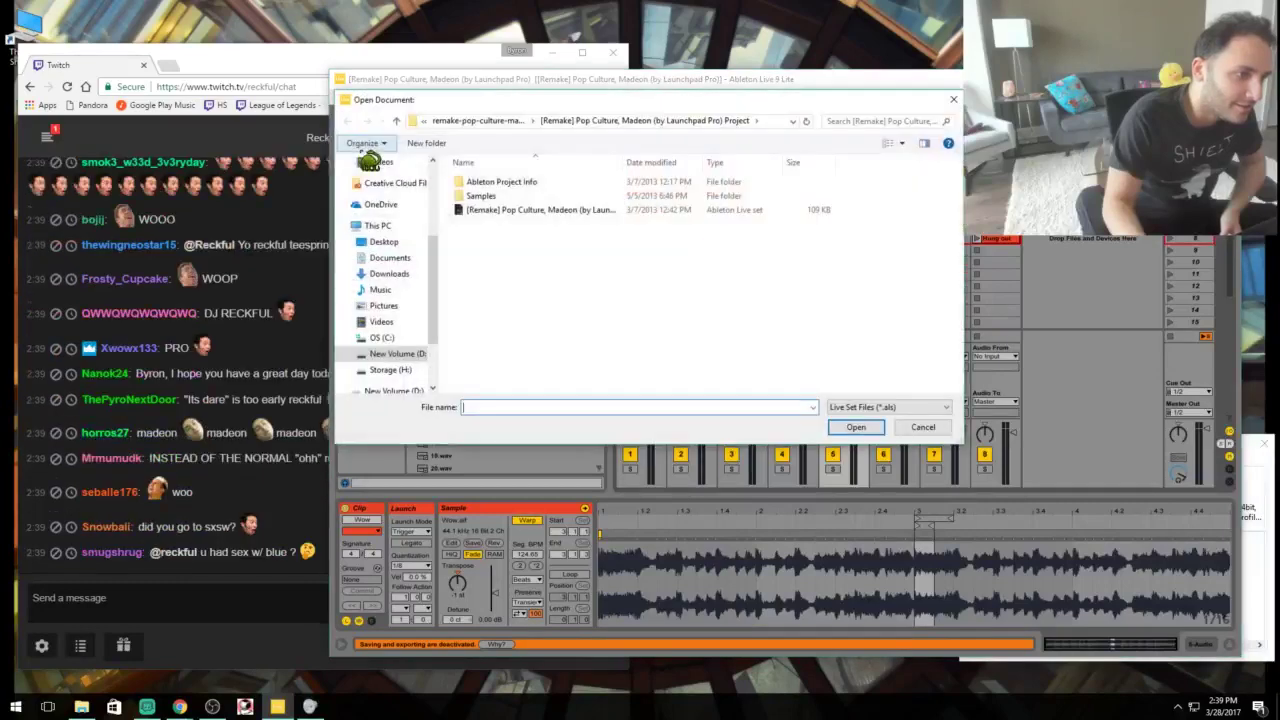
click(397, 121)
click(397, 121)
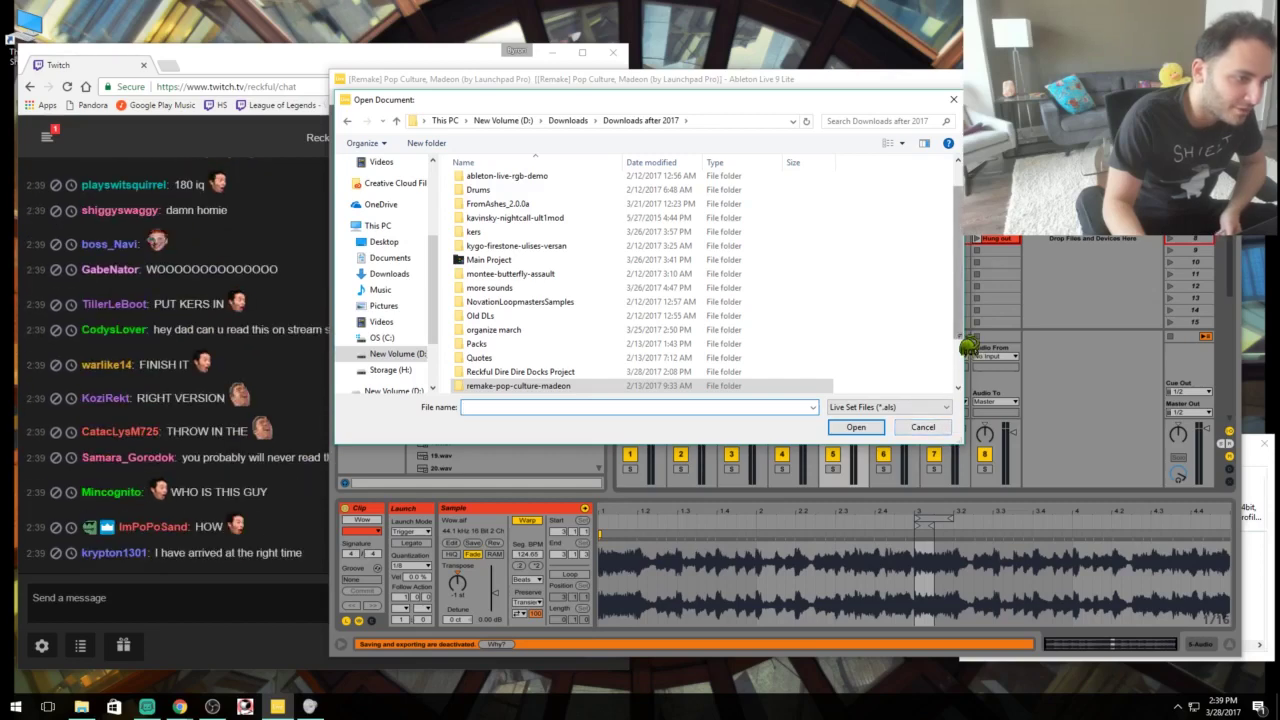
scroll(640, 280, down, 2)
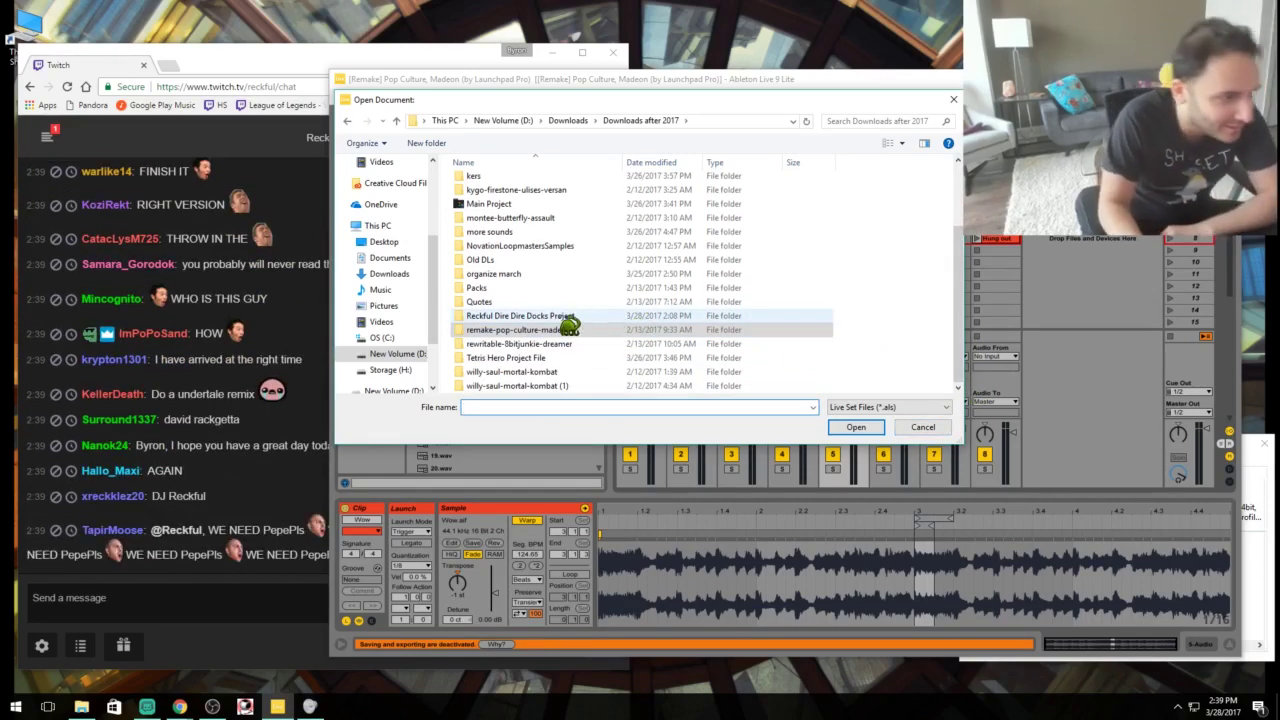
scroll(875, 341, up, 2)
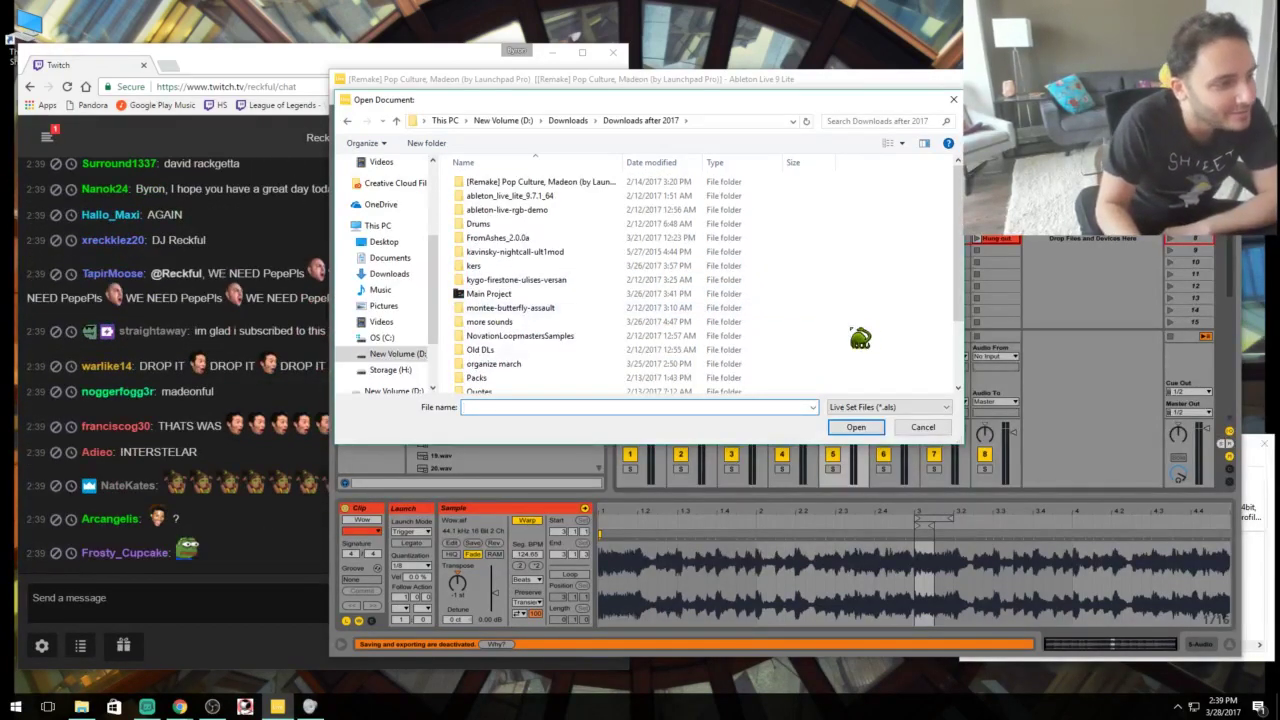
scroll(860, 337, down, 2)
click(955, 428)
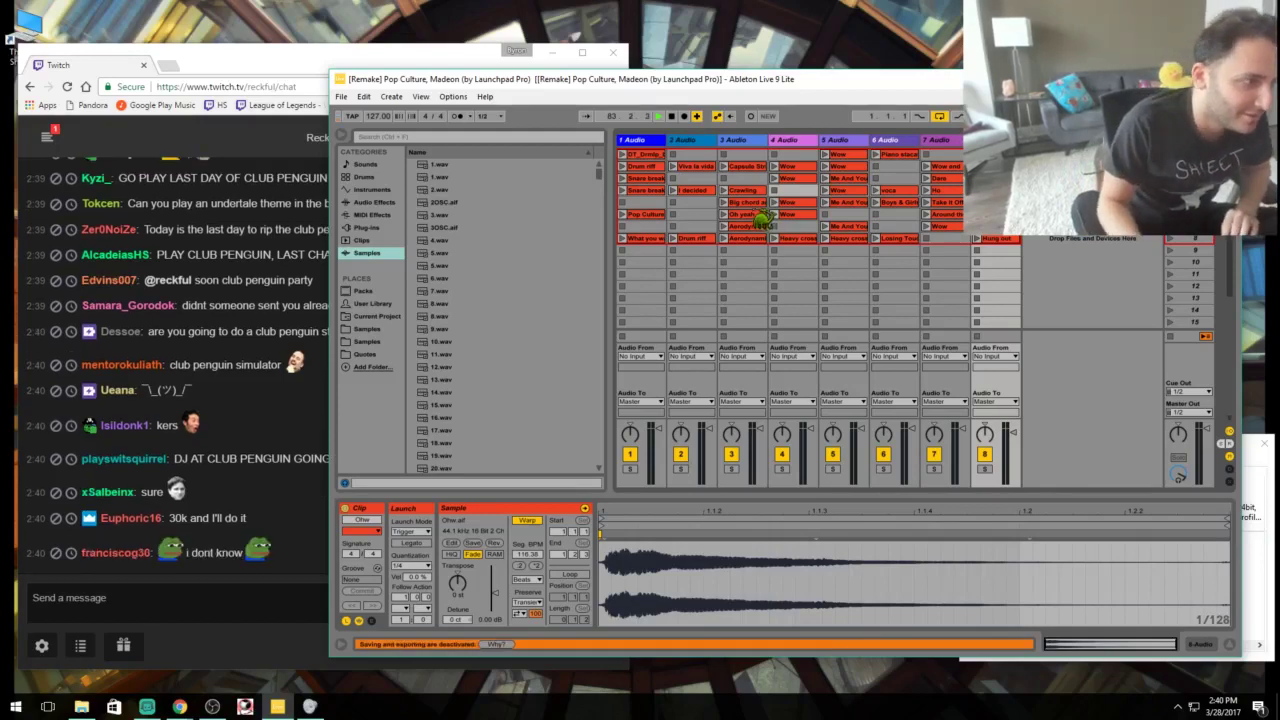
Switch to Splice Sounds in the browser and open the Sounds of KSHMR Vol. 1 pack from the sample pack charts.
drag(628, 85, 658, 82)
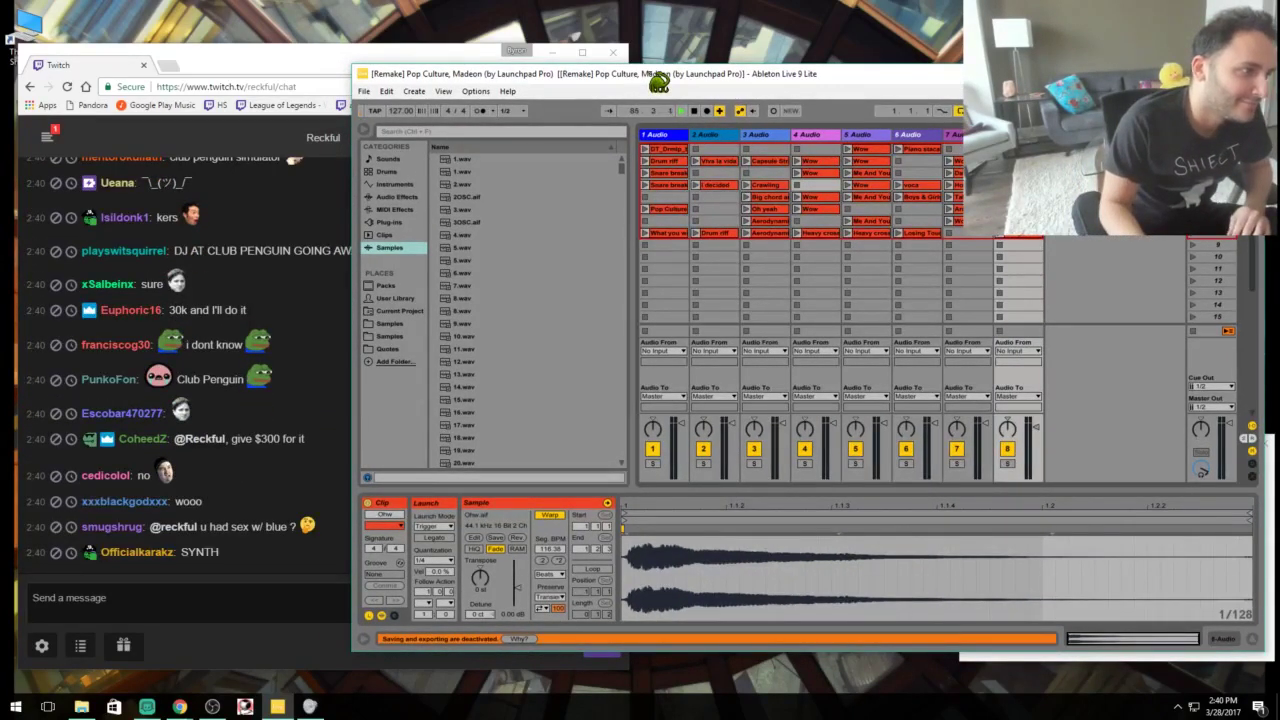
key(alt+Tab)
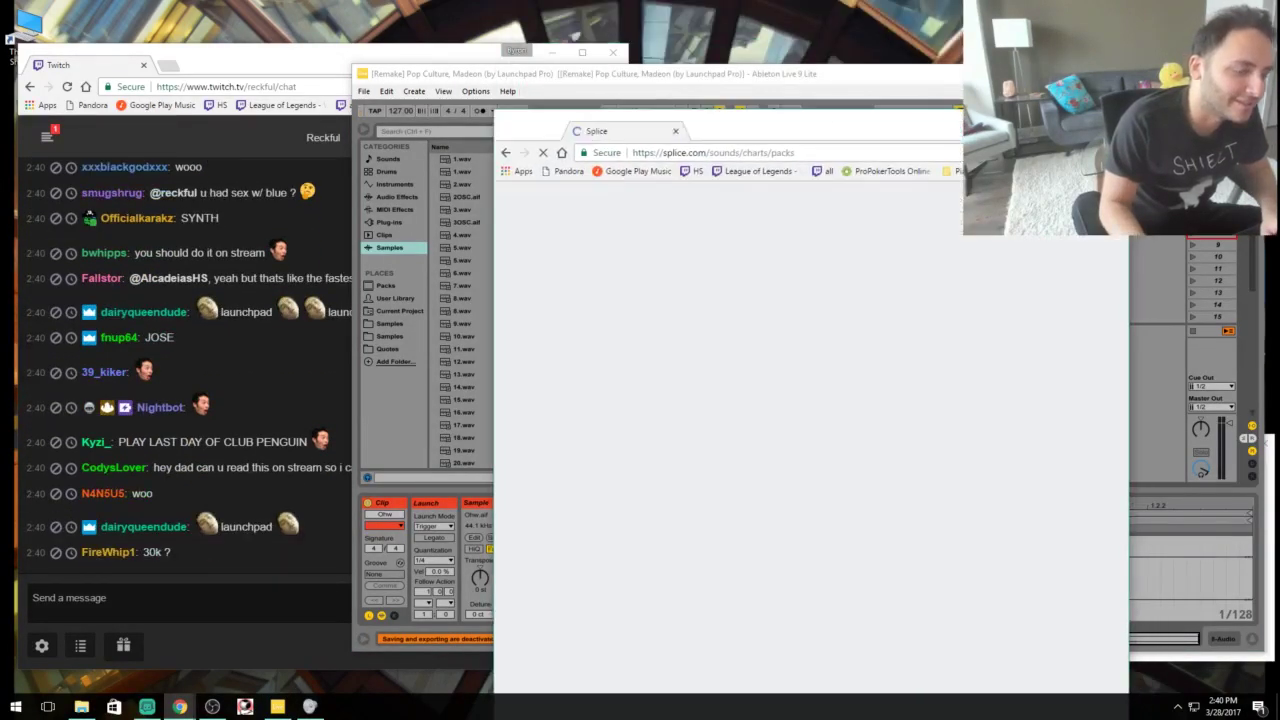
drag(915, 120, 893, 52)
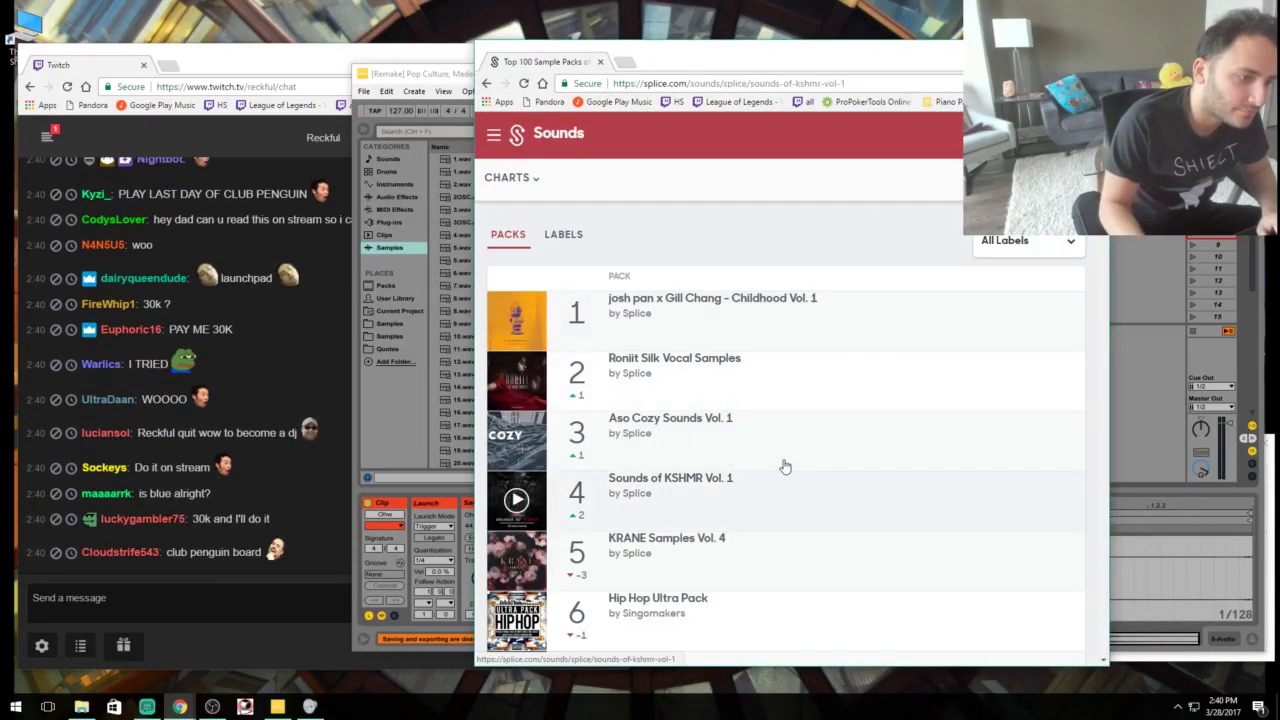
click(785, 467)
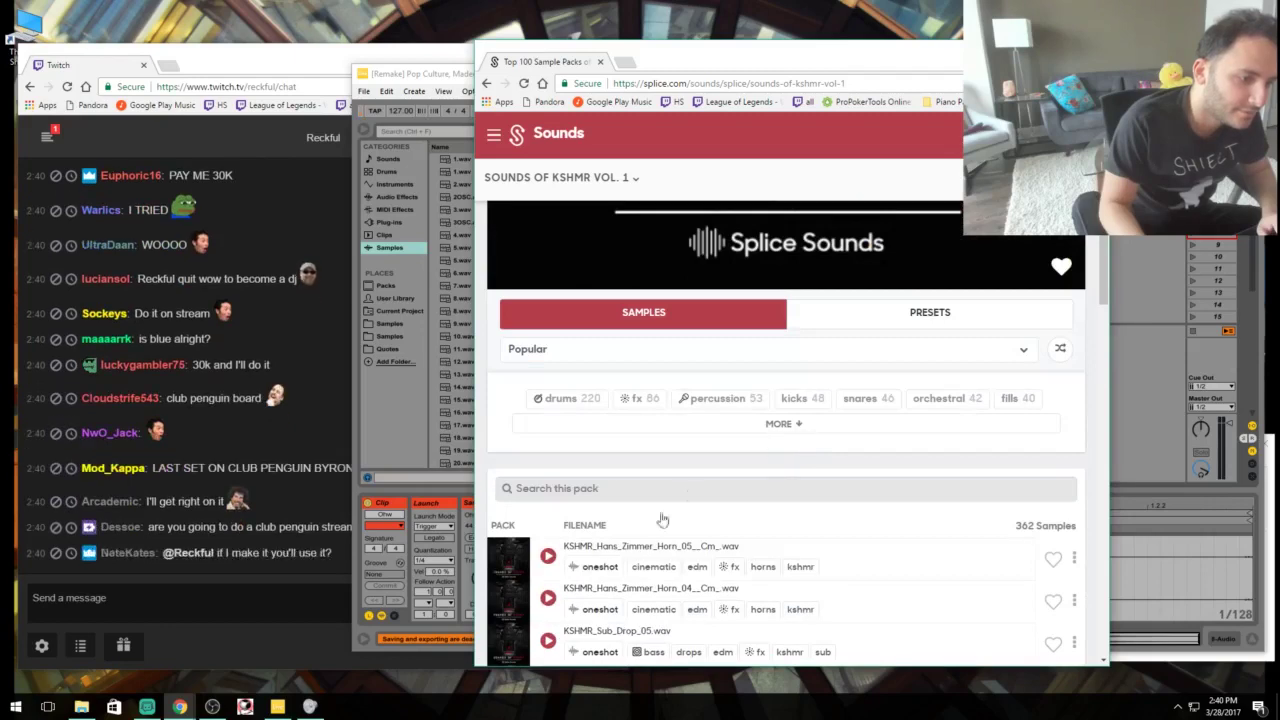
Preview the KSHMR_Vocal_10 and KSHMR_Sub_Drop_04 samples in the Sounds of KSHMR Vol. 1 pack.
scroll(620, 521, down, 6)
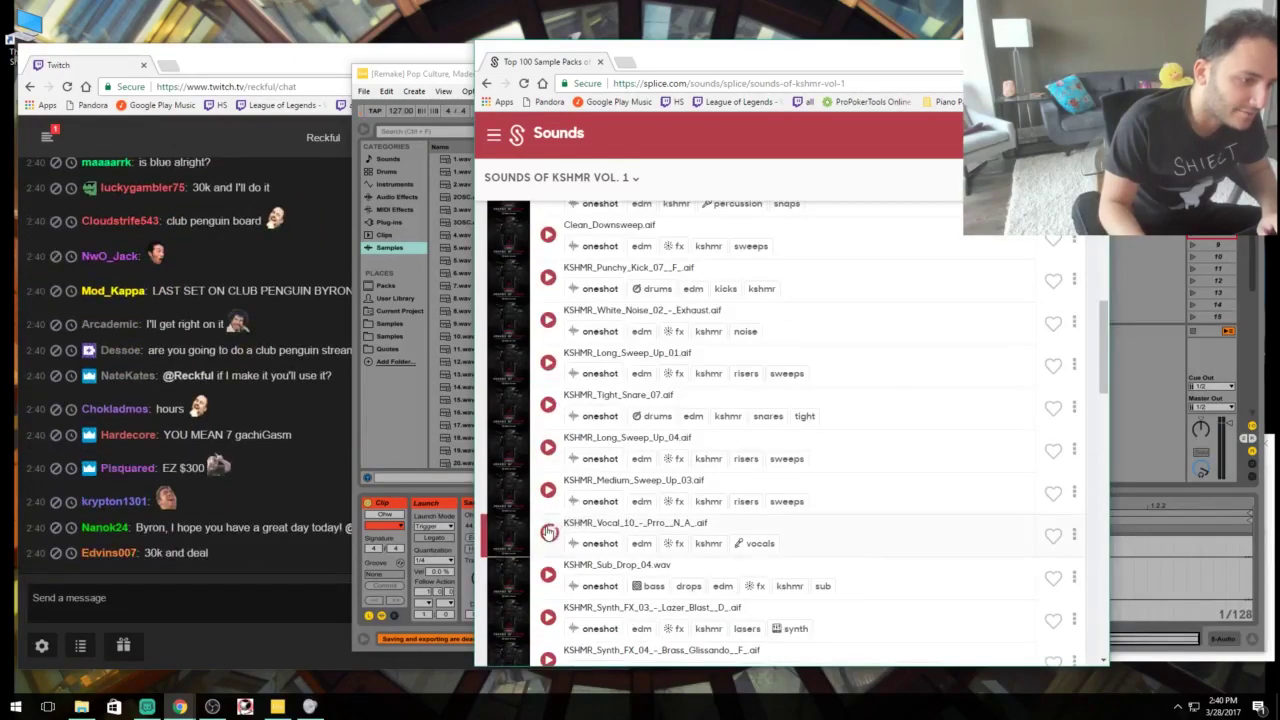
click(548, 532)
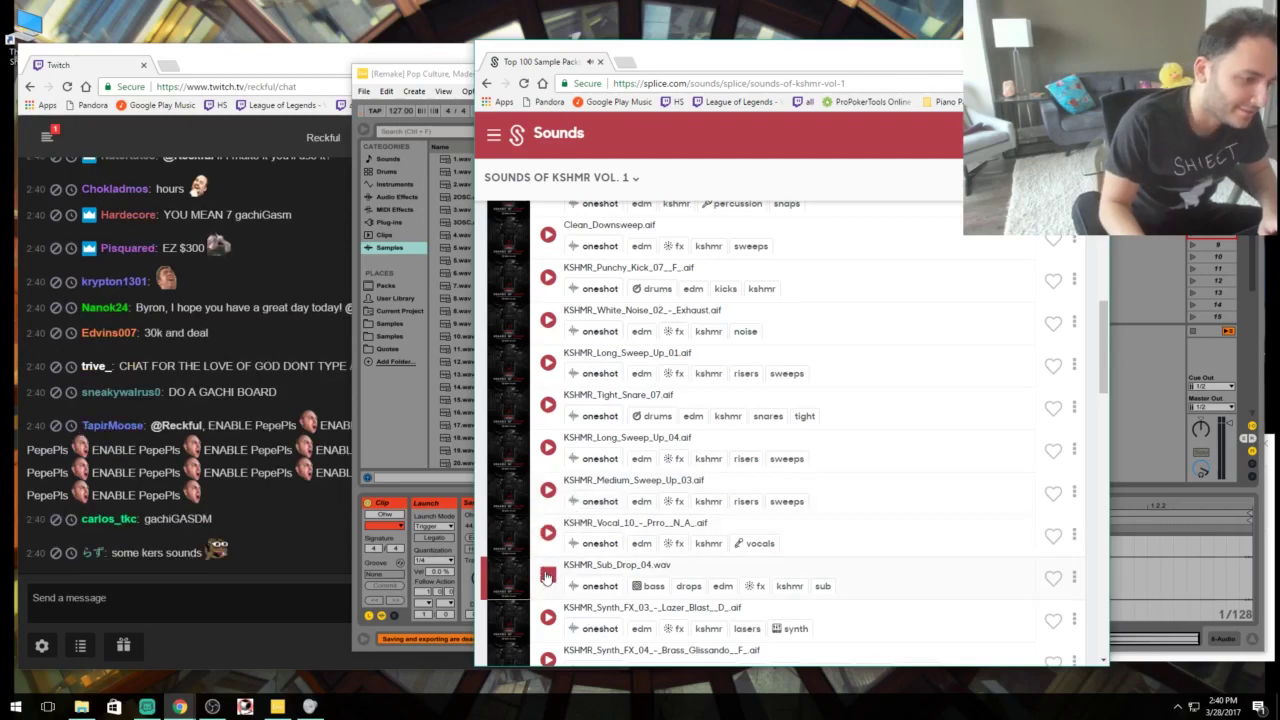
click(548, 532)
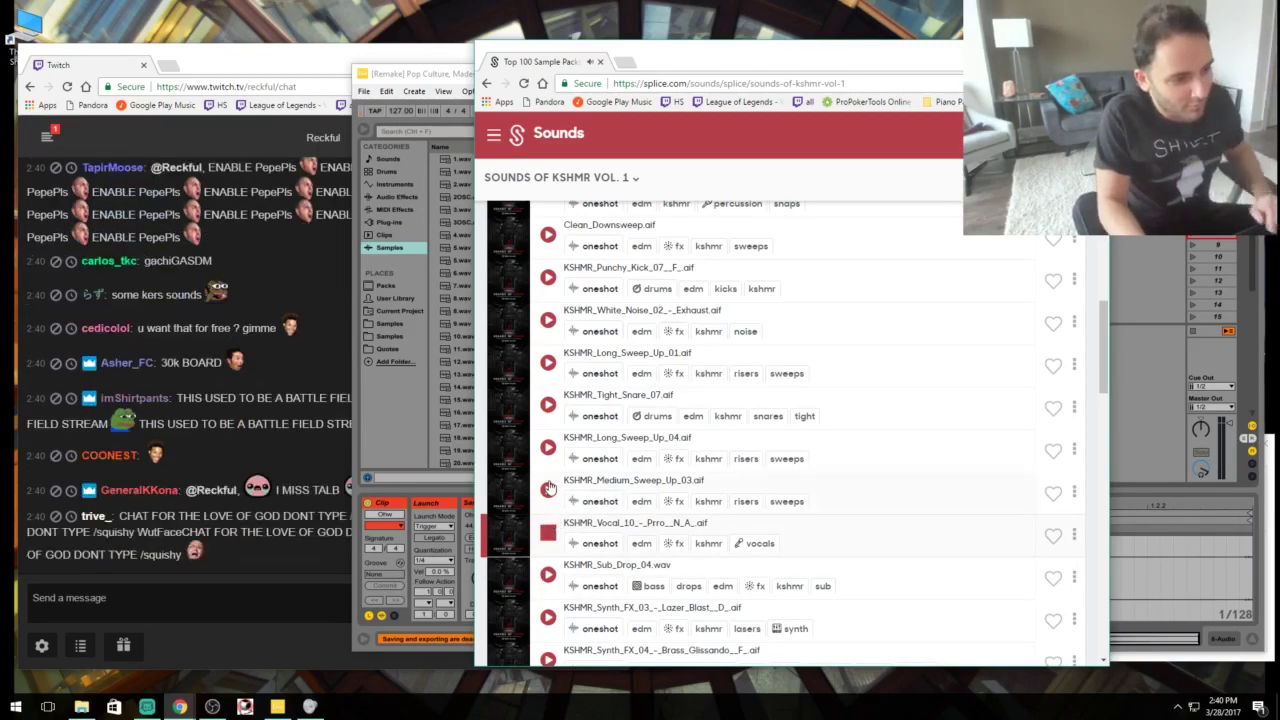
Preview the KSHMR_Medium_Sweep_Up_03 and KSHMR_Vocal_09 Male Yo samples in the Sounds of KSHMR Vol. 1 pack.
click(548, 488)
scroll(548, 606, down, 3)
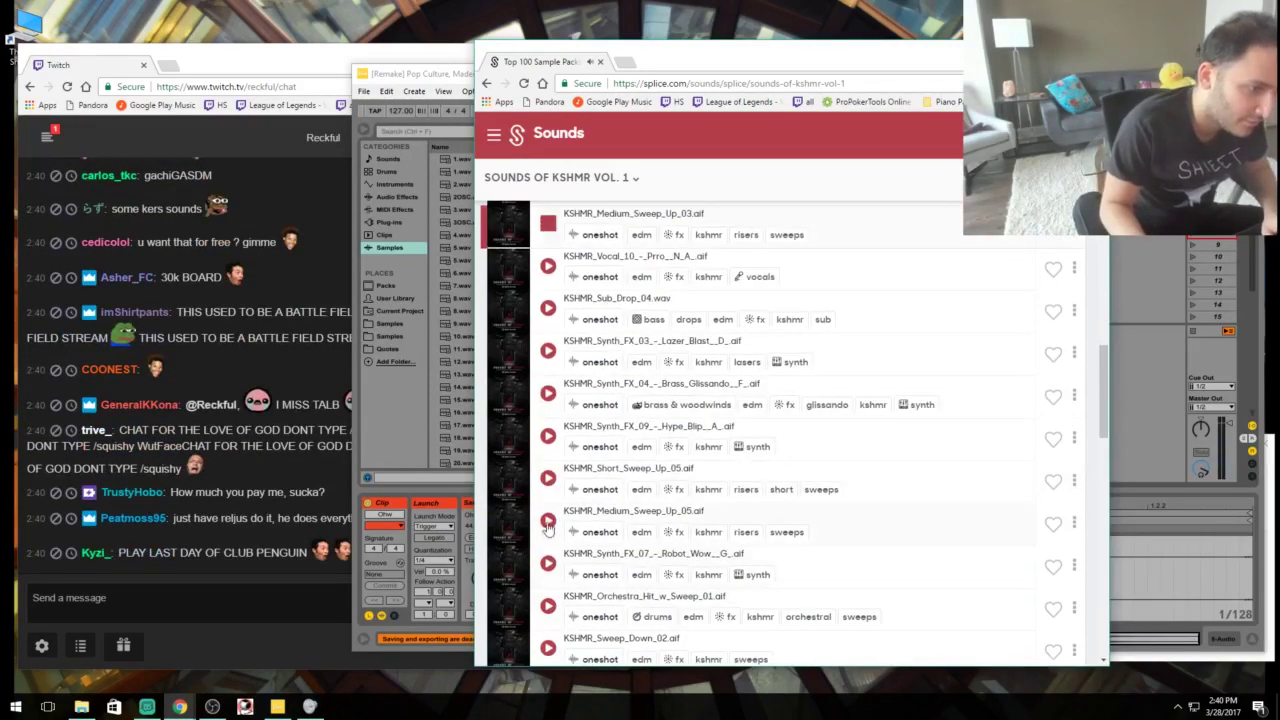
click(548, 605)
scroll(545, 600, down, 2)
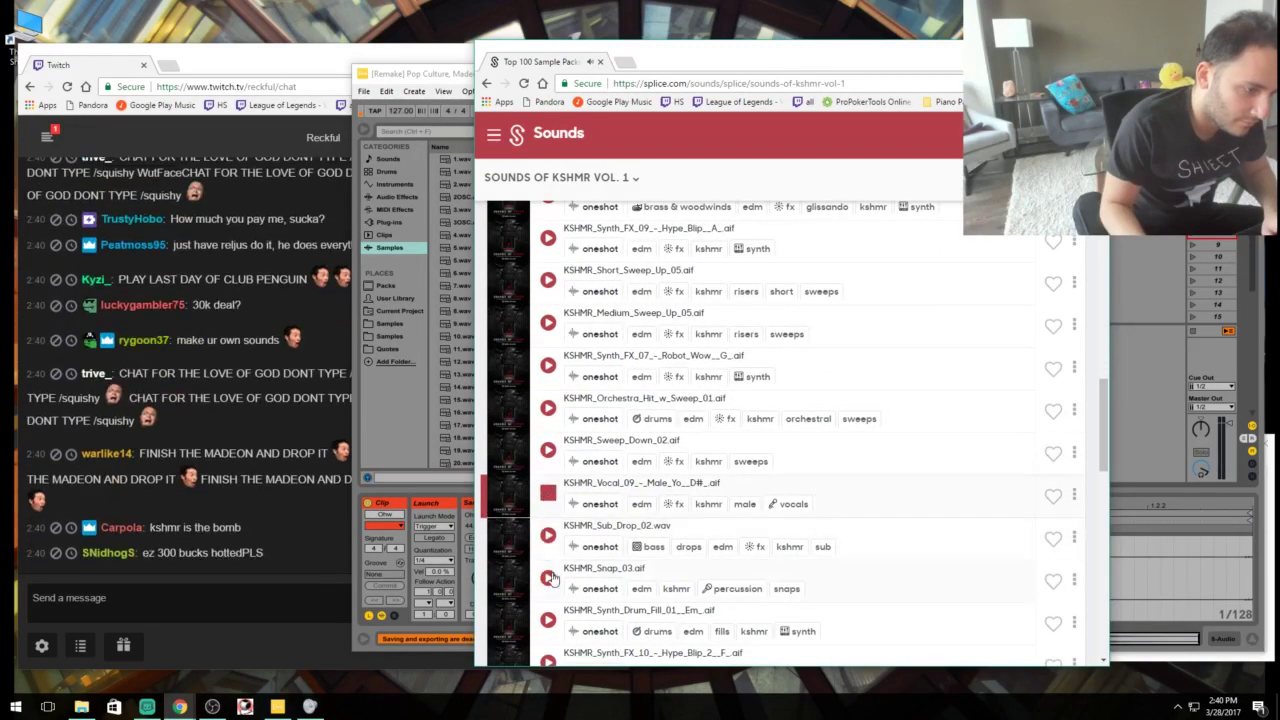
Preview the KSHMR_Long_Fill_07, KSHMR_Claps_07 Tightest_Clap and KSHMR_Long_Sweep_Up_05 samples further down the pack.
scroll(548, 570, down, 3)
click(549, 567)
click(548, 607)
scroll(548, 600, down, 3)
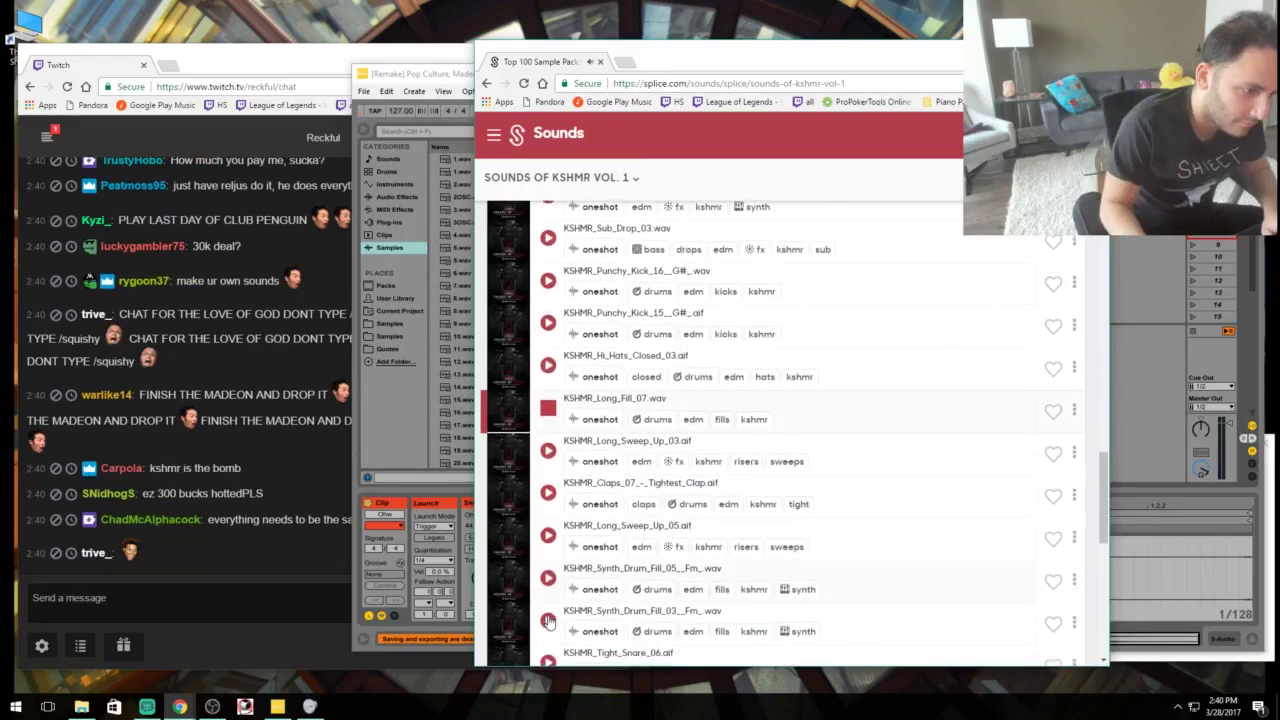
click(547, 493)
click(547, 536)
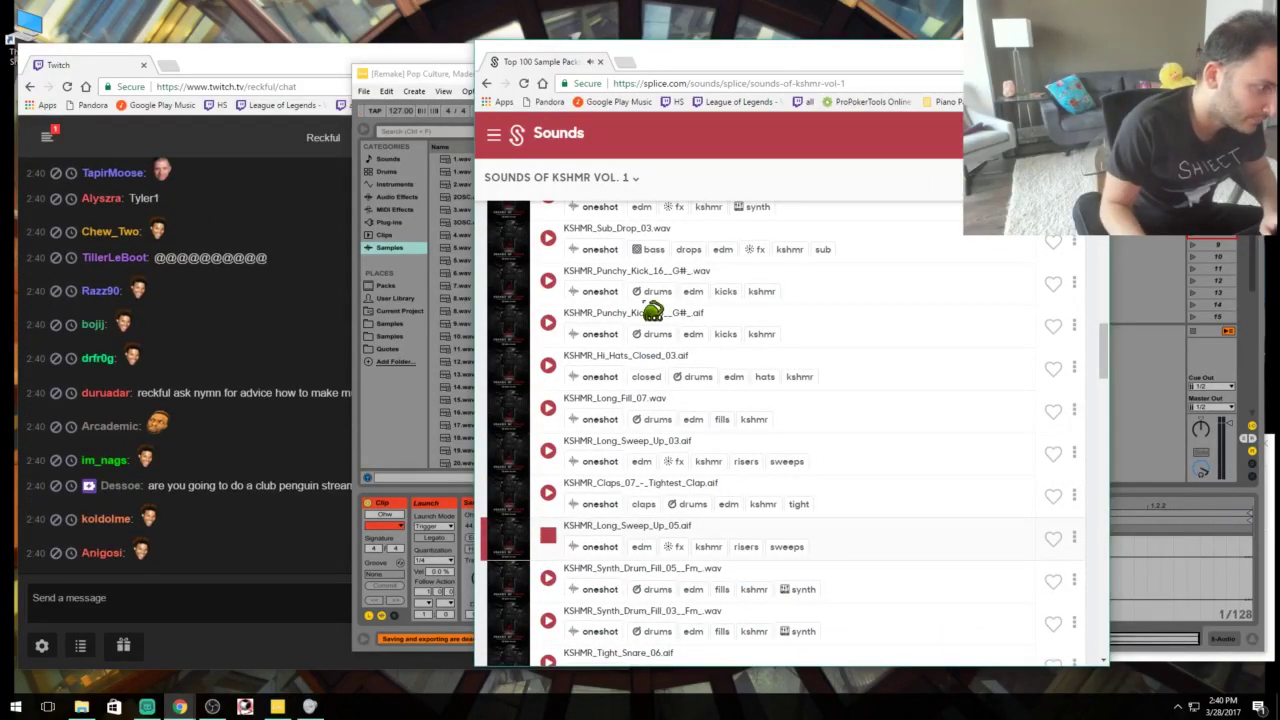
Minimize the Splice window and read back through the Twitch chat for viewer reactions, returning to the newest messages.
key(super+Down)
click(345, 364)
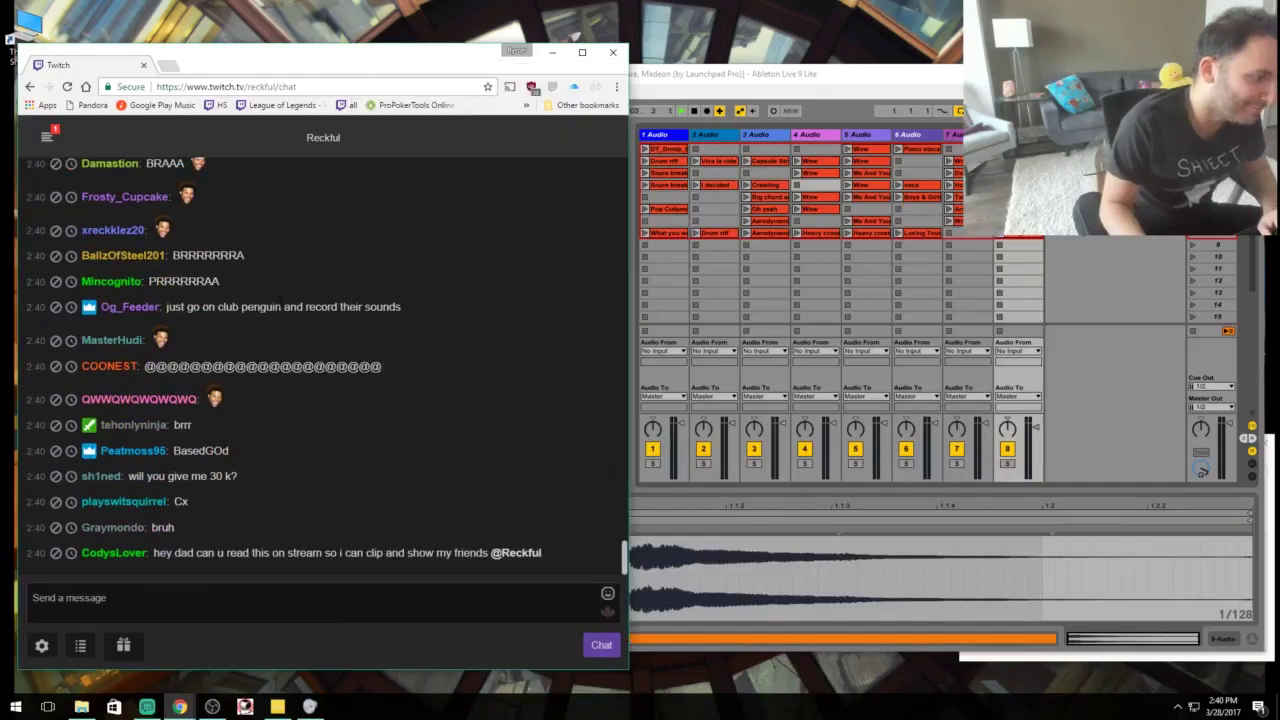
scroll(440, 430, up, 5)
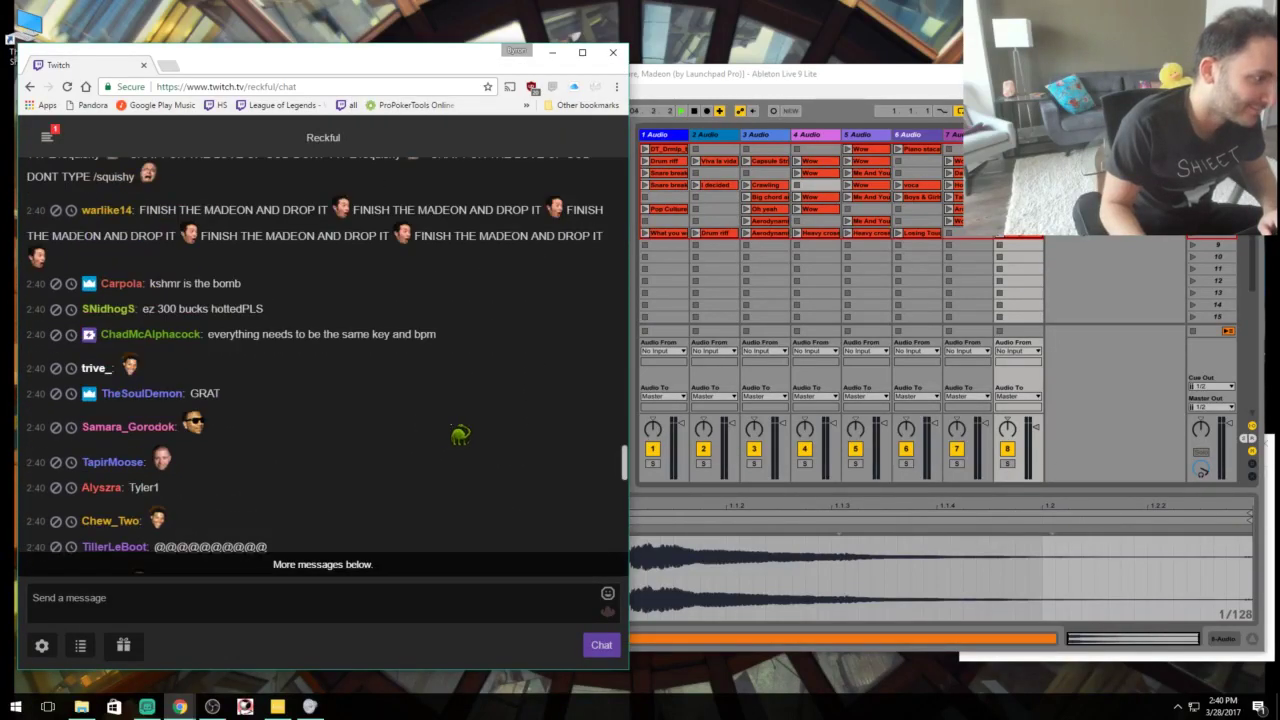
scroll(460, 425, down, 5)
scroll(462, 415, up, 5)
scroll(462, 413, down, 1)
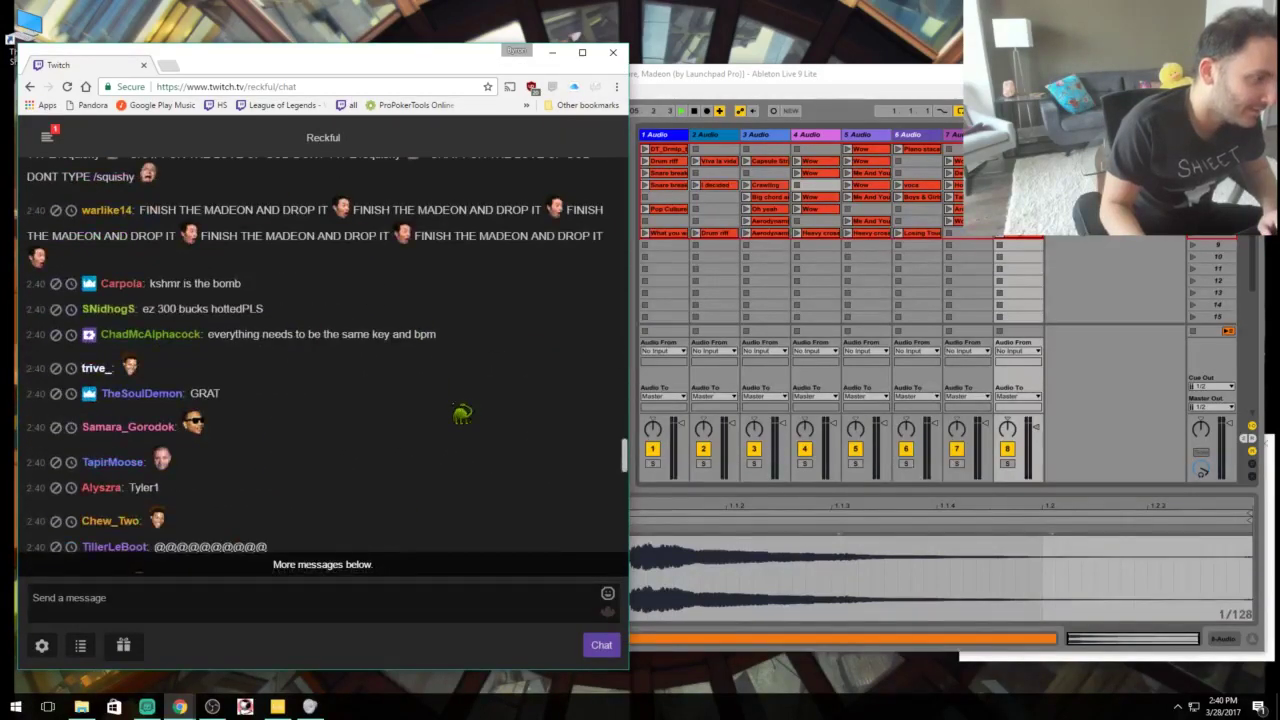
scroll(458, 413, up, 5)
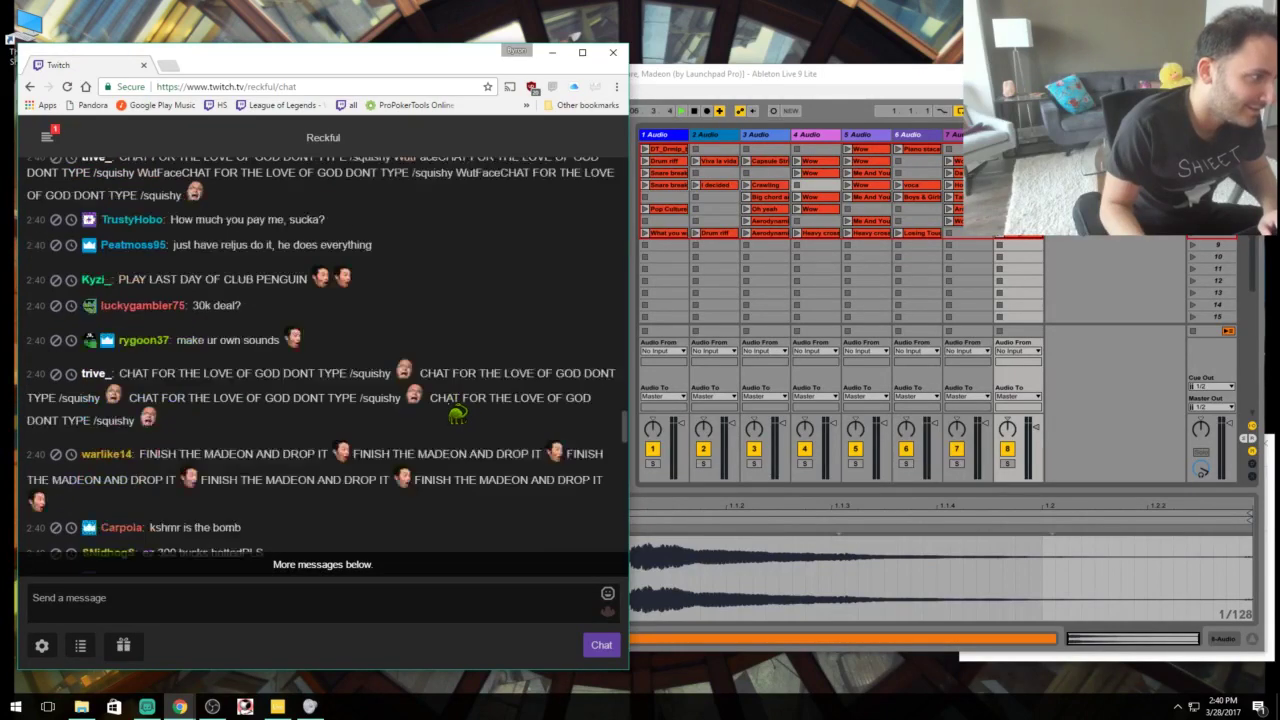
scroll(446, 411, up, 5)
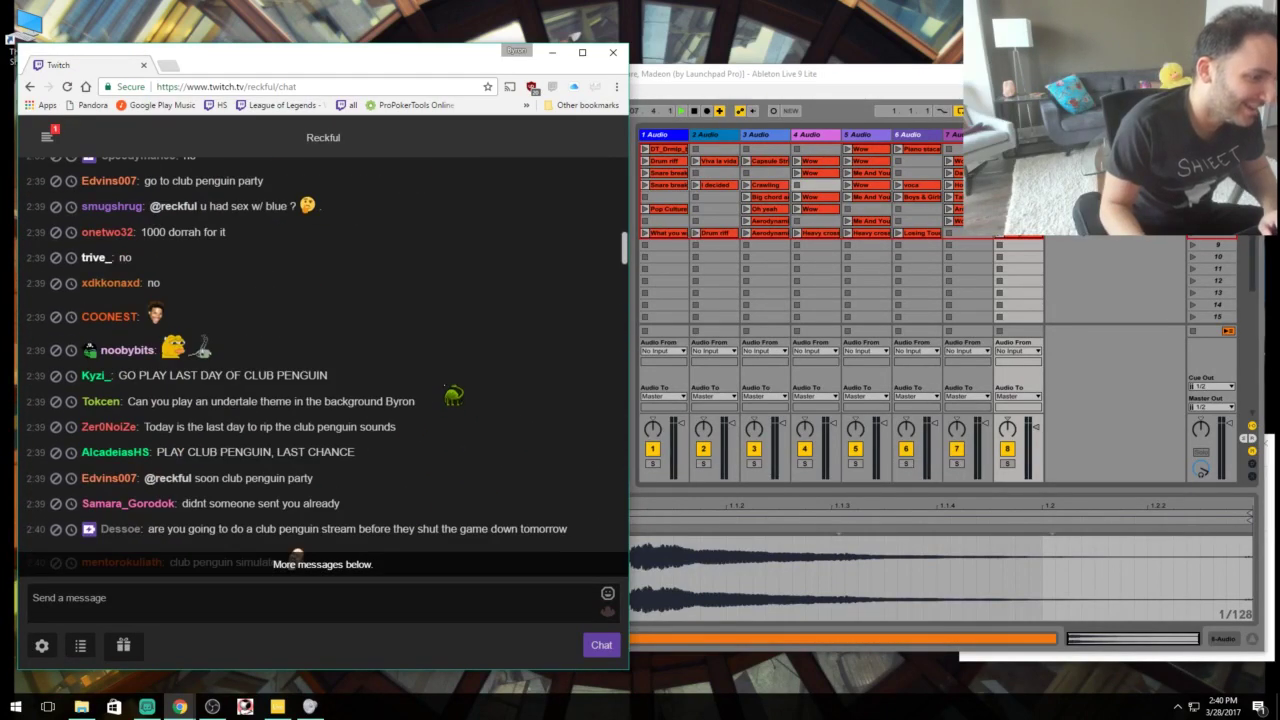
click(420, 568)
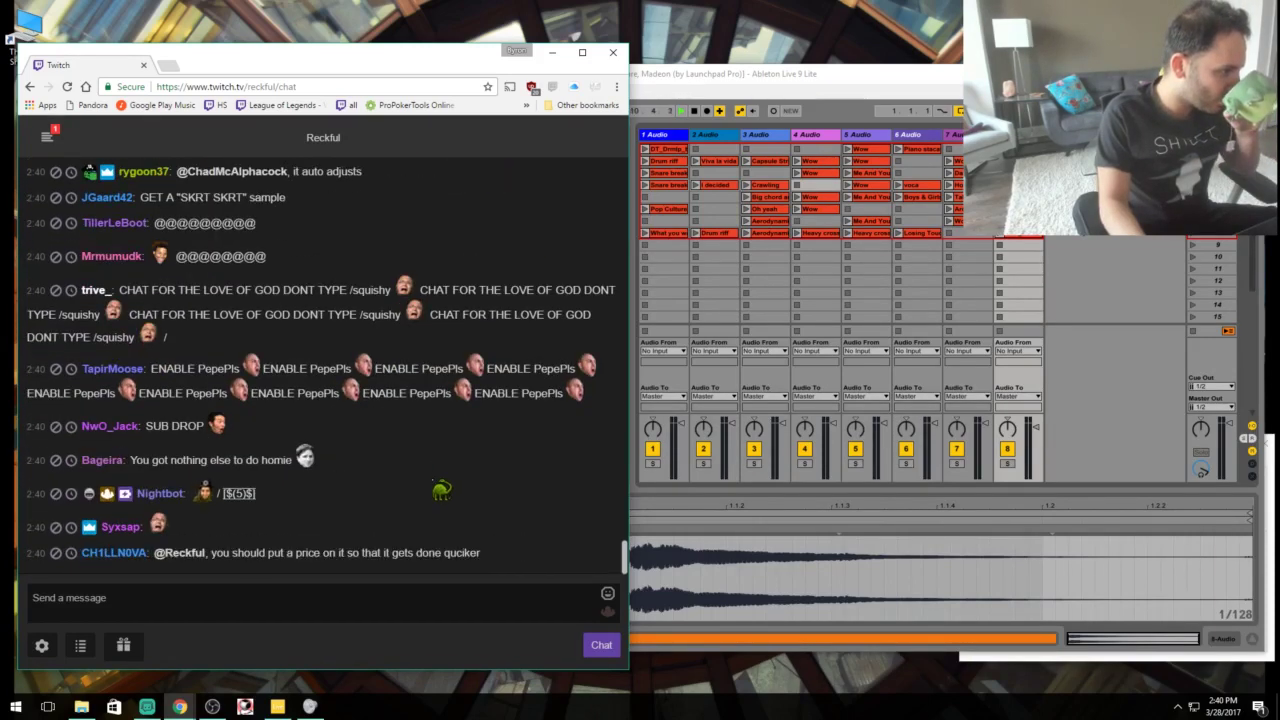
scroll(437, 448, up, 5)
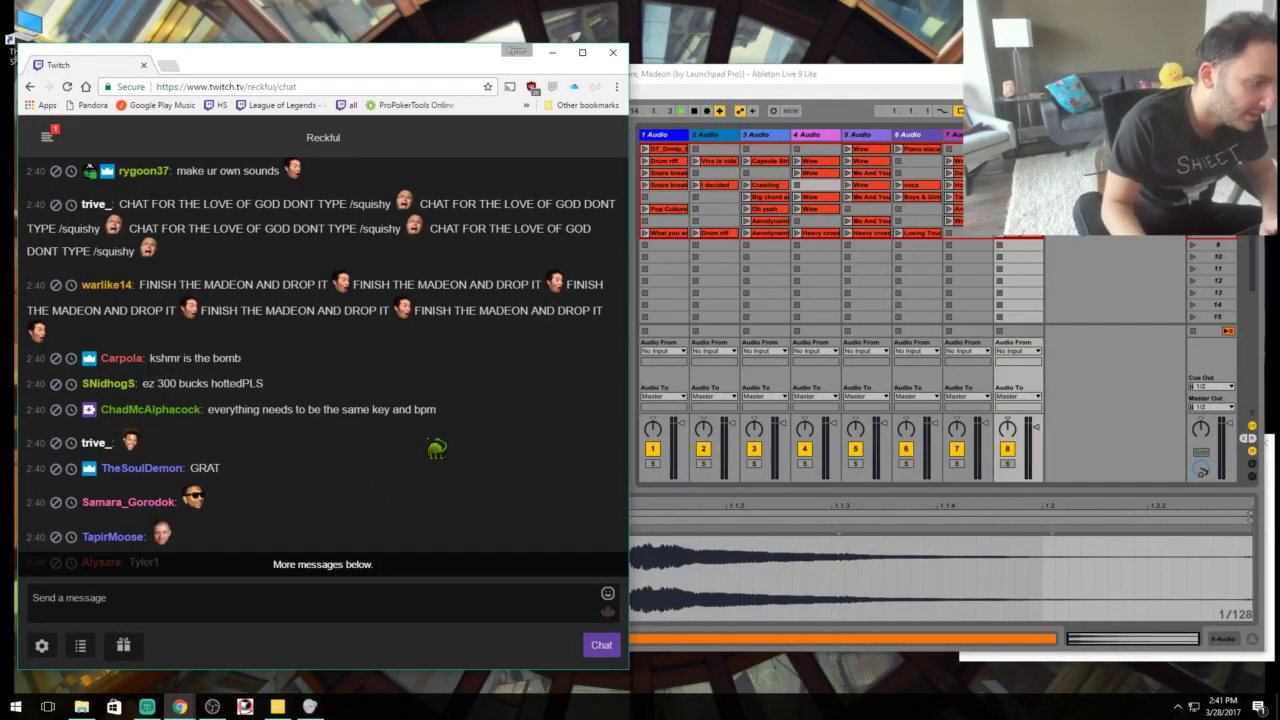
click(396, 564)
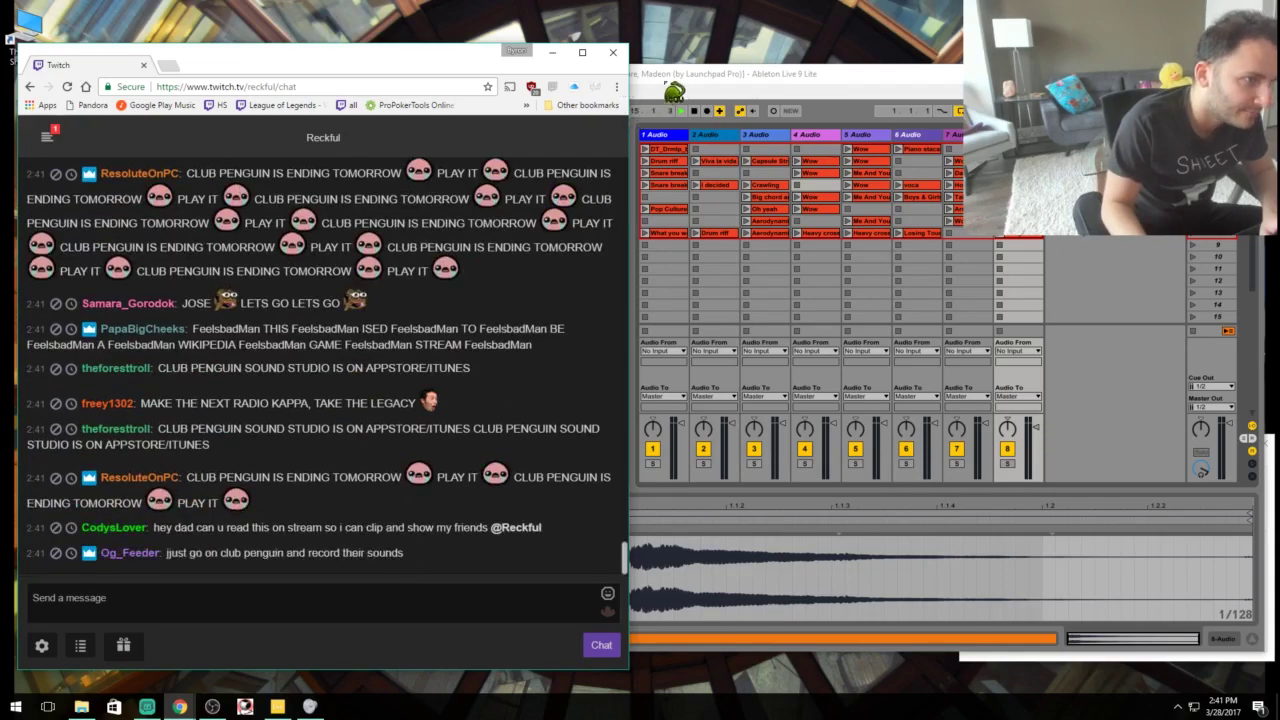
Switch to Ableton Live and move its window slightly to the right, uncovering more of the Twitch chat.
click(683, 91)
drag(683, 91, 724, 92)
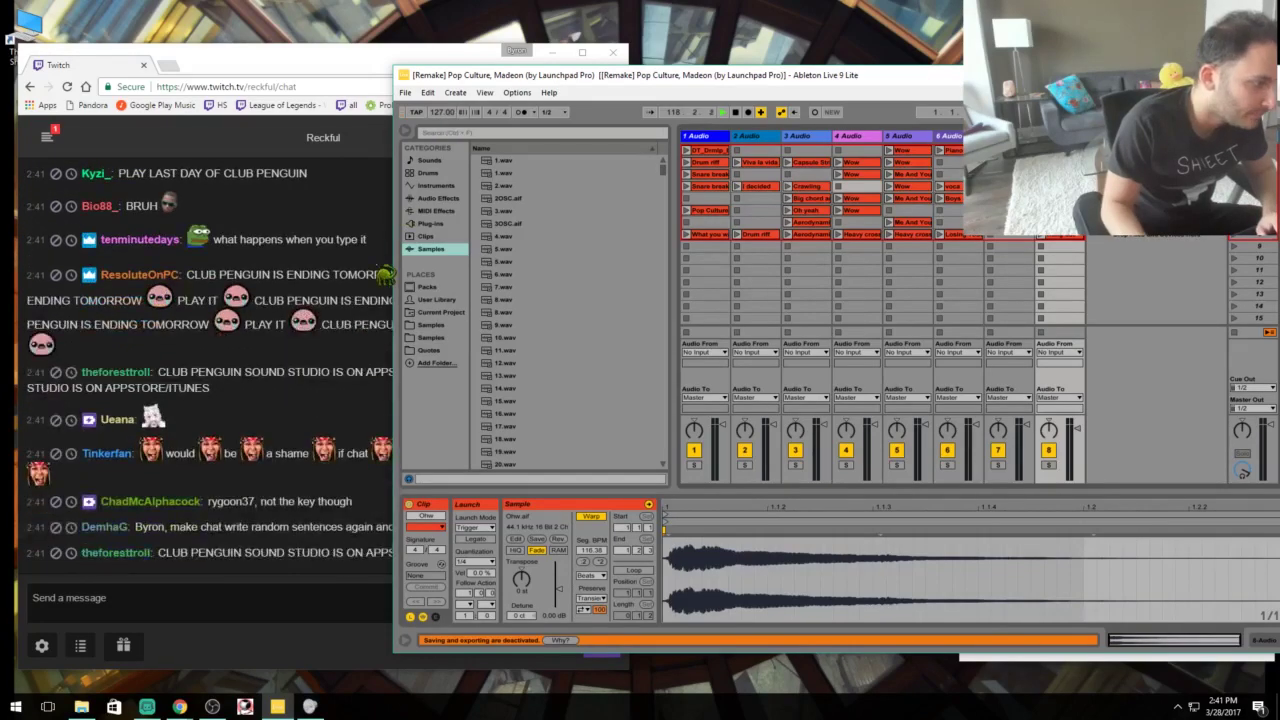
Reveal the deleted message of the timed-out viewer in the Twitch chat and return to the newest messages.
click(312, 555)
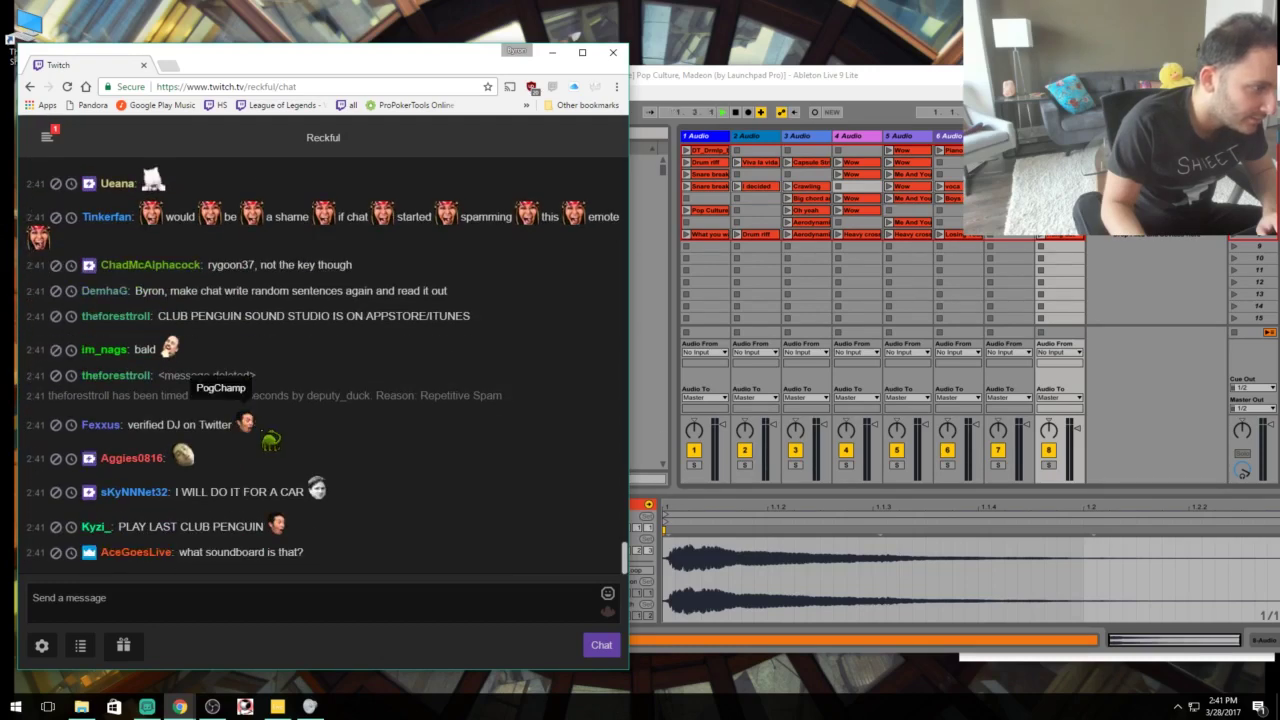
scroll(245, 422, up, 2)
scroll(245, 422, down, 2)
click(220, 376)
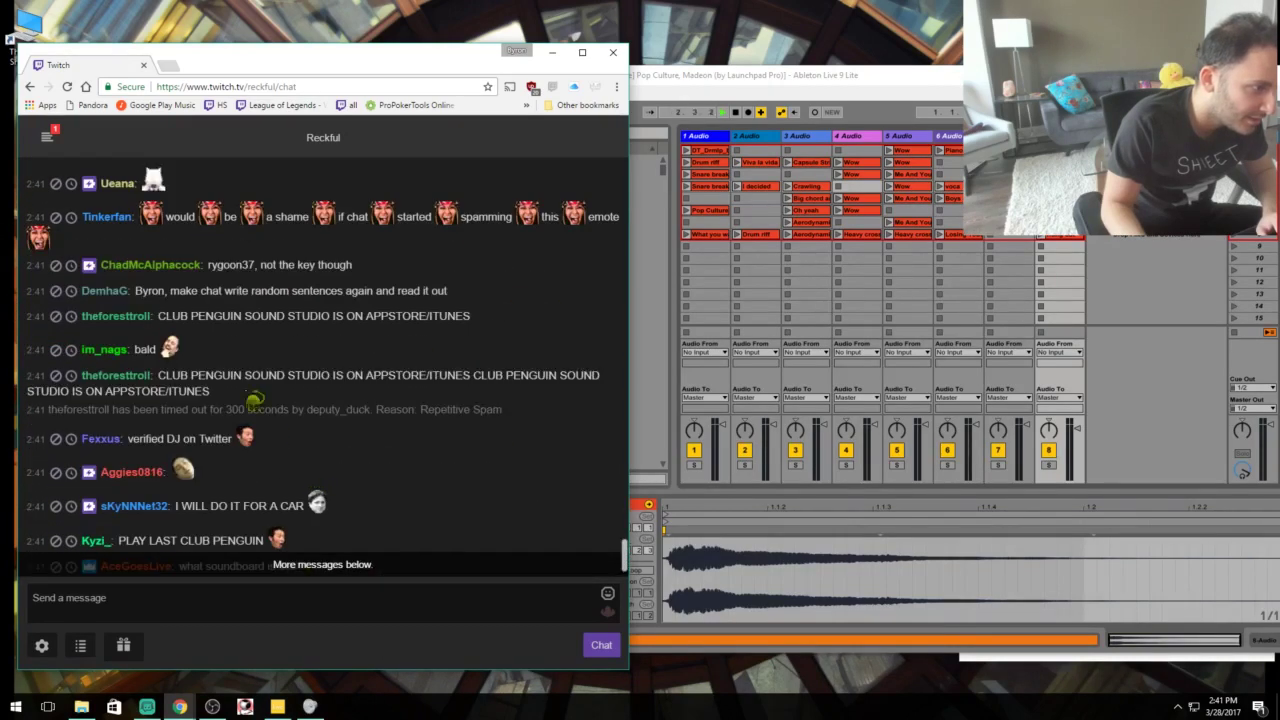
click(388, 552)
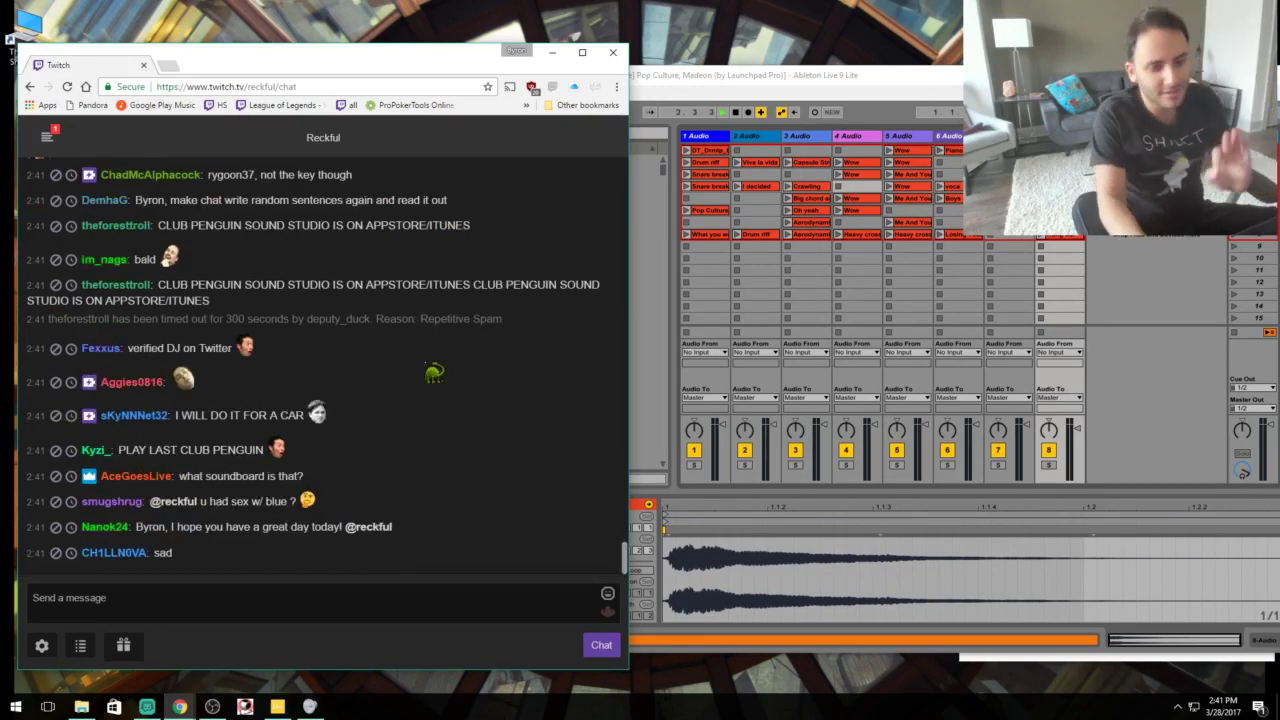
Switch to the Ableton Live set and try to save it, returning to the Twitch chat.
click(720, 92)
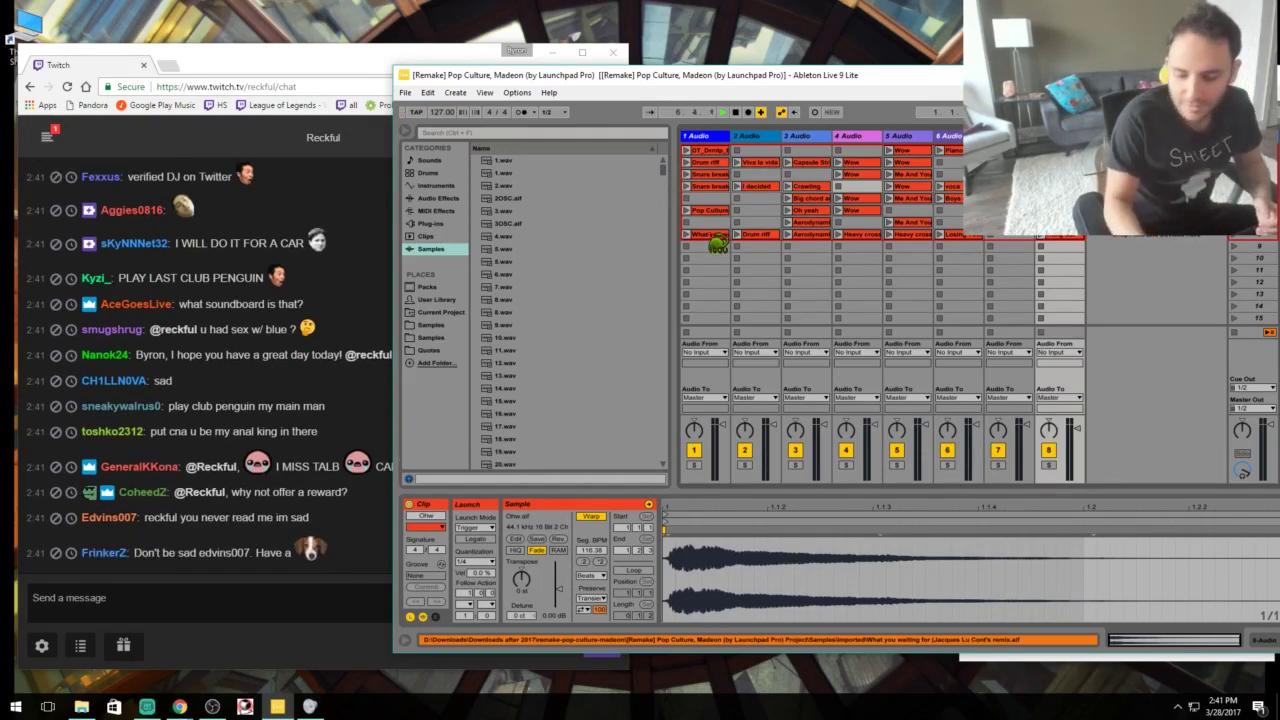
key(ctrl+s)
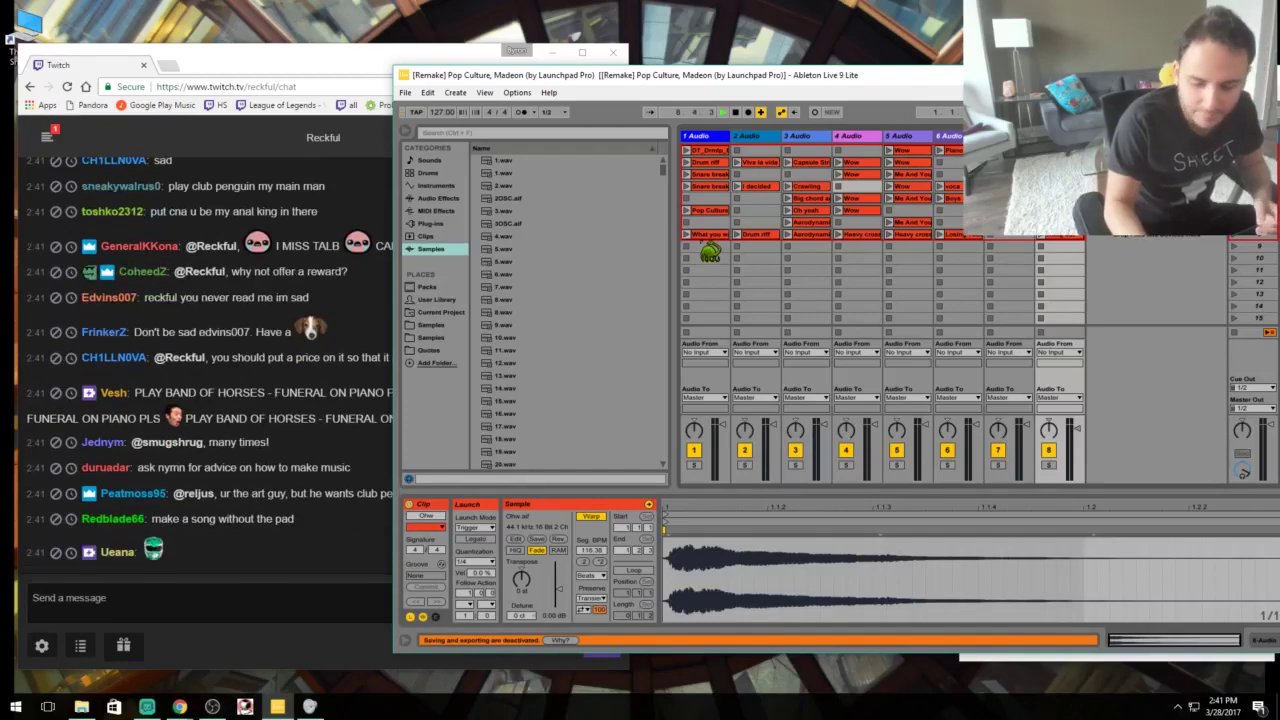
click(340, 545)
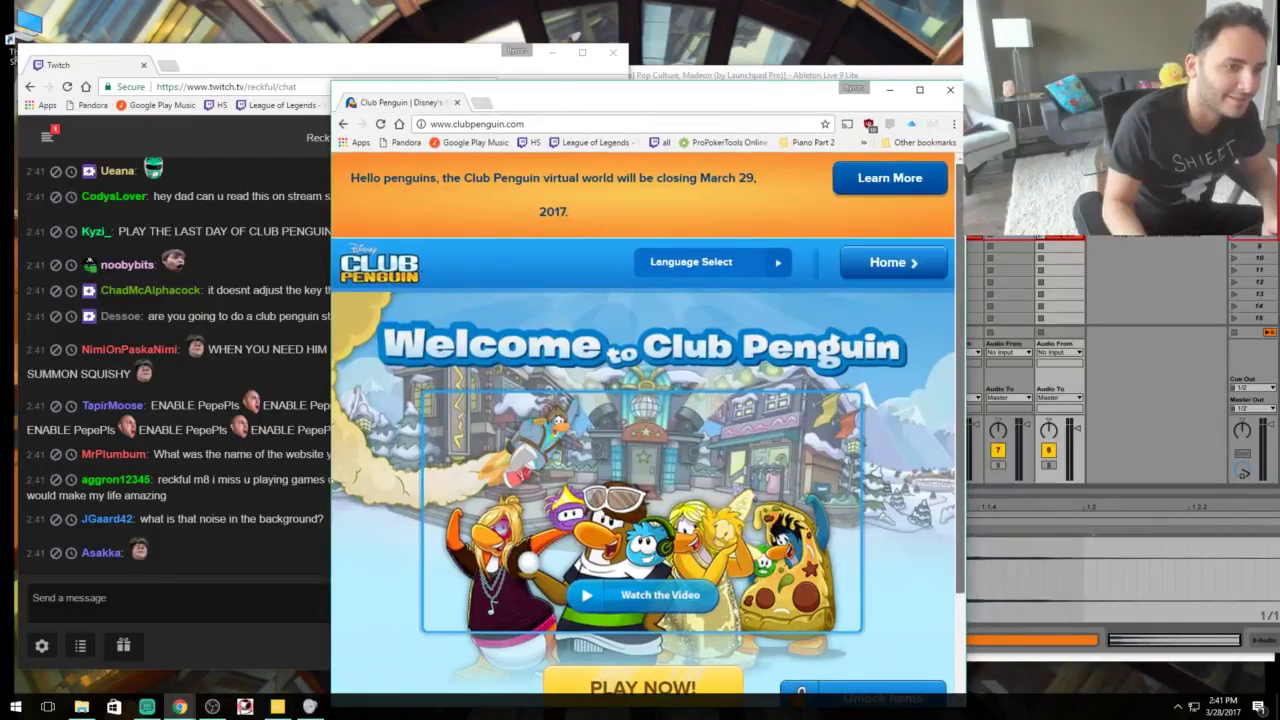
Widen the Club Penguin browser window and close Ableton Live, agreeing to stop the audio.
drag(964, 450, 1168, 450)
key(alt+Tab)
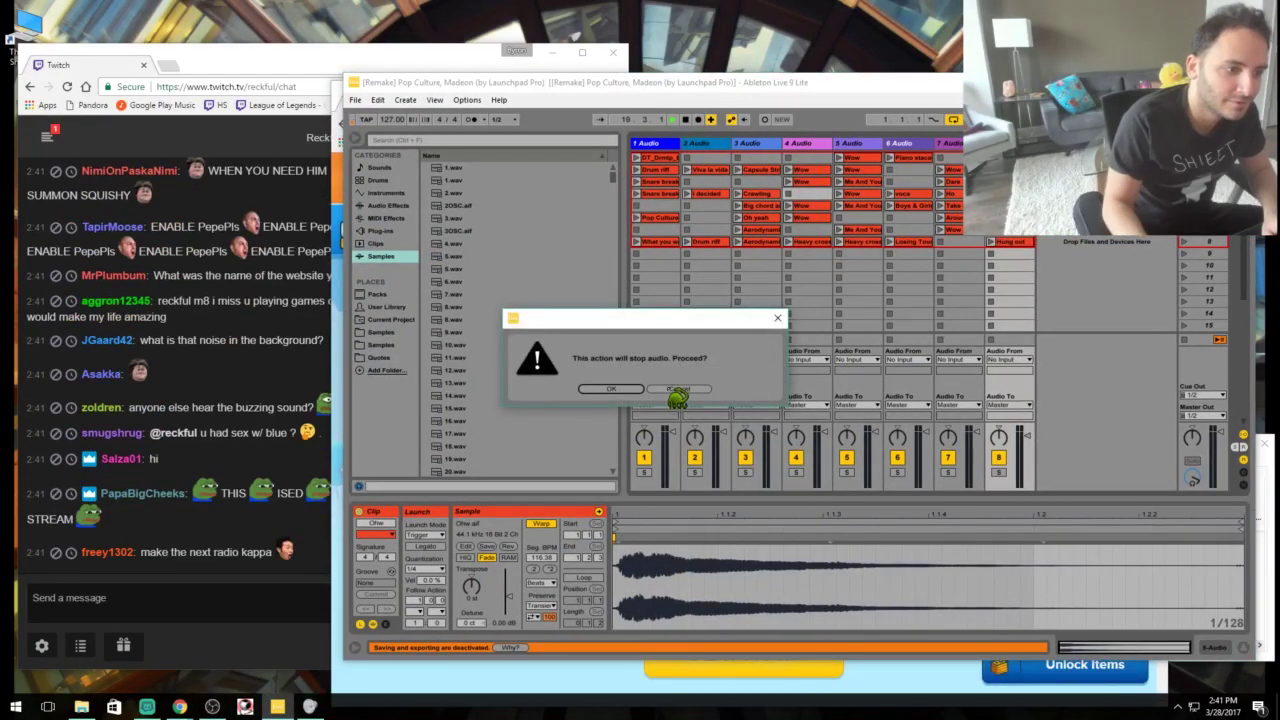
click(628, 390)
key(alt+Tab)
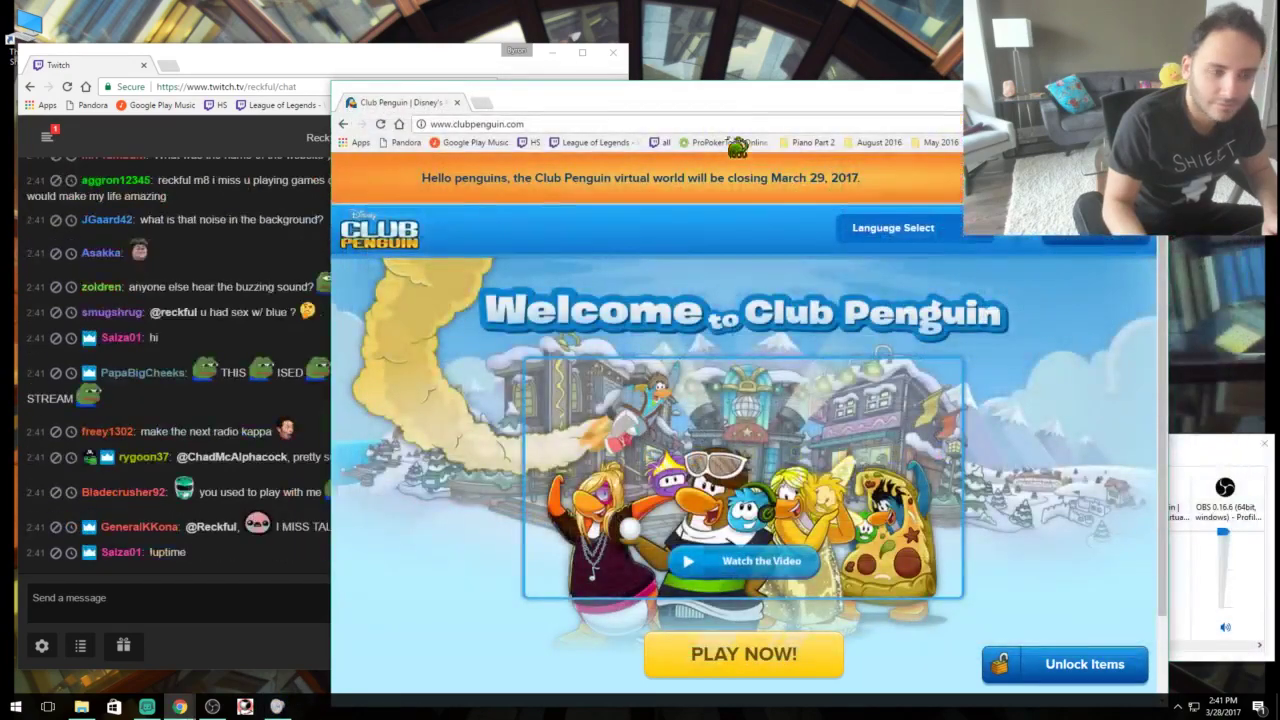
Move the Club Penguin window higher on the desktop and open the game's login page.
drag(765, 110, 782, 63)
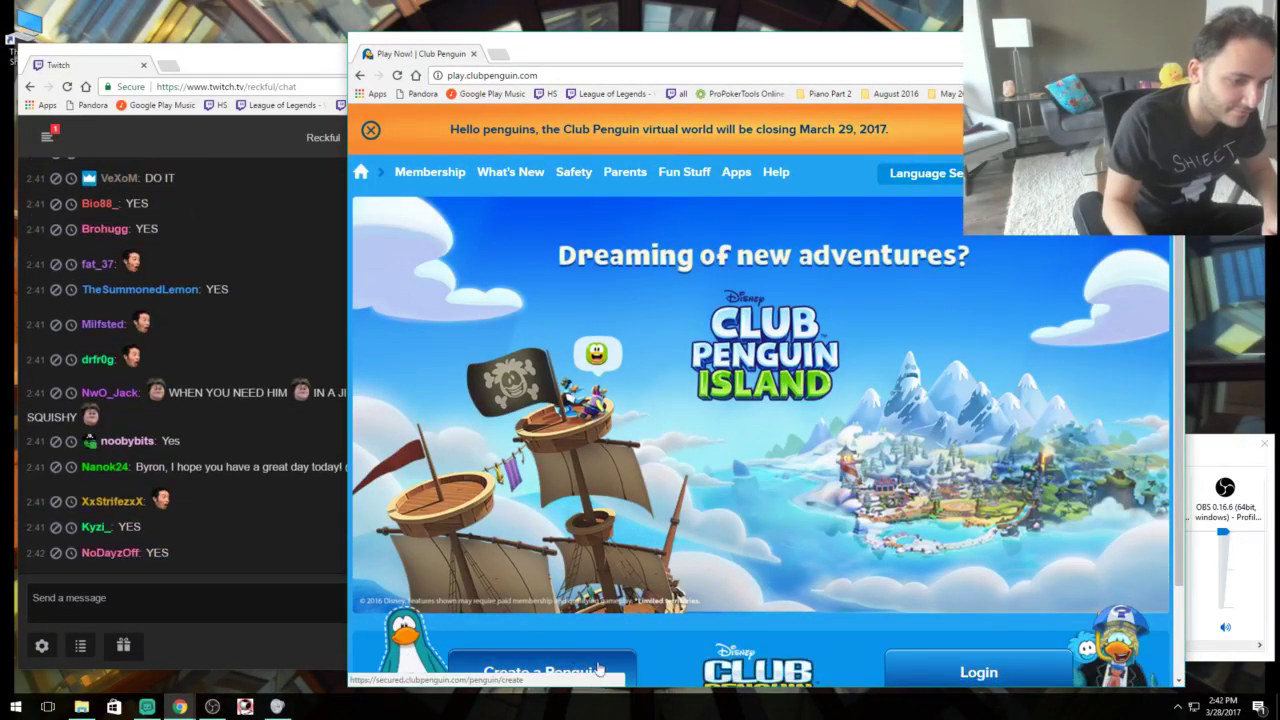
click(958, 665)
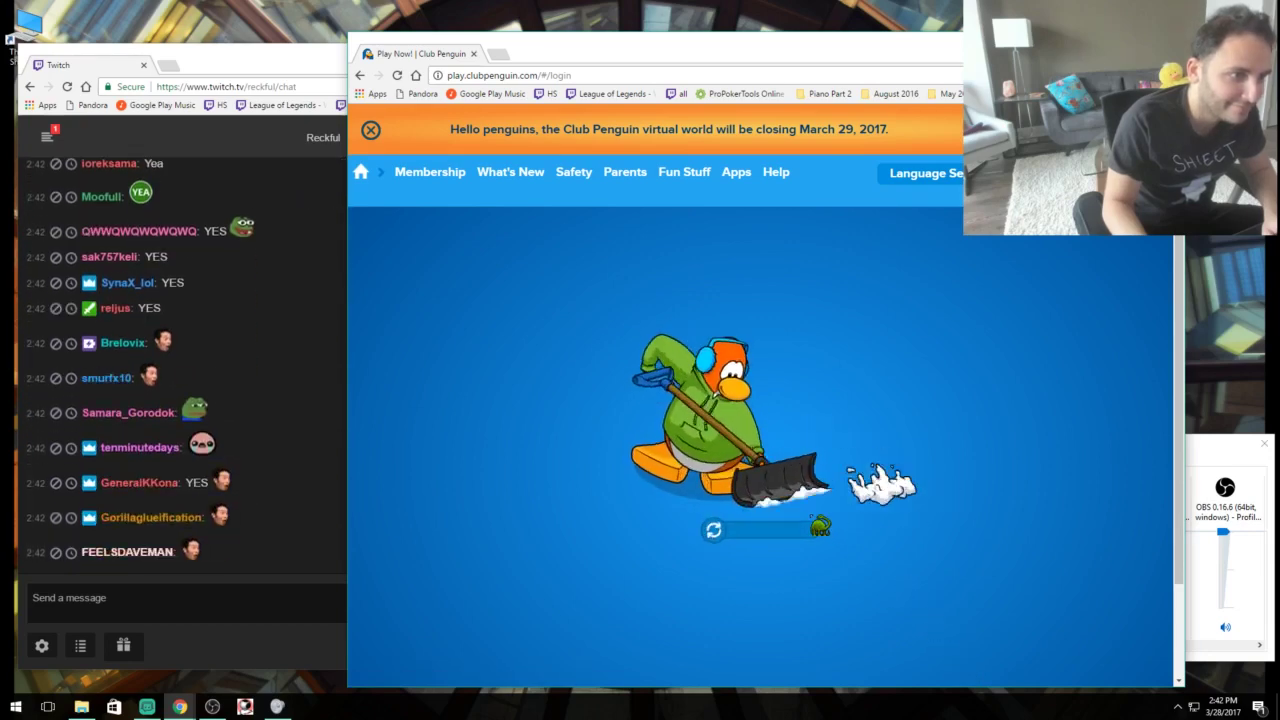
drag(597, 33, 599, 13)
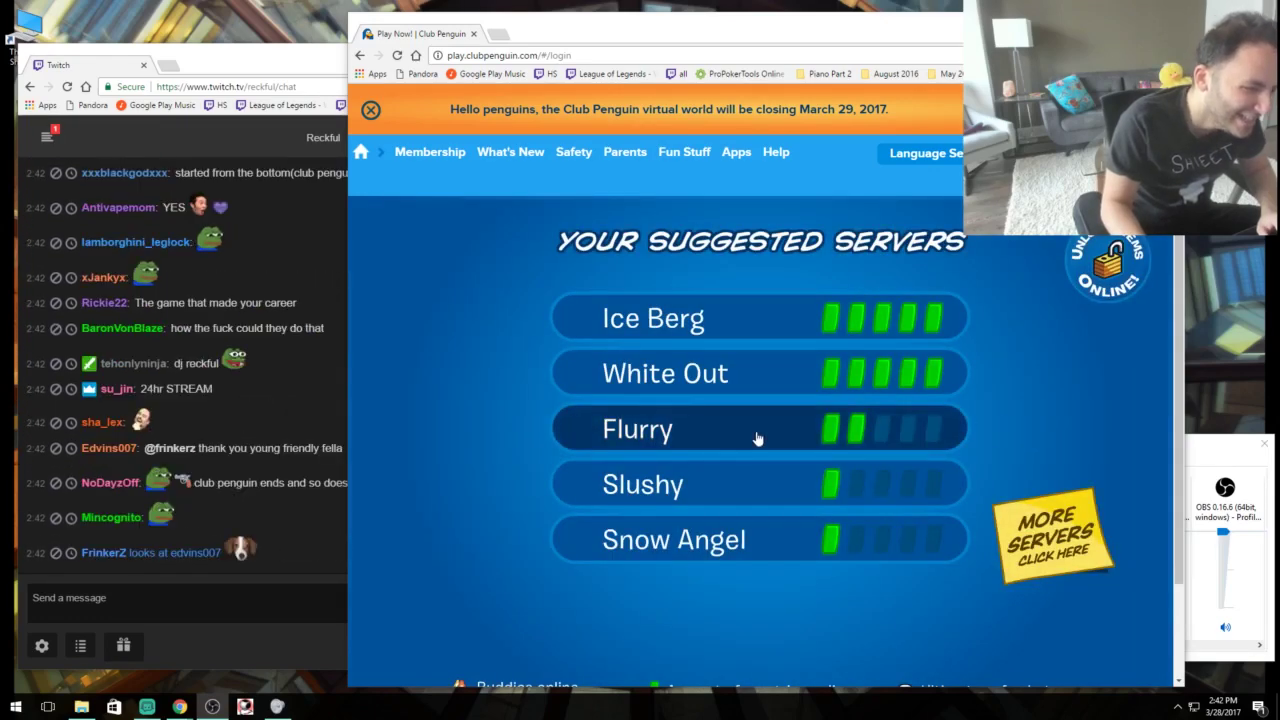
Join the Ice Berg server and accept the invitation to the puffle questions event.
click(727, 320)
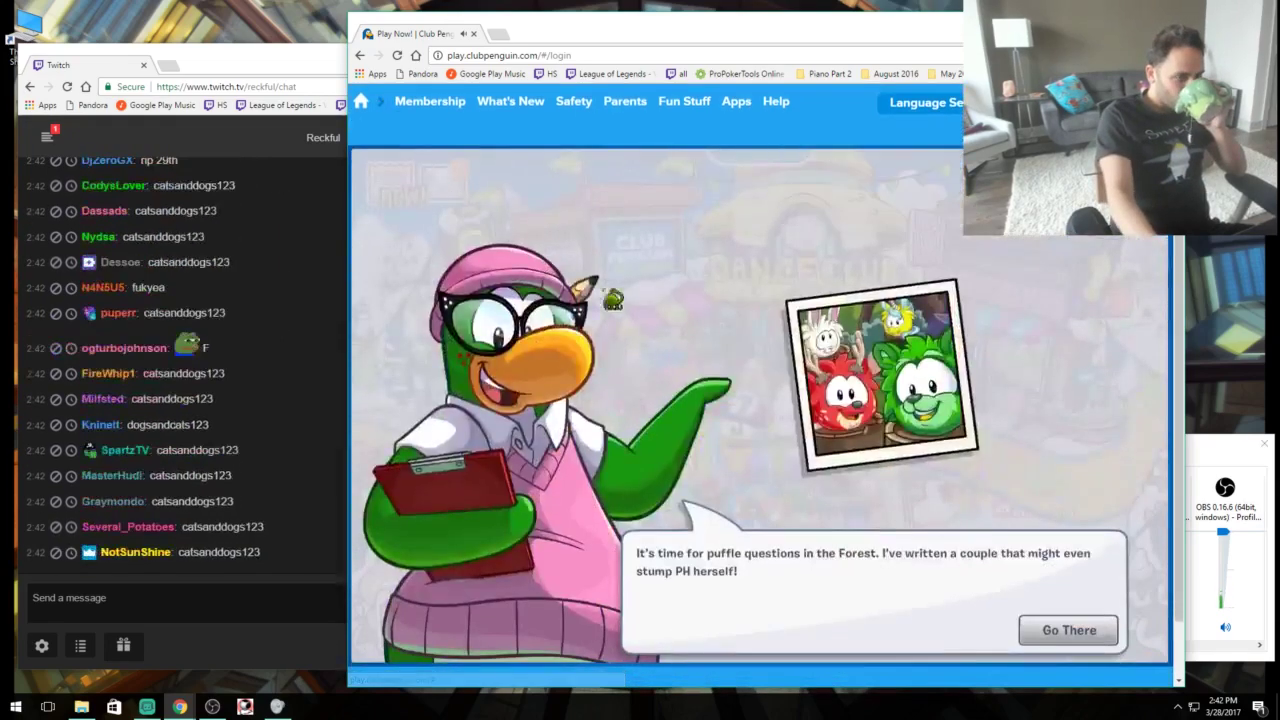
click(1069, 631)
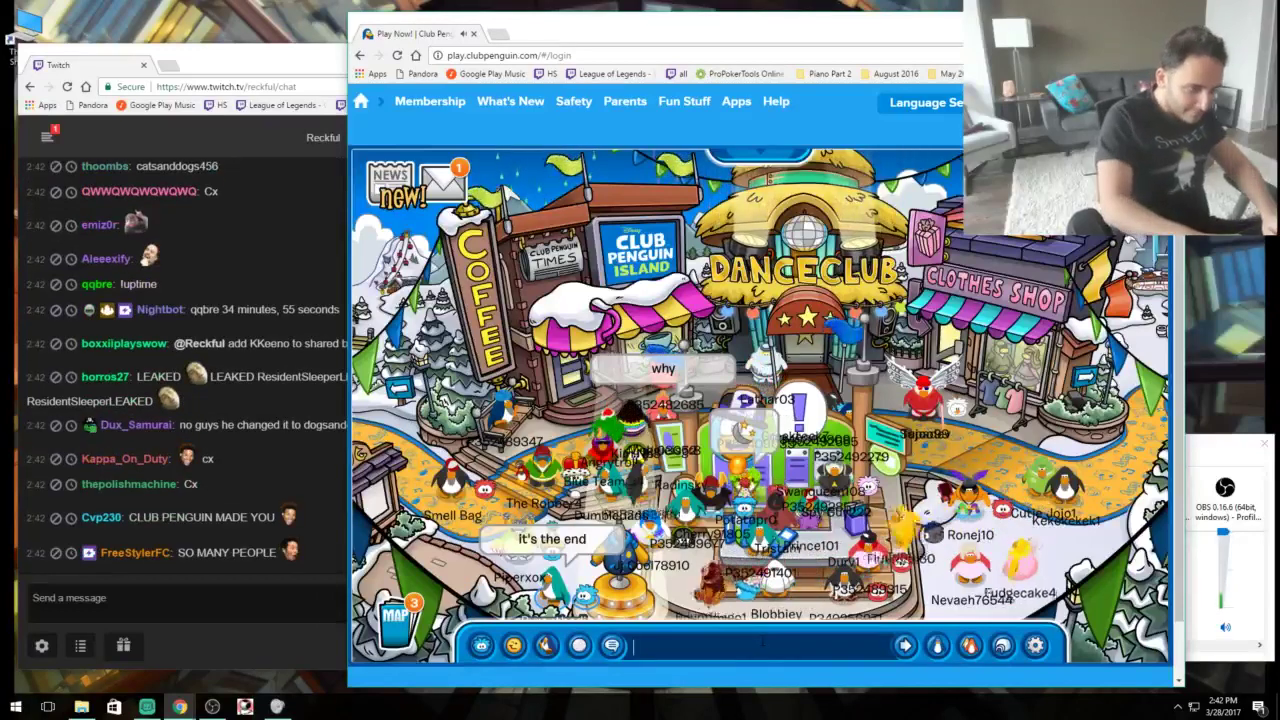
Send the message "i will miss u all" in the Club Penguin game chat.
text(le)
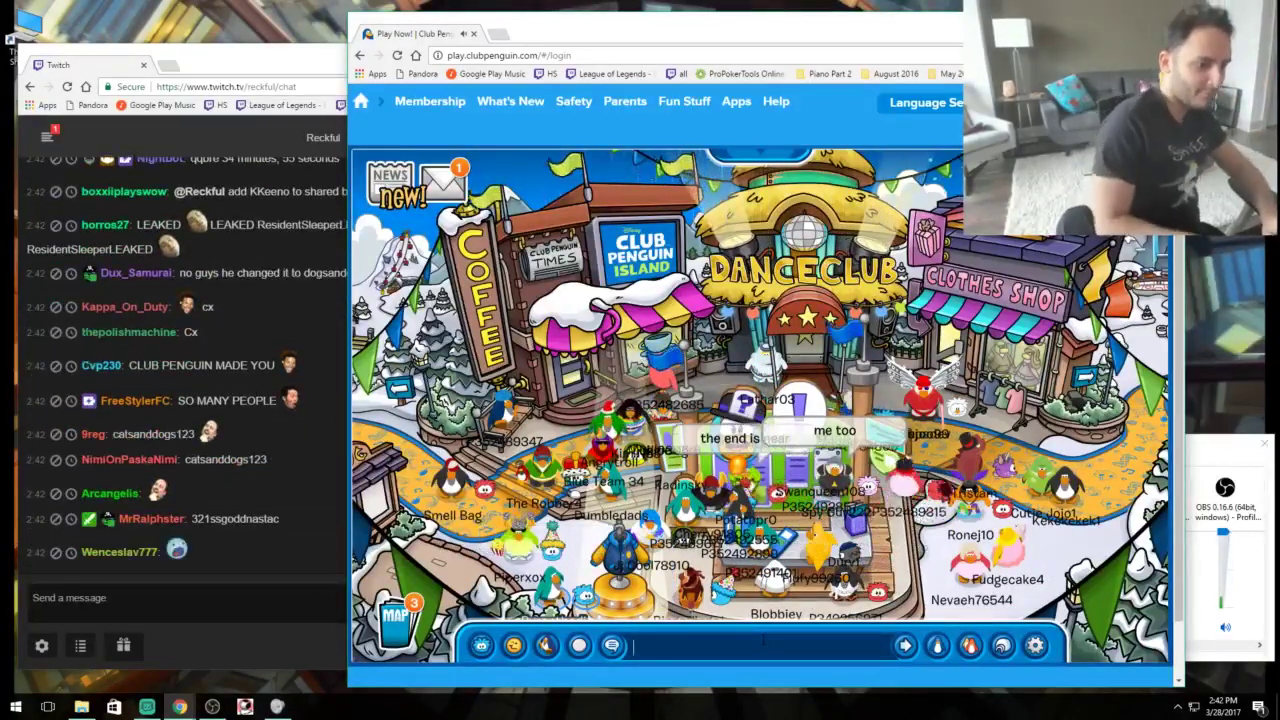
text(i will miss u all)
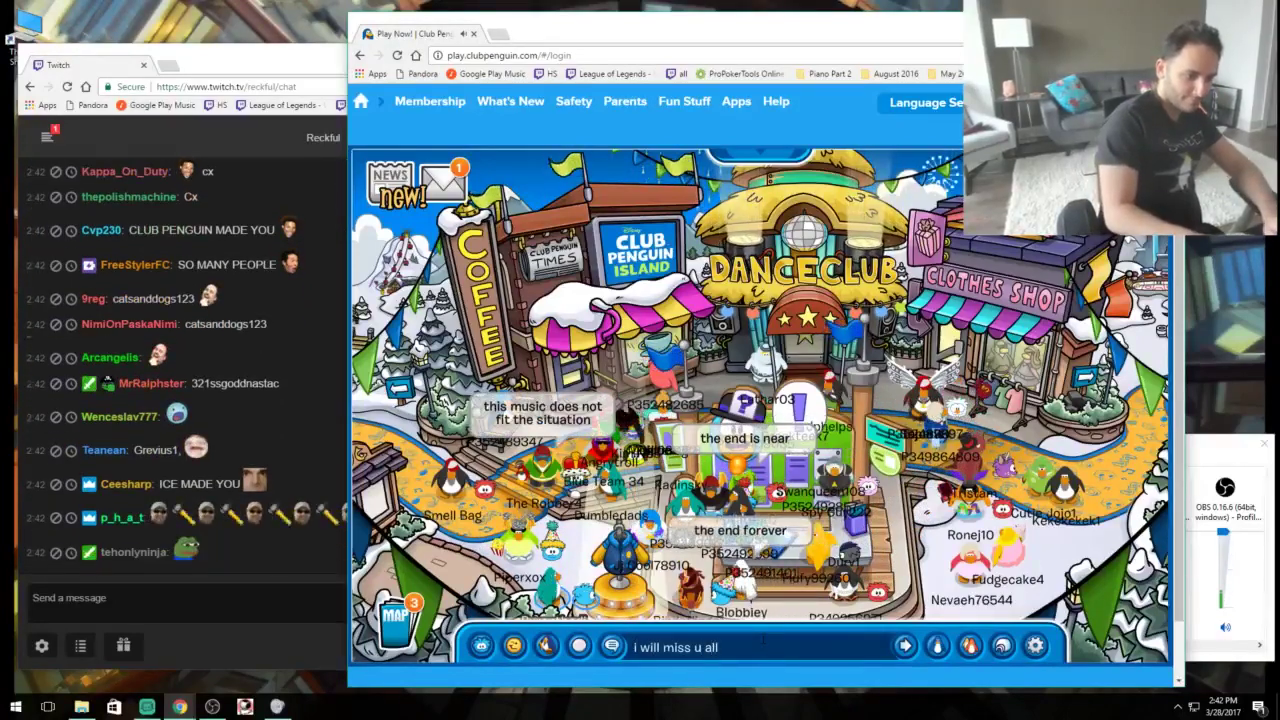
key(Return)
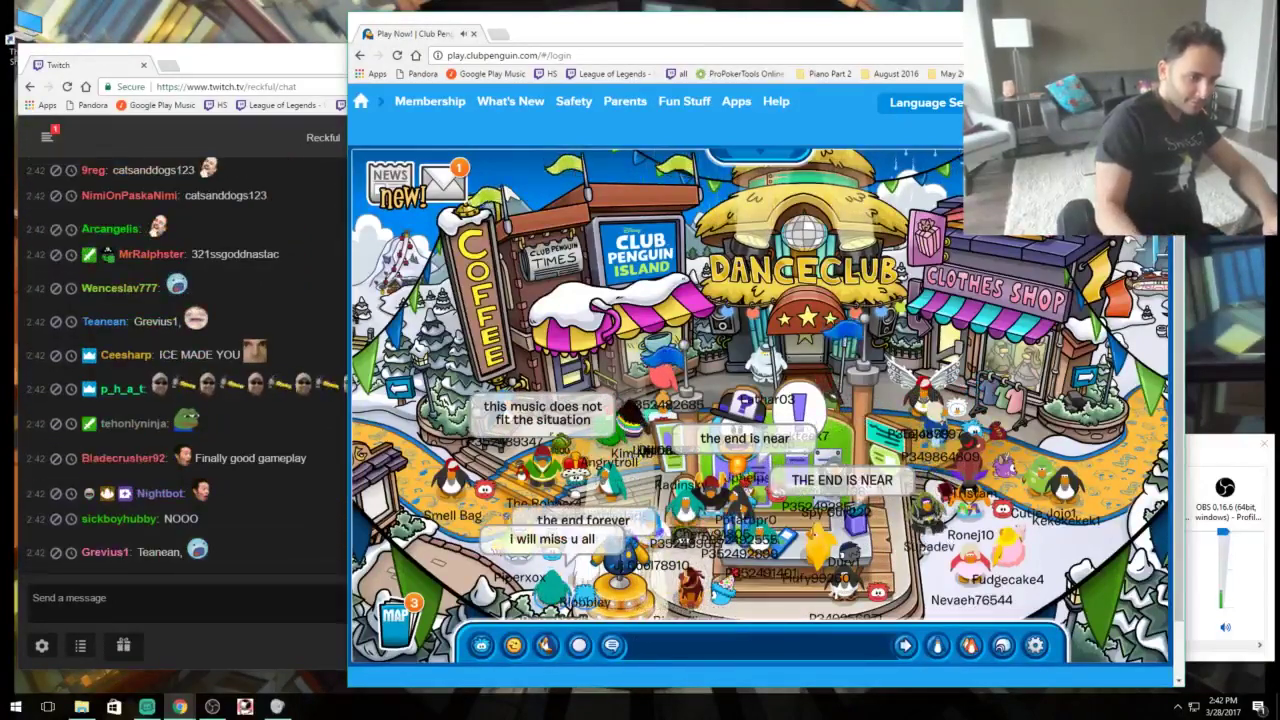